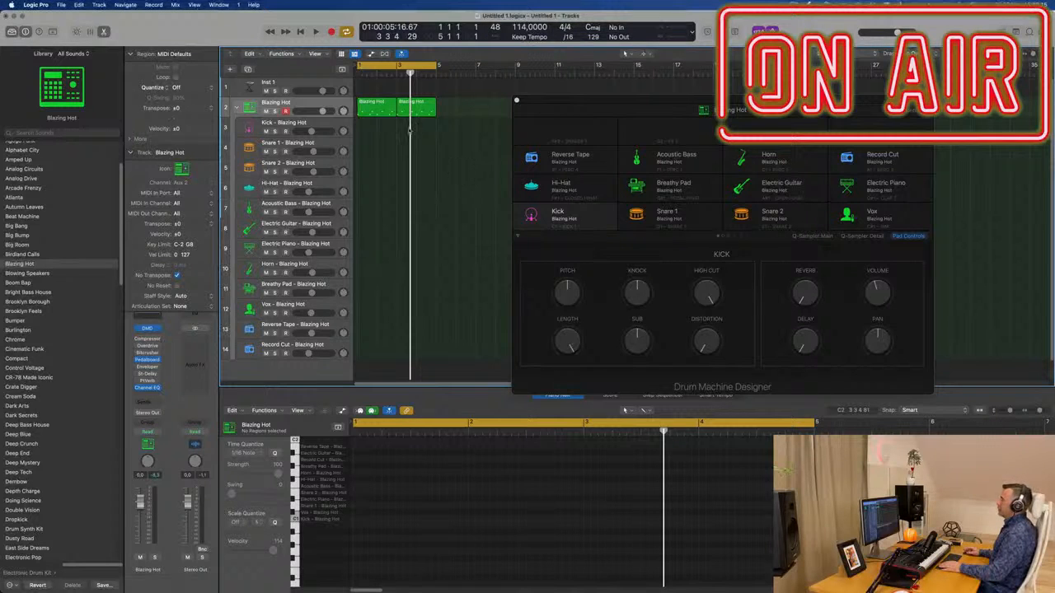
# Step: Play back the two Blazing Hot regions on the main drum track, starting with the first one selected
pyautogui.click(381, 105)
pyautogui.press('space')
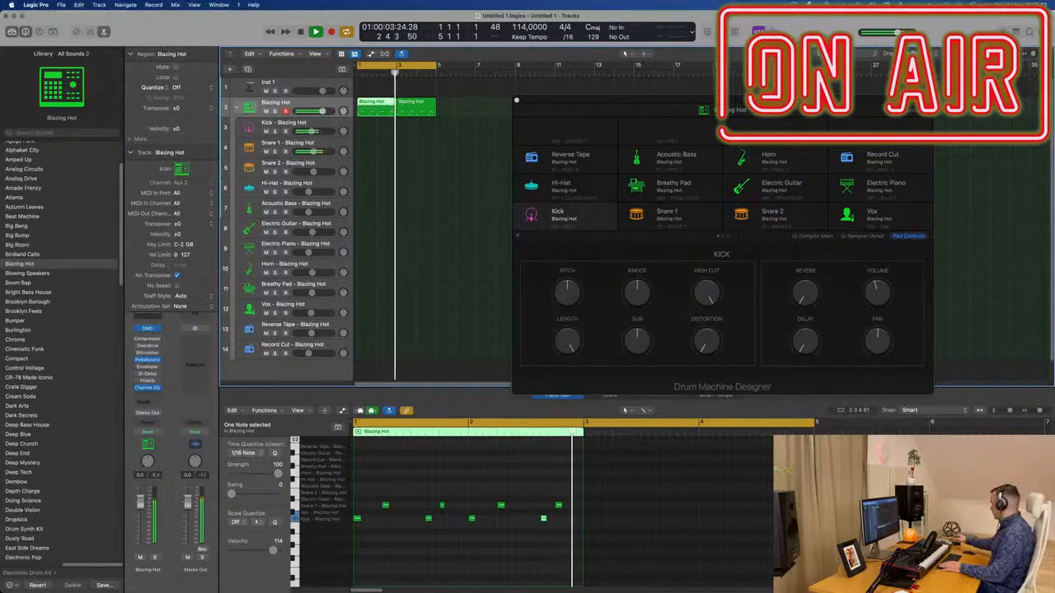
pyautogui.click(460, 130)
pyautogui.press('space')
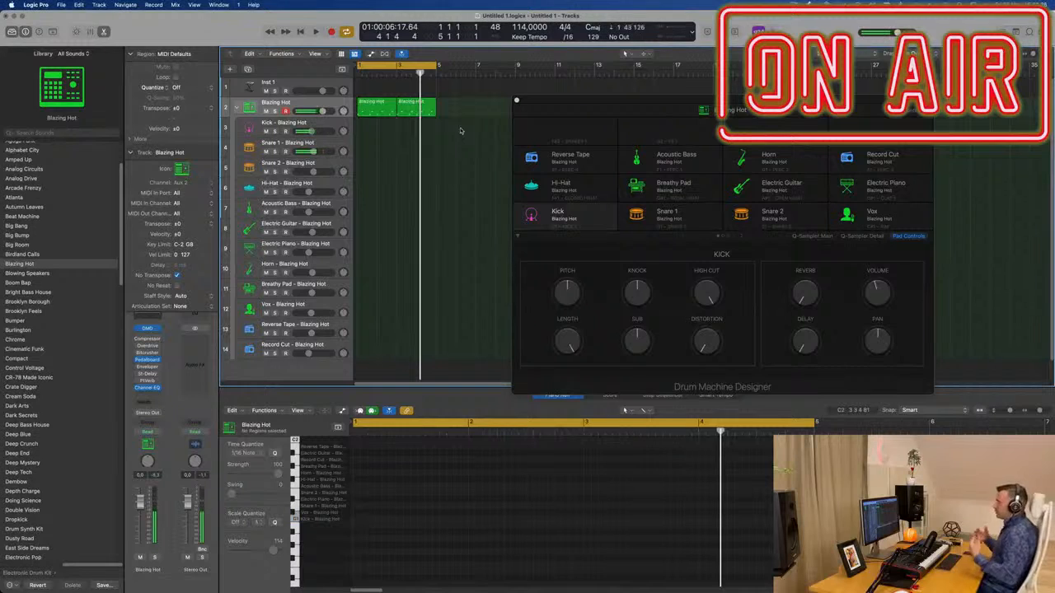
# Step: Copy the first Blazing Hot region onto the Kick track, delete its snare notes and play the kick-only pattern
pyautogui.click(375, 108)
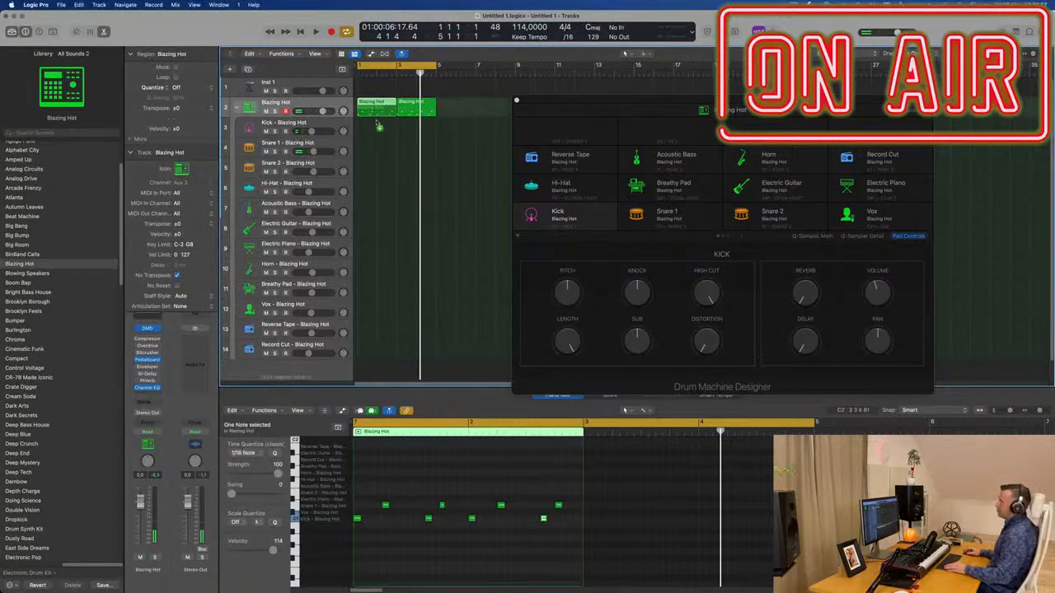
pyautogui.moveTo(377, 123); pyautogui.dragTo(377, 128)
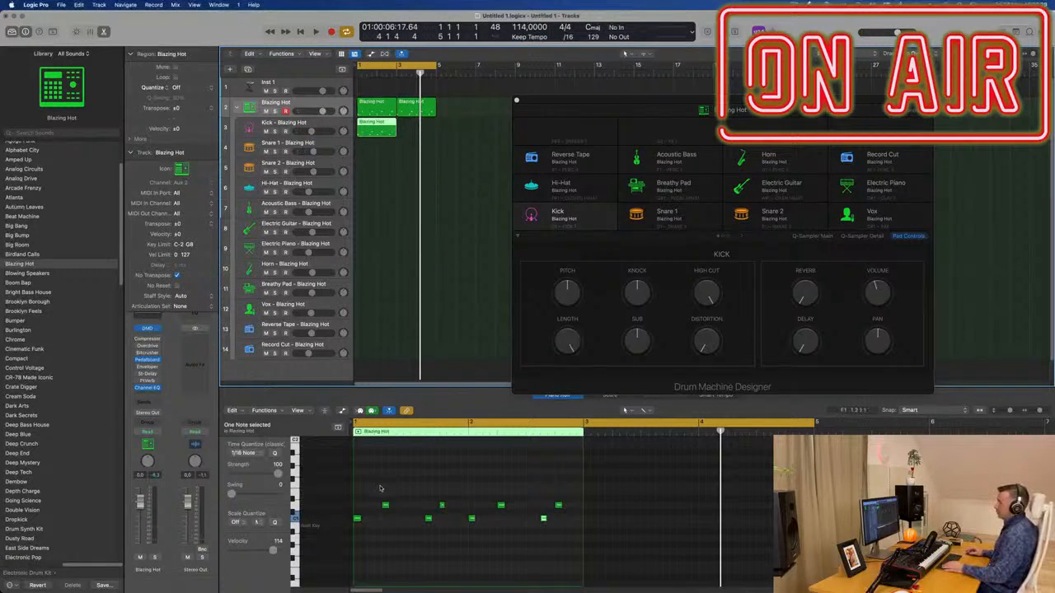
pyautogui.moveTo(380, 489); pyautogui.dragTo(500, 495)
pyautogui.moveTo(563, 510); pyautogui.dragTo(563, 510)
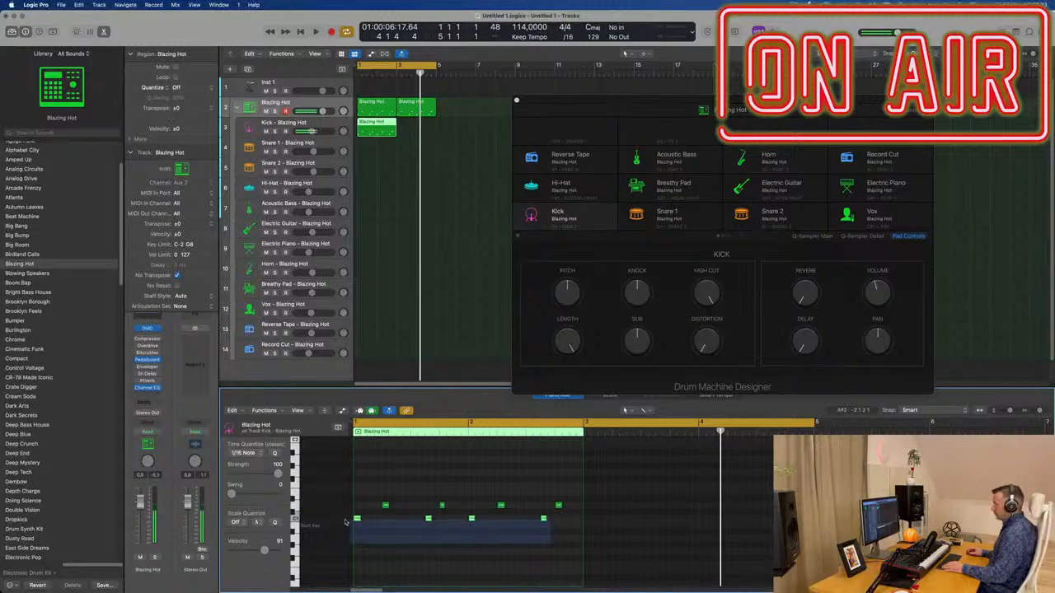
pyautogui.moveTo(345, 522); pyautogui.dragTo(346, 522)
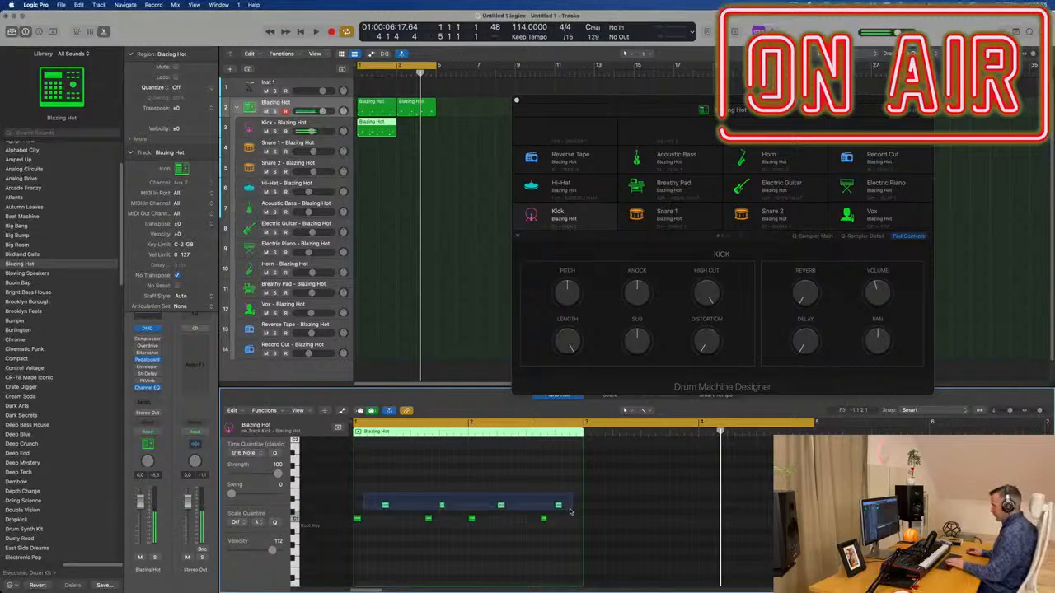
pyautogui.moveTo(569, 512); pyautogui.dragTo(569, 513)
pyautogui.press('Delete')
pyautogui.press('space')
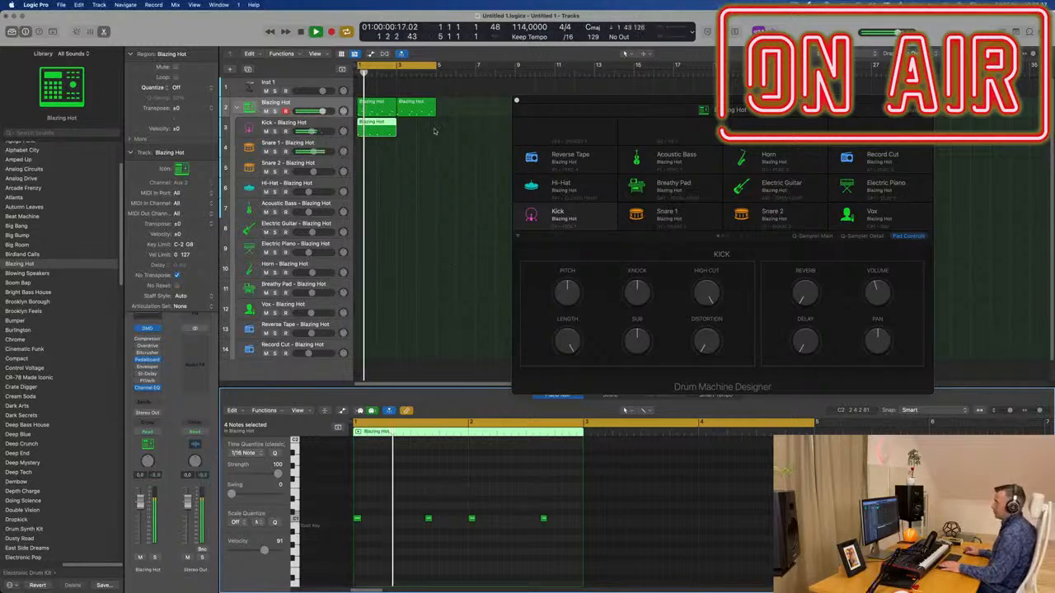
# Step: Copy the kit's first region onto the Snare 1 track and delete the kick notes from the copy
pyautogui.moveTo(382, 126); pyautogui.dragTo(379, 146)
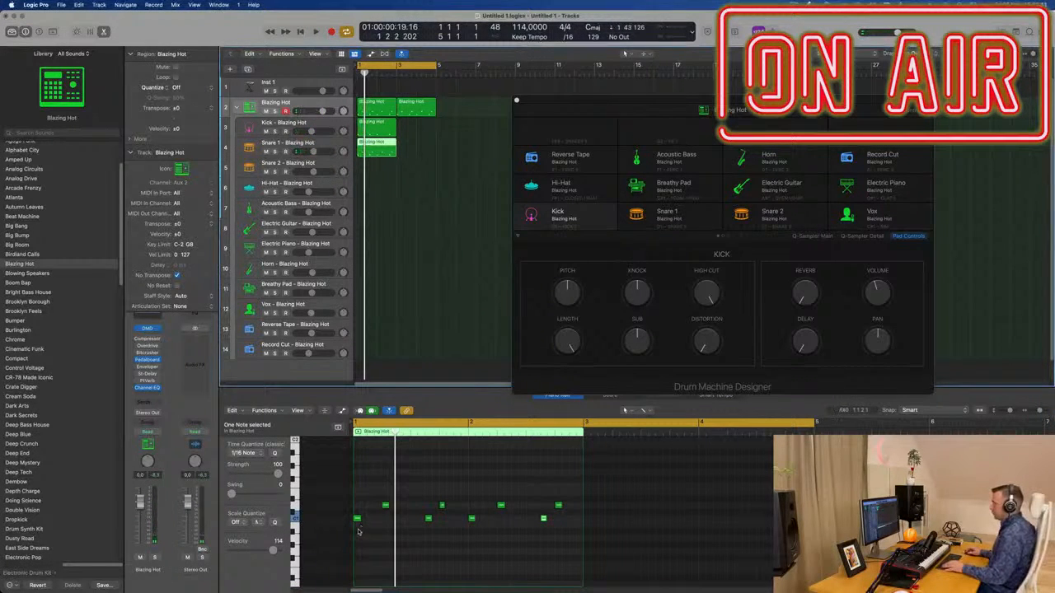
pyautogui.moveTo(358, 532); pyautogui.dragTo(522, 539)
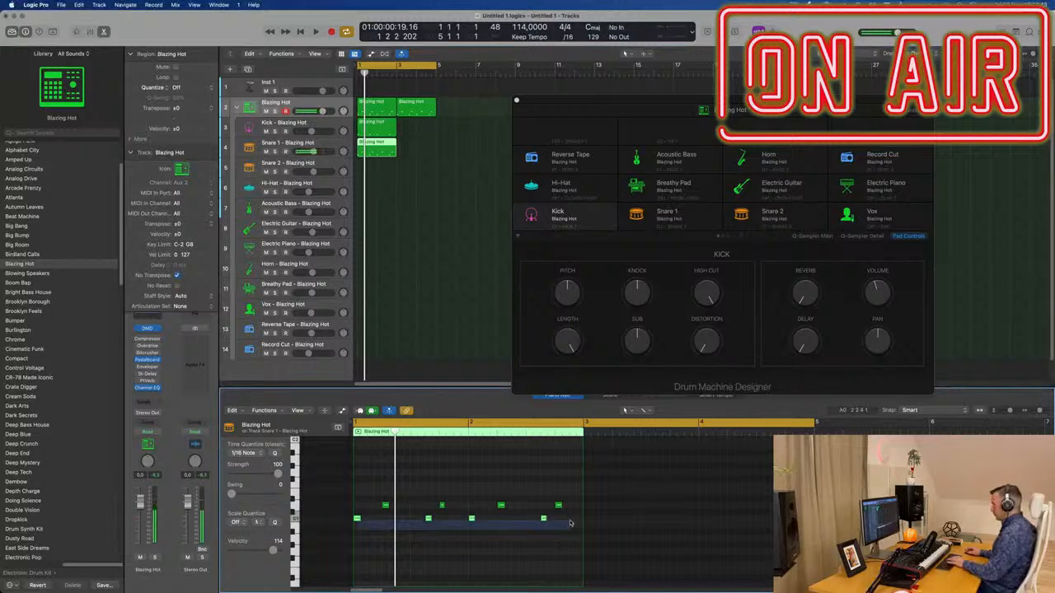
pyautogui.press('space')
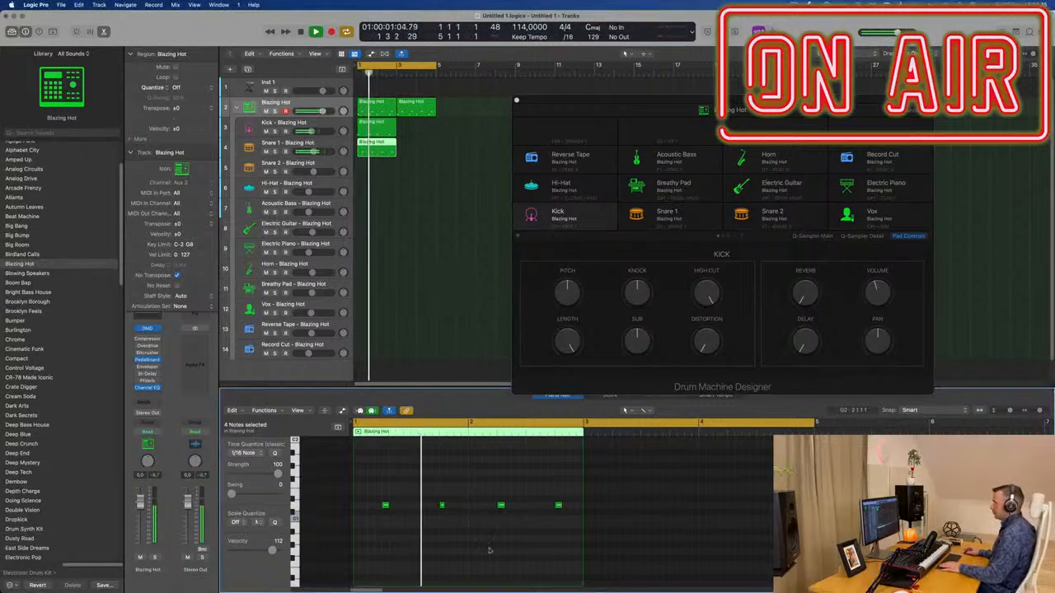
# Step: Transpose the notes in the Snare 1 region up two octaves to D3 and play the pattern
pyautogui.moveTo(373, 481); pyautogui.dragTo(612, 537)
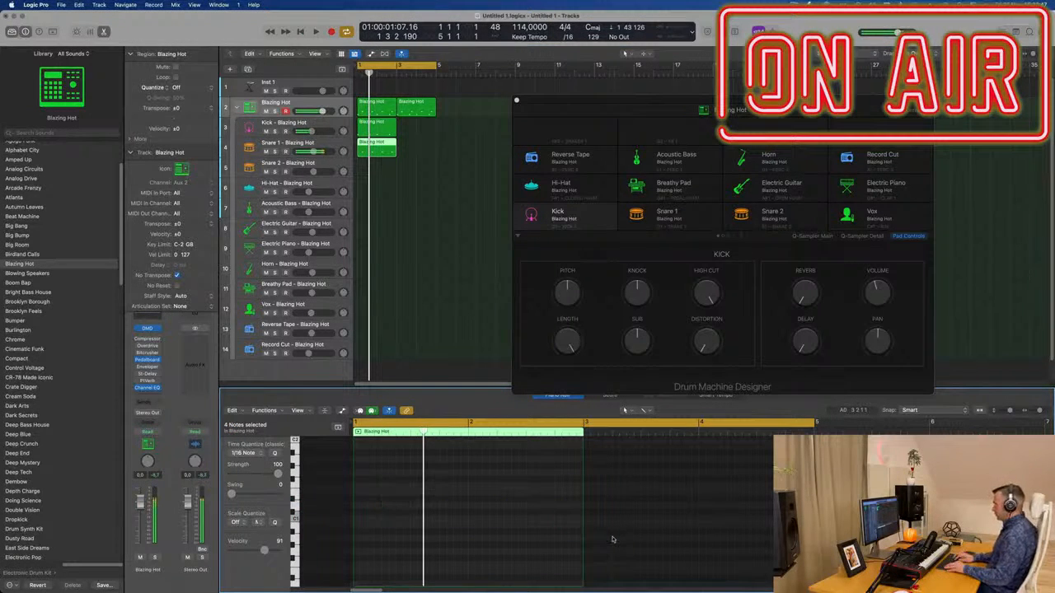
pyautogui.press('space')
pyautogui.press('super+Right')
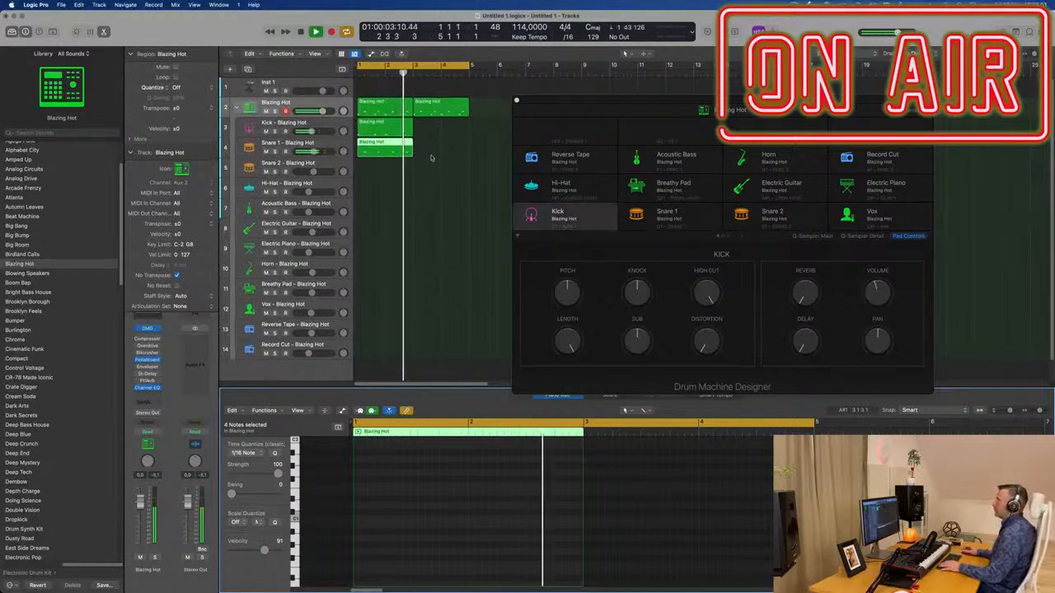
# Step: Delete both original regions from the main Blazing Hot track
pyautogui.click(404, 110)
pyautogui.press('Delete')
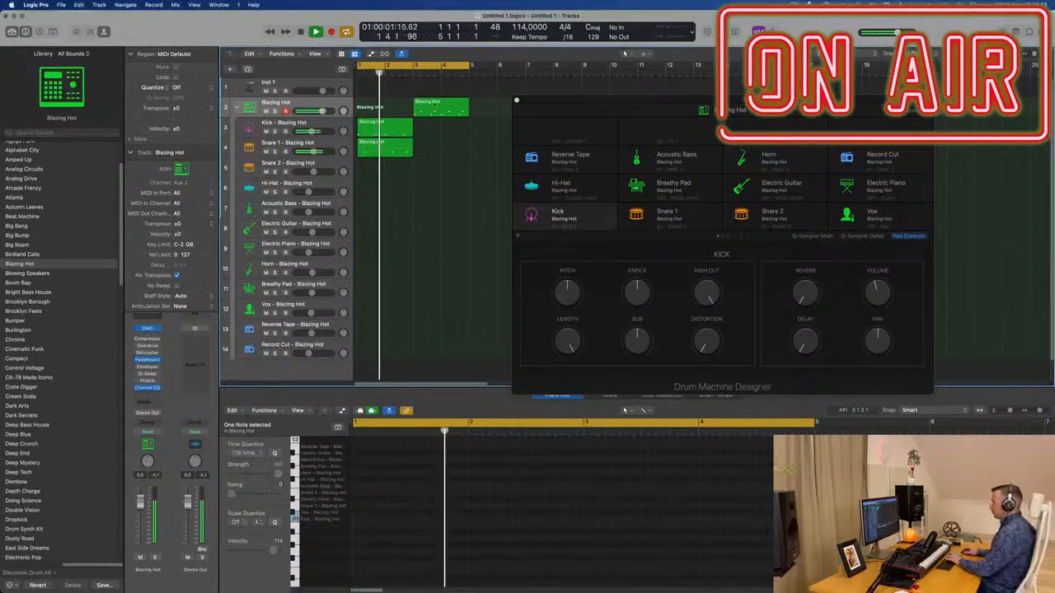
pyautogui.click(436, 108)
pyautogui.press('Delete')
# Step: Repeat the Kick and Snare 1 regions once to fill bars 3 and 4, and move Drum Machine Designer clear of the arrangement
pyautogui.moveTo(436, 108); pyautogui.dragTo(398, 145)
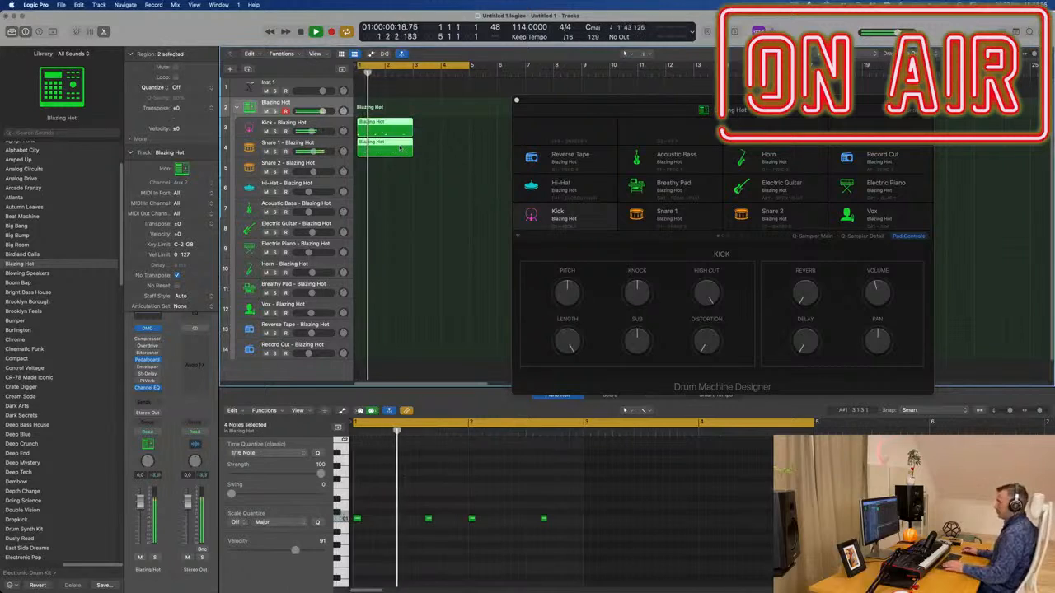
pyautogui.press('super+r')
pyautogui.moveTo(593, 105); pyautogui.dragTo(701, 105)
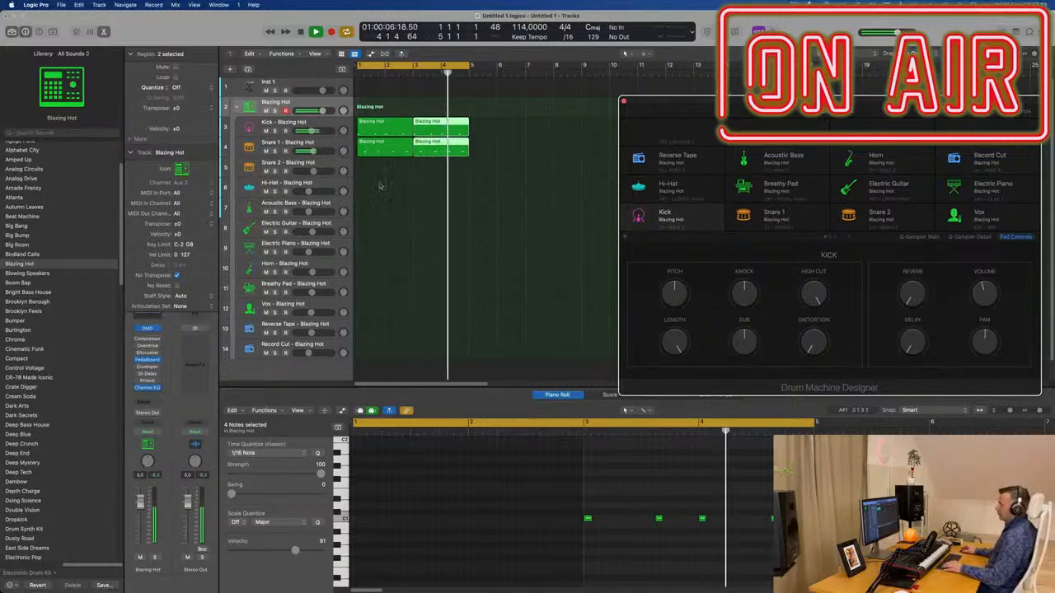
# Step: Copy the first Snare 1 region onto the Hi-Hat track and shift and duplicate its notes into eight offbeat eighth-note hits
pyautogui.click(376, 149)
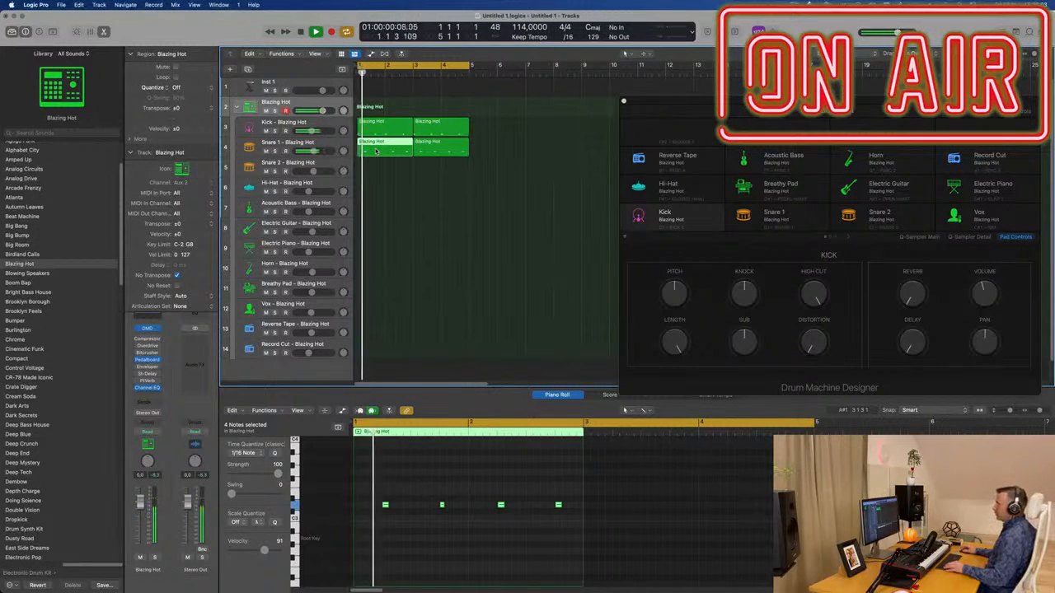
pyautogui.moveTo(377, 149); pyautogui.dragTo(377, 190)
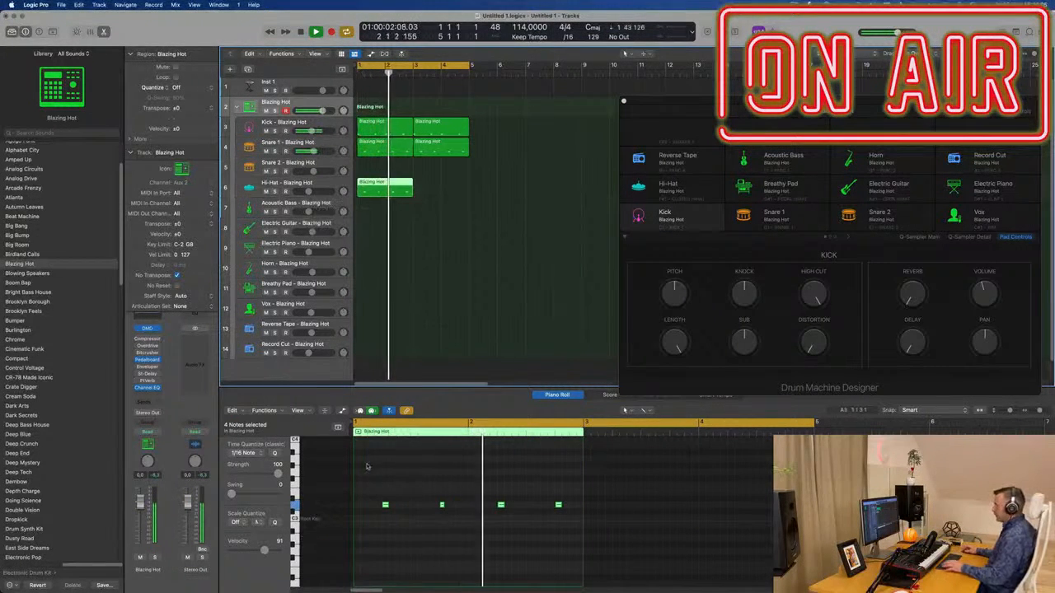
pyautogui.moveTo(376, 485); pyautogui.dragTo(627, 521)
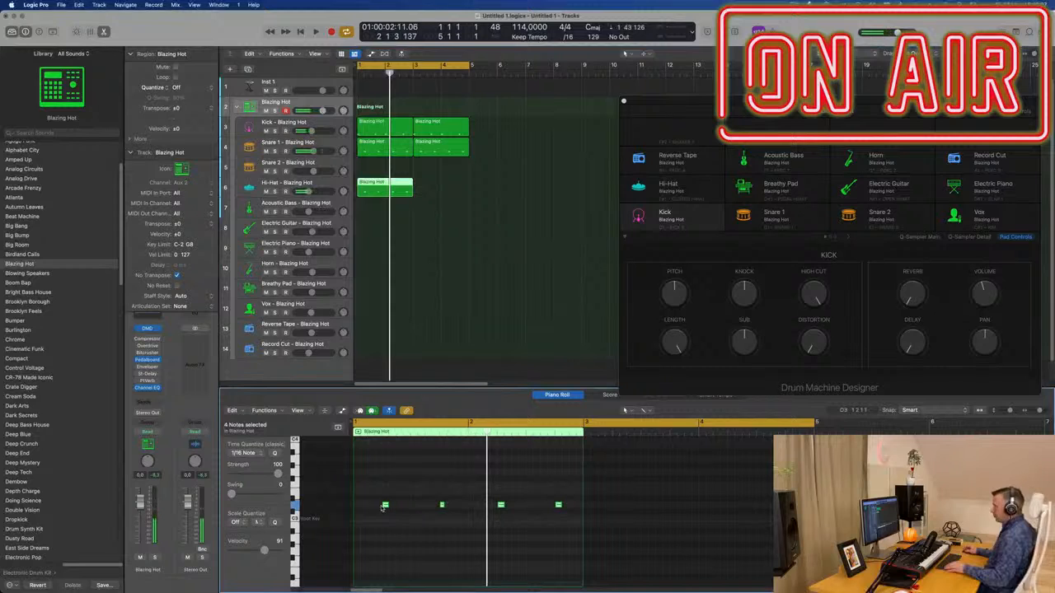
pyautogui.moveTo(382, 507)
pyautogui.mouseDown()
pyautogui.moveTo(370, 508)
pyautogui.moveTo(400, 507)
pyautogui.mouseUp()
pyautogui.press('space')
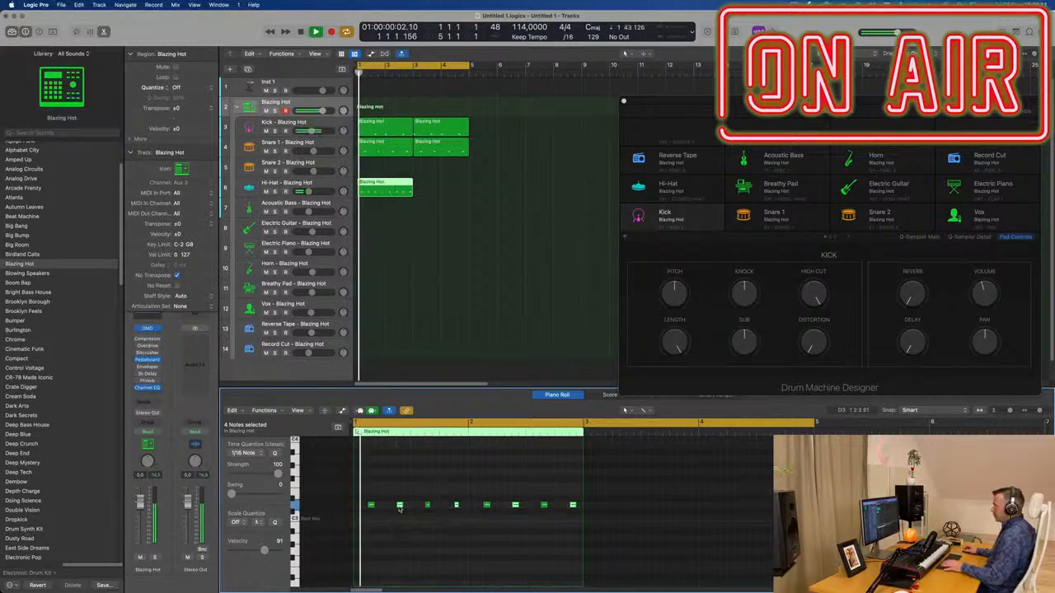
# Step: Repeat the Hi-Hat region once through bar 4 and slightly lower the Hi-Hat track's volume
pyautogui.scroll(-2, 412, 499)
pyautogui.click(383, 192)
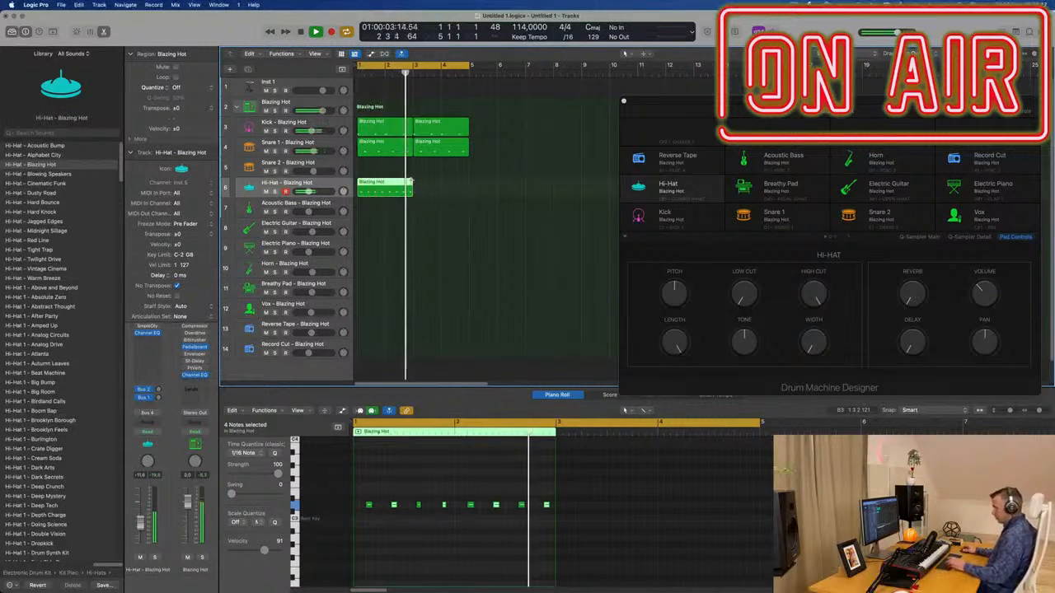
pyautogui.press('super+r')
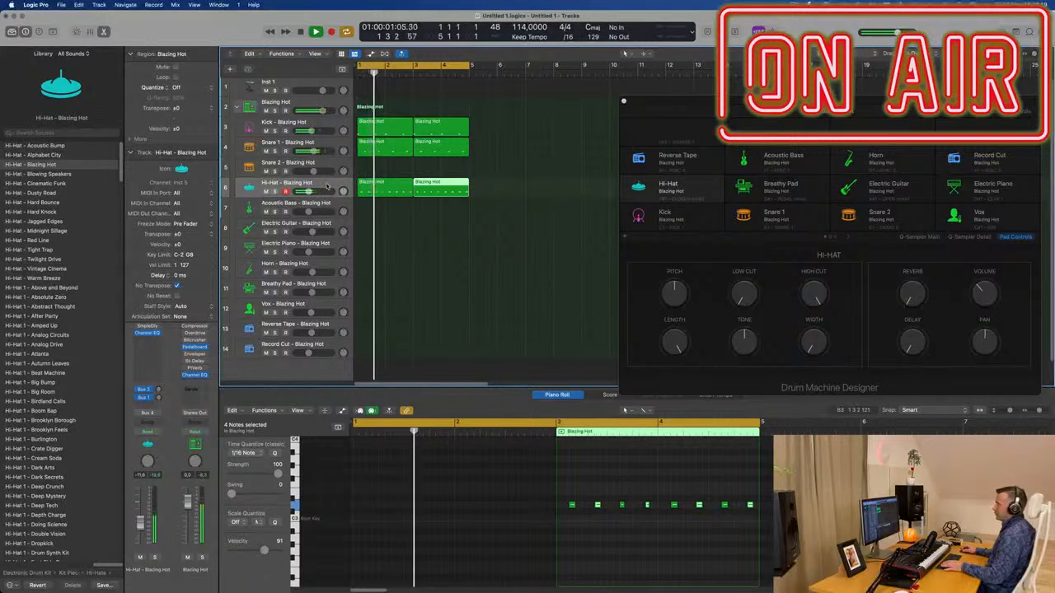
pyautogui.click(323, 187)
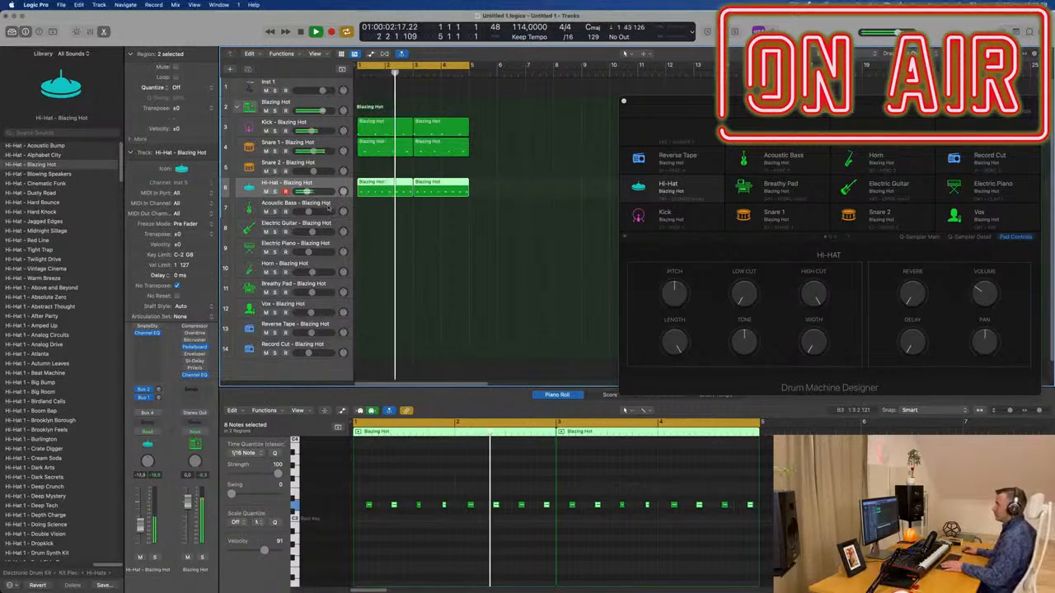
# Step: Audition the pitched kit sounds over the looping beat, from Acoustic Bass through Record Cut and back to Reverse Tape
pyautogui.click(268, 205)
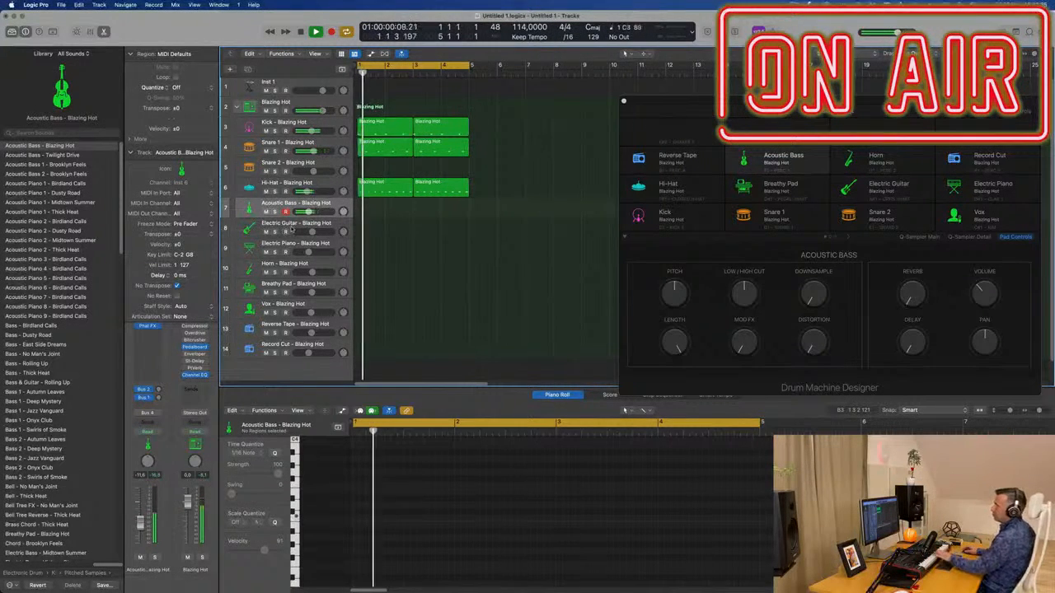
pyautogui.click(286, 230)
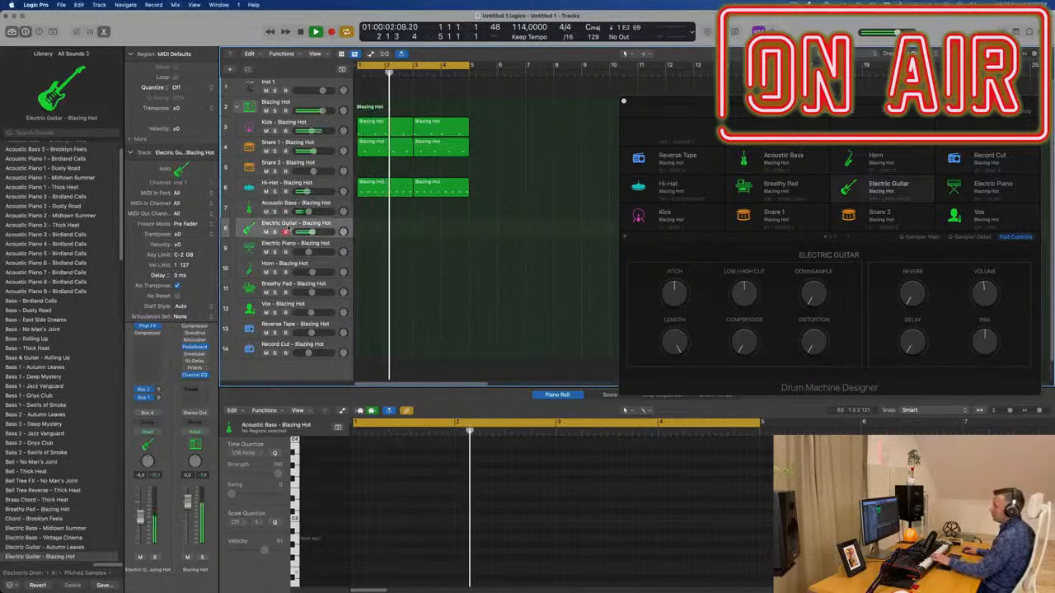
pyautogui.click(291, 244)
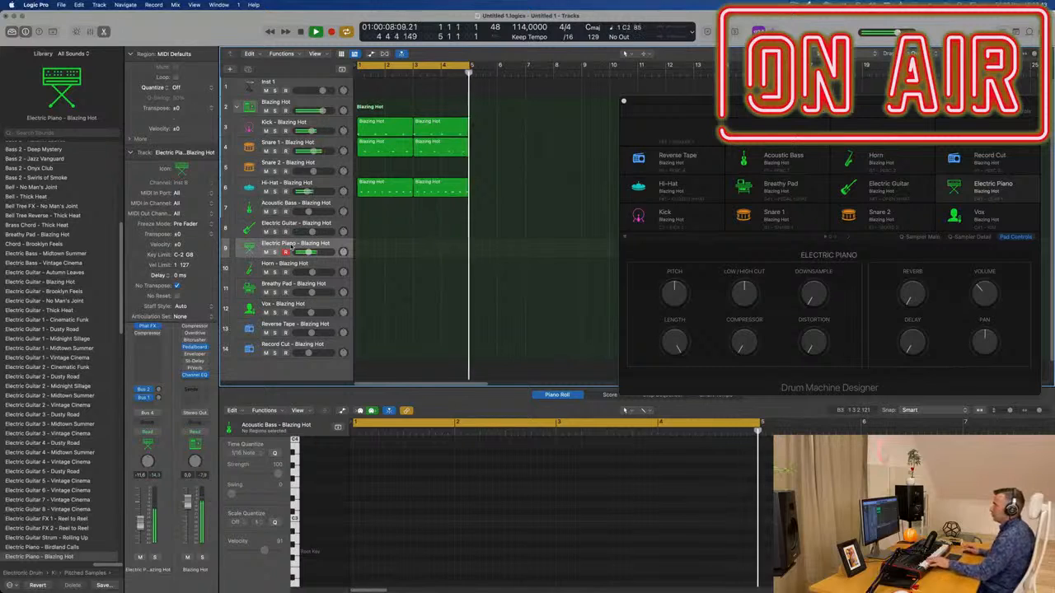
pyautogui.click(291, 264)
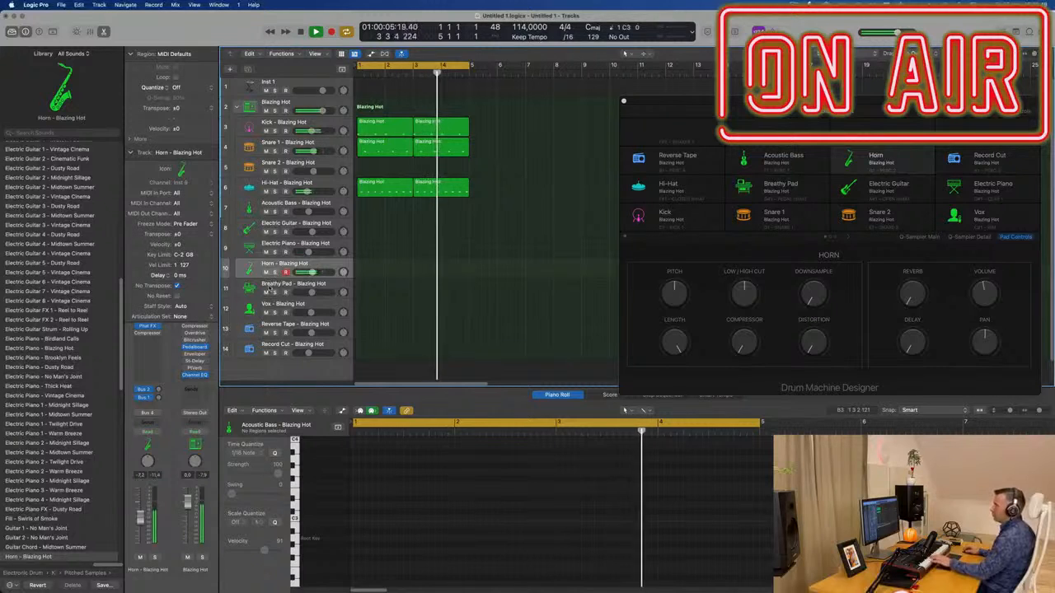
pyautogui.click(271, 289)
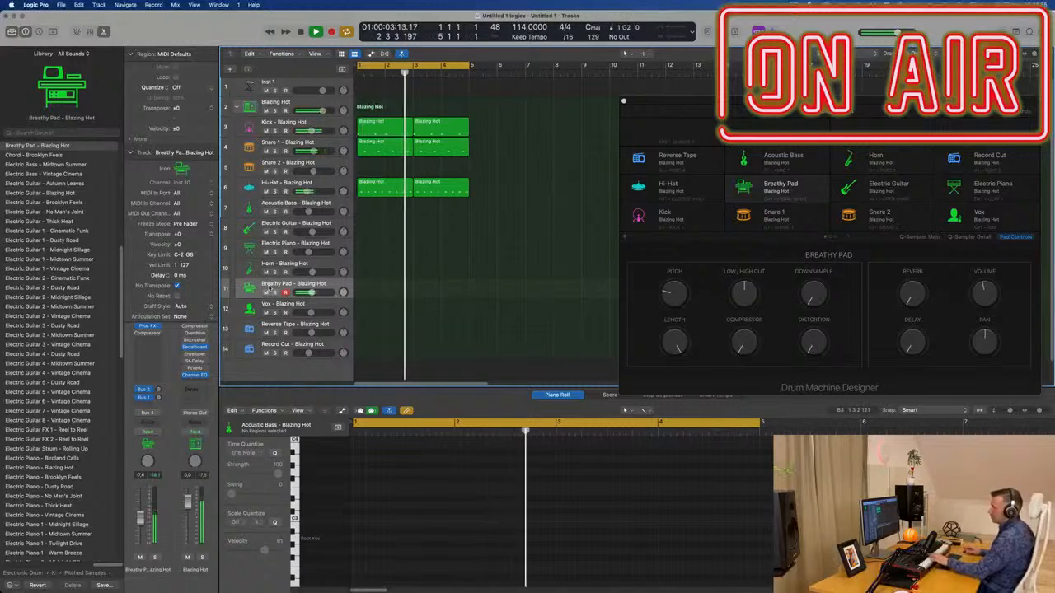
pyautogui.click(274, 305)
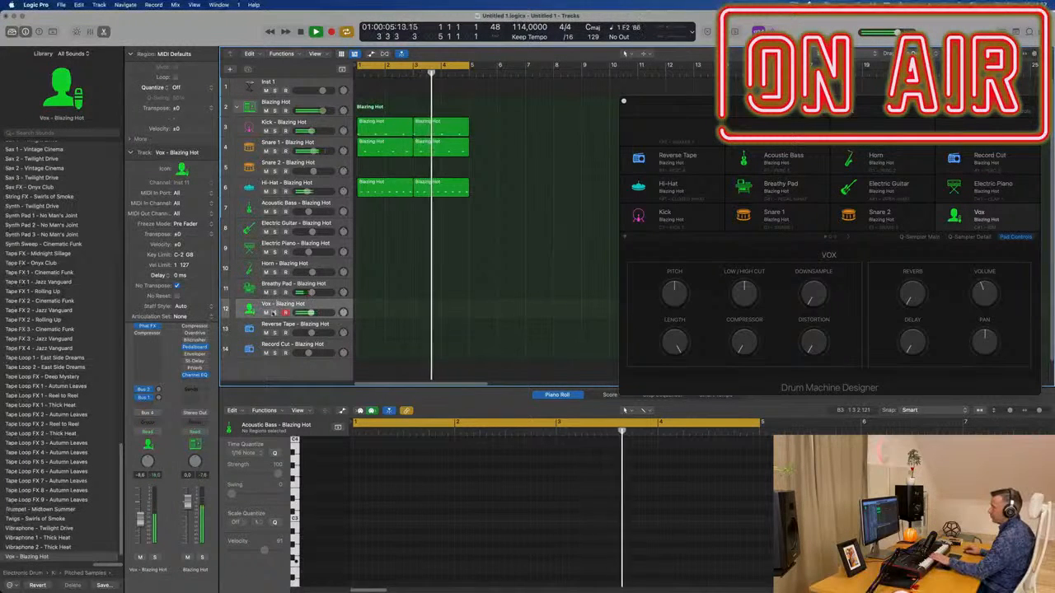
pyautogui.click(286, 325)
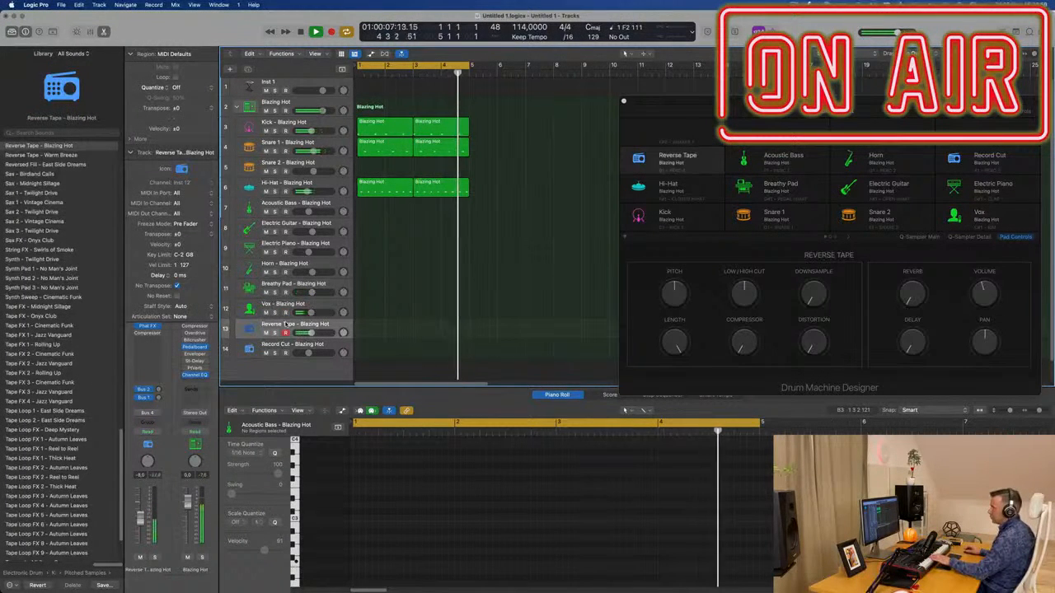
pyautogui.click(290, 345)
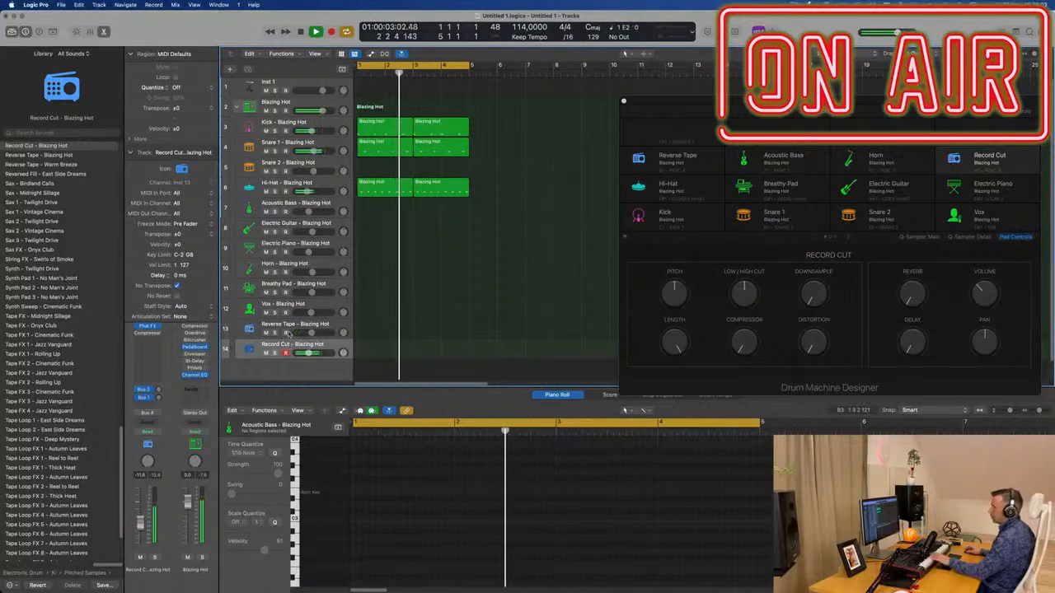
pyautogui.click(289, 332)
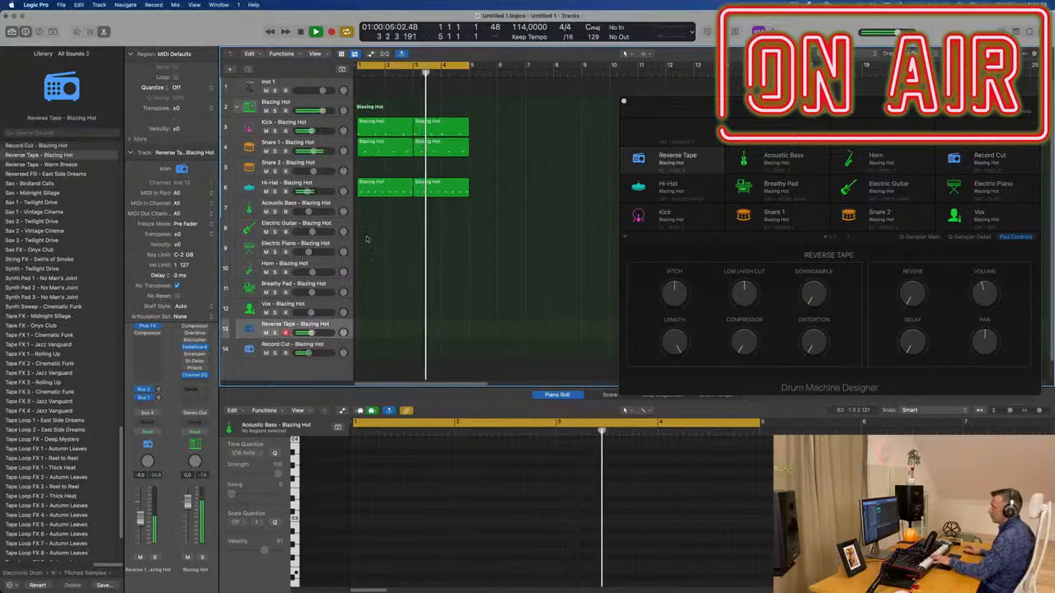
# Step: Select the Inst 1 track and increase its individual track height
pyautogui.click(300, 84)
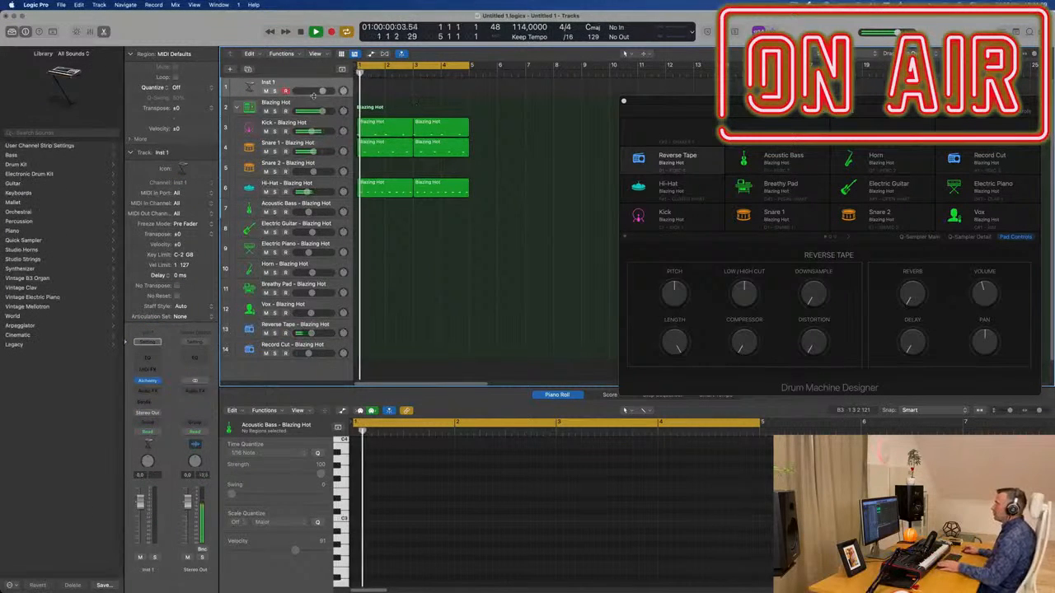
pyautogui.moveTo(300, 100); pyautogui.dragTo(300, 125)
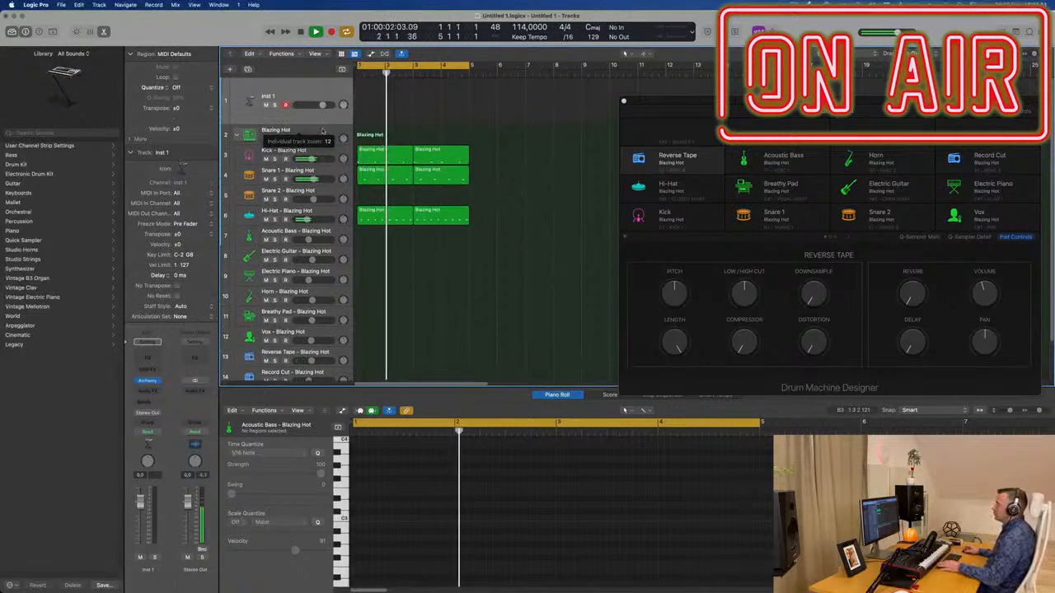
# Step: Repeat all kick, snare and hi-hat regions until they reach bar 17, and move Drum Machine Designer further out of the way
pyautogui.press('super+a')
pyautogui.press('super+r')
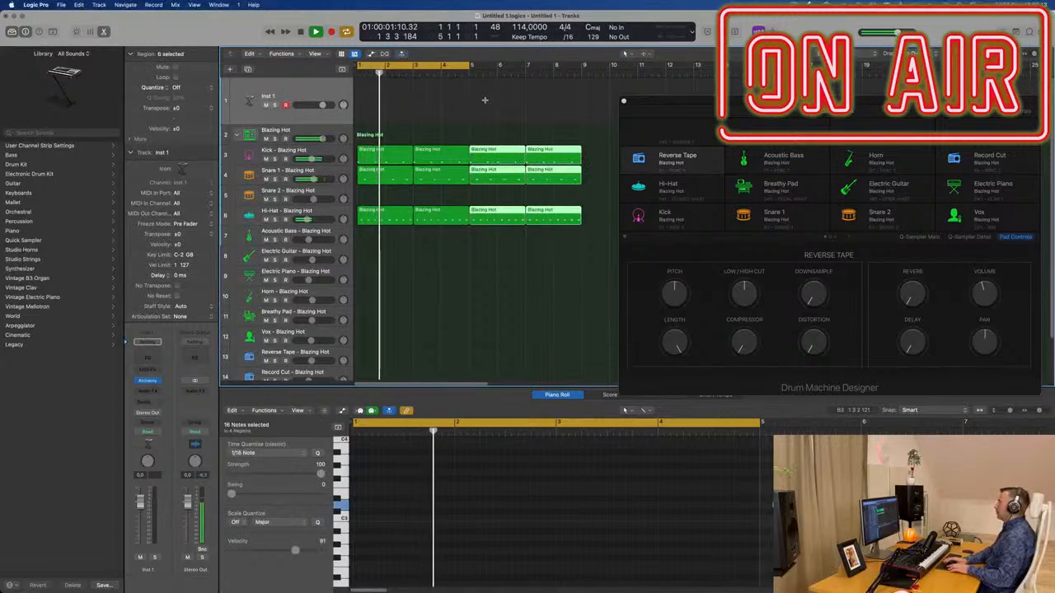
pyautogui.press('super+r')
pyautogui.moveTo(671, 102); pyautogui.dragTo(832, 110)
pyautogui.press('super+Left')
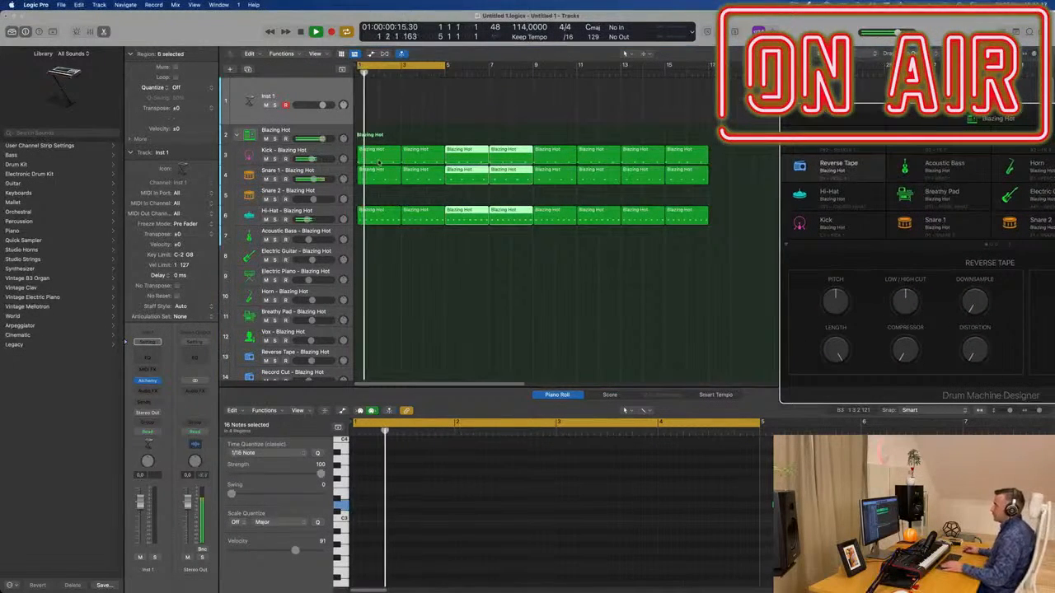
# Step: Copy the first Kick region onto the Inst 1 track at bar 1, play it, and lengthen its four notes
pyautogui.click(385, 151)
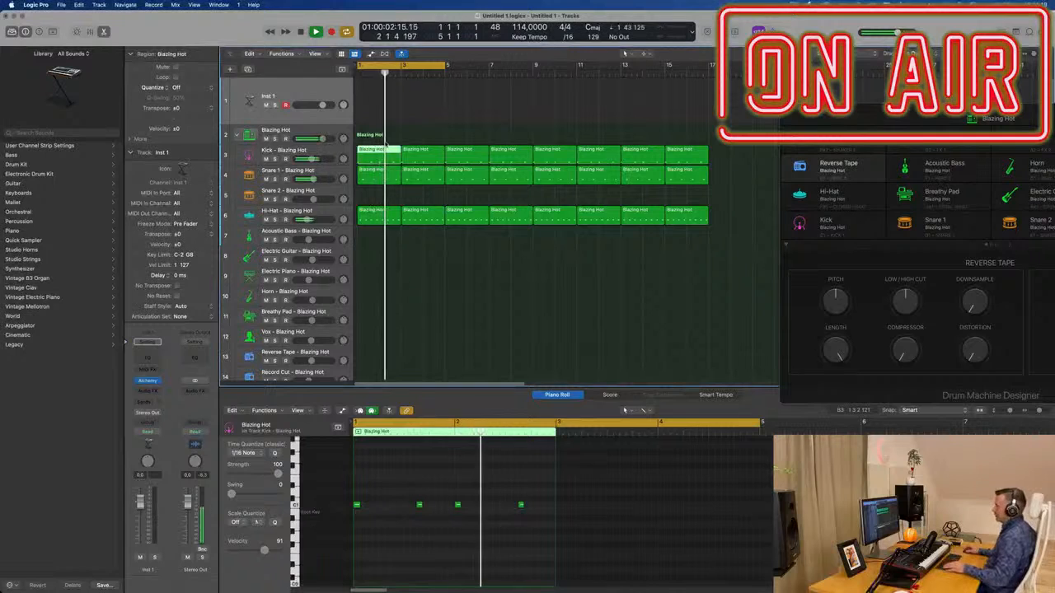
pyautogui.moveTo(379, 151); pyautogui.dragTo(380, 103)
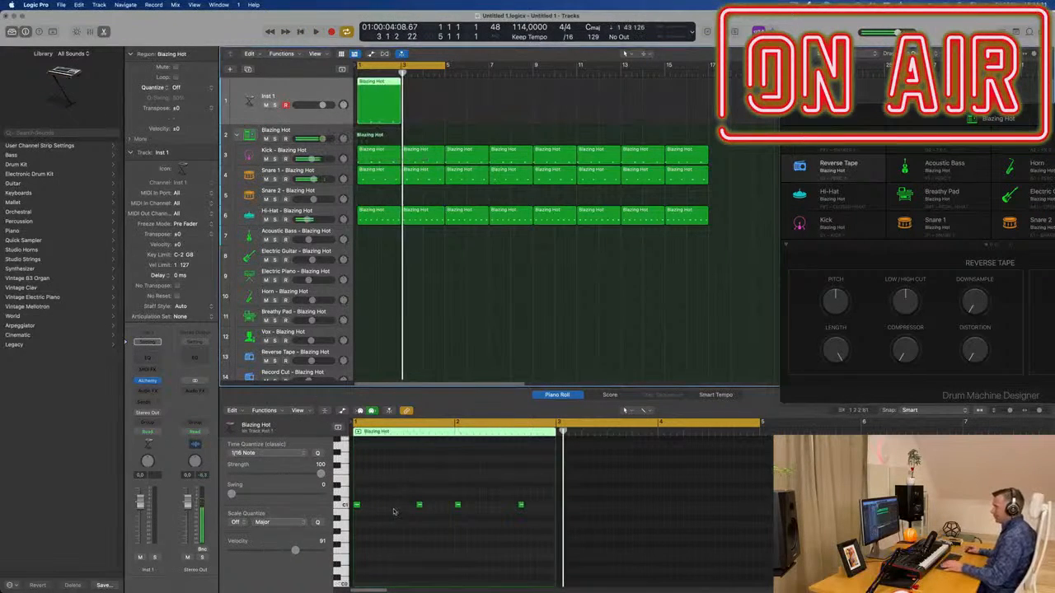
pyautogui.press('space')
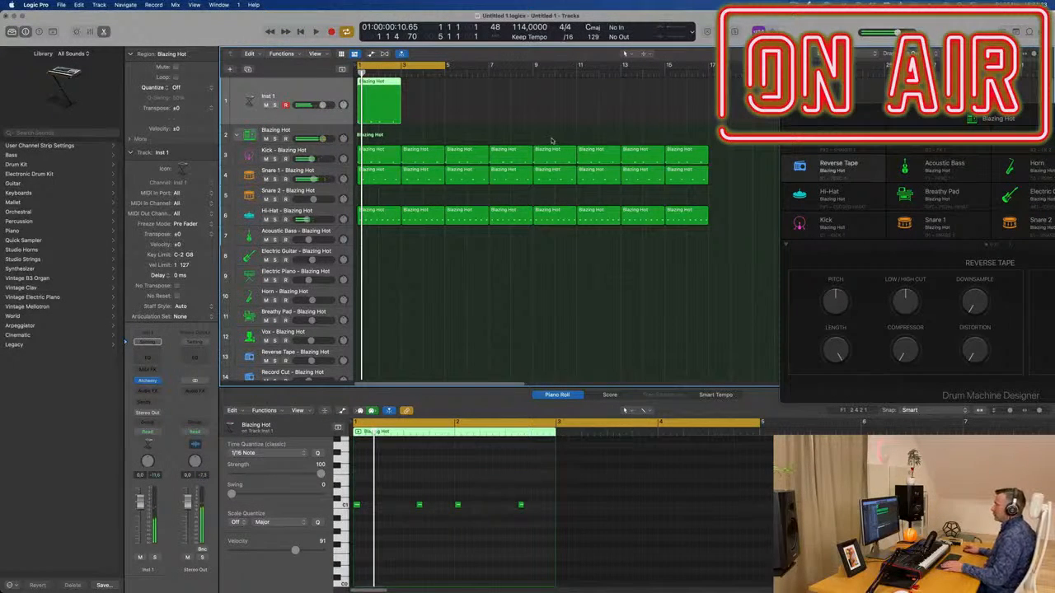
pyautogui.moveTo(533, 504); pyautogui.dragTo(359, 512)
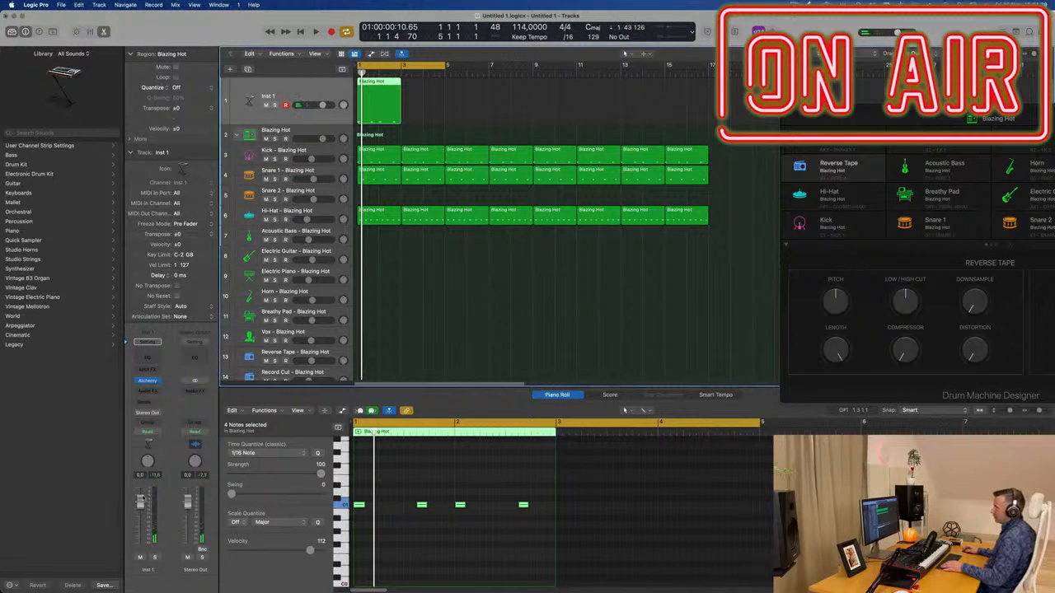
# Step: Open the Inst 1 track's Alchemy instrument, select the region's four notes, and move the instrument window clear of them
pyautogui.click(154, 382)
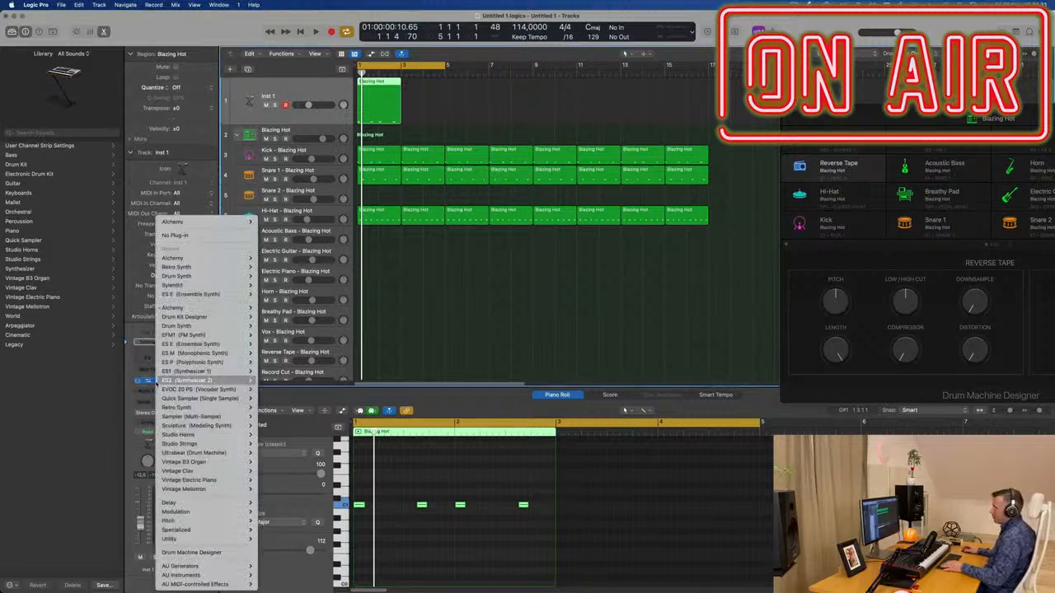
pyautogui.click(129, 257)
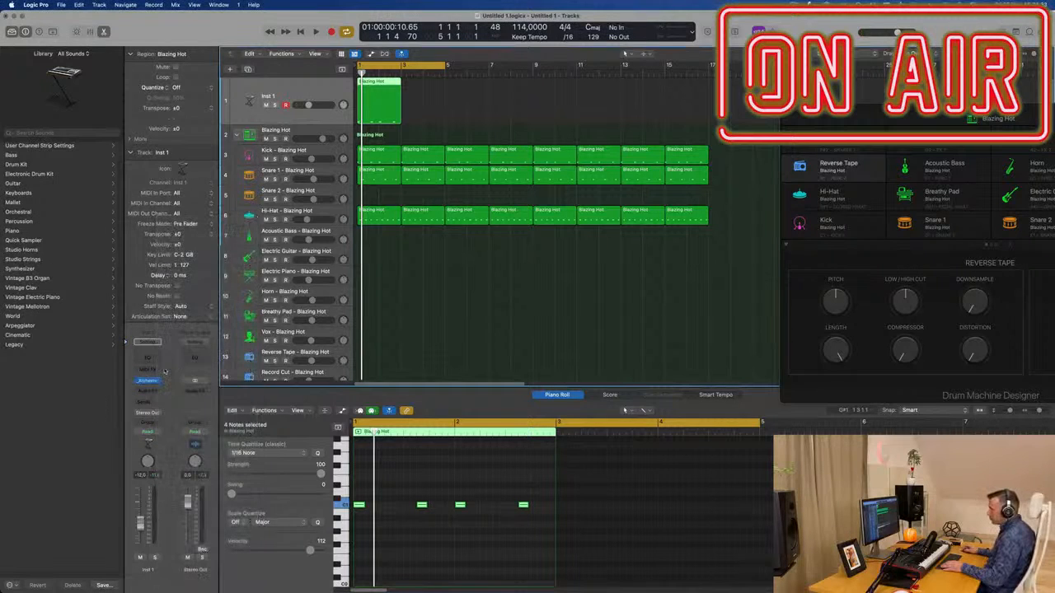
pyautogui.click(148, 382)
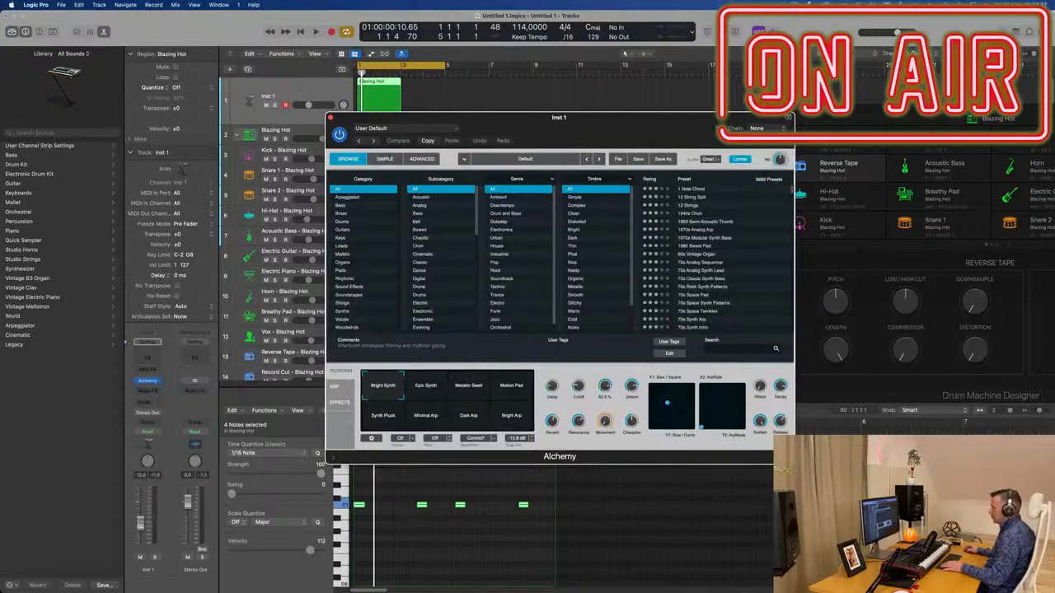
pyautogui.moveTo(359, 498); pyautogui.dragTo(511, 517)
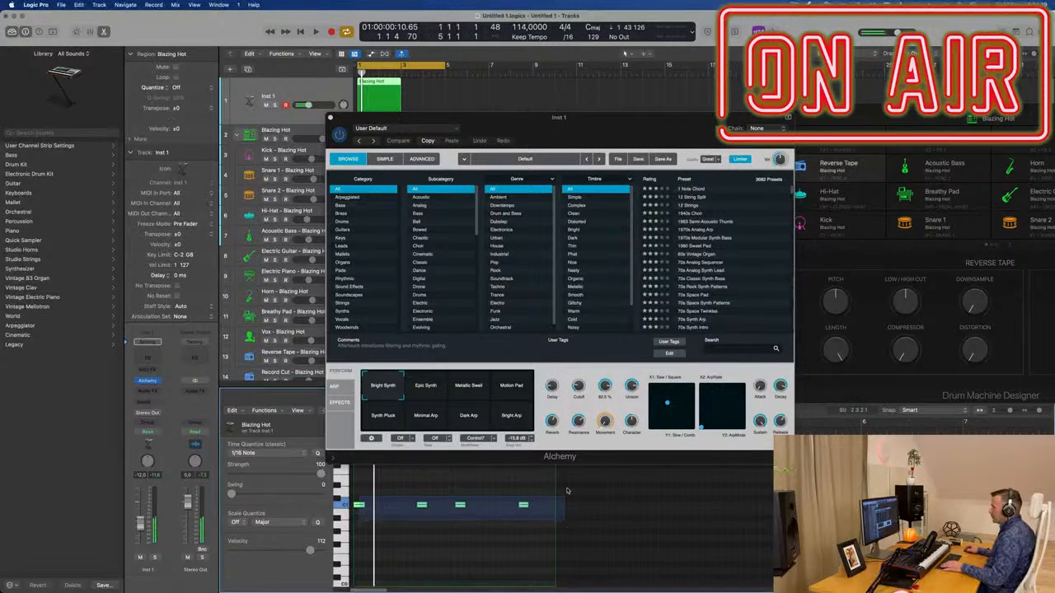
pyautogui.moveTo(567, 491); pyautogui.dragTo(567, 491)
pyautogui.moveTo(587, 117); pyautogui.dragTo(774, 77)
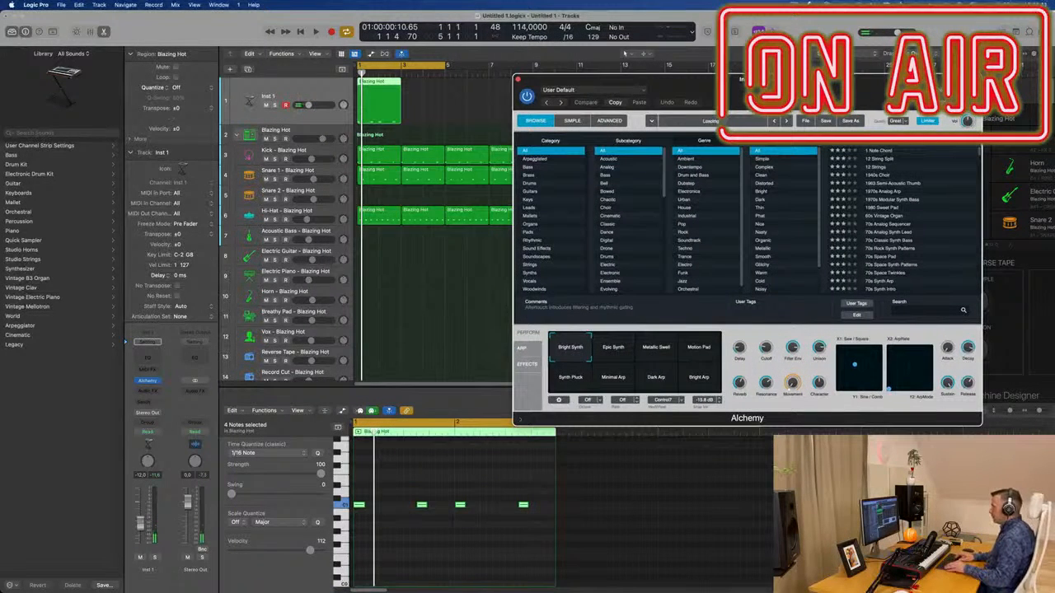
# Step: Load the Zeal preset in Alchemy and transpose the region's four notes up to F1, keeping the instrument window clear of the arrangement
pyautogui.hotkey('alt', 'Up')
pyautogui.click(466, 556)
pyautogui.hotkey('alt', 'Up')
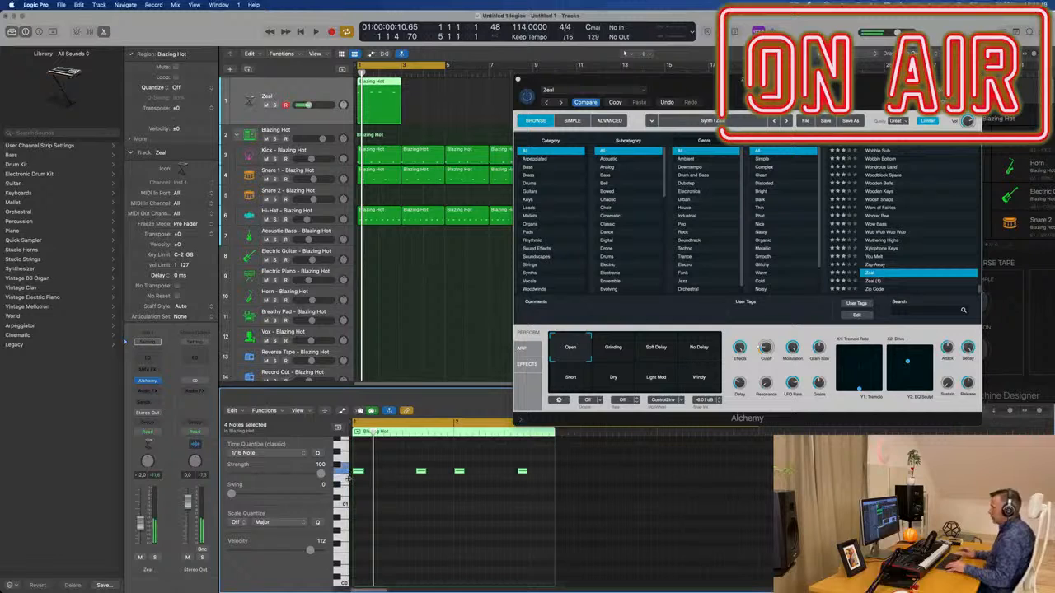
pyautogui.moveTo(738, 82); pyautogui.dragTo(506, 19)
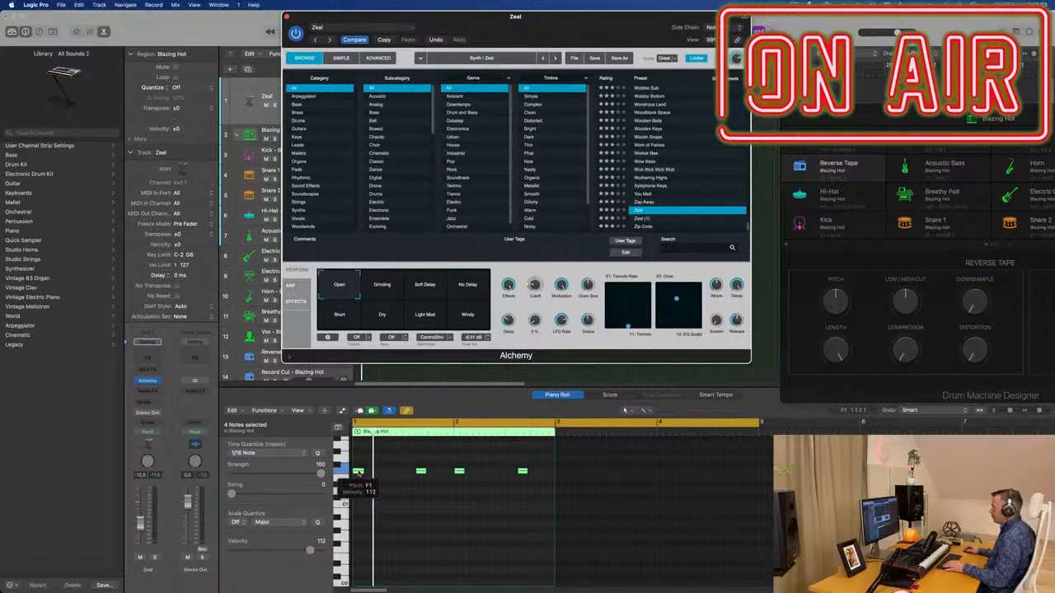
pyautogui.moveTo(589, 38); pyautogui.dragTo(882, 48)
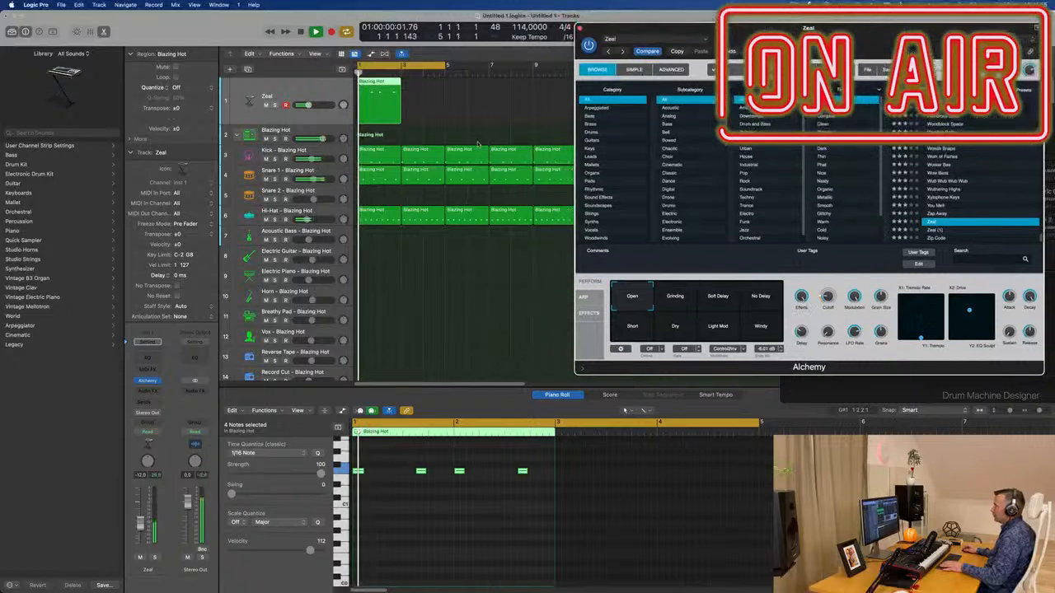
# Step: Select all kick, snare and hi-hat regions through bar 17, transpose their notes up to F1, and play the result
pyautogui.click(394, 273)
pyautogui.press('super+Left')
pyautogui.press('super+Left')
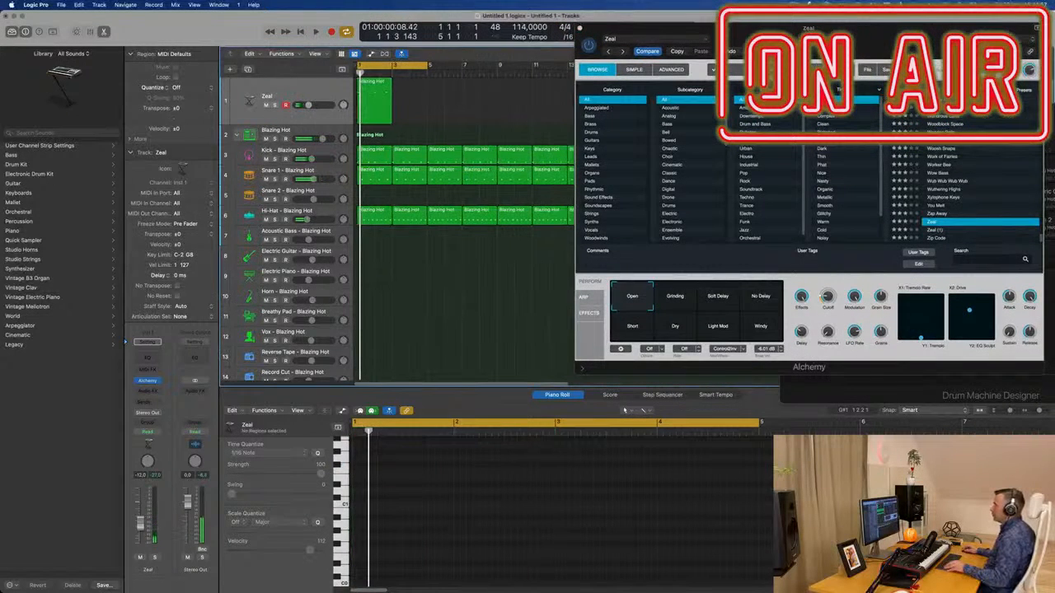
pyautogui.moveTo(373, 143); pyautogui.dragTo(590, 252)
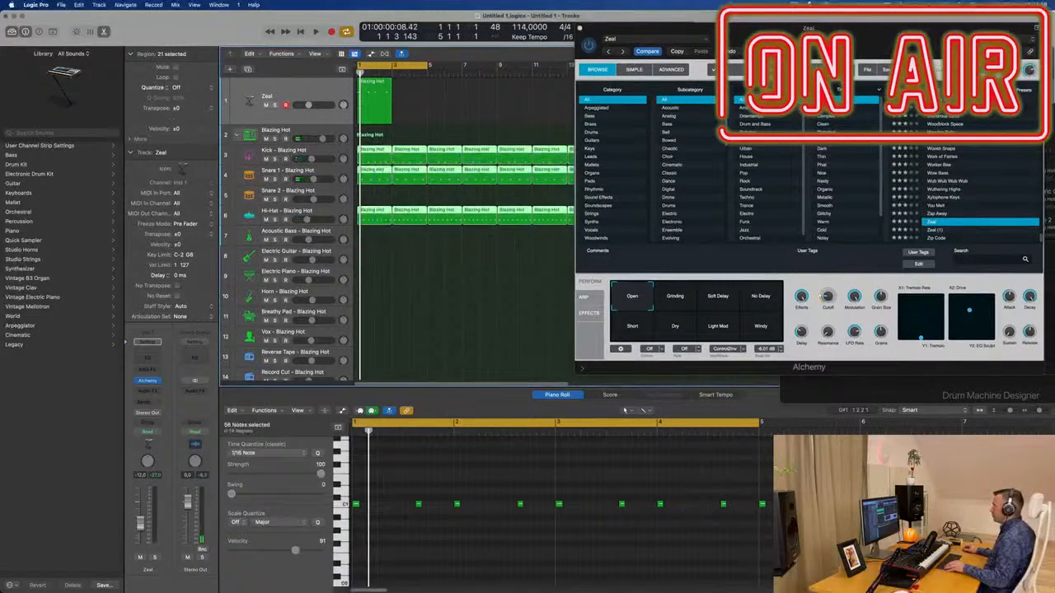
pyautogui.moveTo(742, 29); pyautogui.dragTo(877, 43)
pyautogui.moveTo(376, 141); pyautogui.dragTo(693, 245)
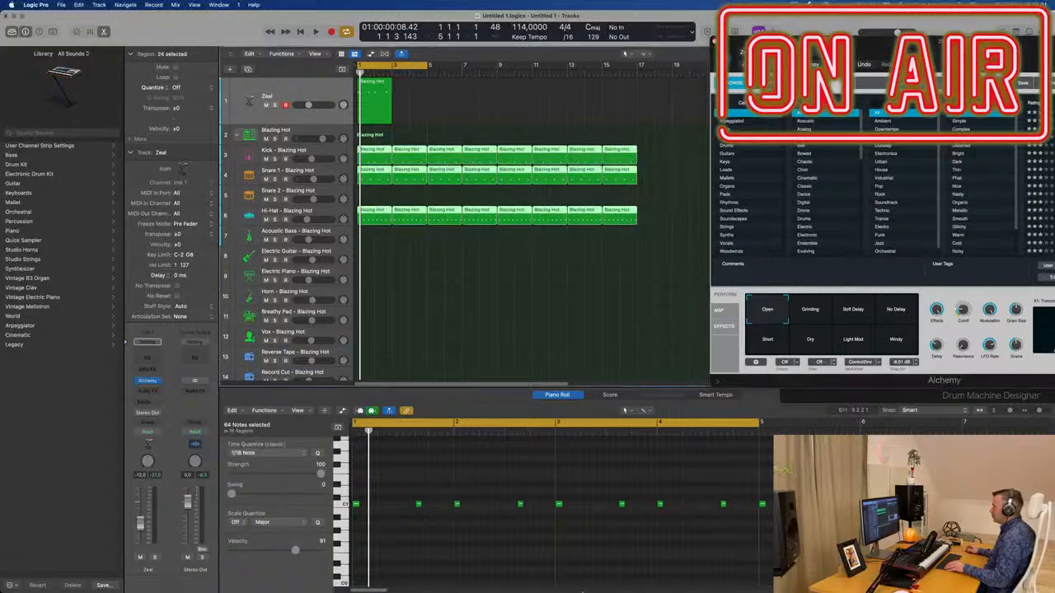
pyautogui.click(516, 558)
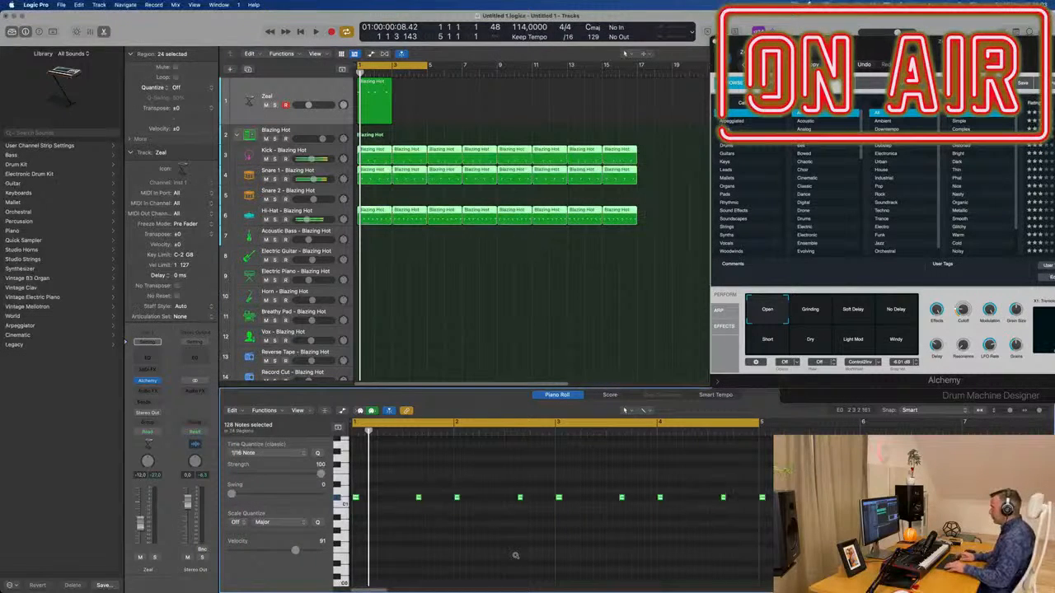
pyautogui.press('space')
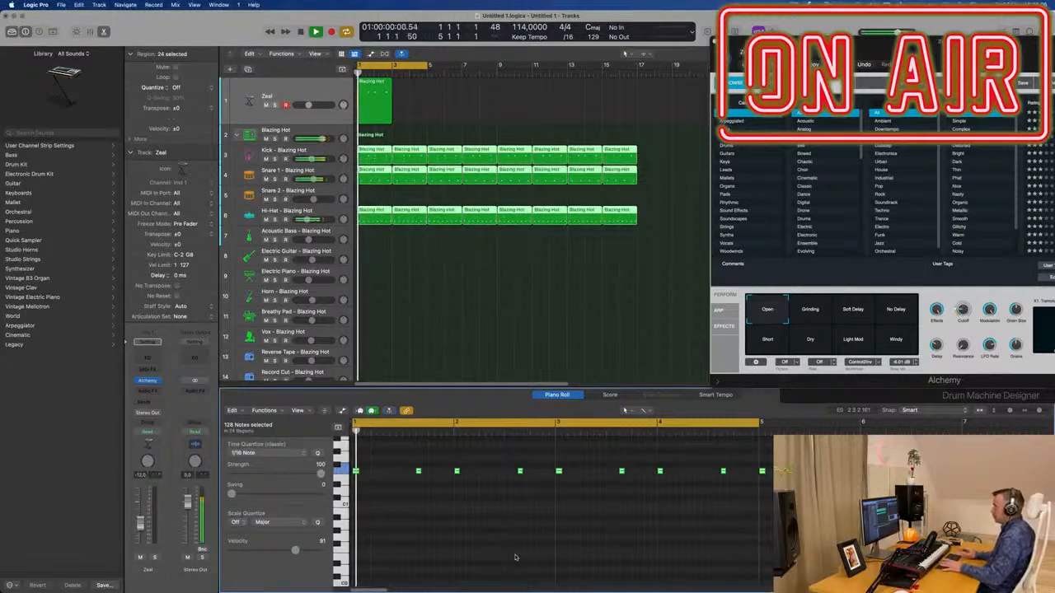
# Step: Close the Alchemy window and select the Zeal track's region while playing it with the drums
pyautogui.moveTo(929, 49); pyautogui.dragTo(494, 171)
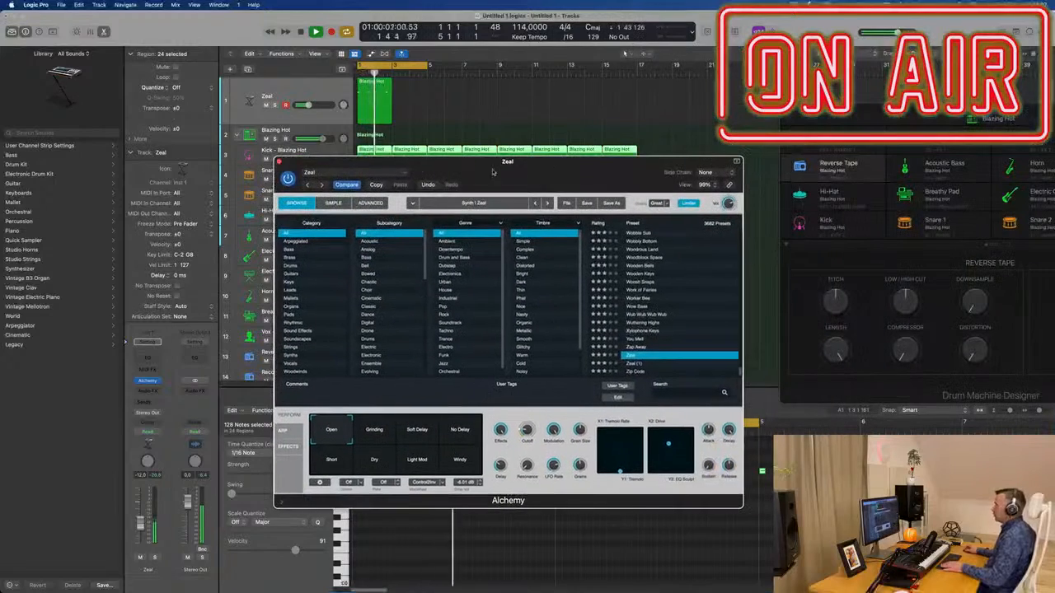
pyautogui.click(279, 163)
pyautogui.click(381, 117)
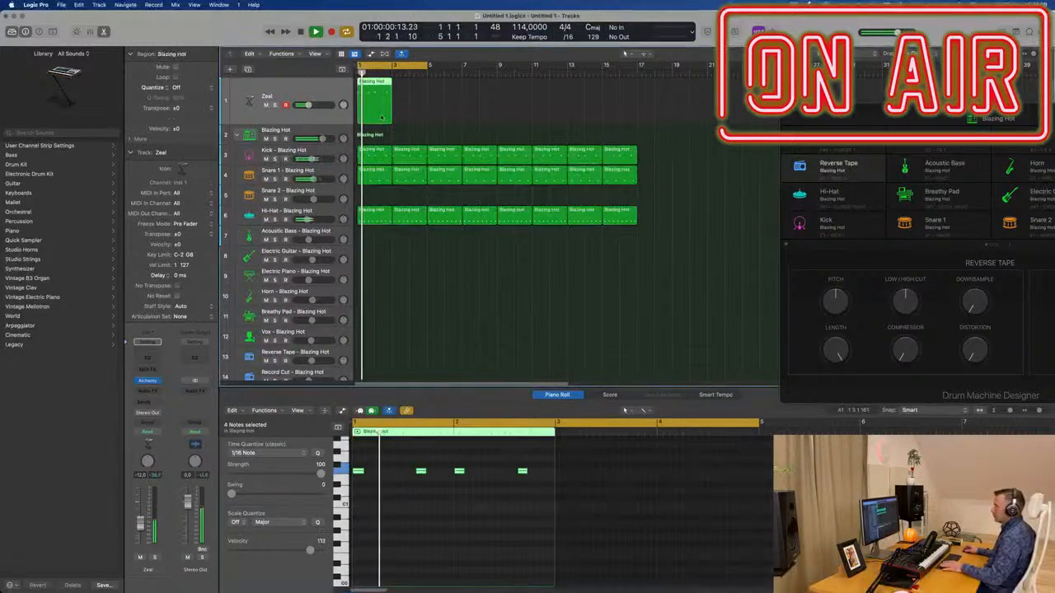
pyautogui.press('space')
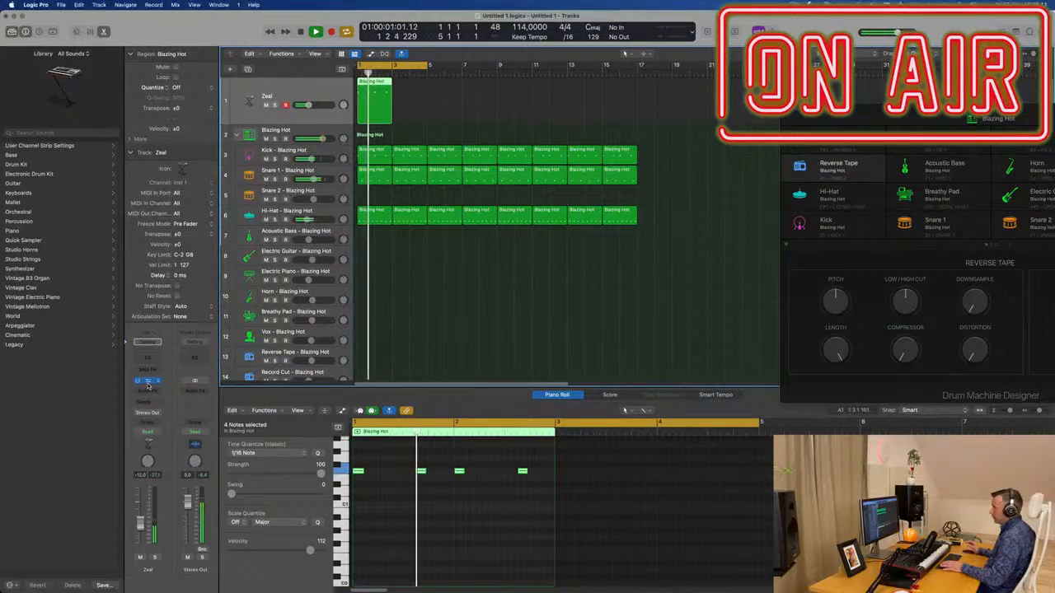
# Step: Reopen Alchemy on the Zeal track and audition the preset's No Delay, Windy and Light Mod variations over the looping beat
pyautogui.click(149, 380)
pyautogui.press('space')
pyautogui.moveTo(601, 167); pyautogui.dragTo(634, 126)
pyautogui.press('space')
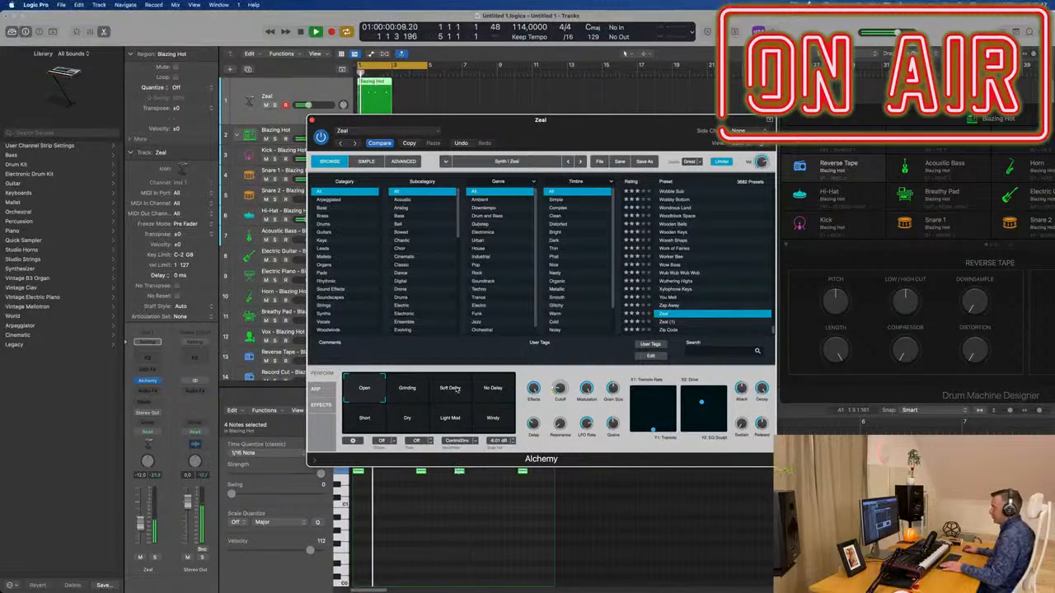
pyautogui.click(491, 392)
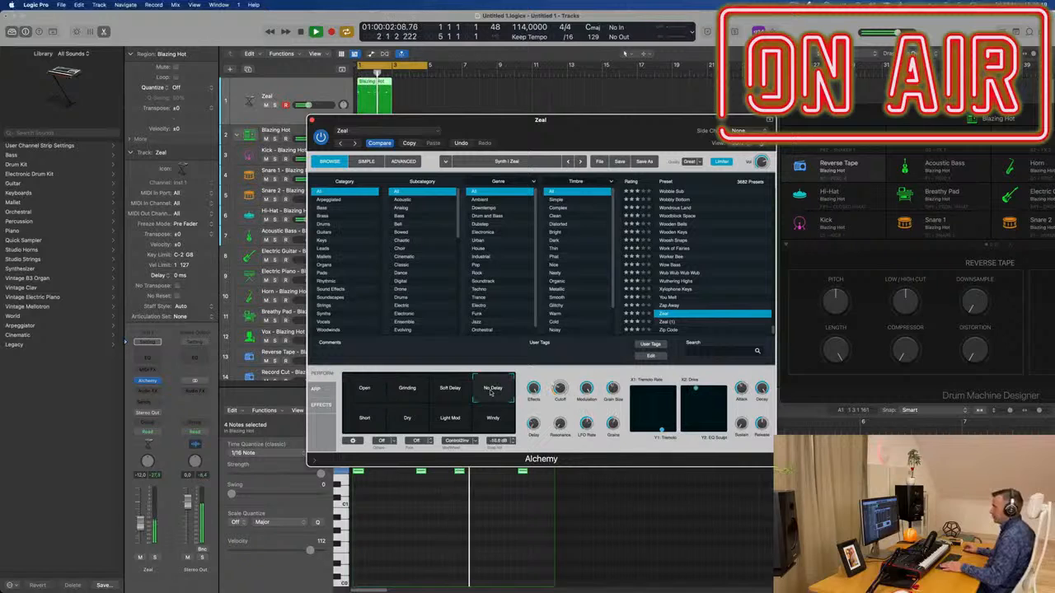
pyautogui.click(488, 427)
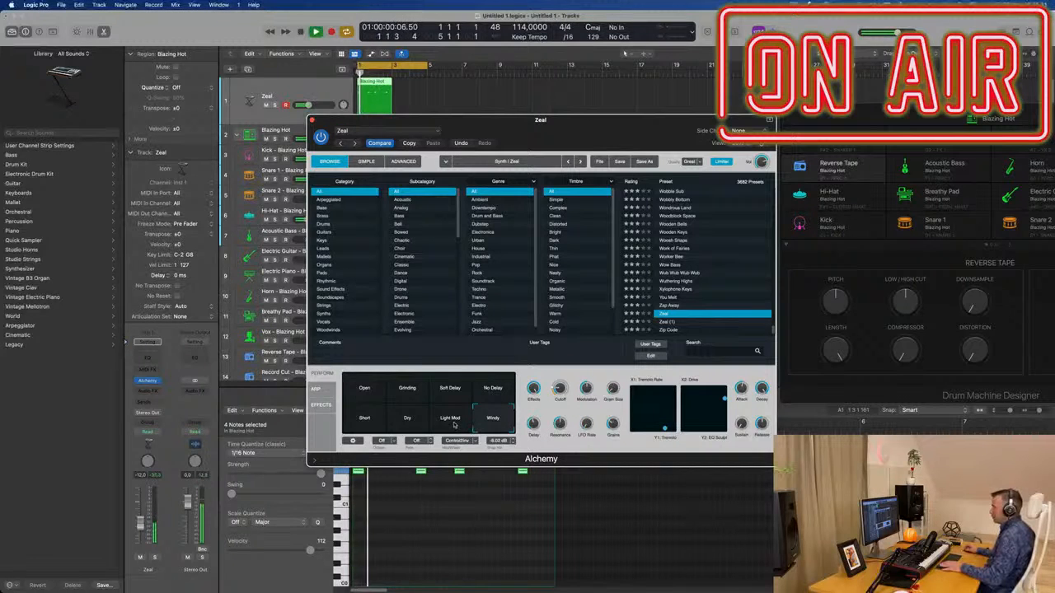
pyautogui.click(453, 424)
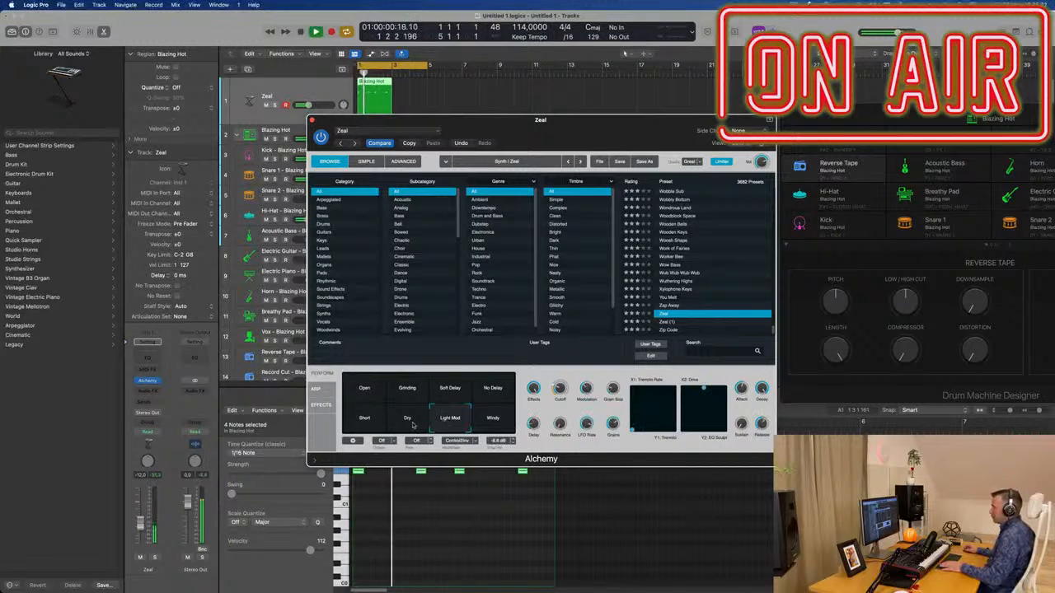
# Step: Filter Alchemy's presets to the Bass category, load 80s Synth Pop Bass, and play it with the beat
pyautogui.press('space')
pyautogui.click(323, 217)
pyautogui.click(327, 207)
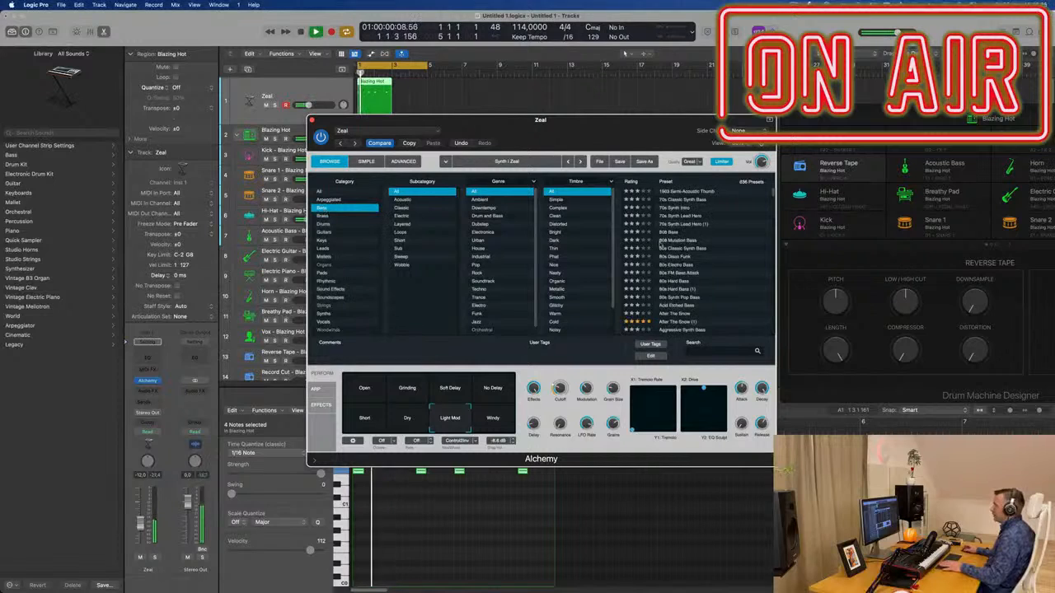
pyautogui.scroll(-2, 671, 251)
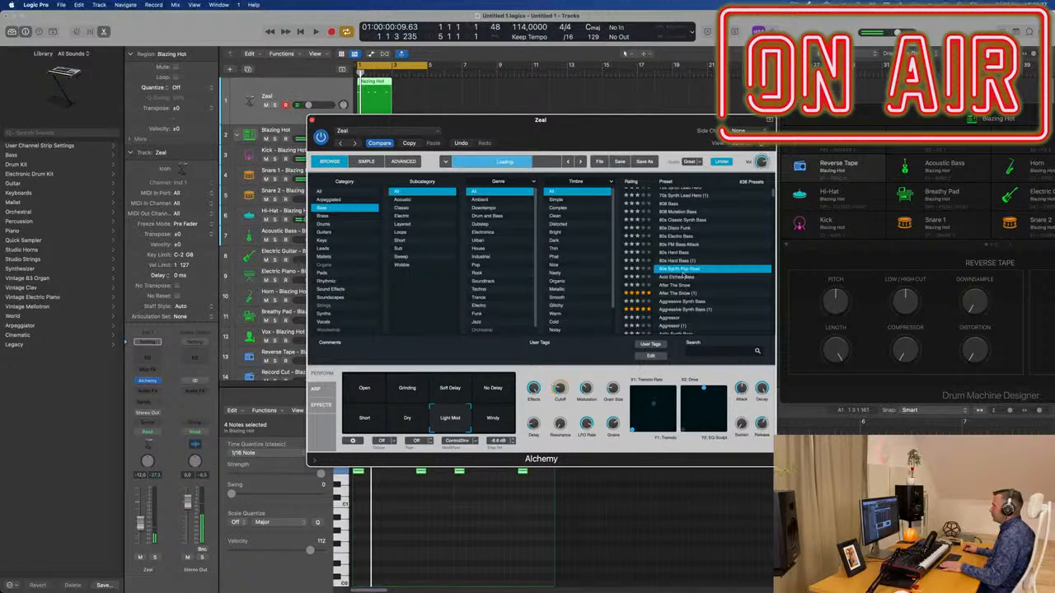
pyautogui.press('space')
pyautogui.moveTo(648, 121); pyautogui.dragTo(790, 77)
pyautogui.press('space')
pyautogui.press('space')
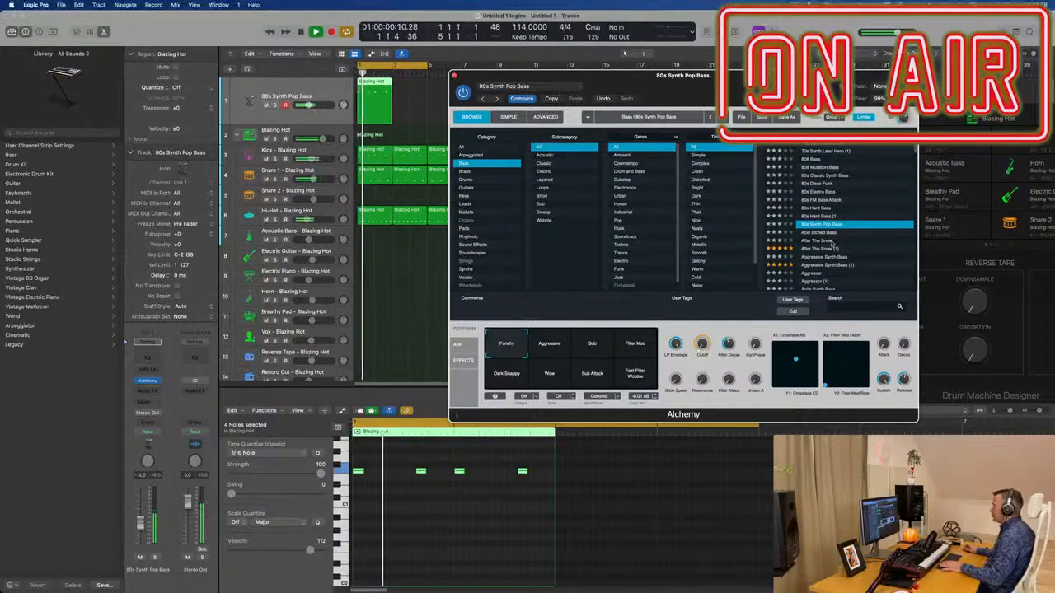
# Step: Audition the After The Snow, Aggressive Synth Bass, Agile Synth Bass, Amped Peak and Alloy presets over the looping beat
pyautogui.click(832, 240)
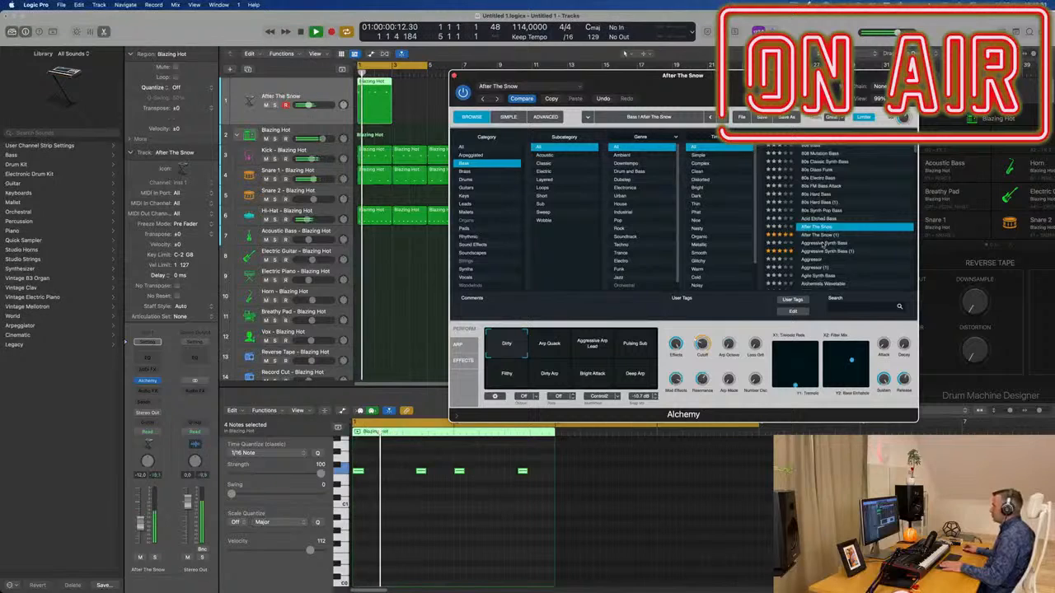
pyautogui.click(826, 244)
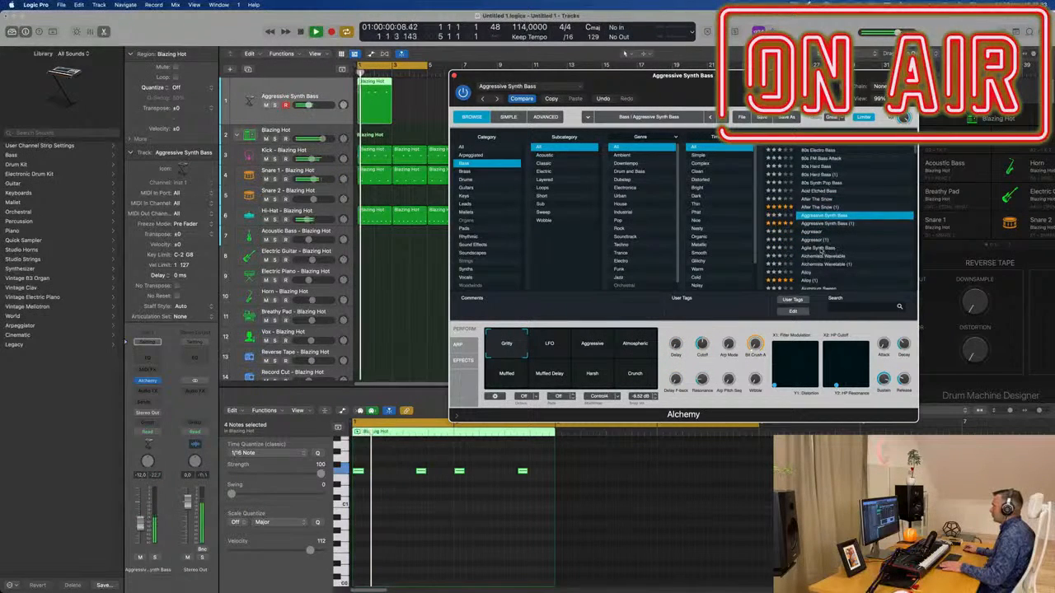
pyautogui.click(819, 248)
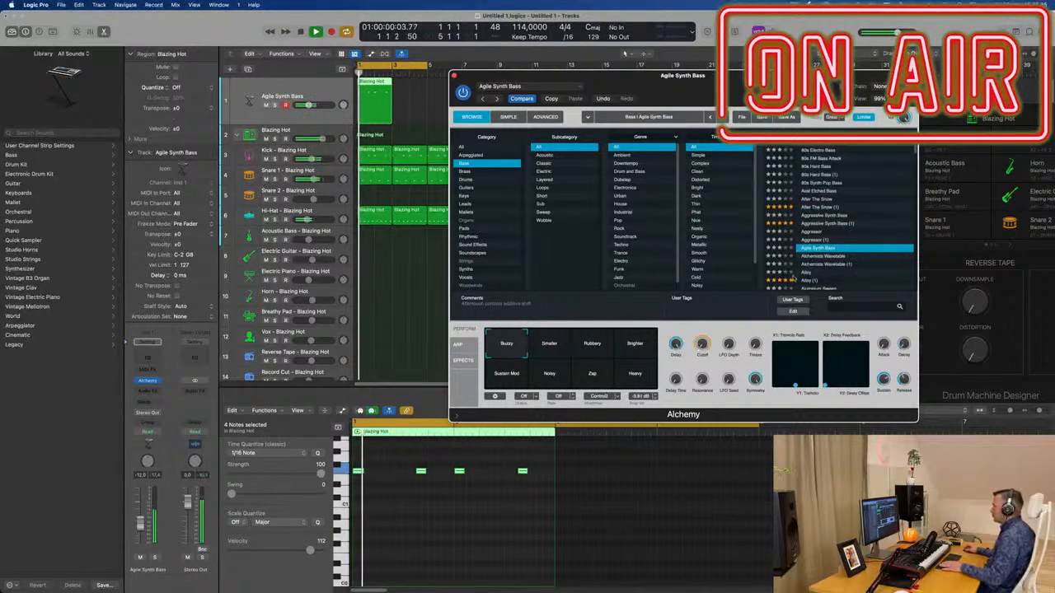
pyautogui.scroll(-1, 816, 274)
pyautogui.click(815, 272)
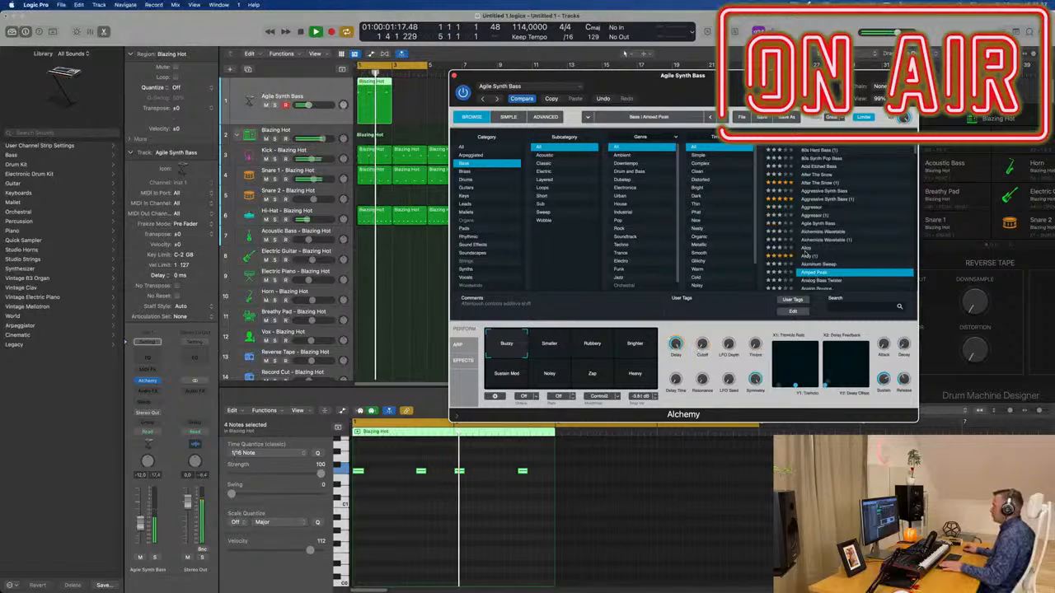
pyautogui.click(851, 251)
pyautogui.scroll(-2, 832, 255)
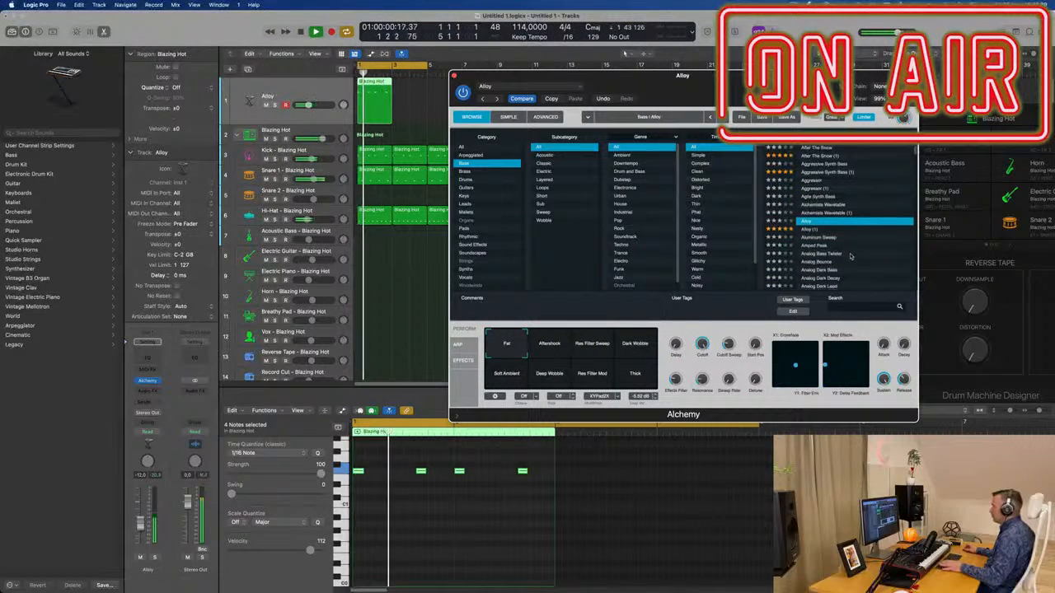
# Step: Load the Analog Bounce bass preset, play it with the beat, and switch it to the Sub Click variation
pyautogui.click(815, 253)
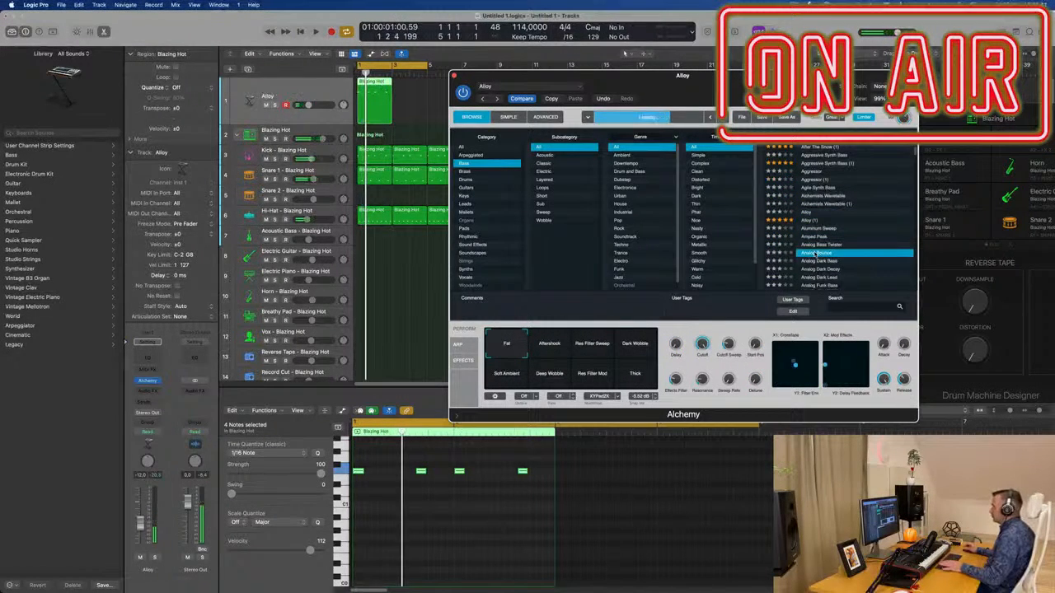
pyautogui.press('space')
pyautogui.scroll(-1, 857, 235)
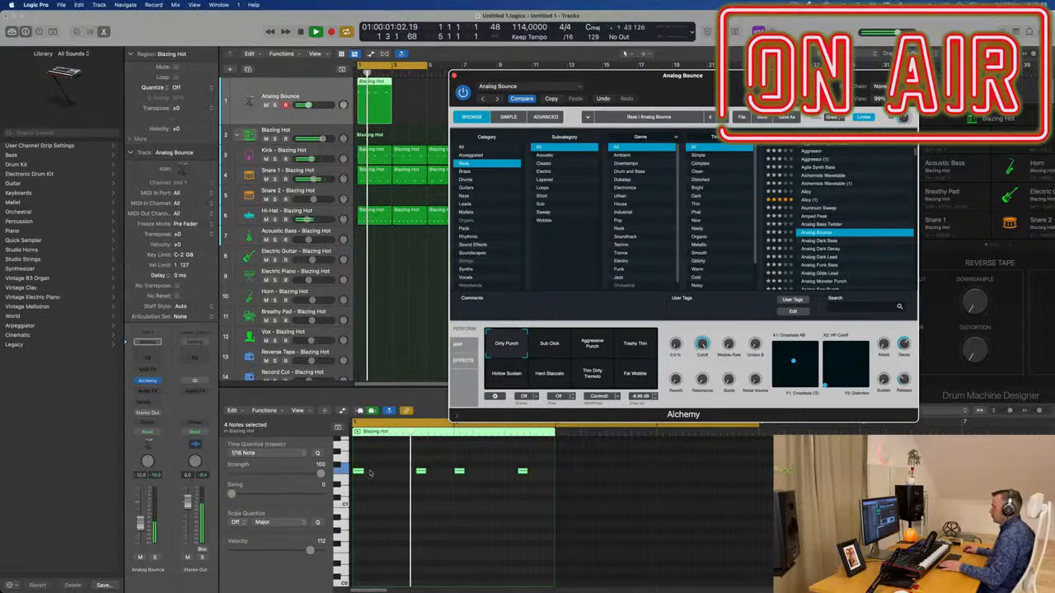
pyautogui.click(559, 348)
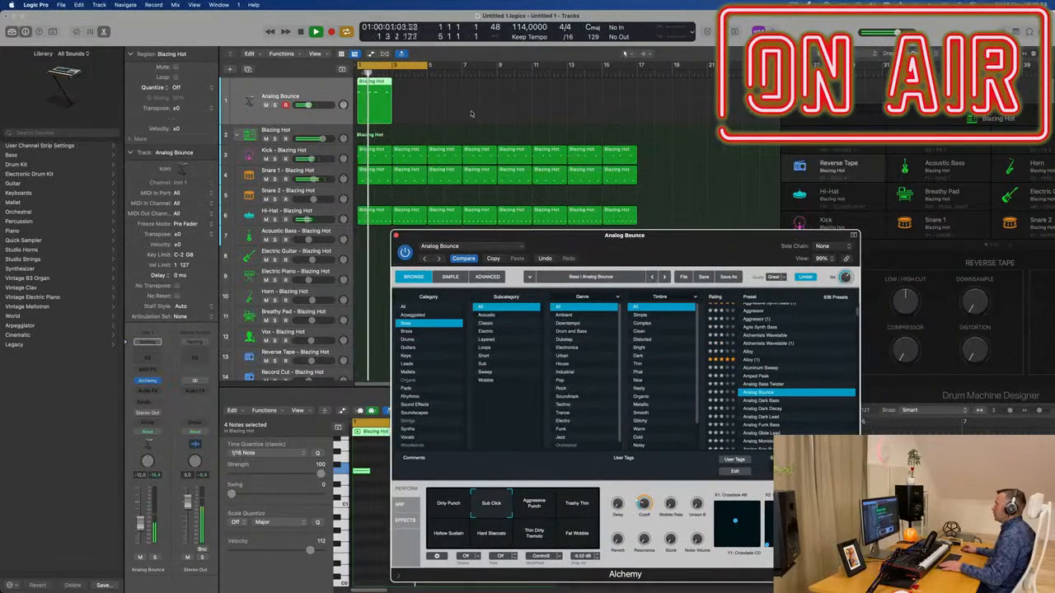
# Step: Repeat the two-bar bass region on the Analog Bounce track up to bar 17 and extend the cycle range to 16 bars
pyautogui.moveTo(443, 114); pyautogui.dragTo(367, 107)
pyautogui.press('super+r')
pyautogui.press('super+r')
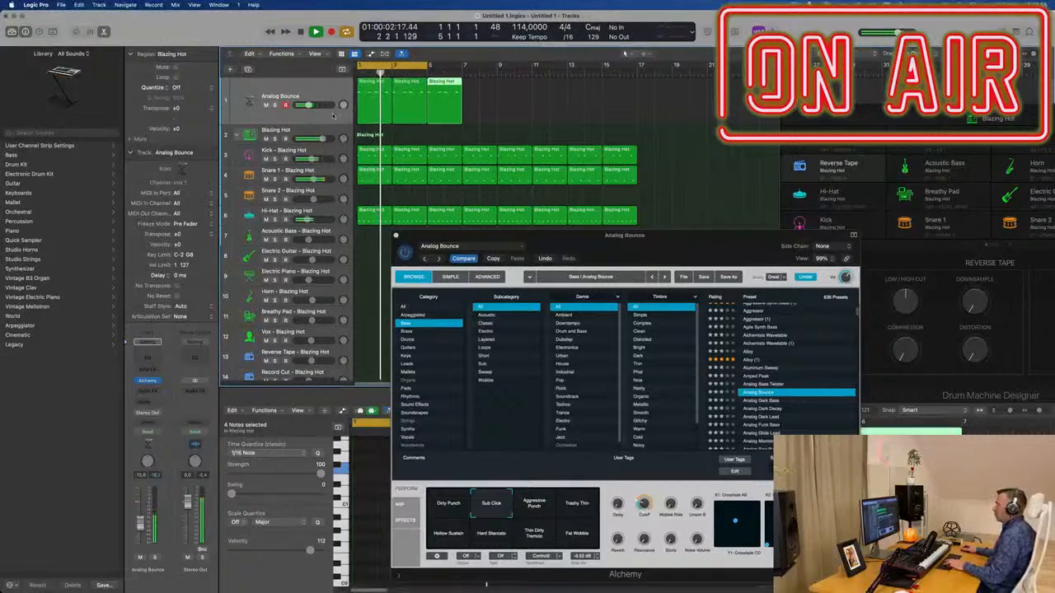
pyautogui.press('super+r')
pyautogui.press('super+r')
pyautogui.press('super+r')
pyautogui.press('super+r')
pyautogui.press('super+r')
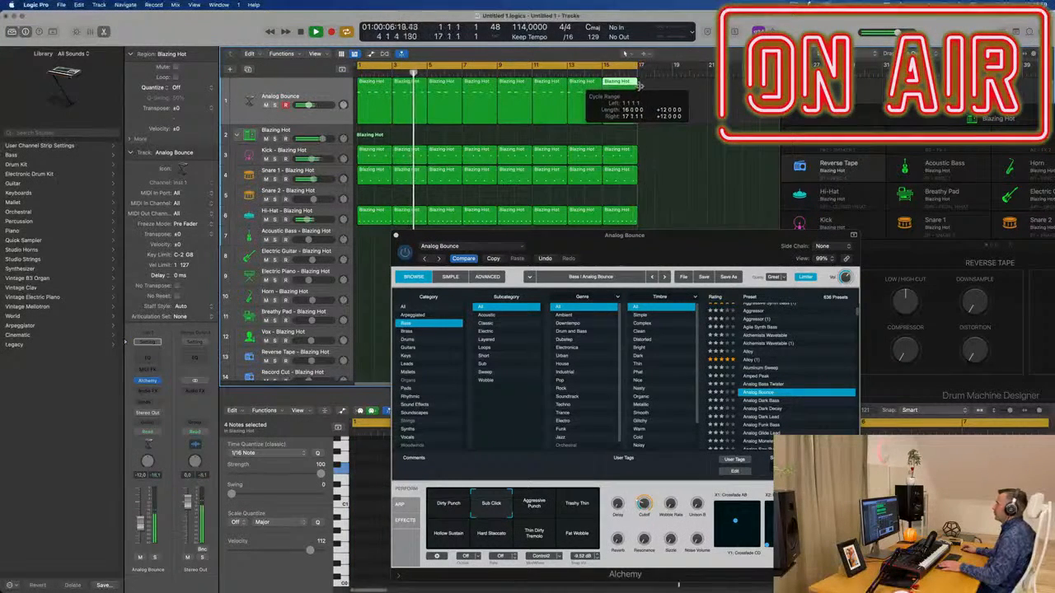
# Step: Duplicate the Analog Bounce track with its Alchemy setup and play the copy over the looping beat
pyautogui.moveTo(659, 249); pyautogui.dragTo(746, 412)
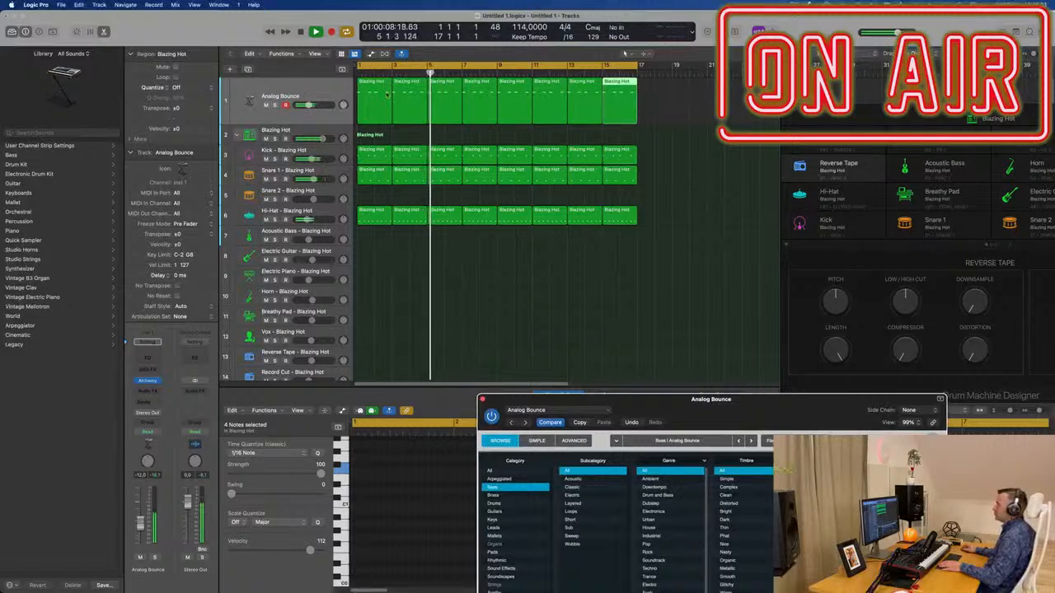
pyautogui.click(252, 73)
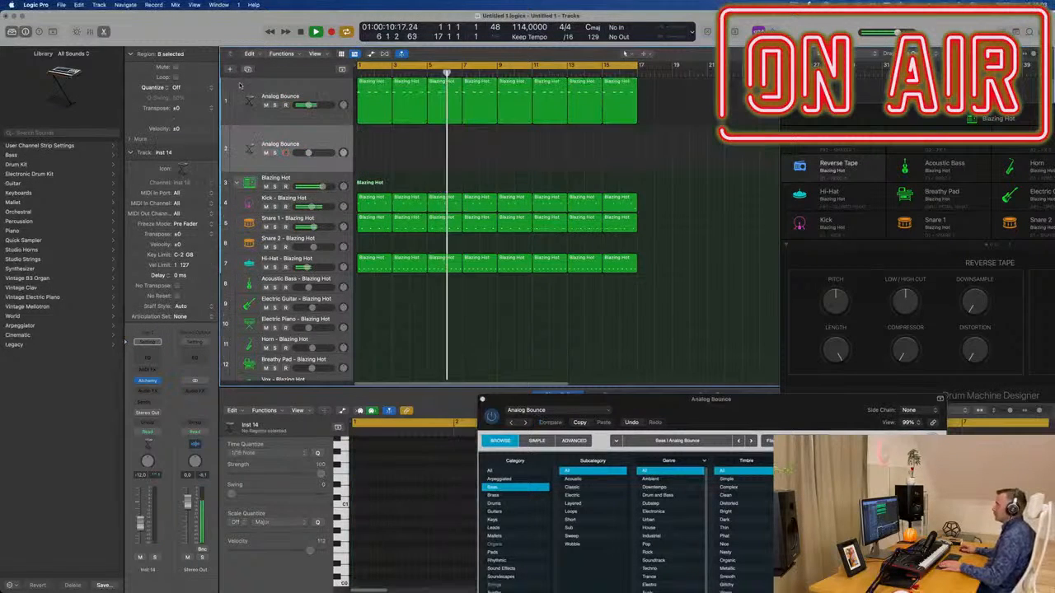
pyautogui.click(252, 72)
pyautogui.moveTo(706, 399); pyautogui.dragTo(622, 230)
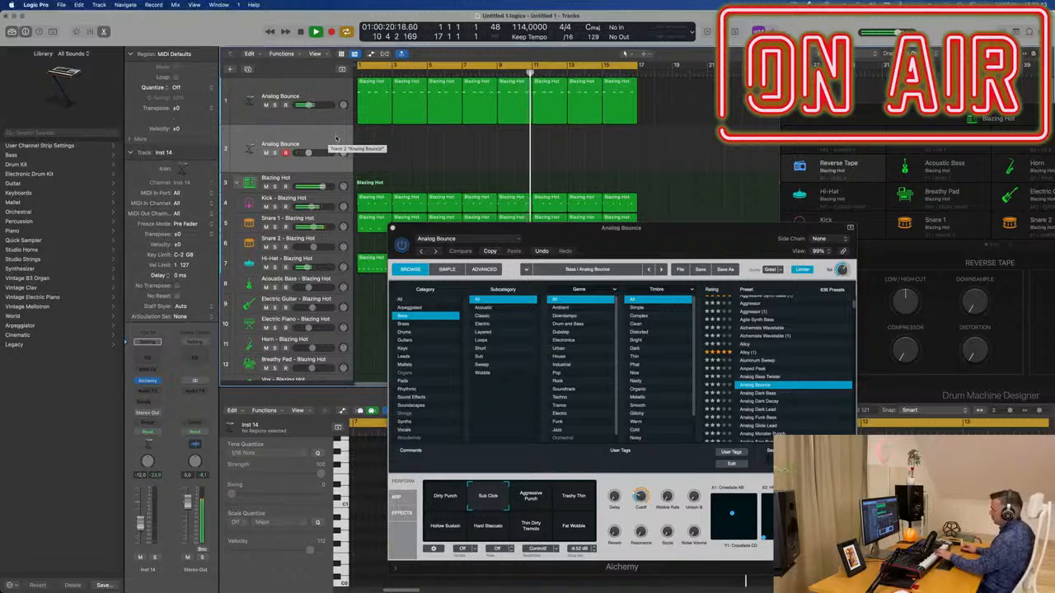
pyautogui.moveTo(683, 240); pyautogui.dragTo(715, 206)
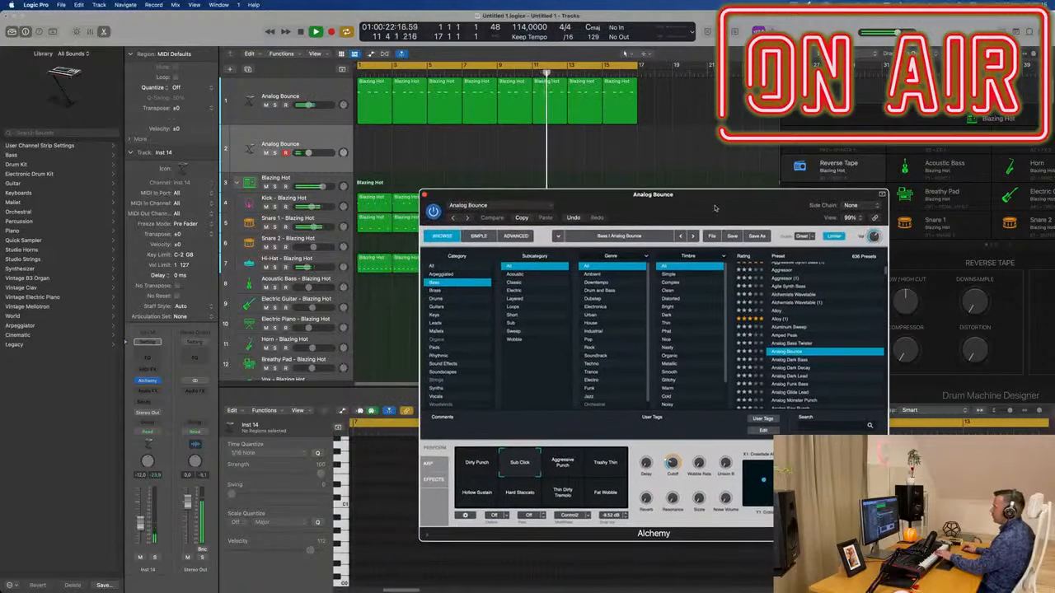
pyautogui.click(317, 142)
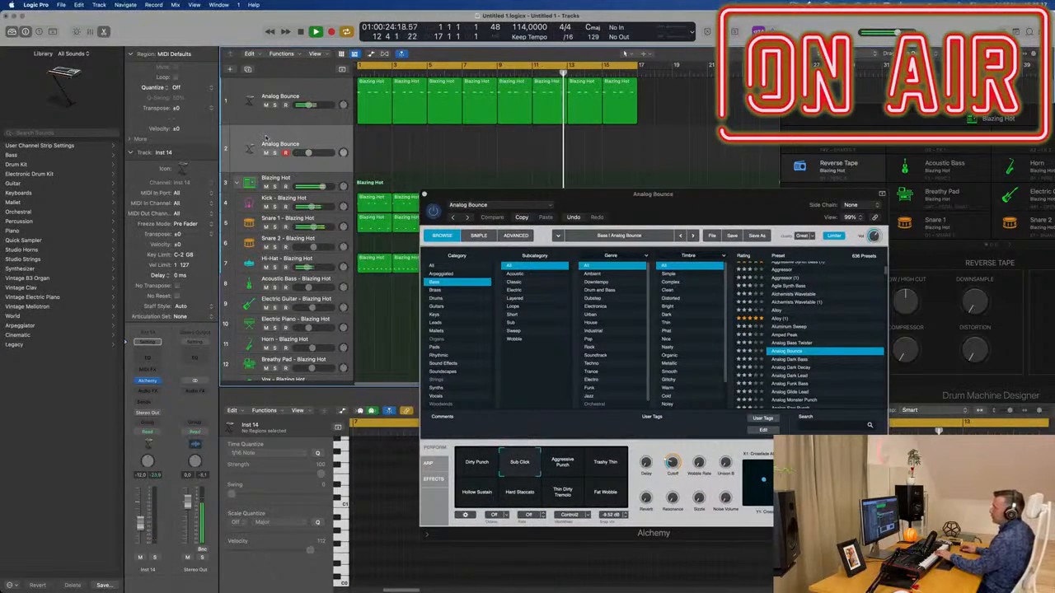
# Step: Duplicate the second Analog Bounce track and replace Alchemy with the Sampler instrument on the new copy
pyautogui.press('super+d')
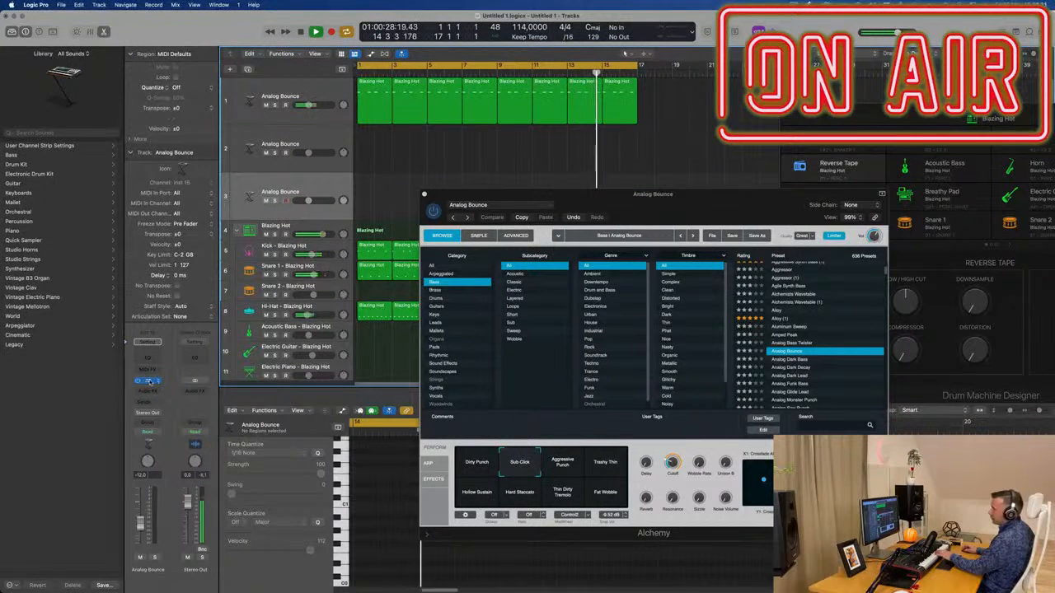
pyautogui.click(157, 381)
pyautogui.moveTo(158, 381)
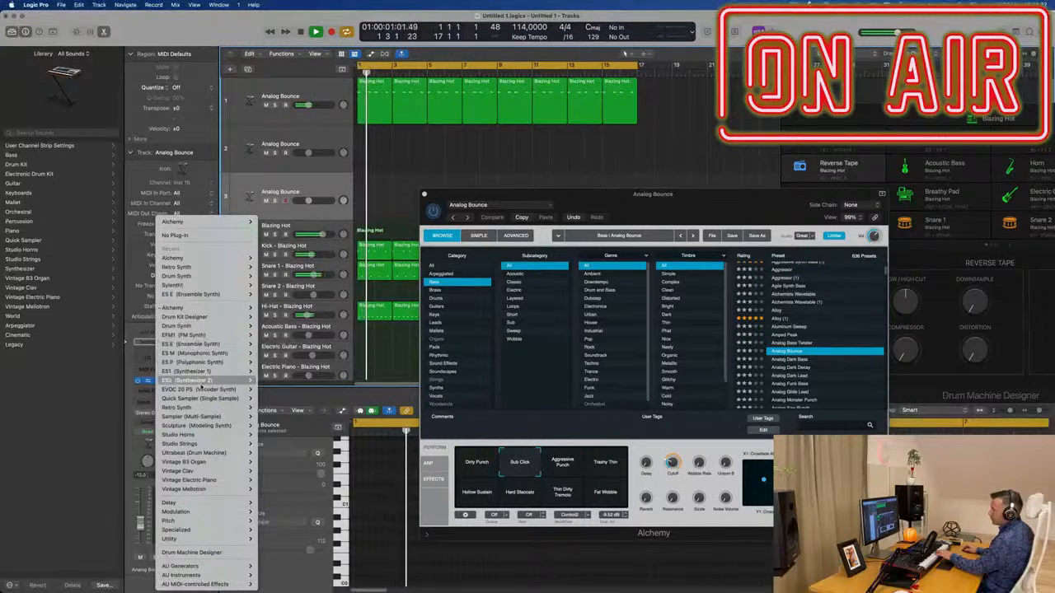
pyautogui.moveTo(208, 391)
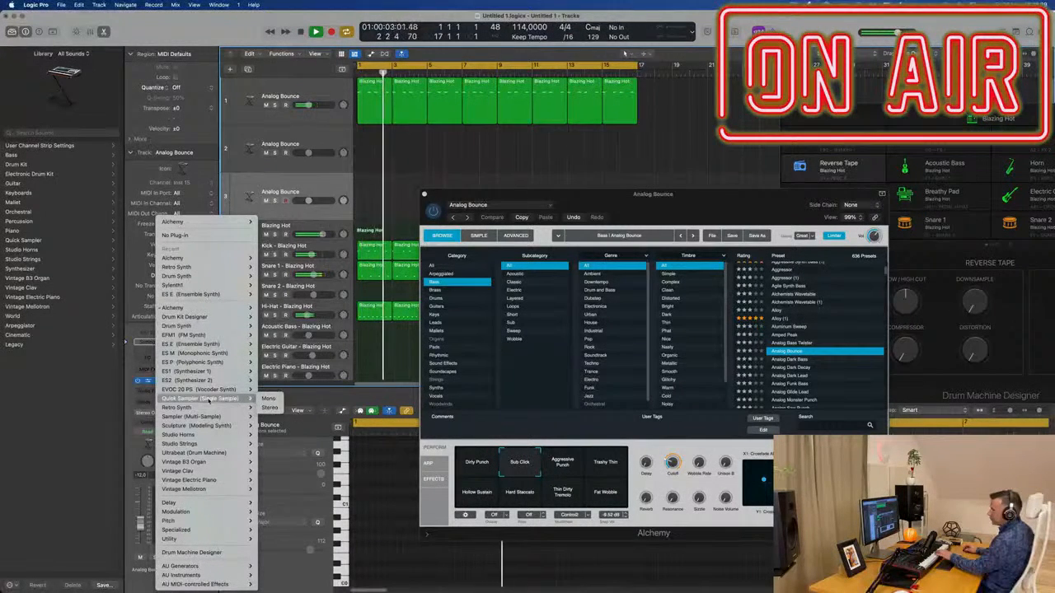
pyautogui.moveTo(207, 417)
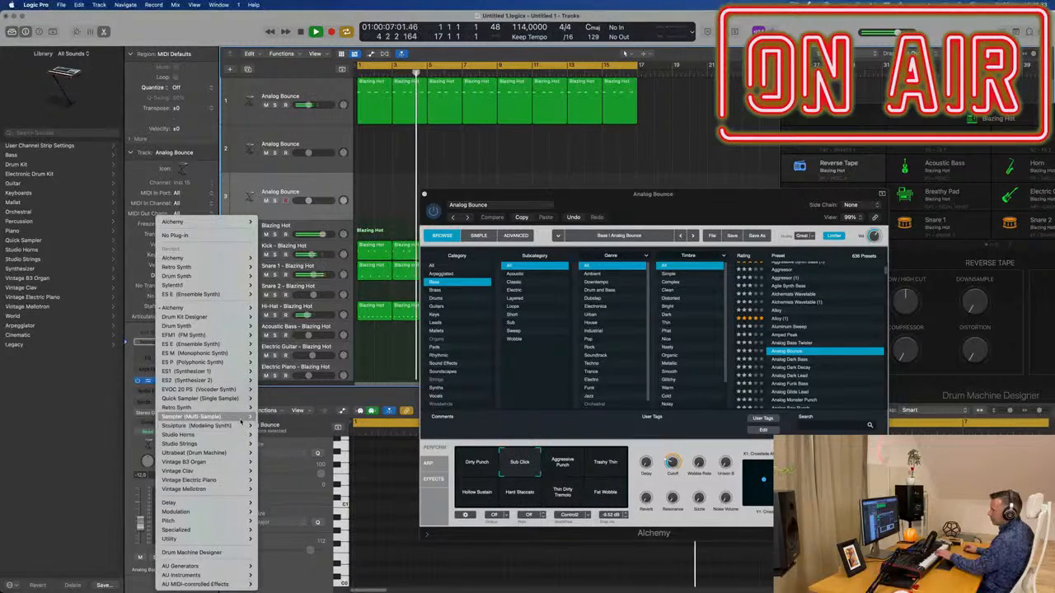
pyautogui.click(270, 426)
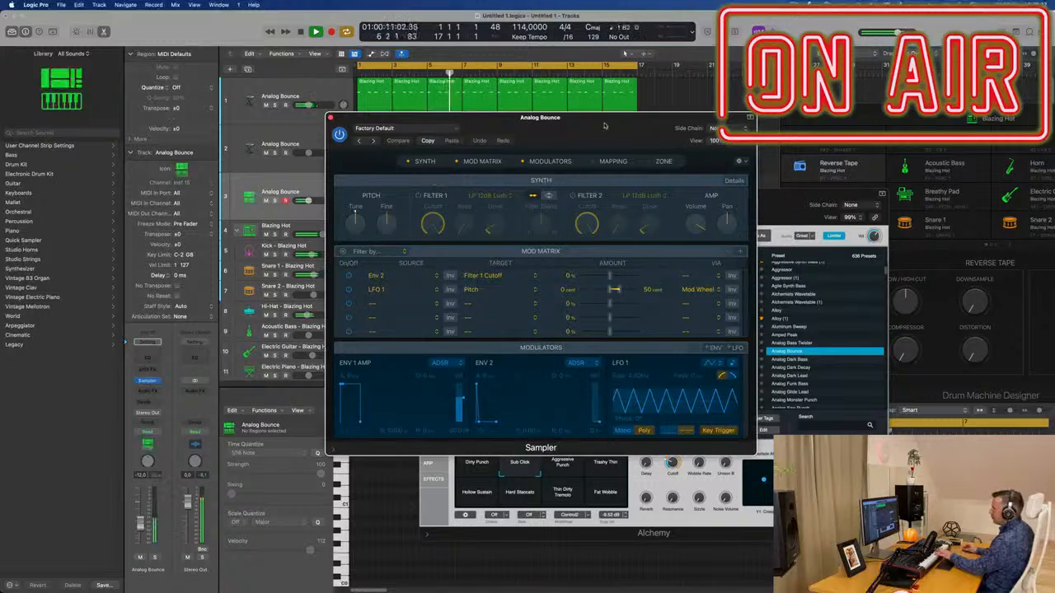
# Step: Load the Yamaha Grand Piano preset from Sampler's Acoustic Pianos and play it over the beat
pyautogui.moveTo(603, 125); pyautogui.dragTo(698, 182)
pyautogui.click(522, 187)
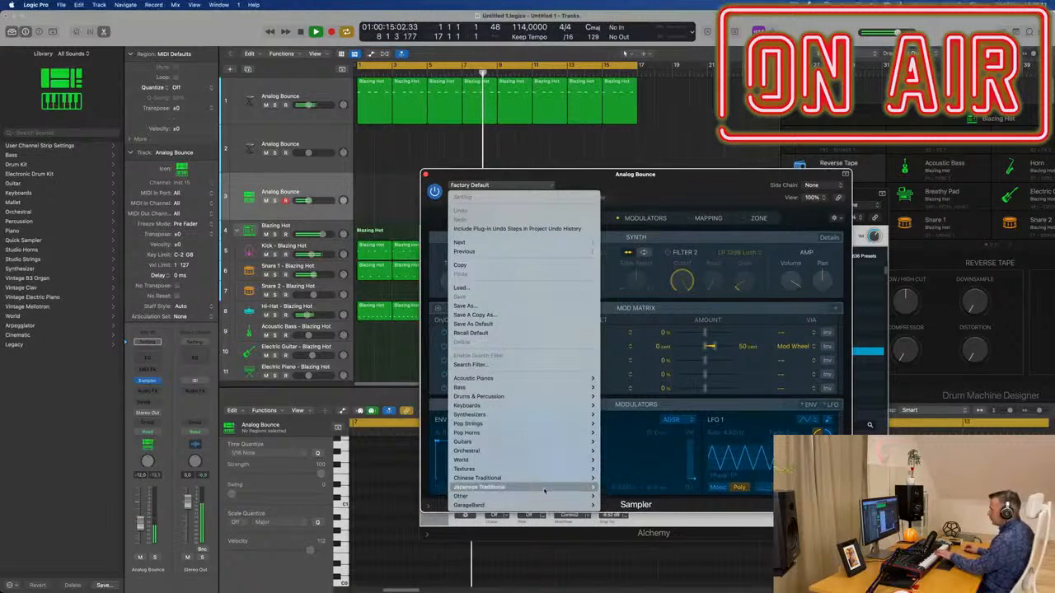
pyautogui.moveTo(544, 491)
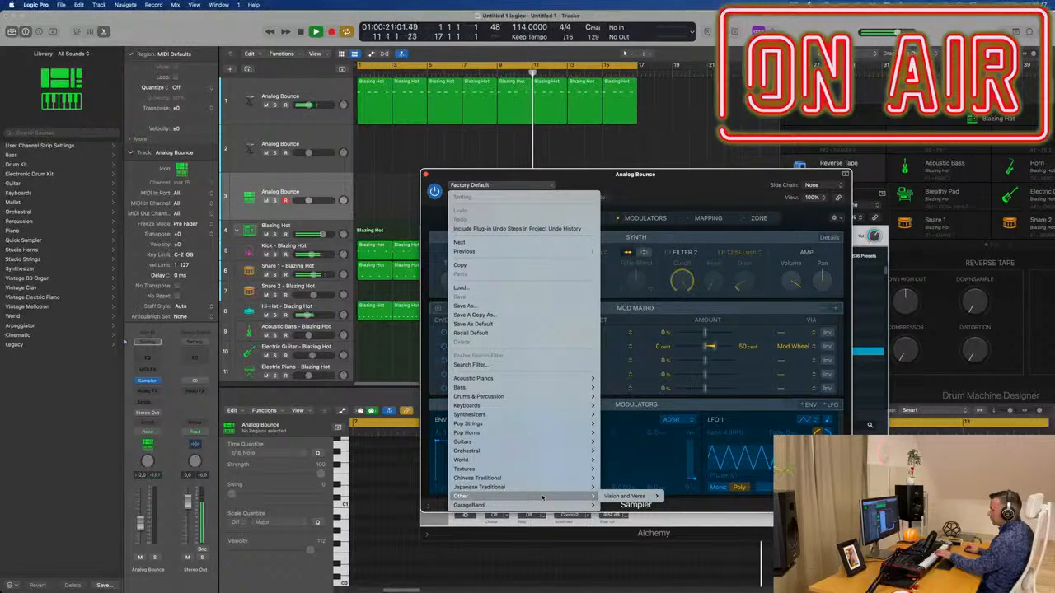
pyautogui.moveTo(544, 378)
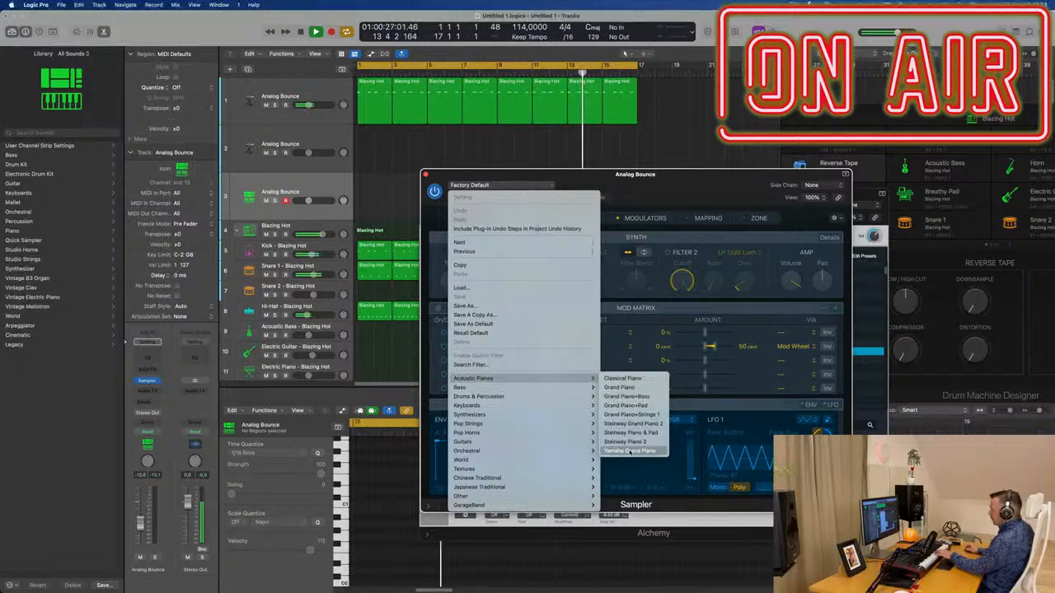
pyautogui.click(631, 442)
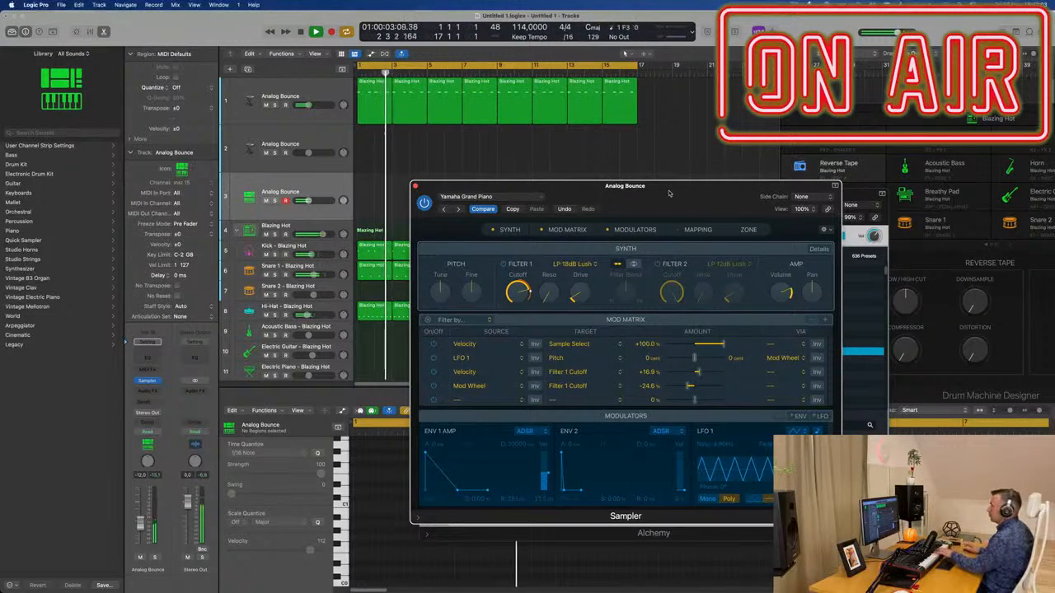
# Step: Add a Bus 3 send to the piano track and insert SilverVerb on the bus's aux channel
pyautogui.click(144, 405)
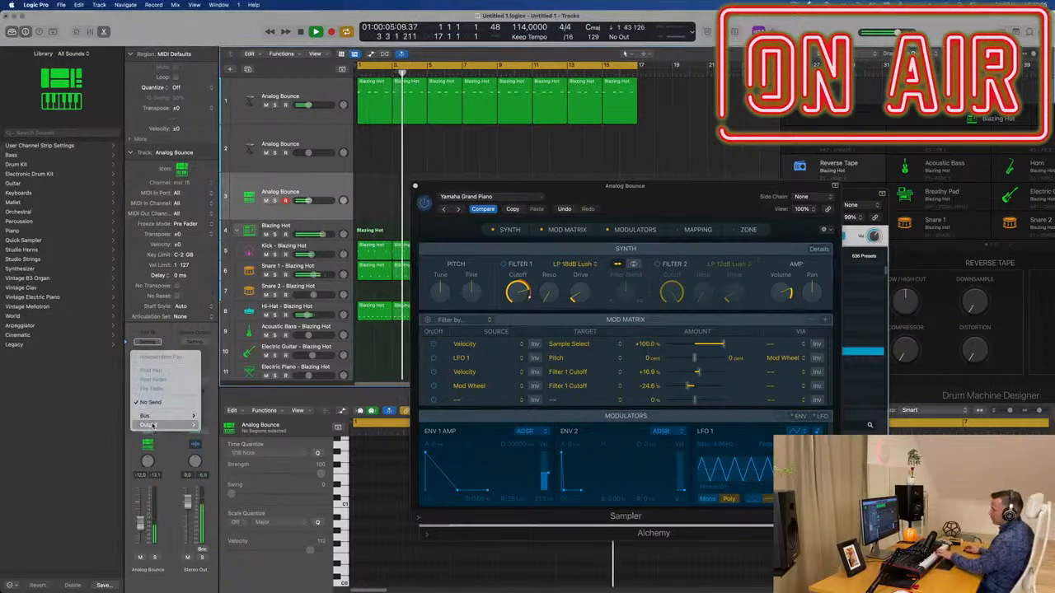
pyautogui.moveTo(147, 415)
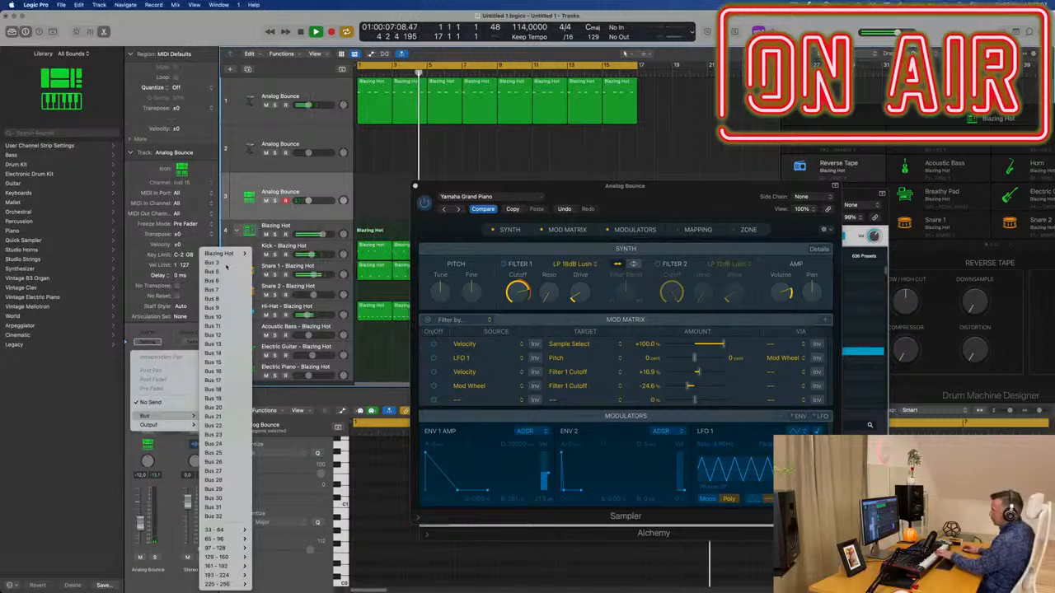
pyautogui.click(224, 271)
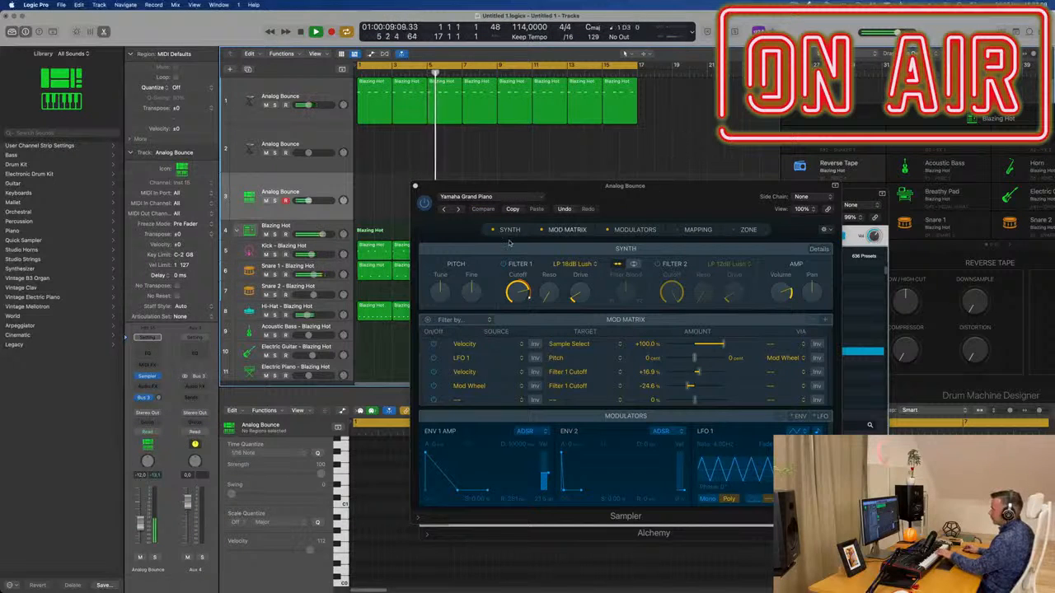
pyautogui.click(203, 387)
pyautogui.moveTo(212, 437)
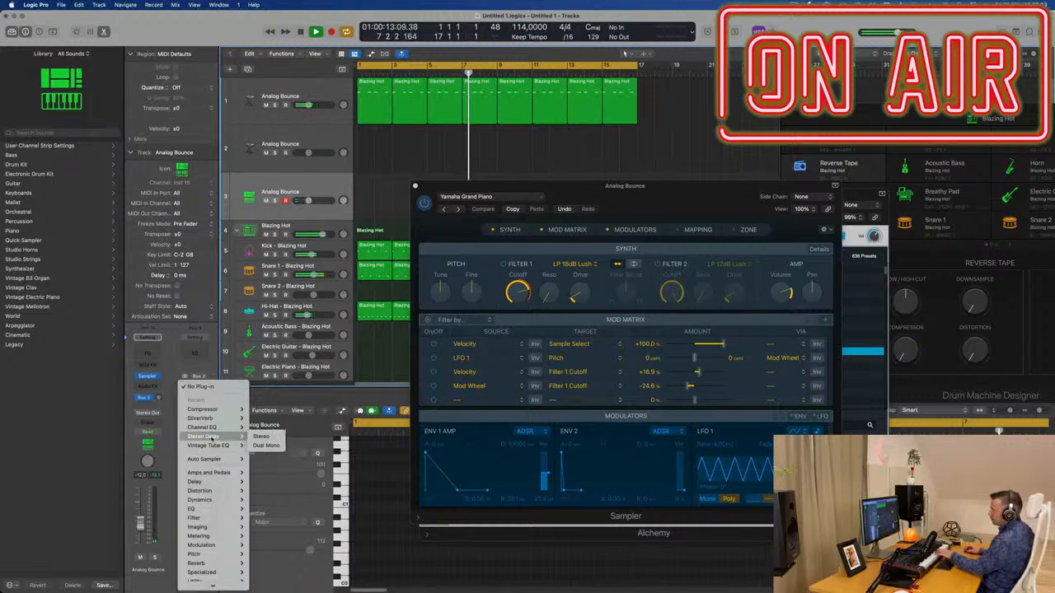
pyautogui.click(262, 418)
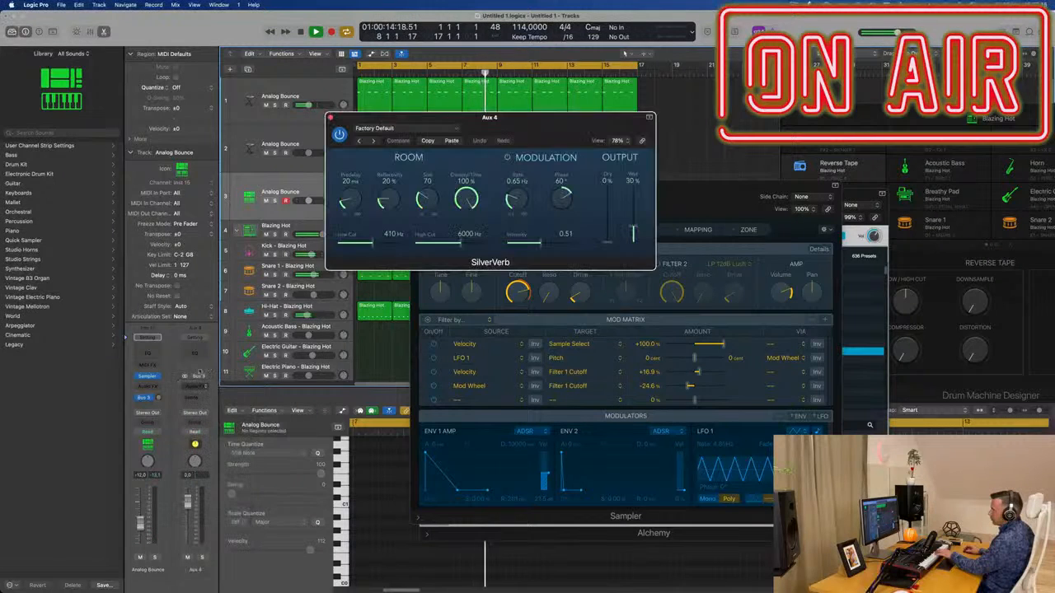
# Step: Load SilverVerb's grandiose preset with Wet at 100% and raise the piano track's Bus 3 send level
pyautogui.click(453, 128)
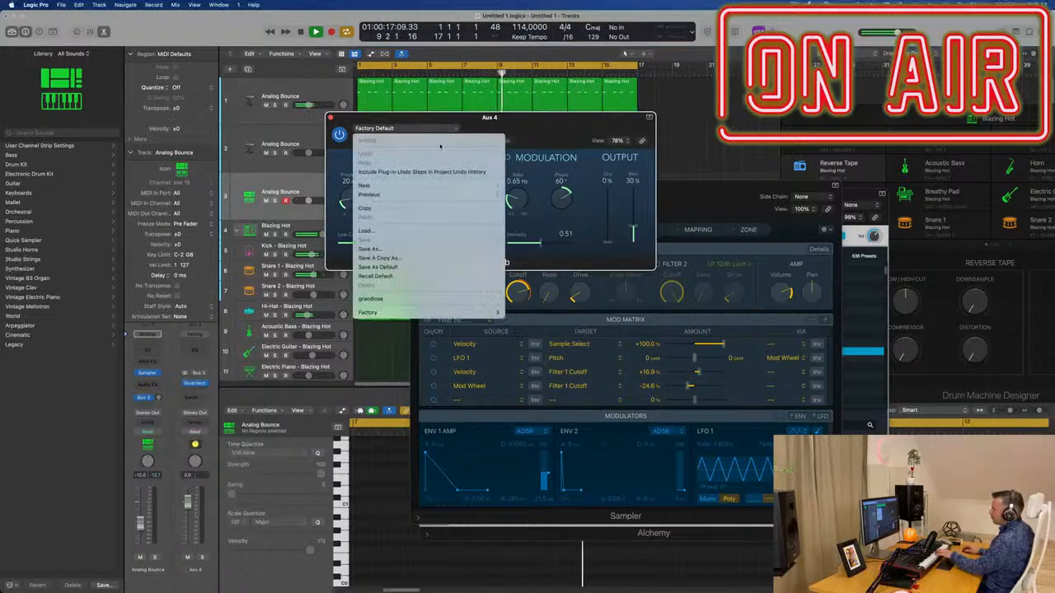
pyautogui.click(438, 298)
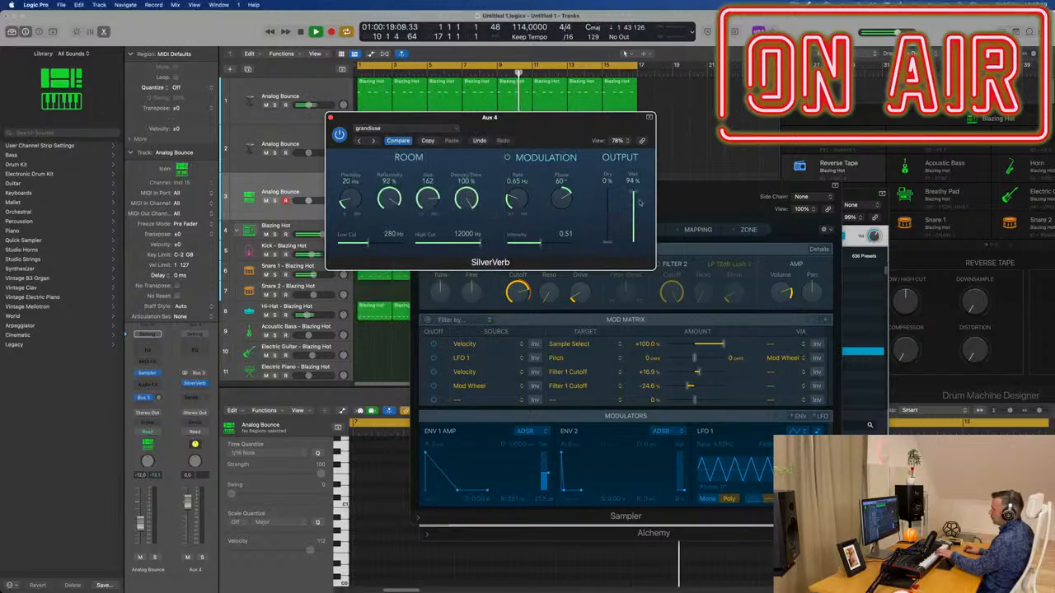
pyautogui.moveTo(567, 131); pyautogui.dragTo(769, 171)
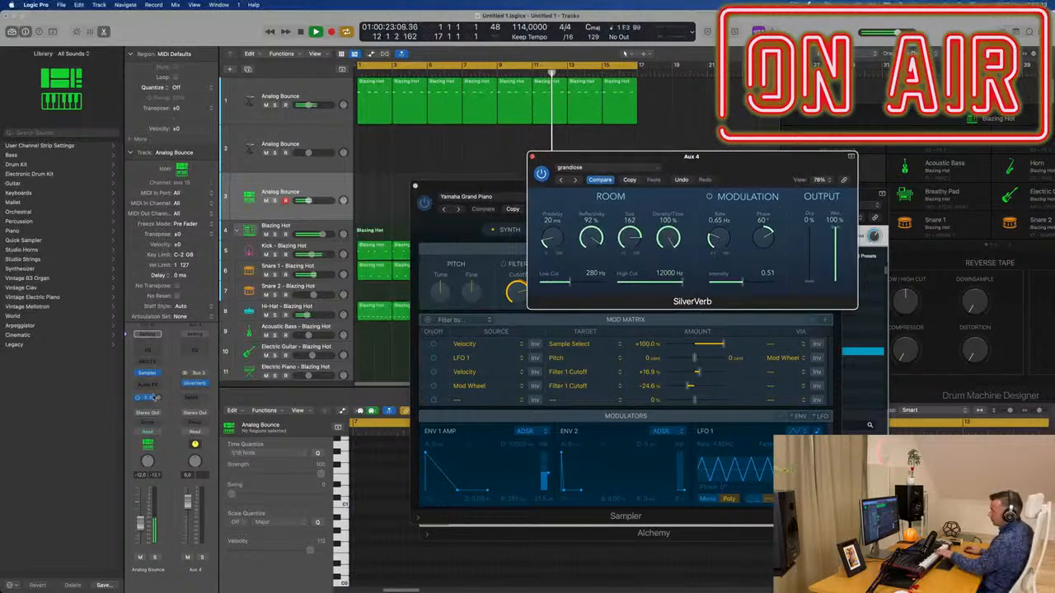
pyautogui.moveTo(159, 398); pyautogui.dragTo(159, 389)
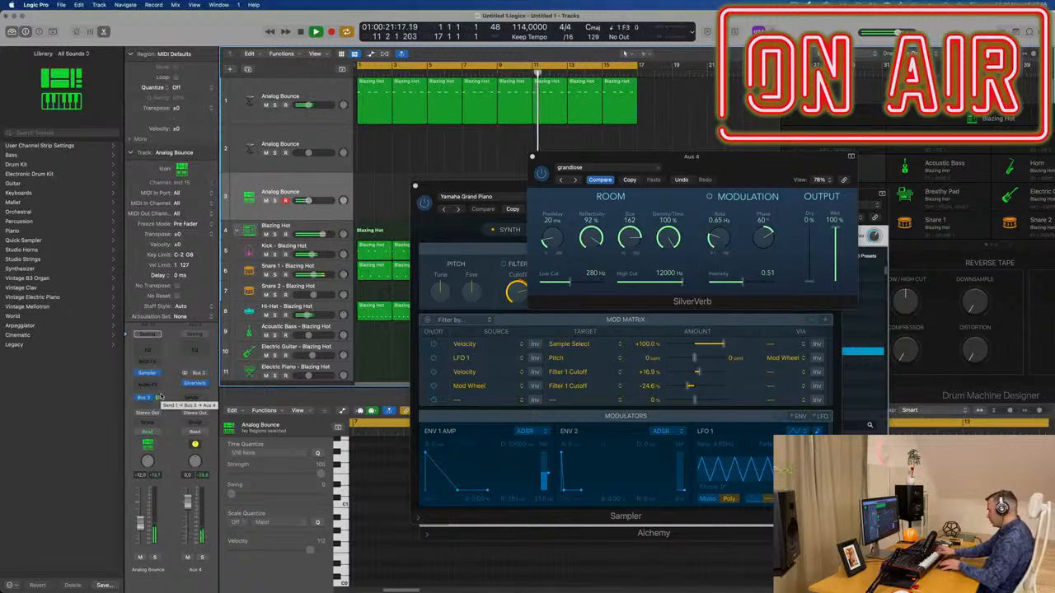
# Step: Record a short piano melody on the third track, clear the plug-in windows away, and move the recorded region to bar 1
pyautogui.press('r')
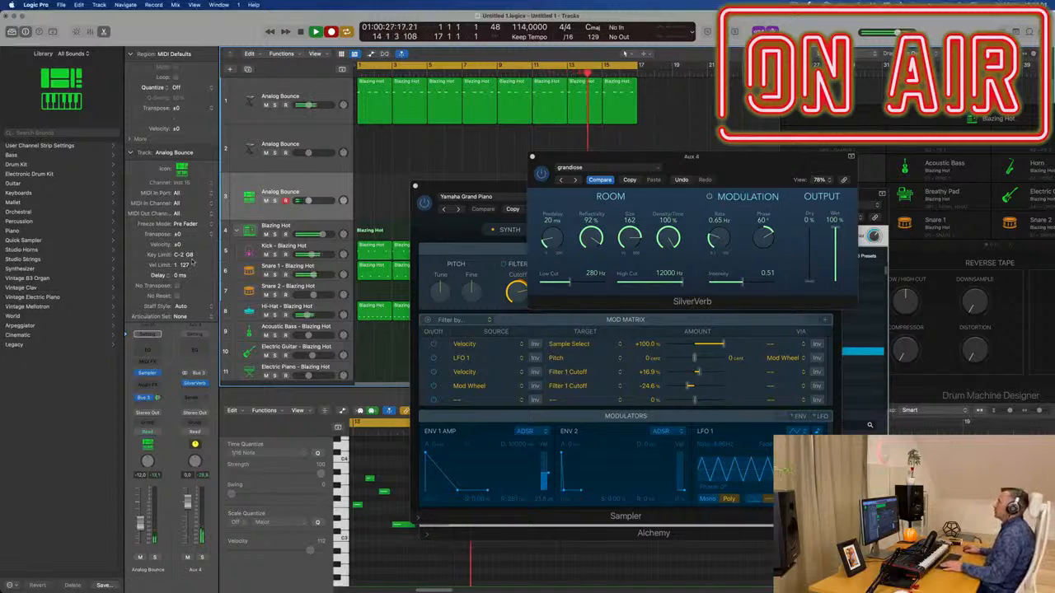
pyautogui.press('space')
pyautogui.moveTo(614, 157); pyautogui.dragTo(927, 148)
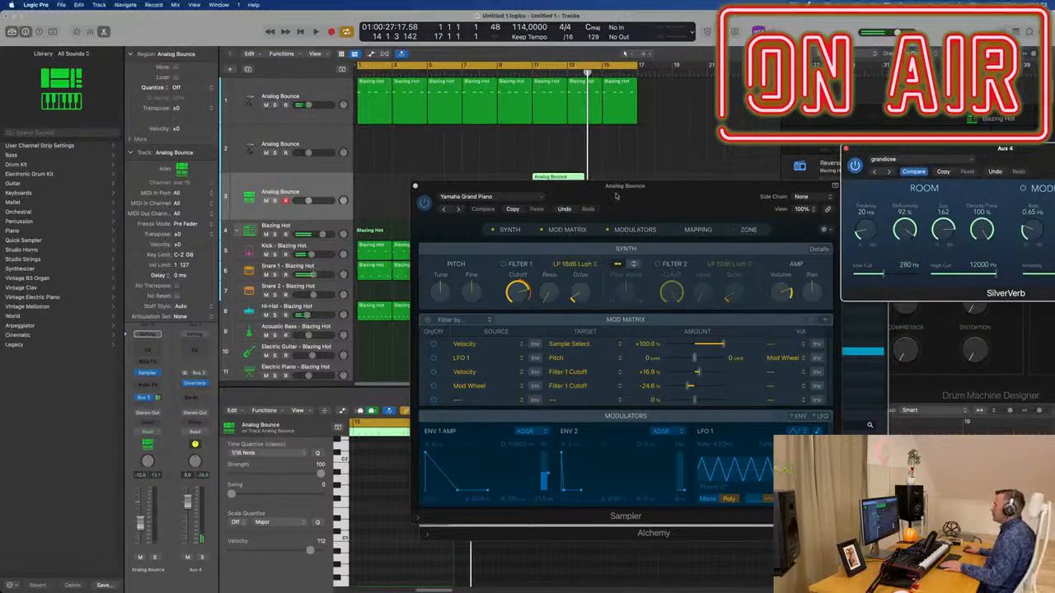
pyautogui.moveTo(616, 195); pyautogui.dragTo(929, 200)
pyautogui.moveTo(540, 177); pyautogui.dragTo(366, 179)
pyautogui.moveTo(576, 193); pyautogui.dragTo(850, 178)
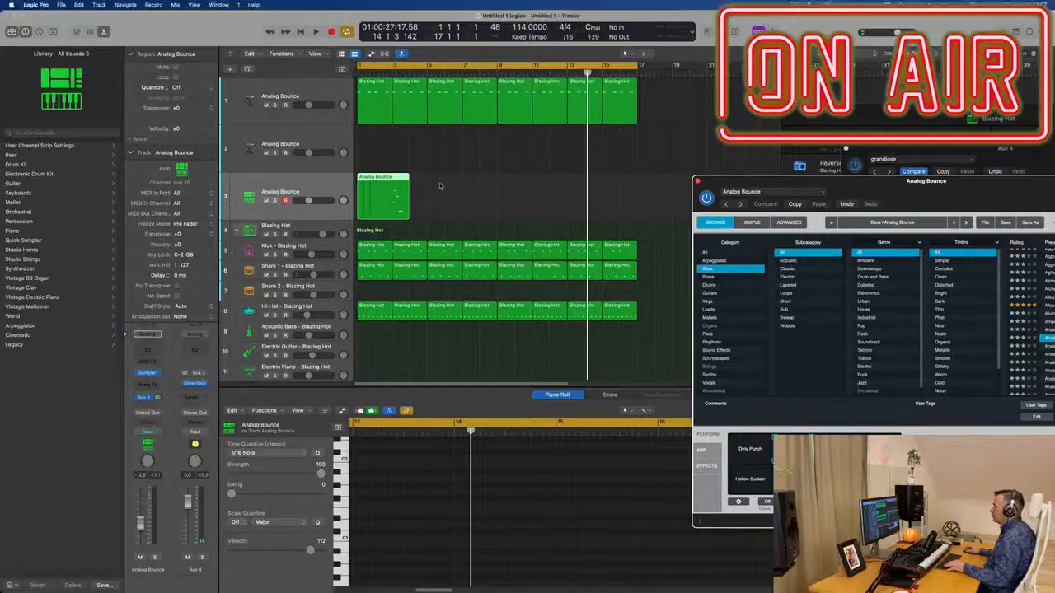
# Step: Split the piano region at bar 3, splitting the crossing notes, and delete the part before the cut
pyautogui.moveTo(391, 180); pyautogui.dragTo(361, 216)
pyautogui.click(381, 187)
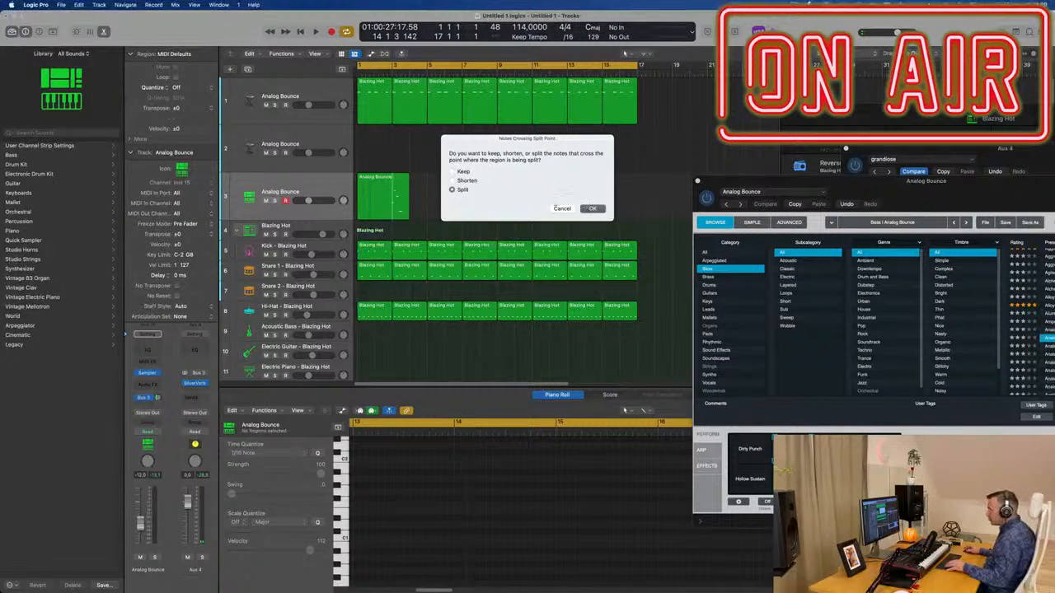
pyautogui.click(591, 208)
pyautogui.click(379, 190)
pyautogui.press('BackSpace')
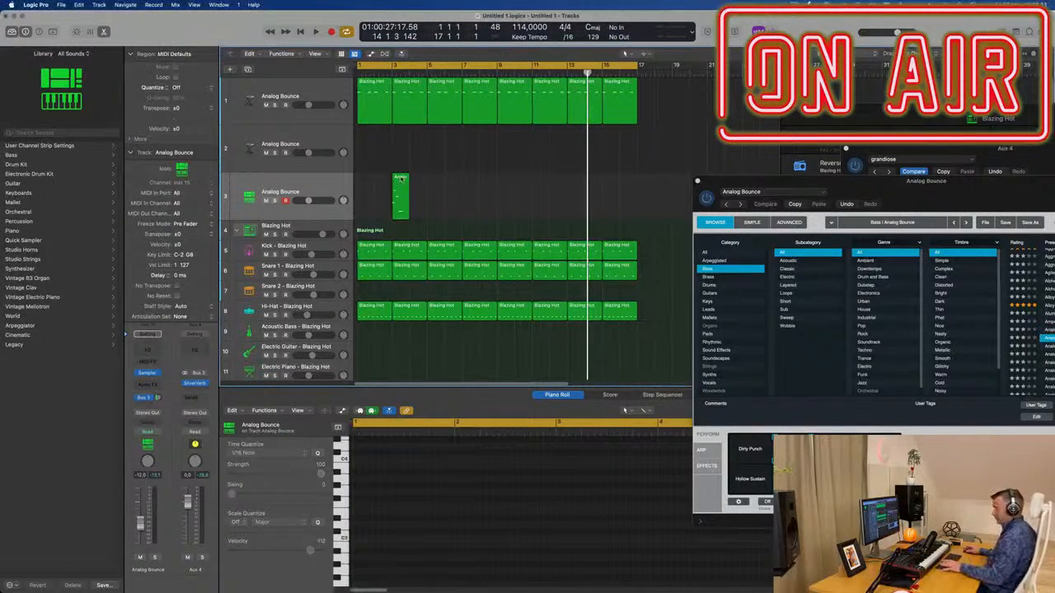
# Step: Move the remaining piano region to bar 1 and play it back with the beat from the start
pyautogui.moveTo(401, 178); pyautogui.dragTo(366, 178)
pyautogui.press('Return')
pyautogui.press('space')
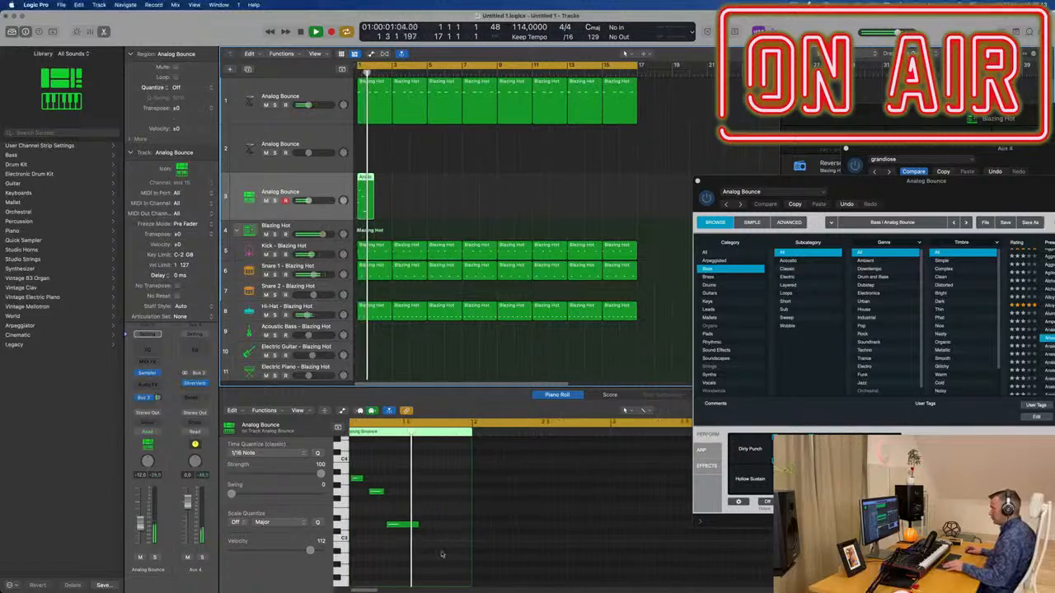
pyautogui.scroll(3, 441, 554)
pyautogui.press('space')
pyautogui.press('space')
pyautogui.hscroll(-3, 460, 522)
pyautogui.press('space')
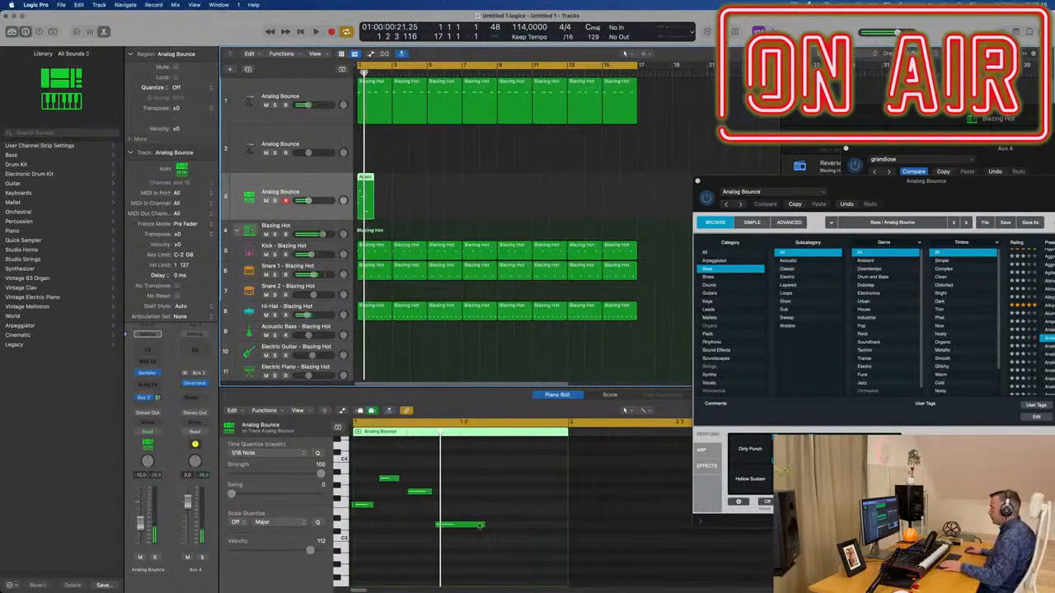
# Step: Shorten the piano region's D3 note to a length of about 0 0 1 220 in the Piano Roll
pyautogui.moveTo(482, 525); pyautogui.dragTo(456, 529)
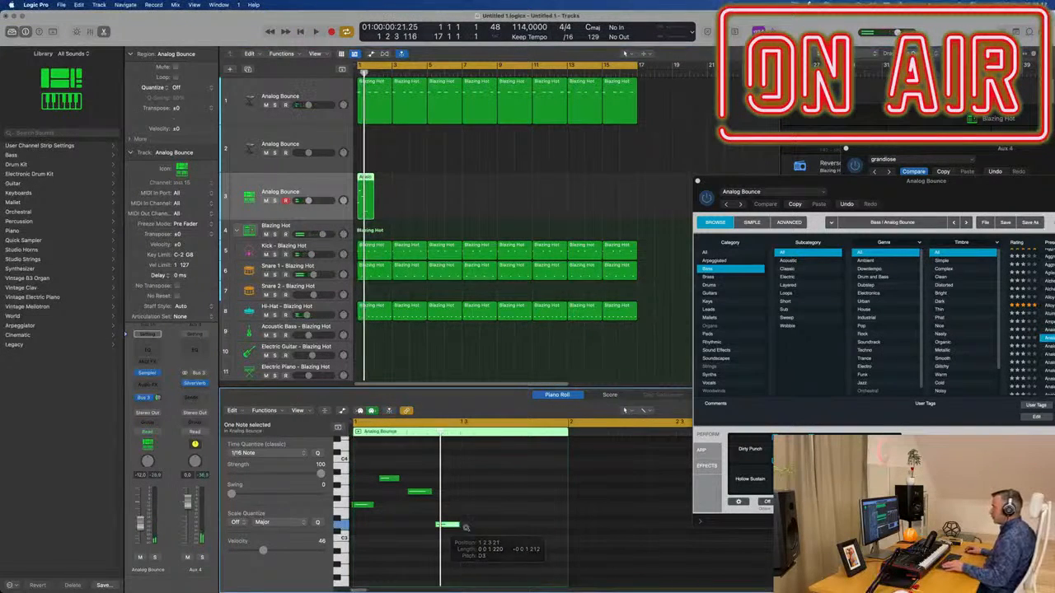
pyautogui.scroll(-2, 407, 522)
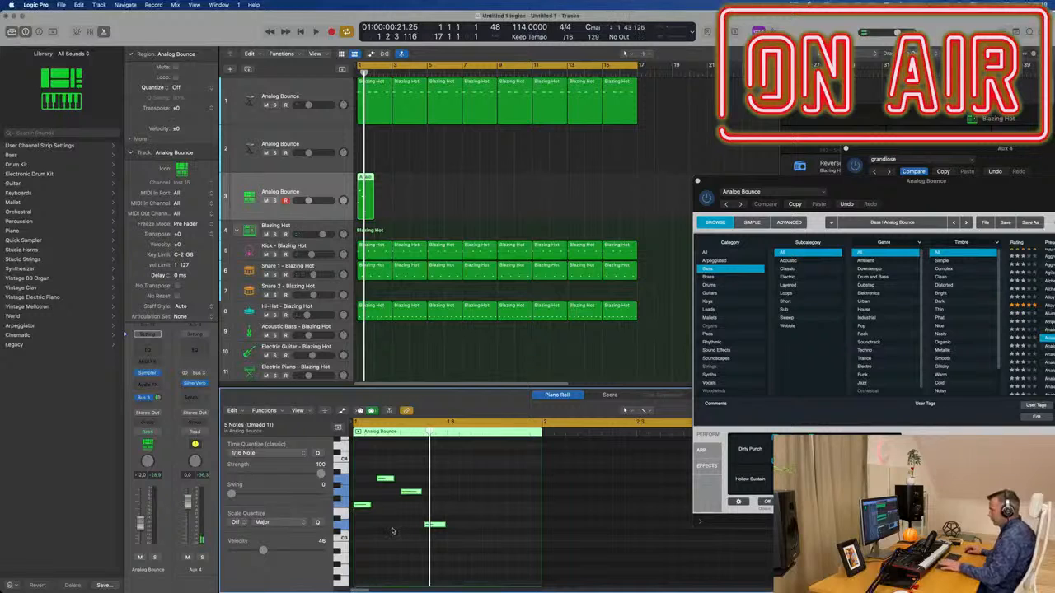
pyautogui.scroll(-1, 393, 511)
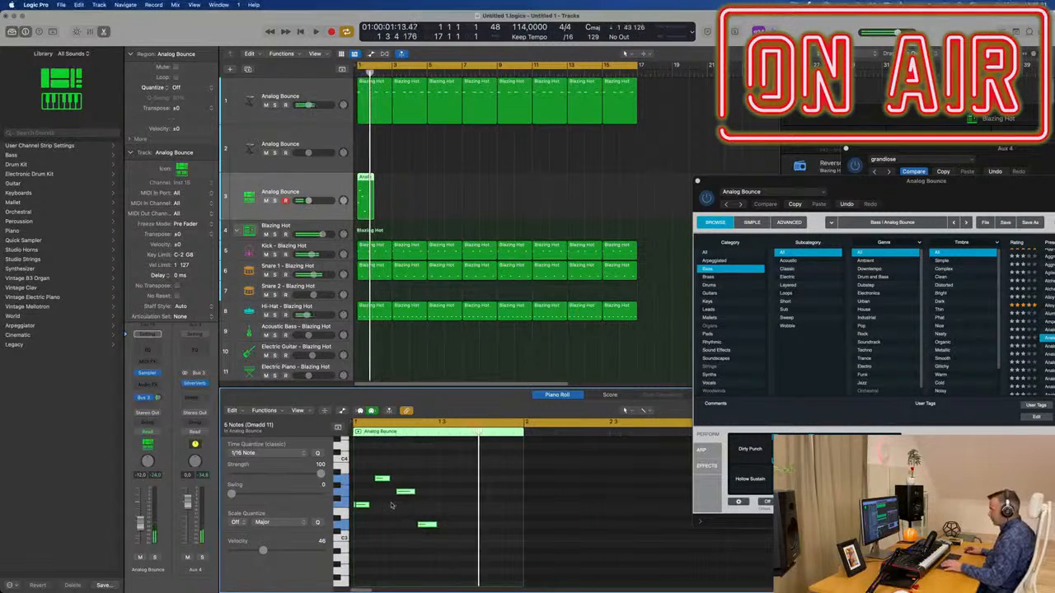
# Step: Adjust the length of the piano region's first note to about 0 0 1 200 and play it from the start
pyautogui.scroll(4, 379, 507)
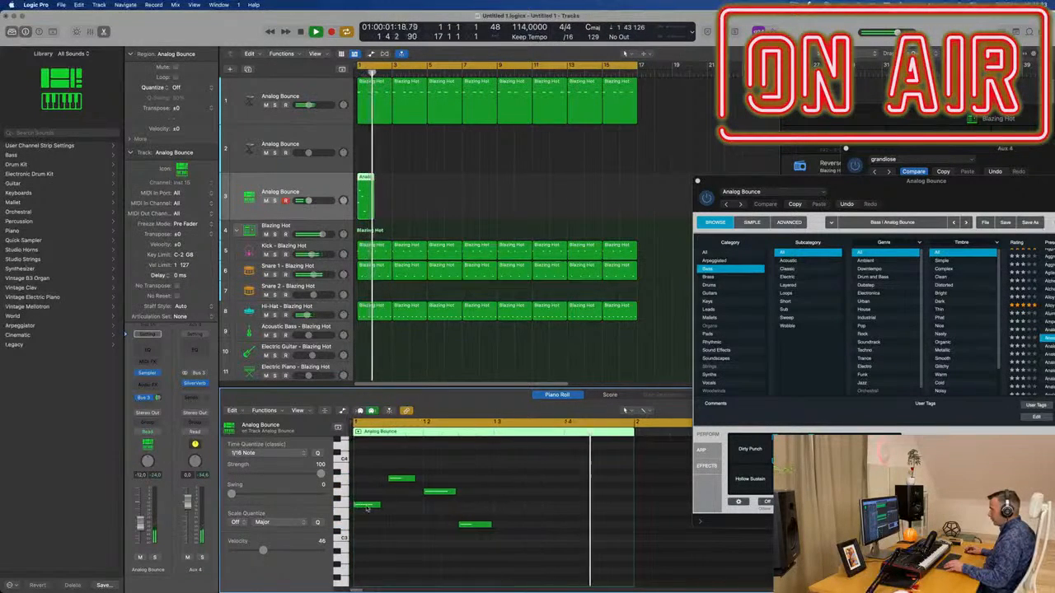
pyautogui.click(367, 506)
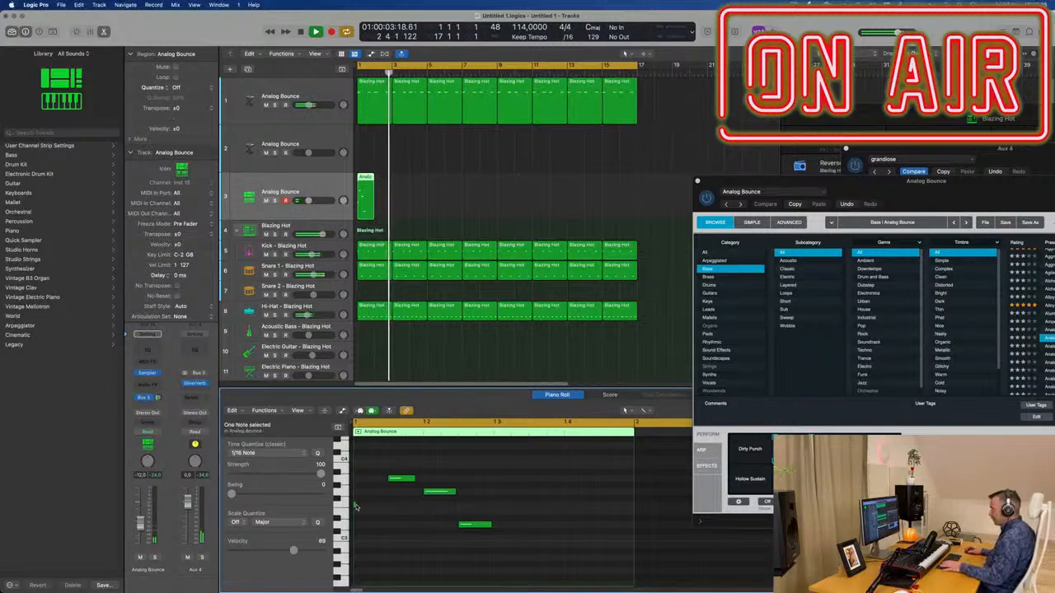
pyautogui.moveTo(355, 505); pyautogui.dragTo(384, 505)
pyautogui.press('Return')
pyautogui.press('Return')
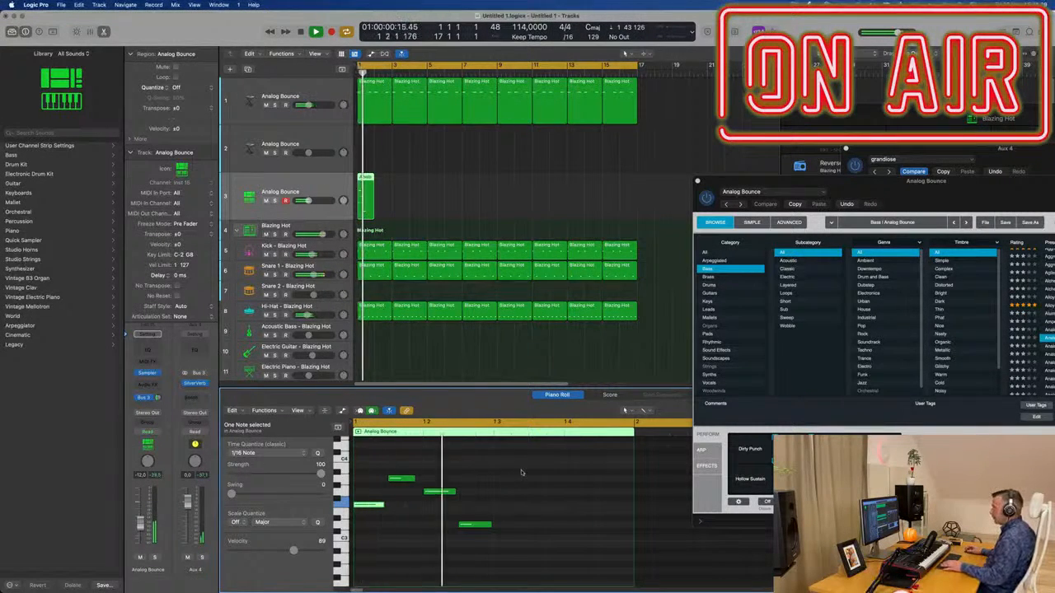
# Step: Copy the region's four notes to position 1 3 1 1 in the Piano Roll and play back the extended melody
pyautogui.press('space')
pyautogui.moveTo(521, 473); pyautogui.dragTo(506, 506)
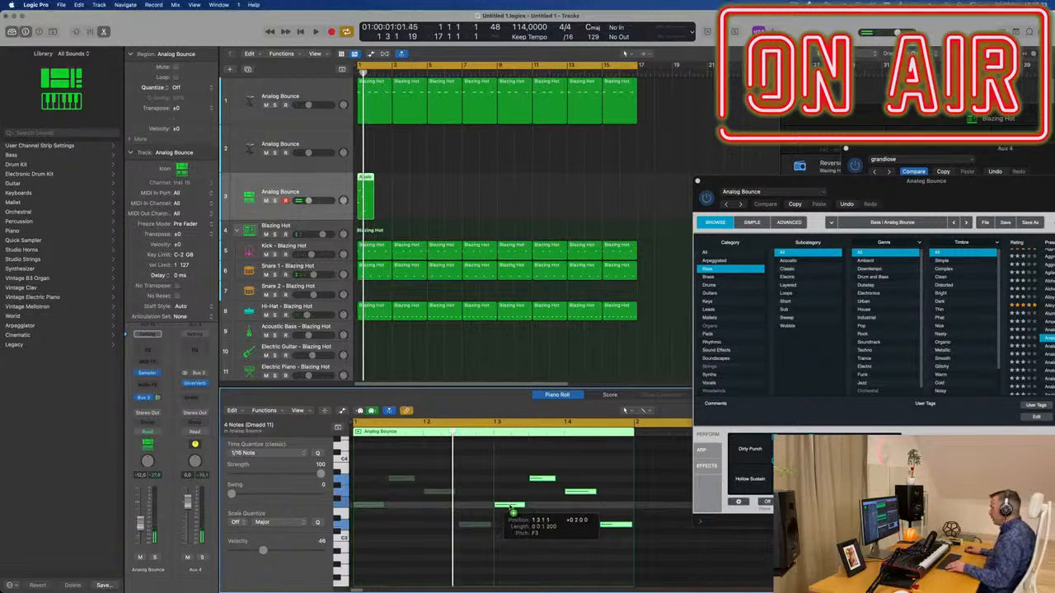
pyautogui.press('space')
pyautogui.scroll(-5, 440, 195)
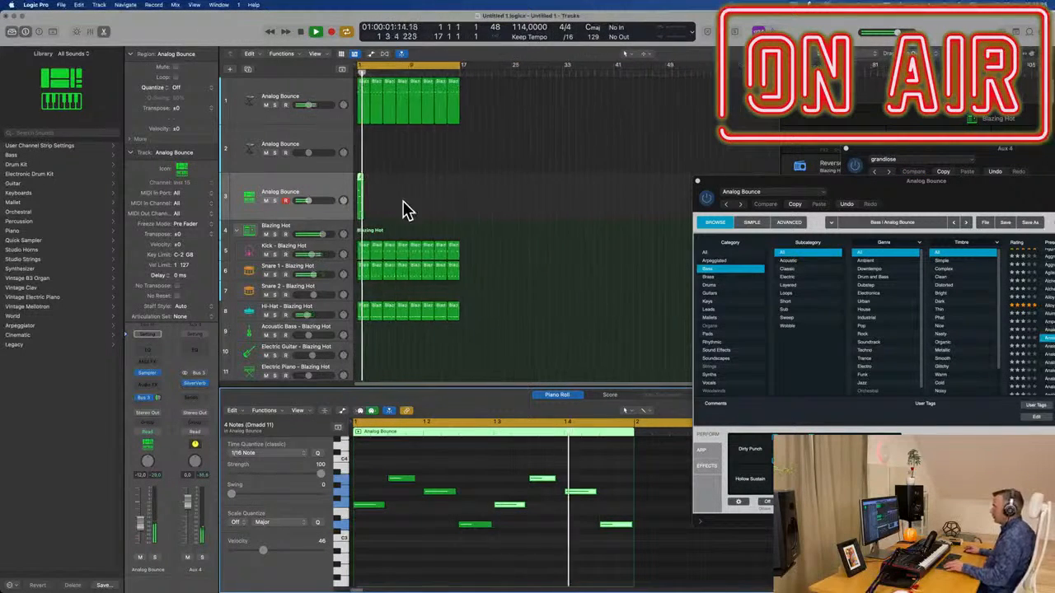
pyautogui.scroll(4, 407, 209)
pyautogui.scroll(2, 447, 209)
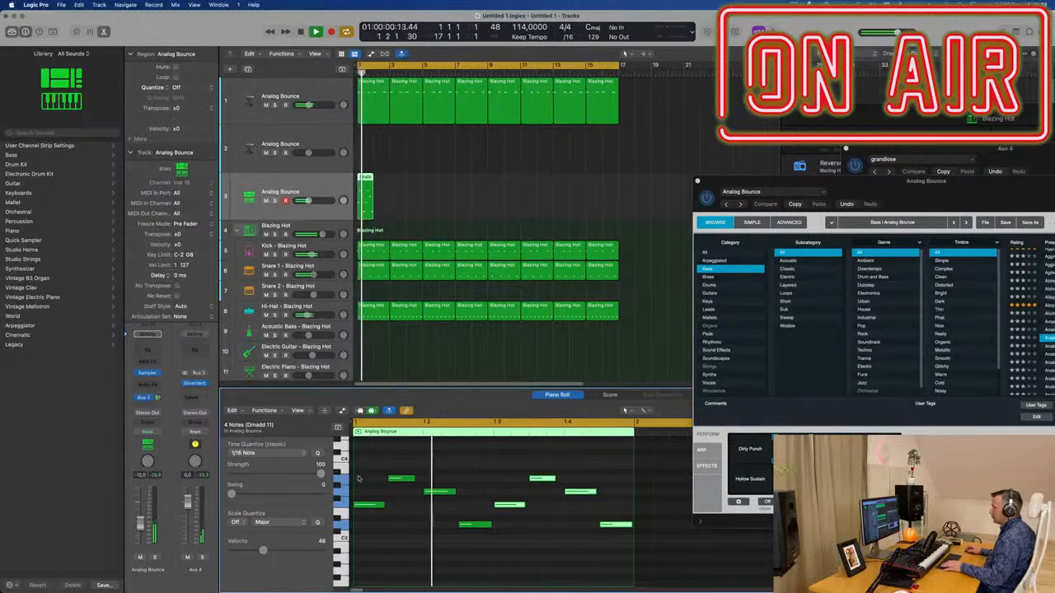
# Step: Show the note velocity lane and level the velocities of five piano notes at a lower value
pyautogui.click(322, 410)
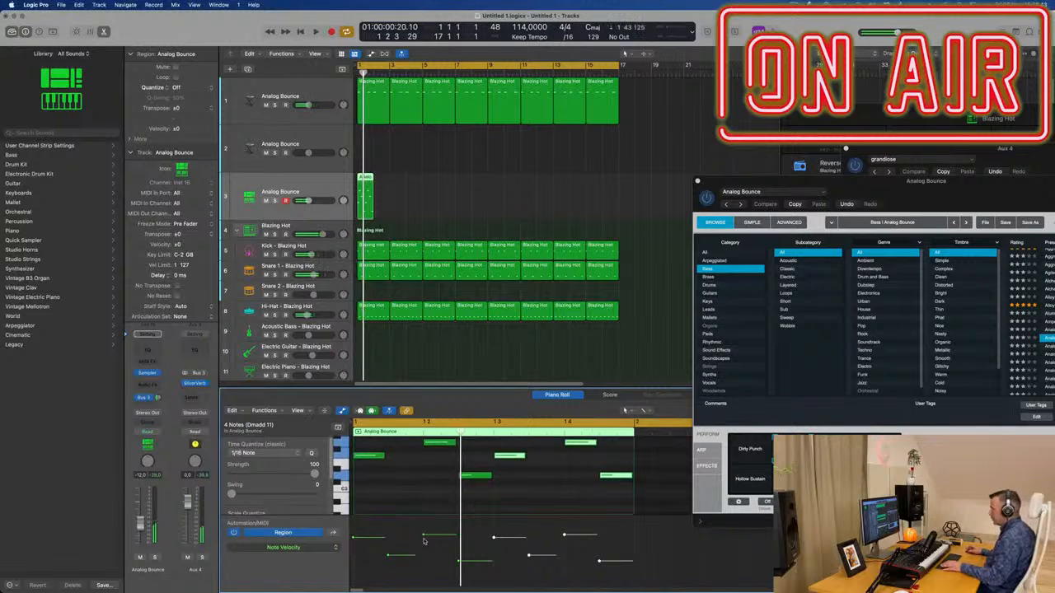
pyautogui.moveTo(424, 540); pyautogui.dragTo(424, 547)
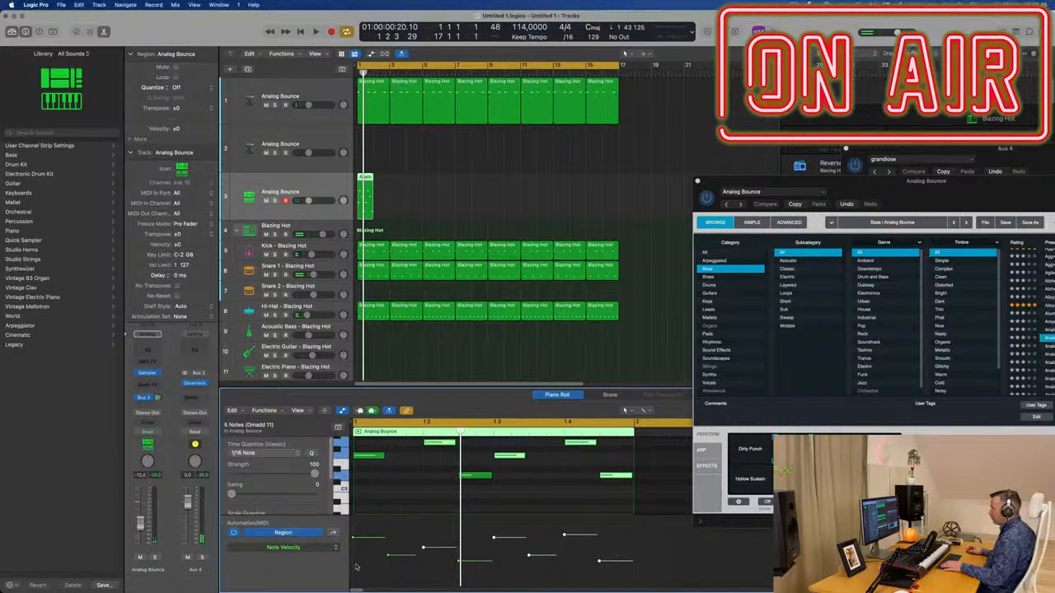
pyautogui.click(643, 568)
pyautogui.press('space')
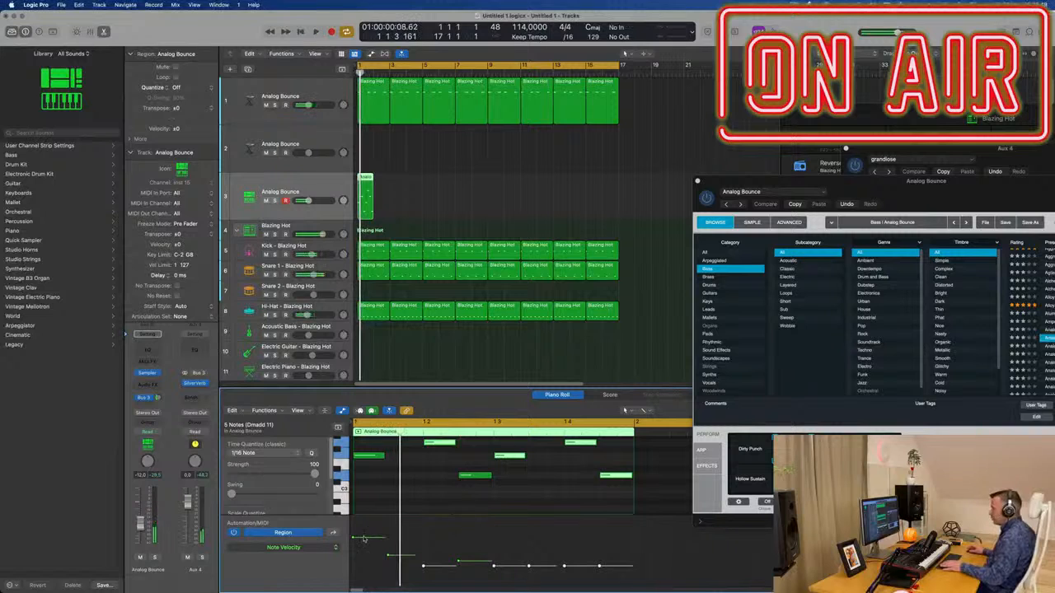
# Step: Lower the velocities of the first, second and fourth piano notes to roughly match the other notes
pyautogui.moveTo(353, 539); pyautogui.dragTo(352, 558)
pyautogui.press('space')
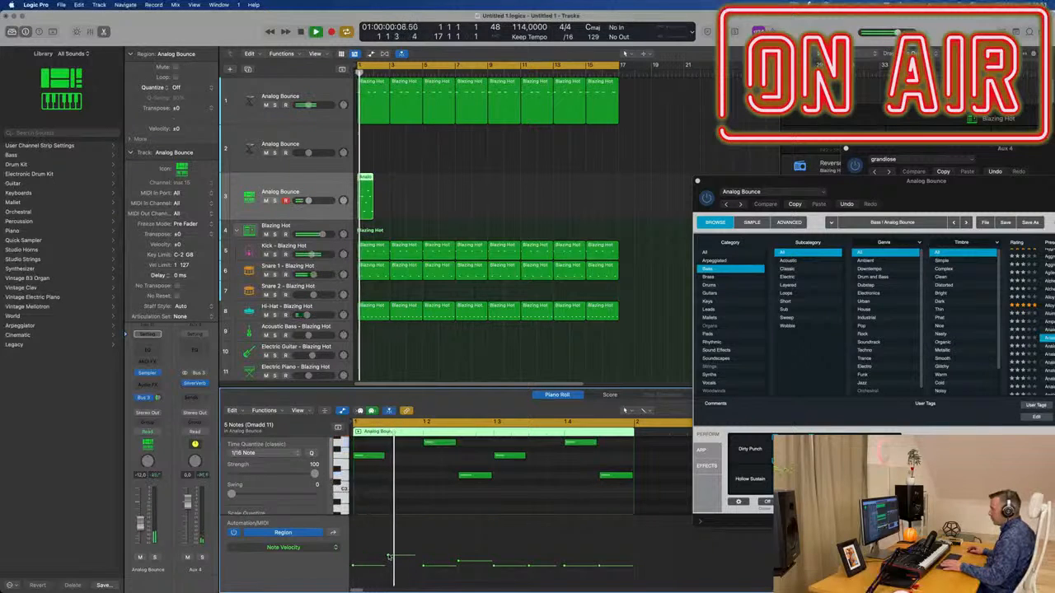
pyautogui.press('space')
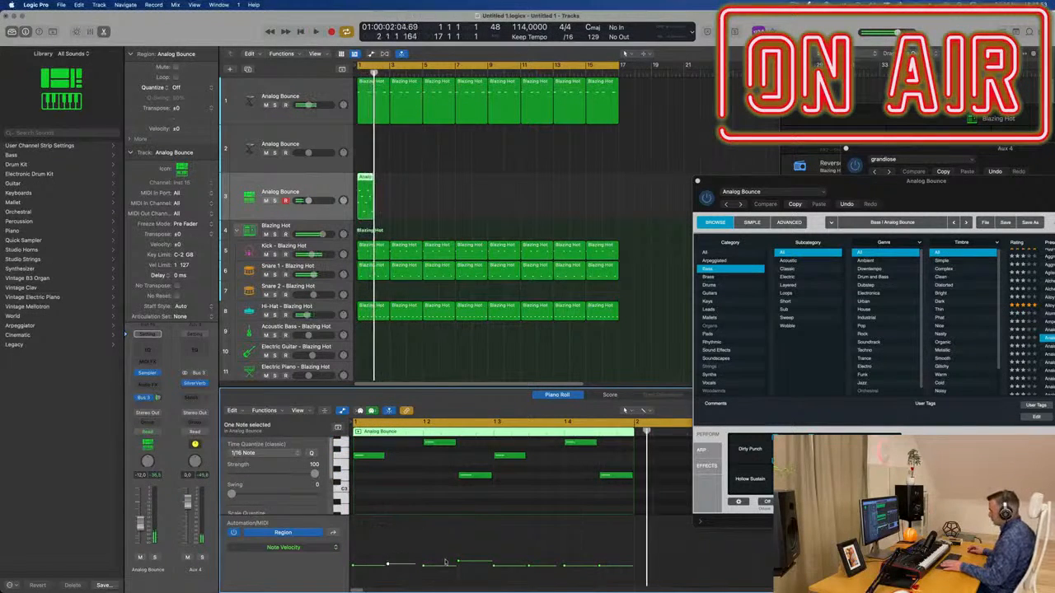
pyautogui.keyDown('shift'); pyautogui.click(459, 564); pyautogui.keyUp('shift')
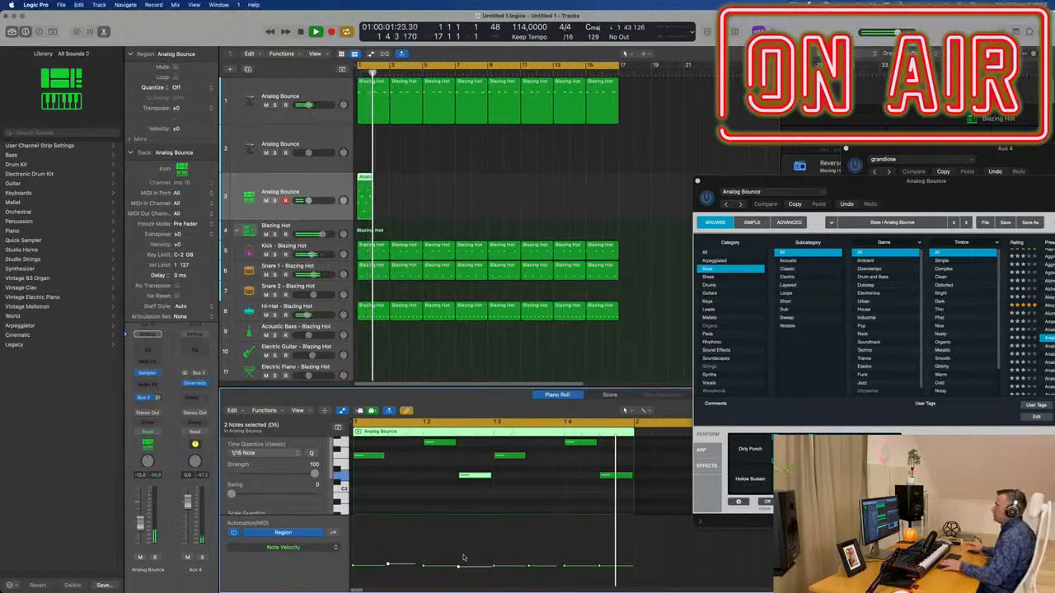
pyautogui.press('space')
# Step: Repeat the one-bar piano region to fill bars 1 to 16 and play it from the start
pyautogui.press('r')
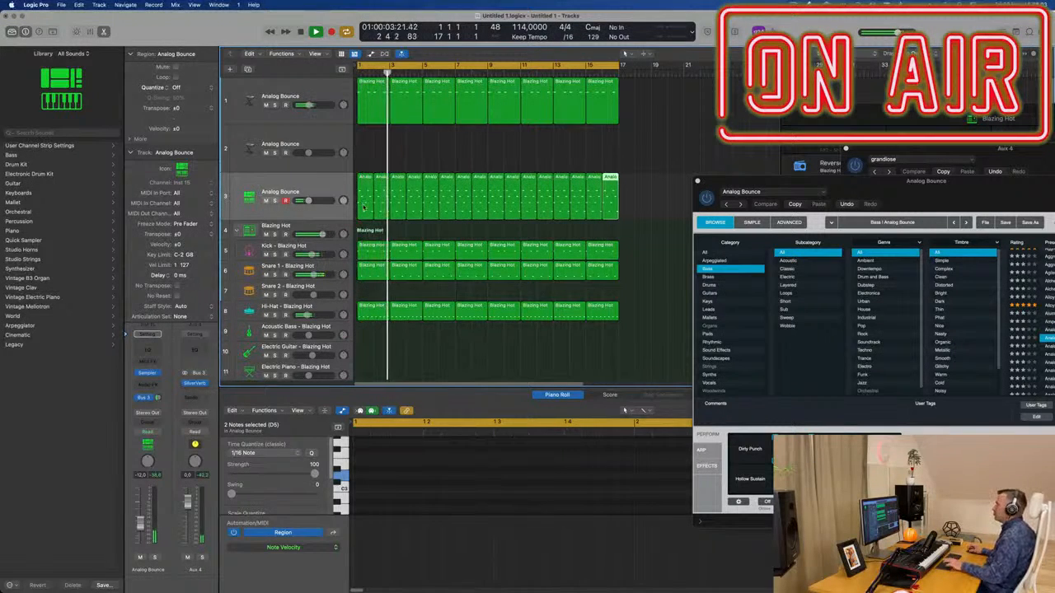
pyautogui.press('Return')
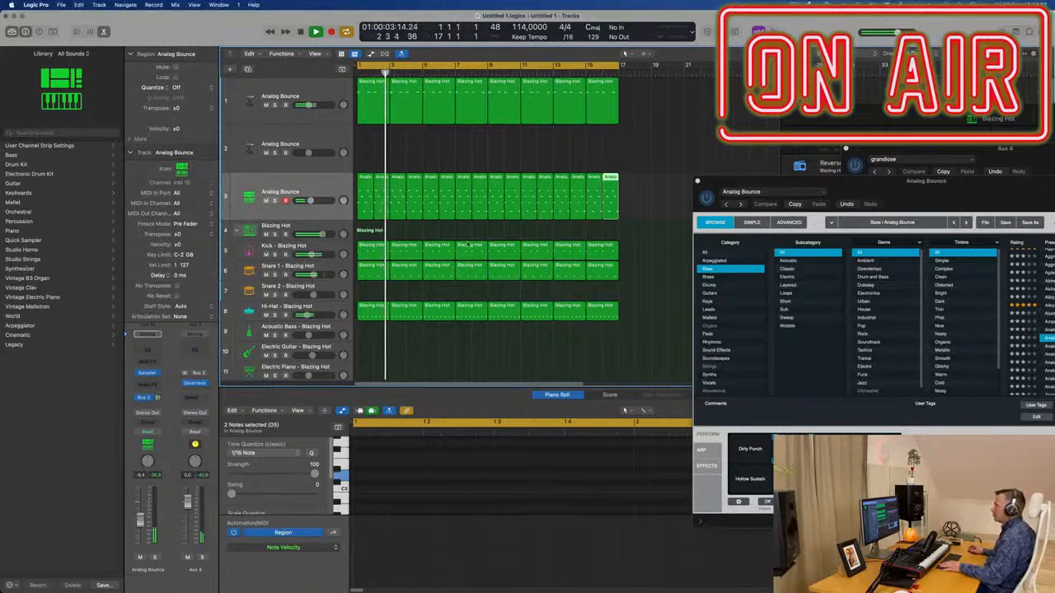
pyautogui.press('super+a')
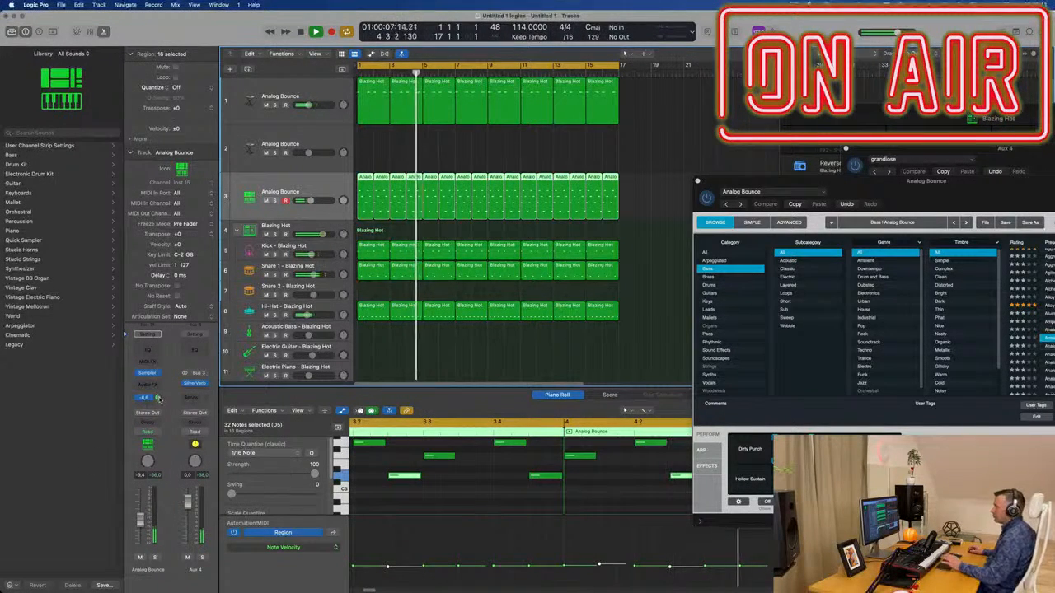
pyautogui.moveTo(162, 400)
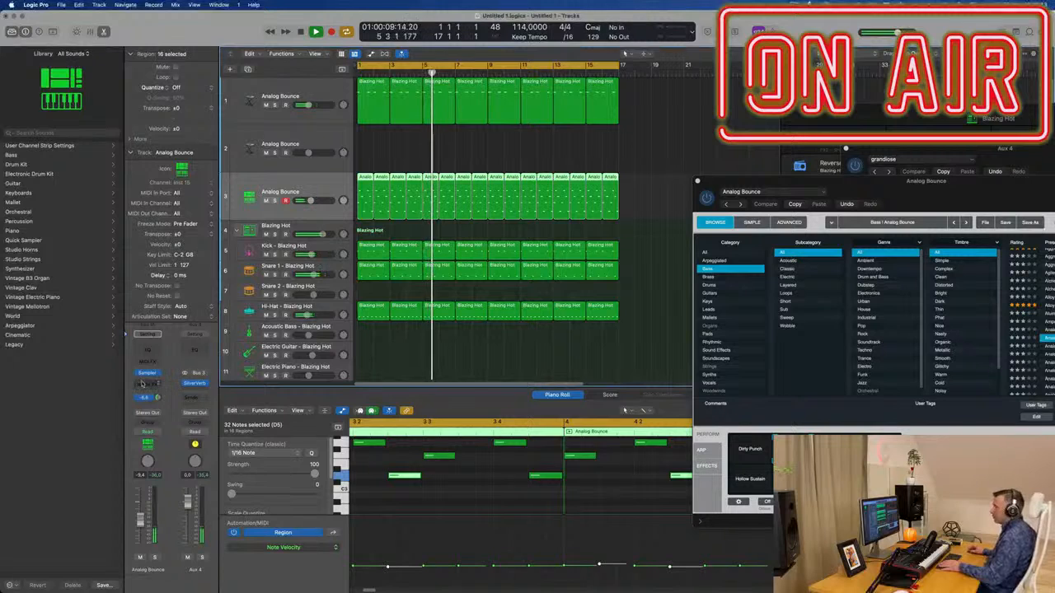
pyautogui.click(156, 384)
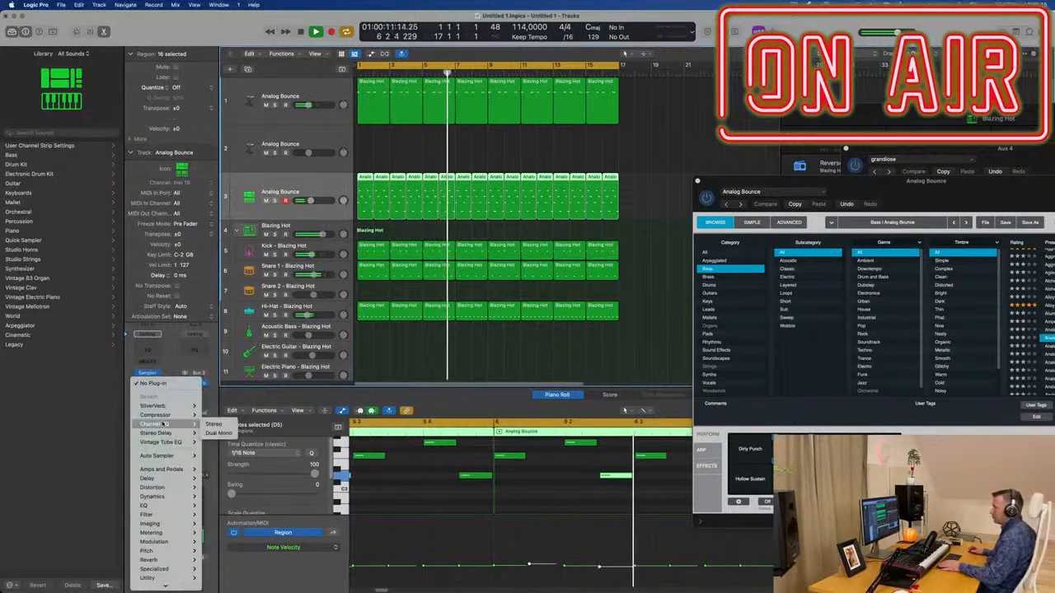
pyautogui.moveTo(169, 433)
pyautogui.click(213, 432)
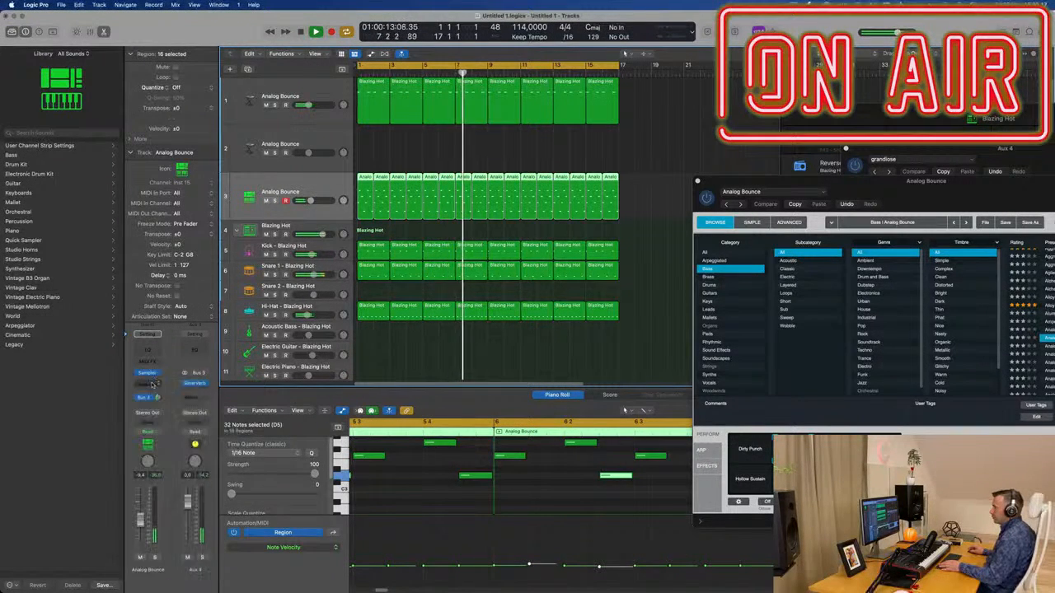
# Step: Add a send to Bus 5 on the piano track
pyautogui.click(147, 403)
pyautogui.moveTo(152, 417)
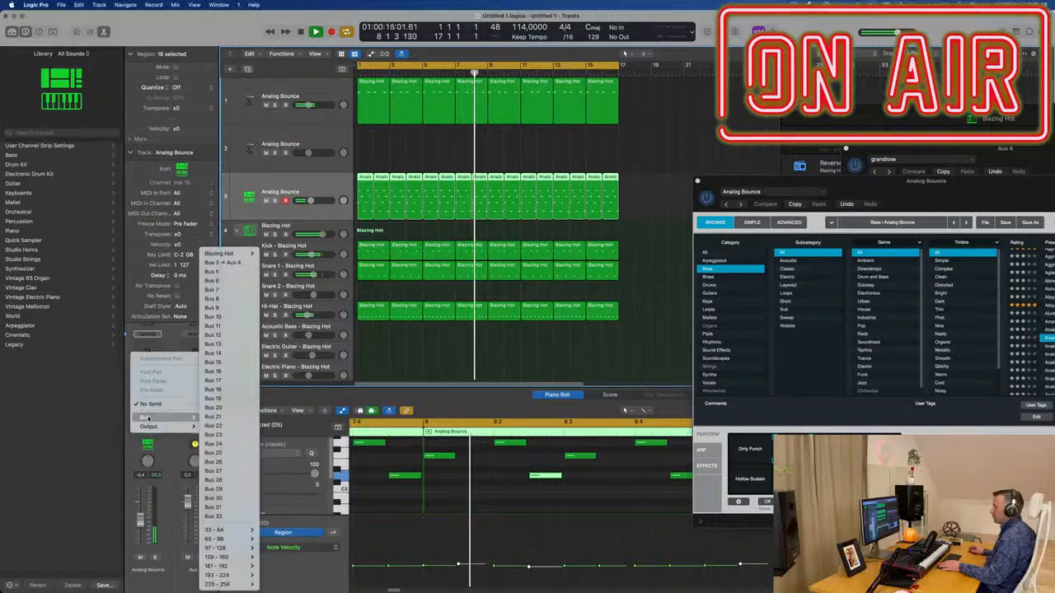
pyautogui.click(228, 277)
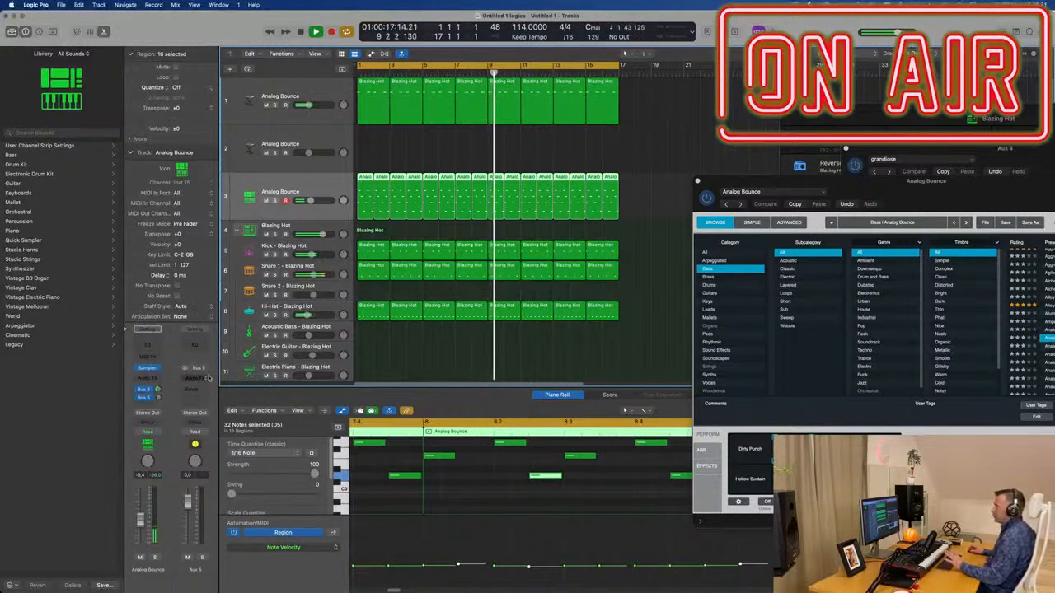
# Step: Insert a stereo Stereo Delay on Aux 5 and raise the piano track's Bus 5 send to about -11.3 dB
pyautogui.click(204, 381)
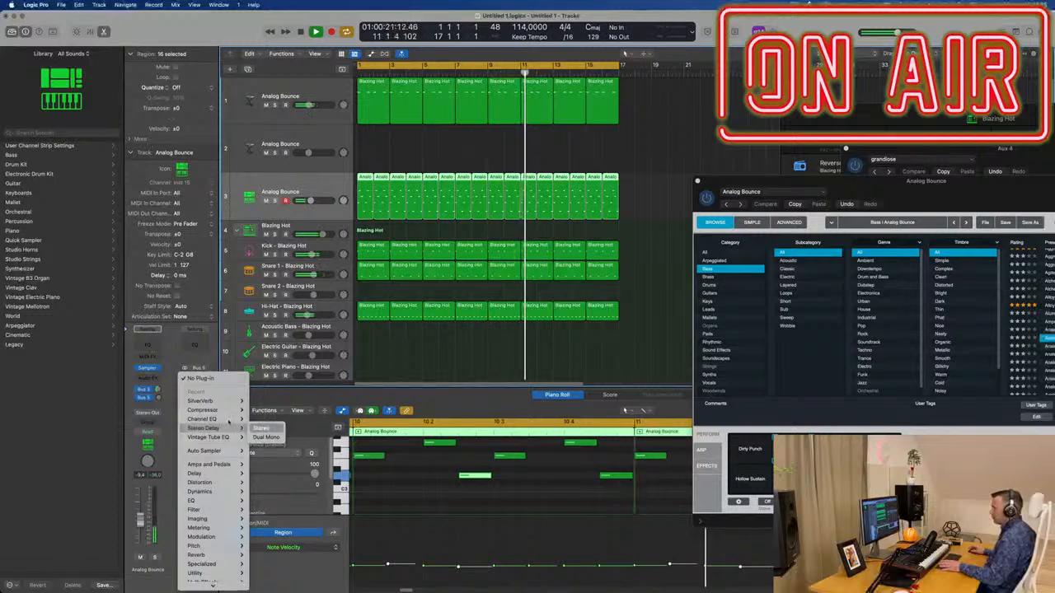
pyautogui.click(266, 431)
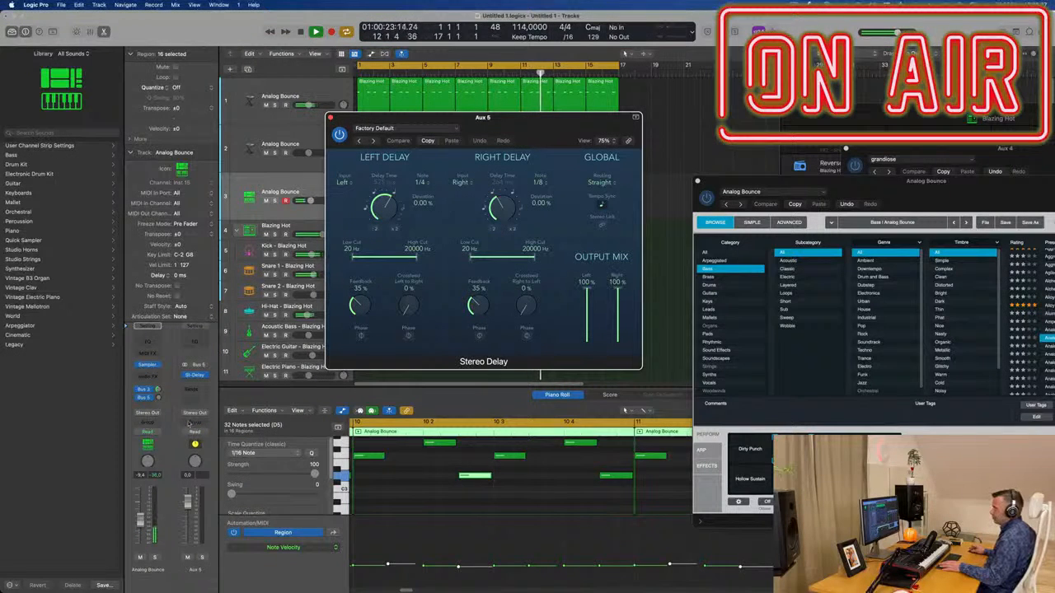
pyautogui.click(158, 399)
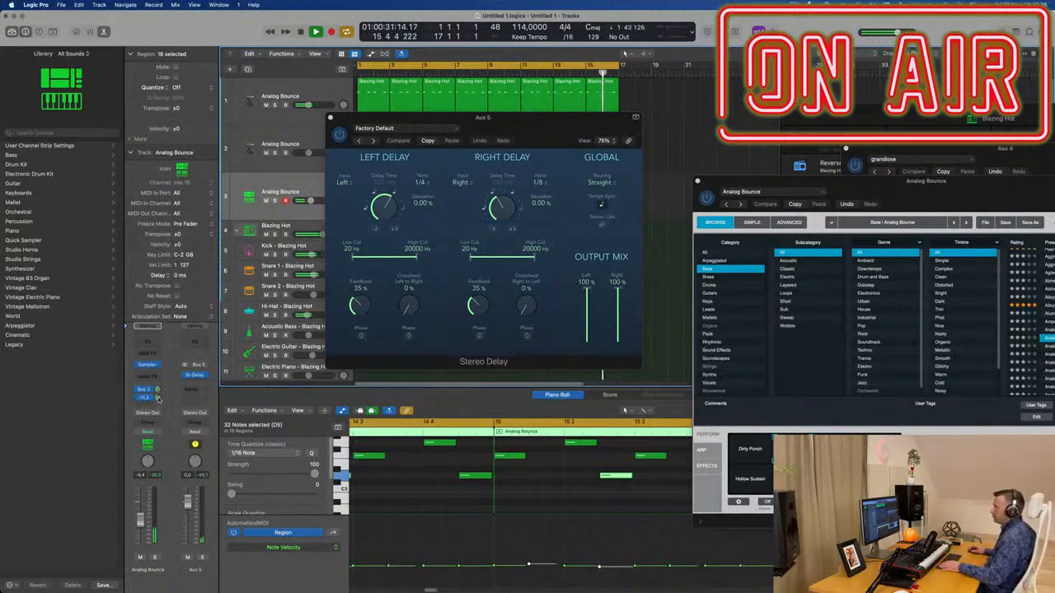
pyautogui.click(330, 118)
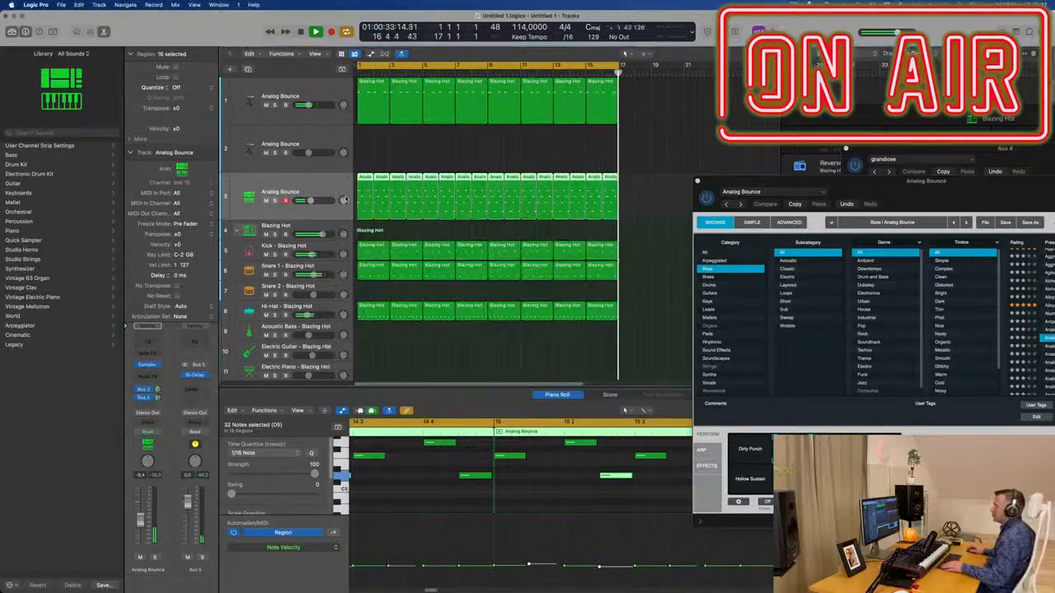
# Step: Open Alchemy on the empty second track and filter its presets by the Strings category
pyautogui.scroll(-5, 451, 165)
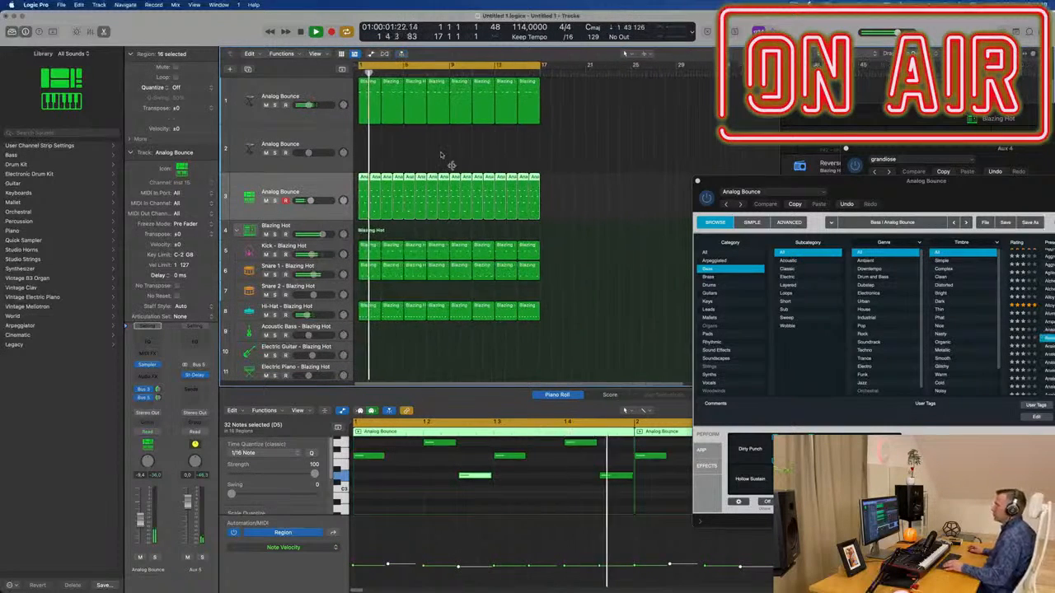
pyautogui.scroll(3, 440, 161)
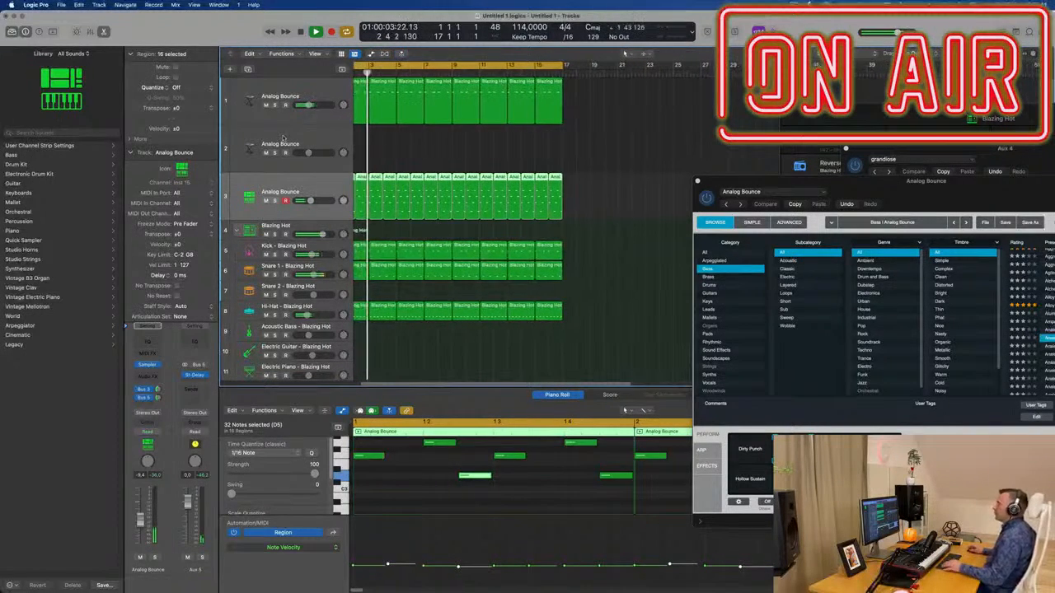
pyautogui.click(326, 138)
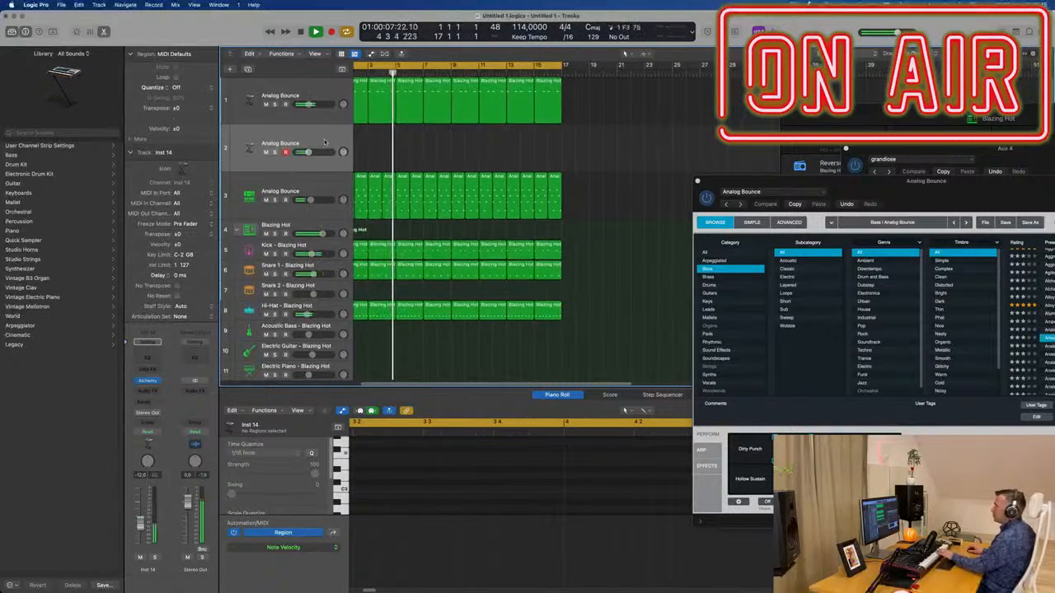
pyautogui.hscroll(-1, 321, 141)
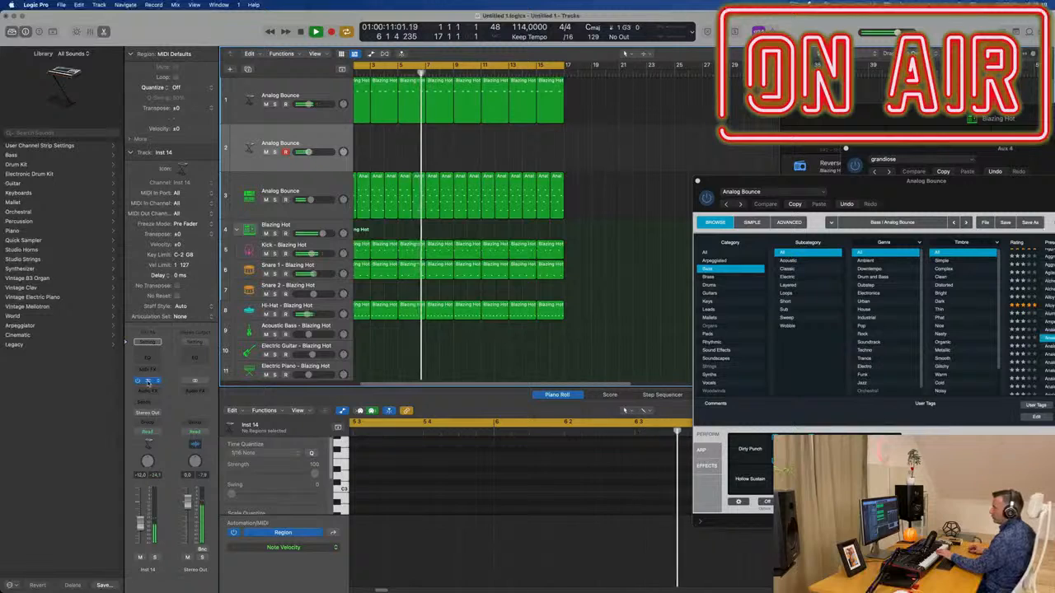
pyautogui.click(148, 381)
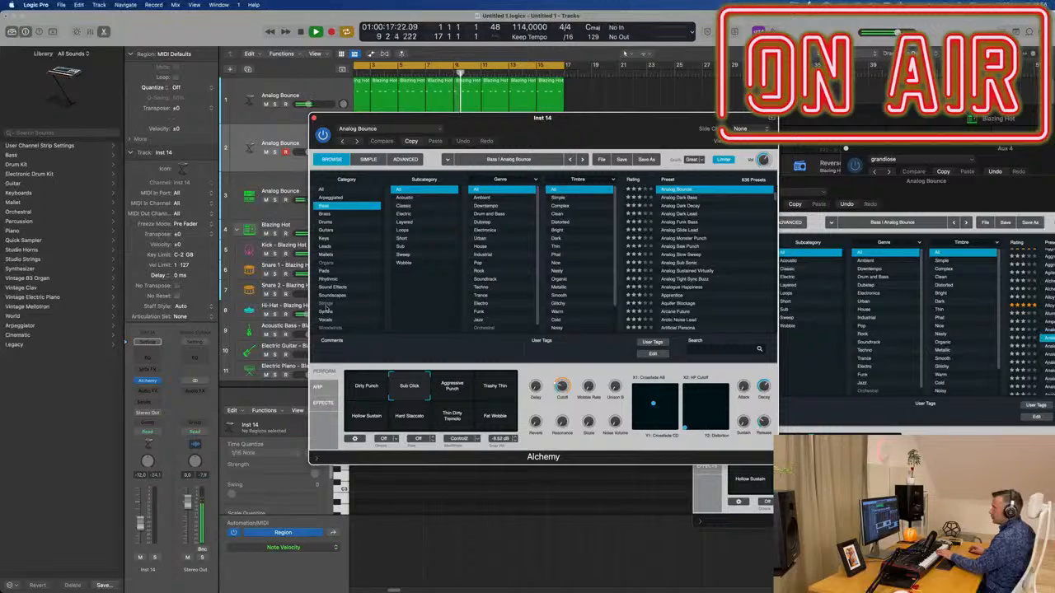
pyautogui.click(326, 304)
# Step: Try the Canyon Clouds strings preset on the second track
pyautogui.moveTo(527, 125); pyautogui.dragTo(584, 128)
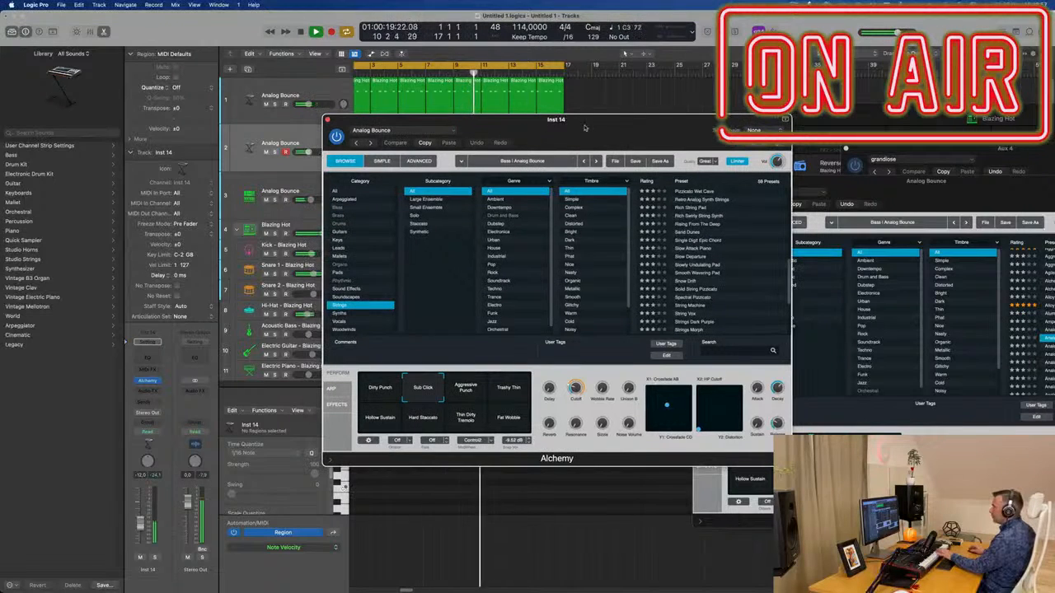
pyautogui.scroll(10, 682, 276)
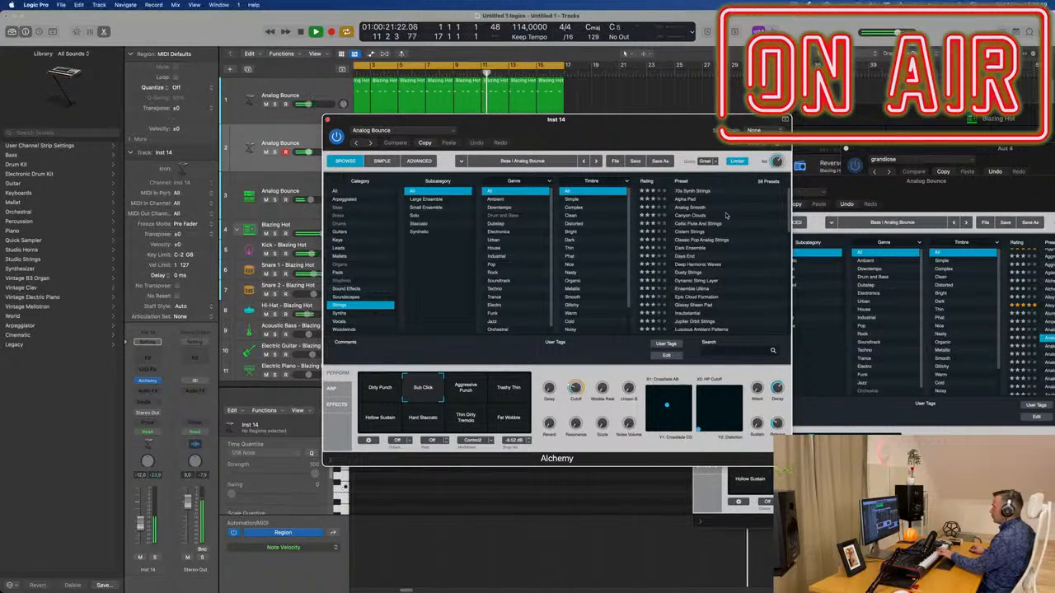
pyautogui.click(691, 215)
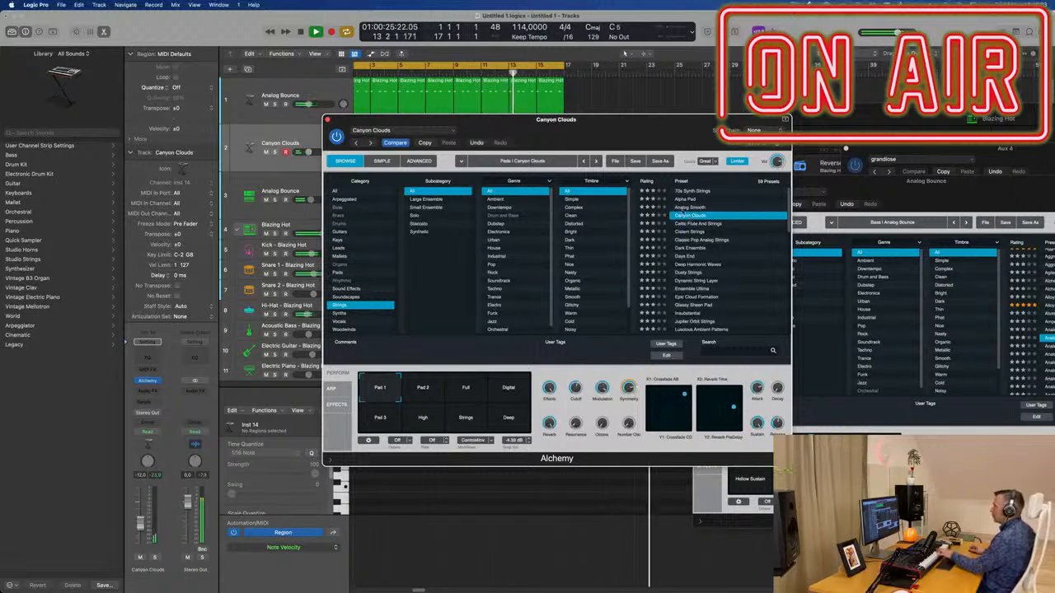
pyautogui.moveTo(577, 121); pyautogui.dragTo(882, 269)
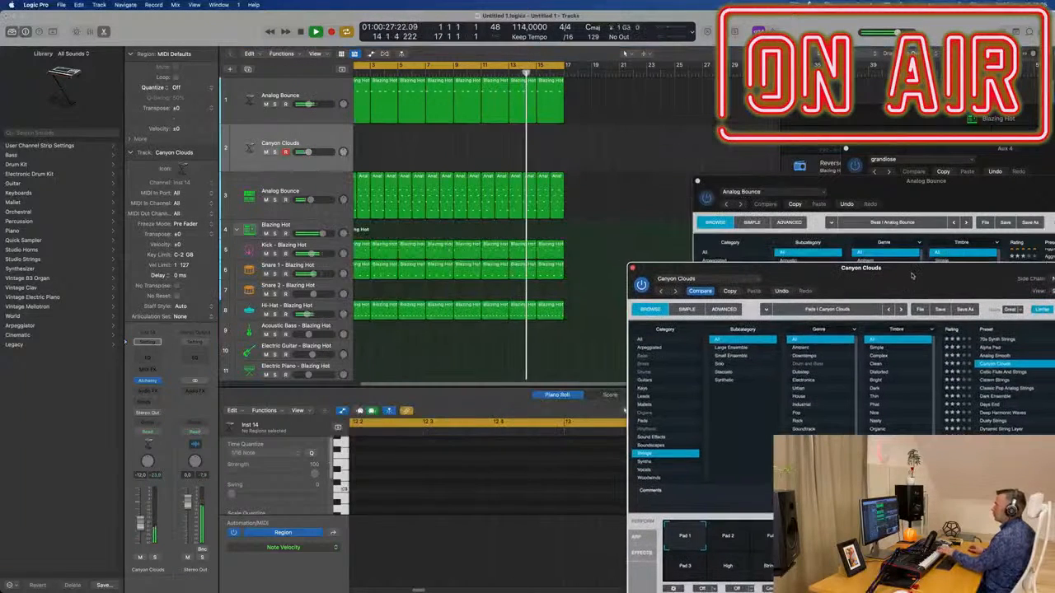
# Step: Raise the second track's volume to about -4.3 dB and load the Dark Ensemble strings preset
pyautogui.moveTo(140, 523); pyautogui.dragTo(140, 513)
pyautogui.moveTo(903, 276); pyautogui.dragTo(655, 242)
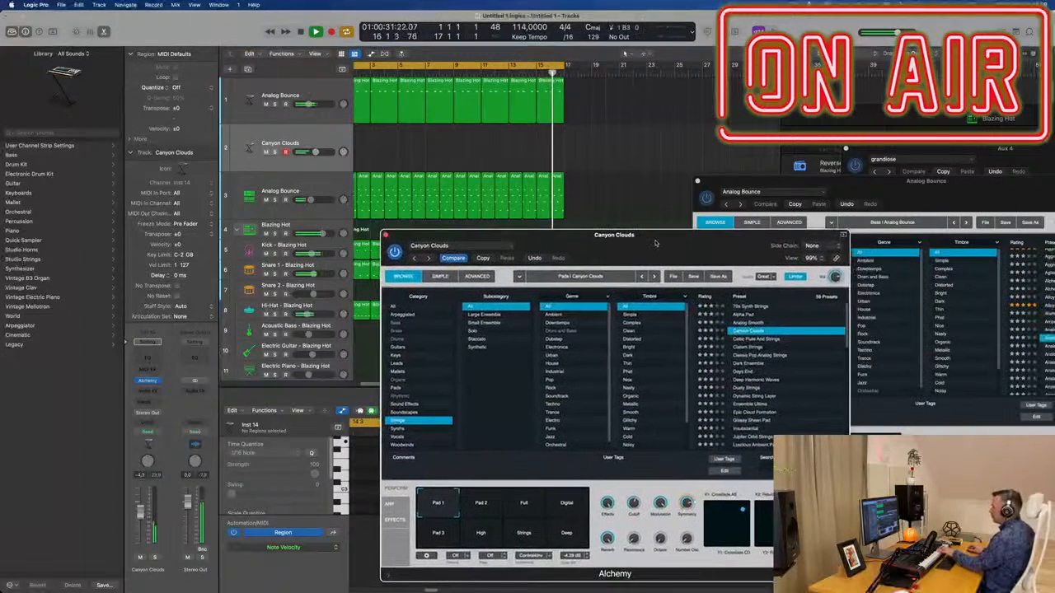
pyautogui.click(750, 363)
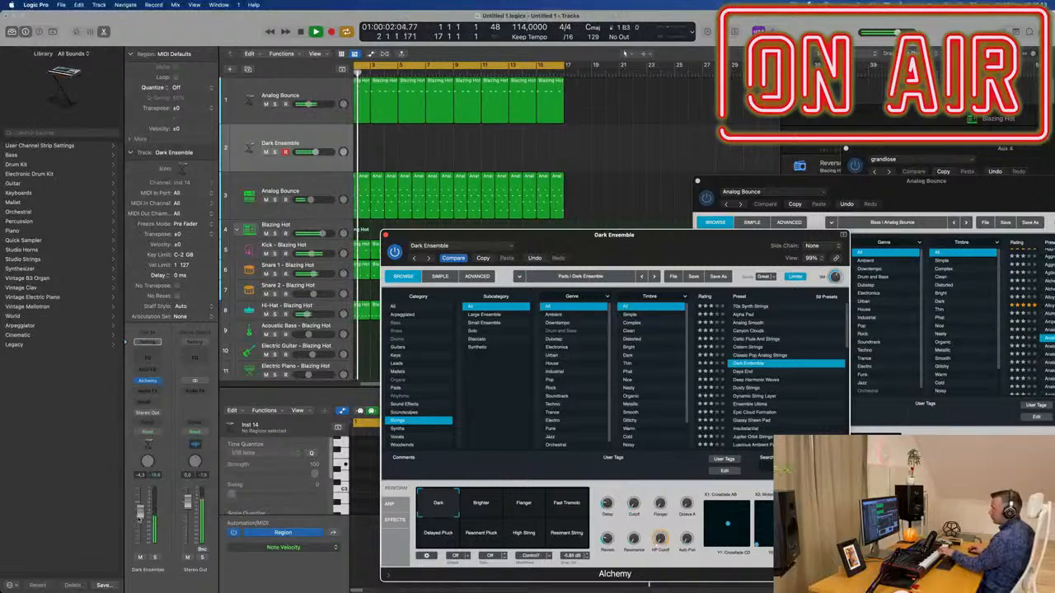
# Step: Try the Days End and Dynamic String Layer strings presets on the second track
pyautogui.moveTo(140, 522); pyautogui.dragTo(140, 523)
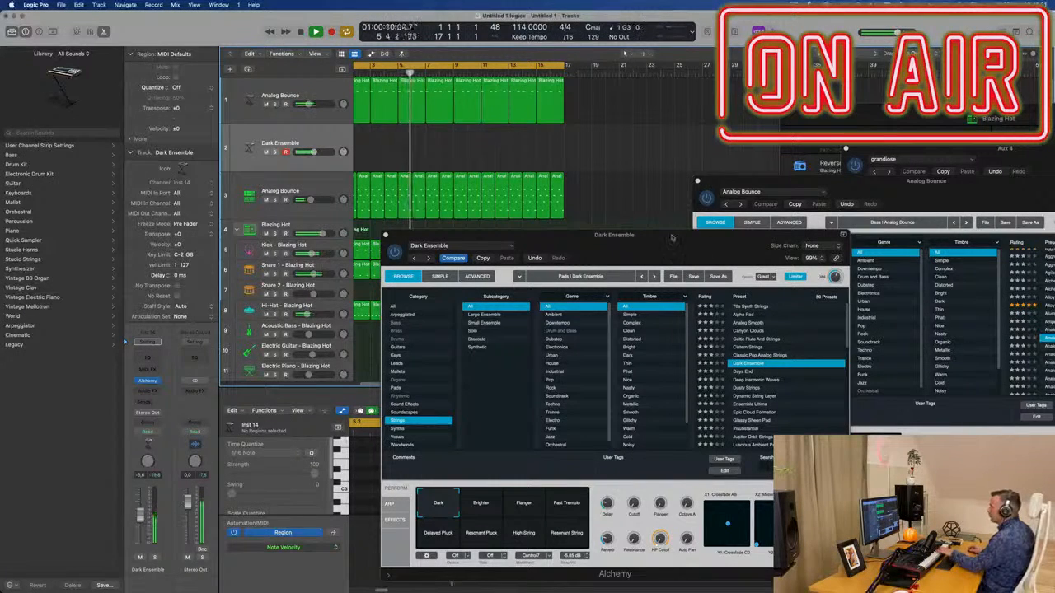
pyautogui.moveTo(672, 238); pyautogui.dragTo(723, 162)
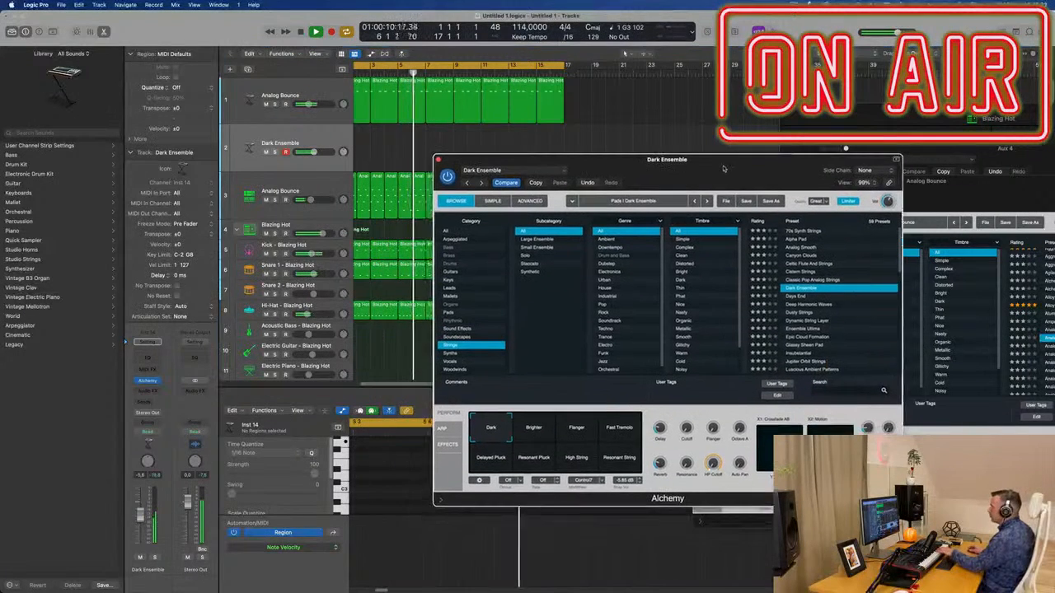
pyautogui.click(794, 297)
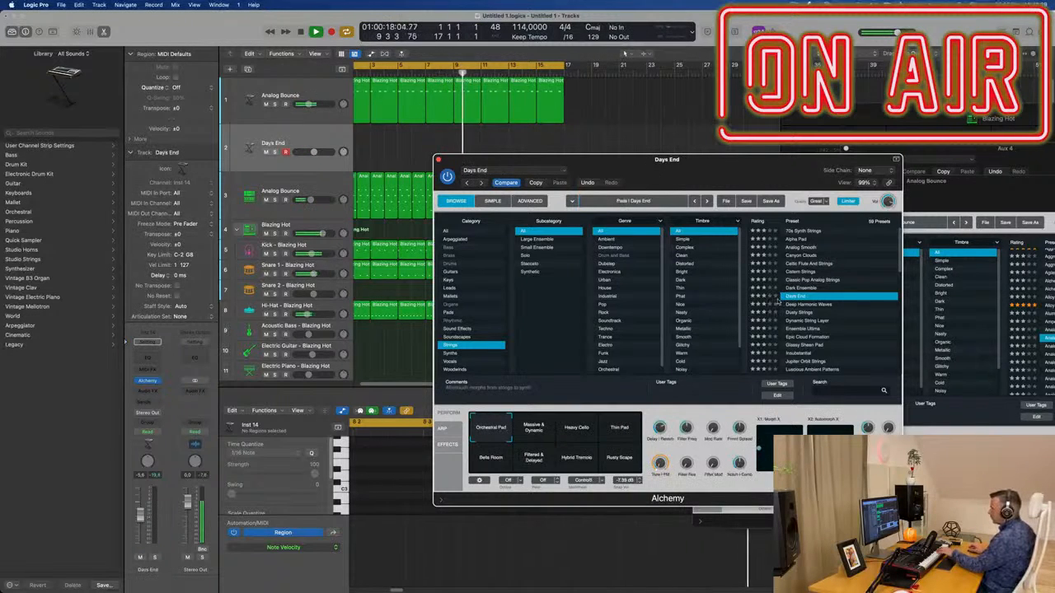
pyautogui.scroll(-2, 843, 307)
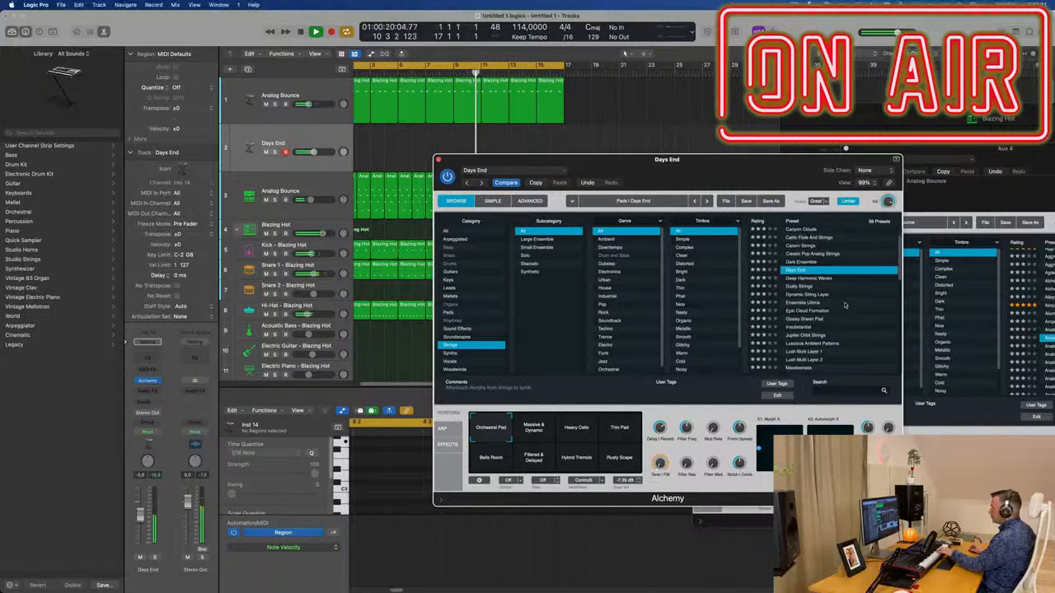
pyautogui.click(816, 295)
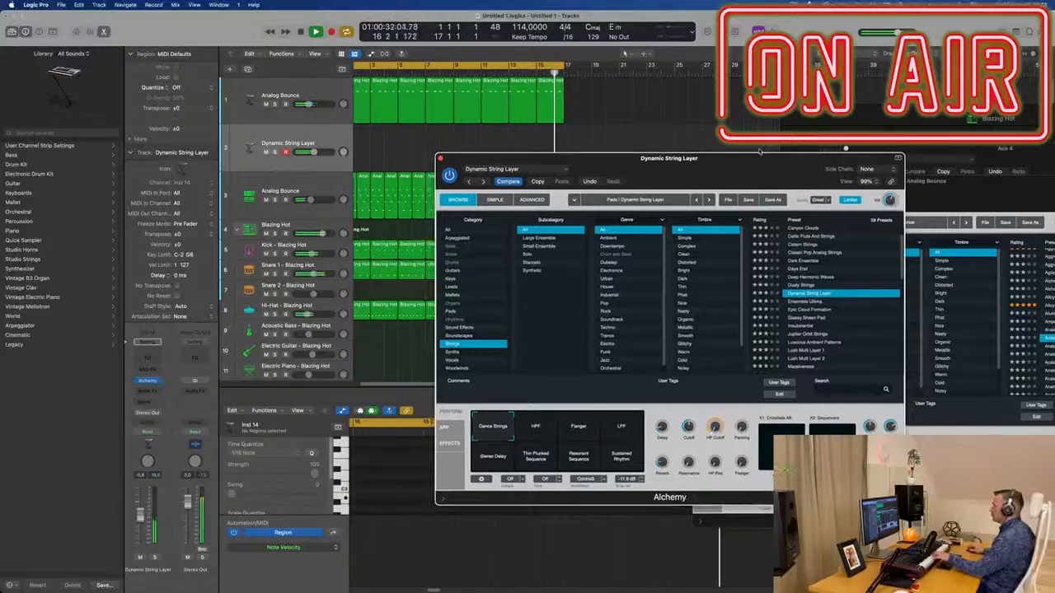
# Step: Try the Flanger, LPF, Thin Plucked Sequence, Resonant Sequence and Sustained Rhythm variations of the Dynamic String Layer preset
pyautogui.moveTo(826, 175); pyautogui.dragTo(887, 104)
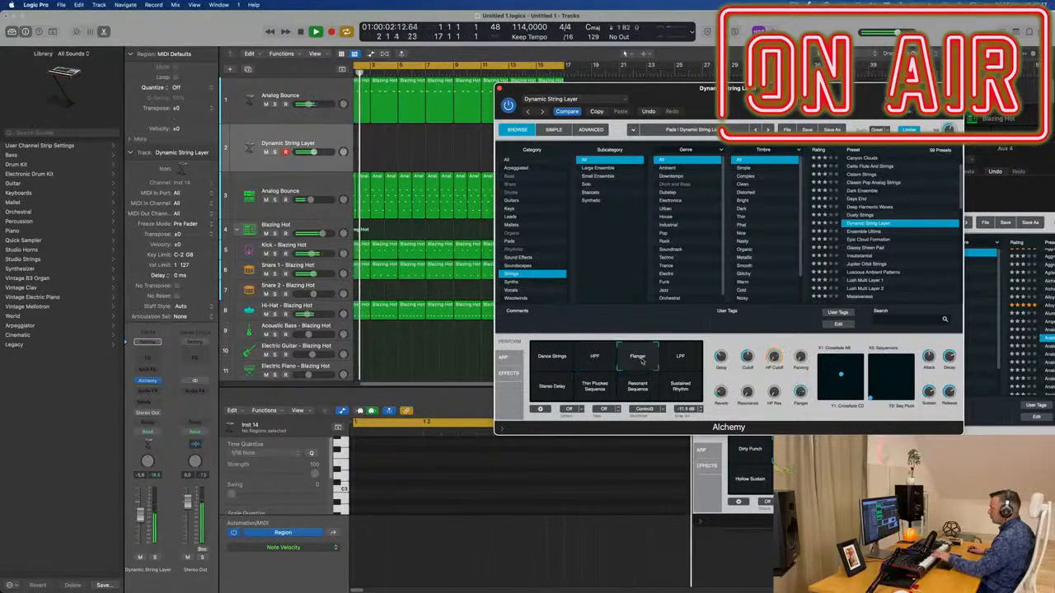
pyautogui.click(691, 359)
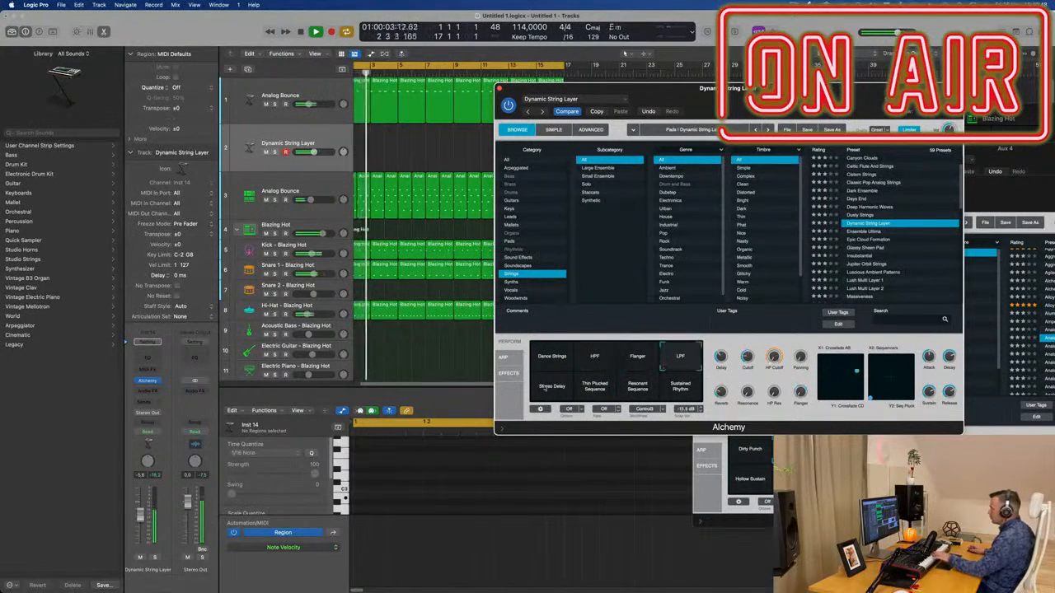
pyautogui.click(602, 397)
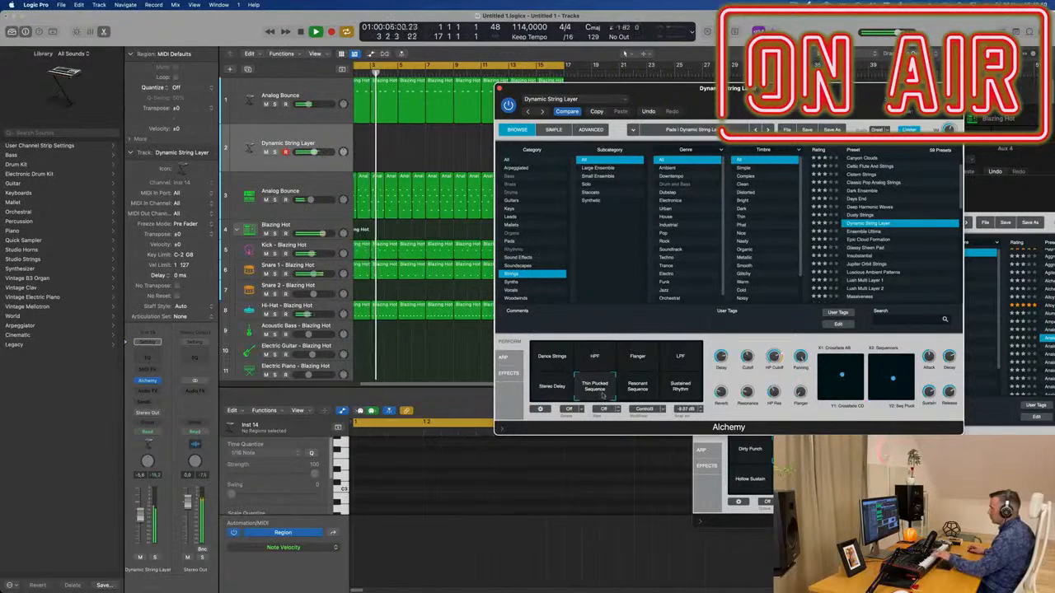
pyautogui.click(647, 388)
pyautogui.click(684, 392)
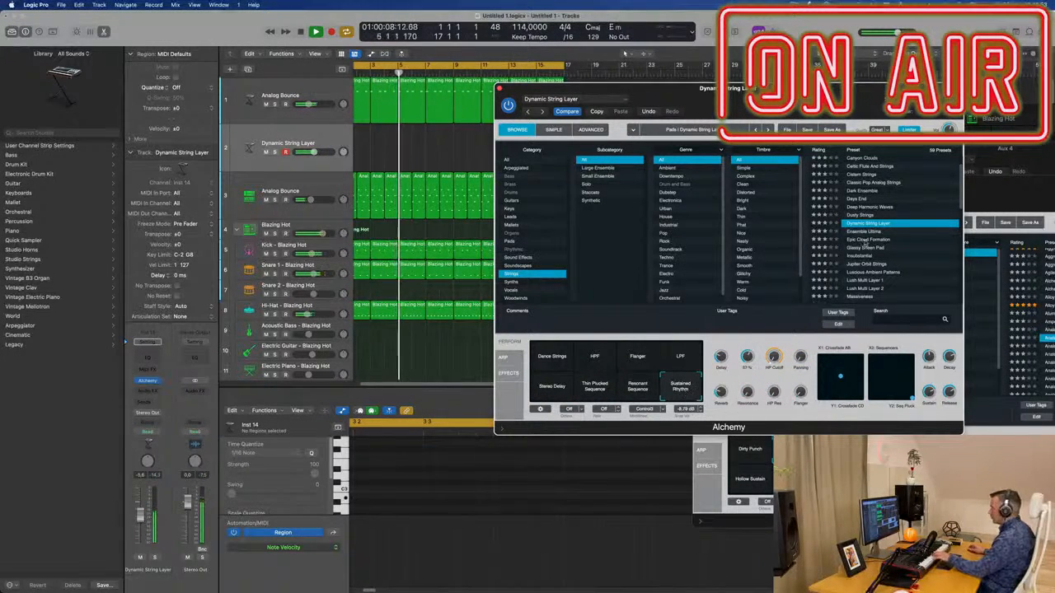
# Step: Try the Ensemble Ultima and Glassy Sheen Pad presets on the second track
pyautogui.click(870, 232)
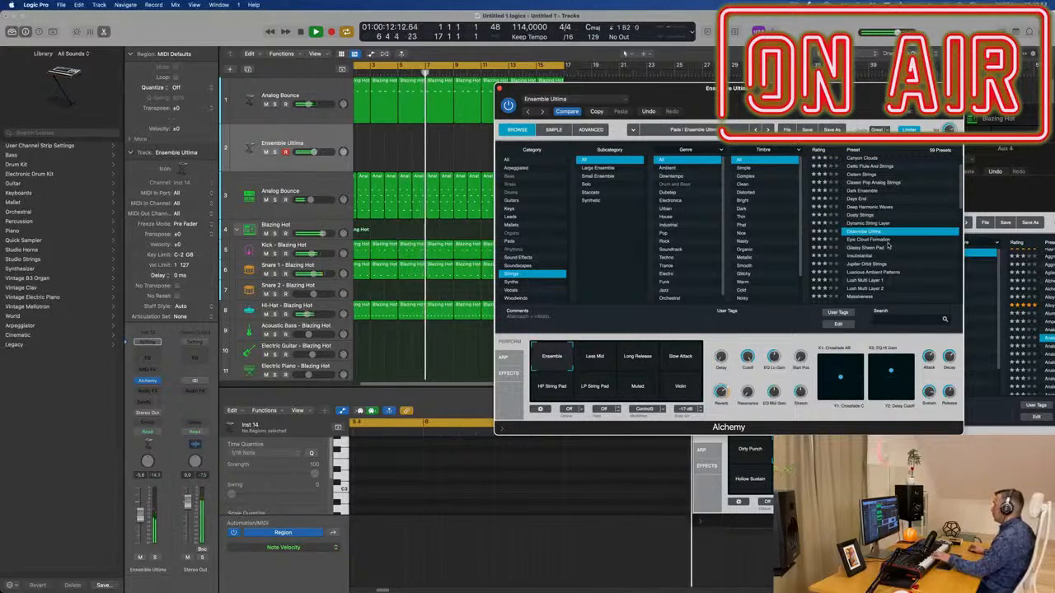
pyautogui.click(890, 247)
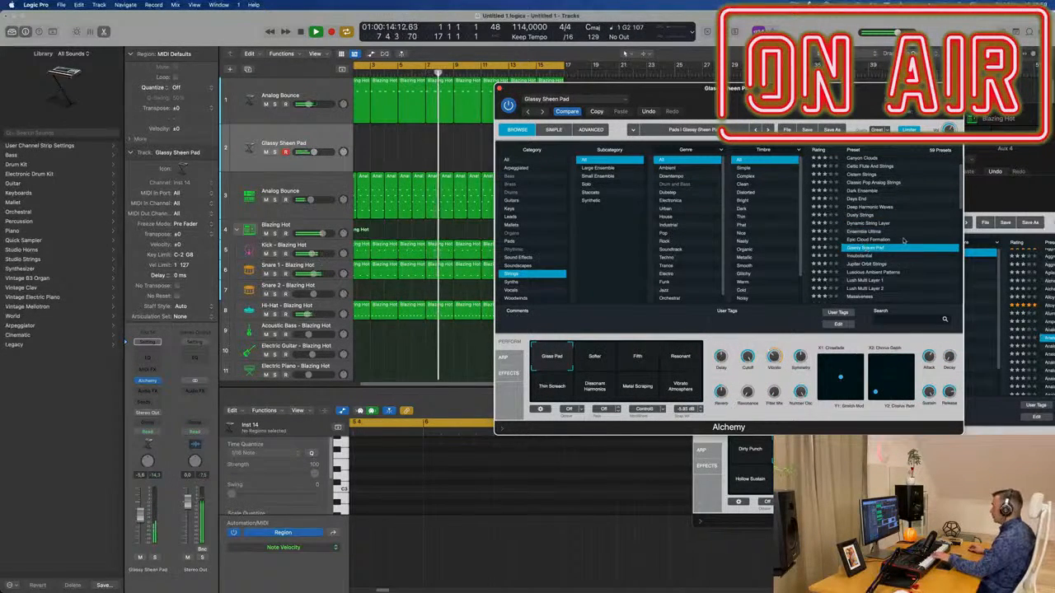
# Step: Load the Lush Multi Layer 1 preset and record a six-bar strings part from bar 1 on the second track
pyautogui.scroll(-2, 903, 240)
pyautogui.click(861, 249)
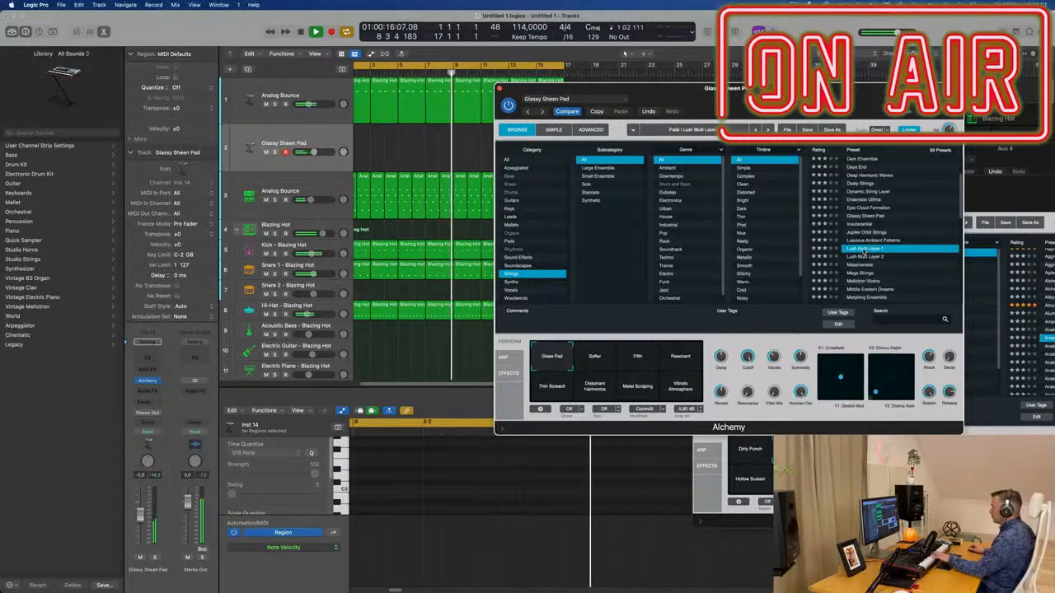
pyautogui.scroll(-1, 861, 249)
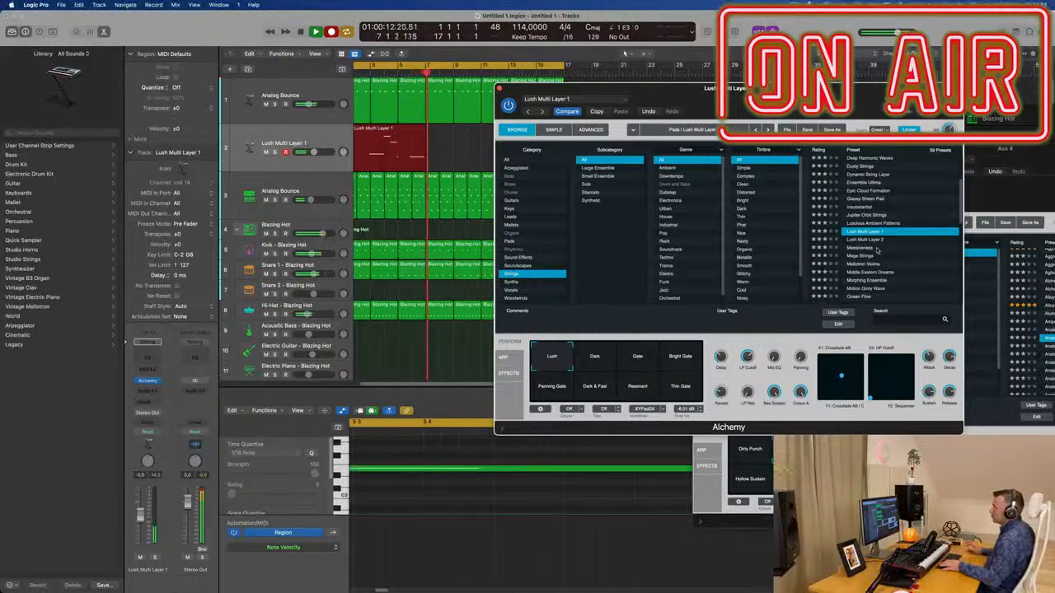
pyautogui.press('space')
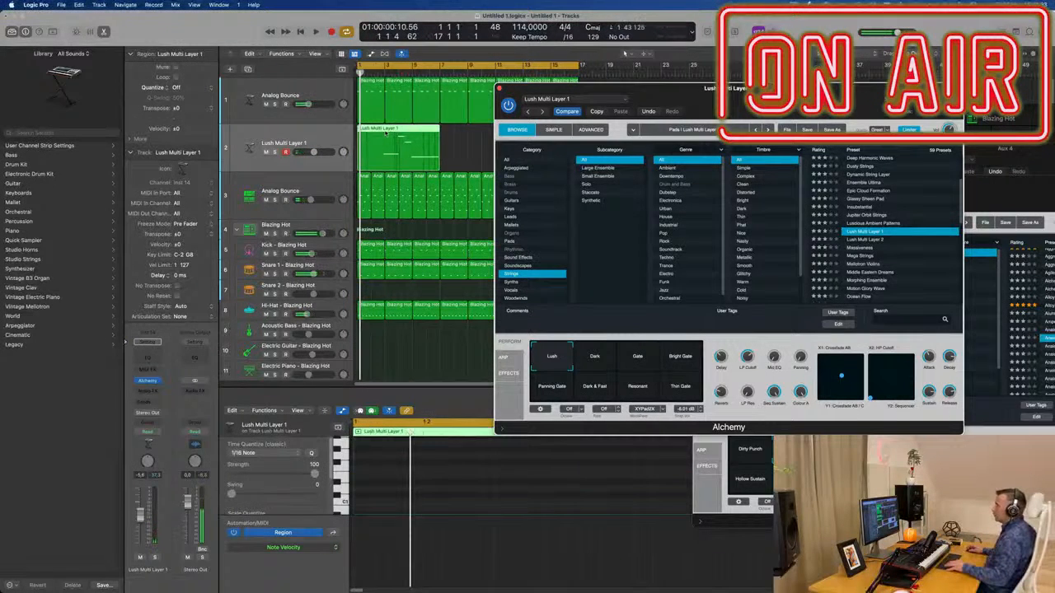
# Step: Cut the first two bars off the recorded strings region by splitting it at bar 3, and move the remainder to bar 1
pyautogui.click(385, 132)
pyautogui.click(385, 133)
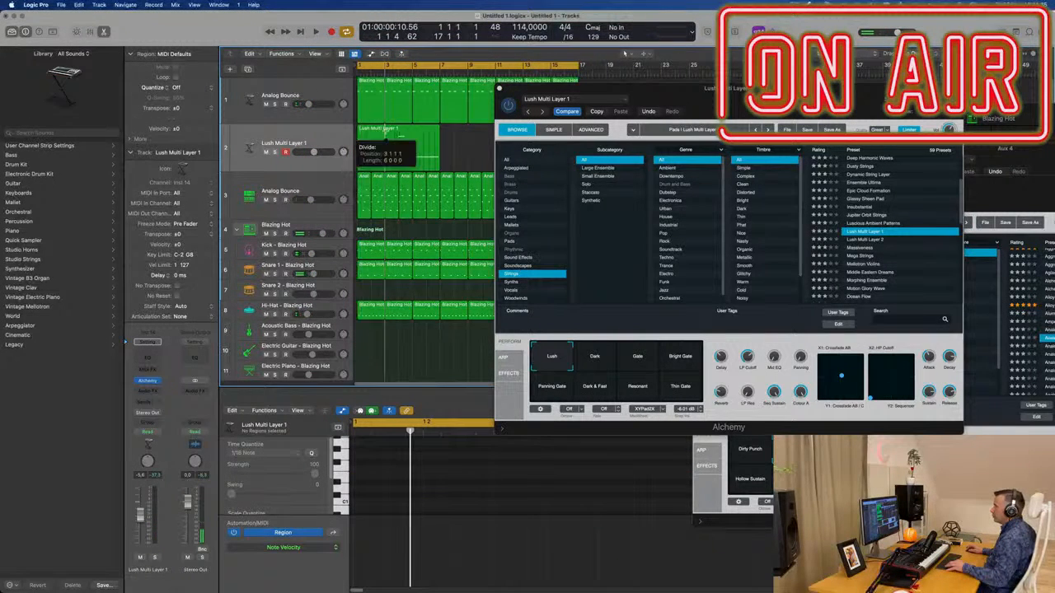
pyautogui.click(593, 208)
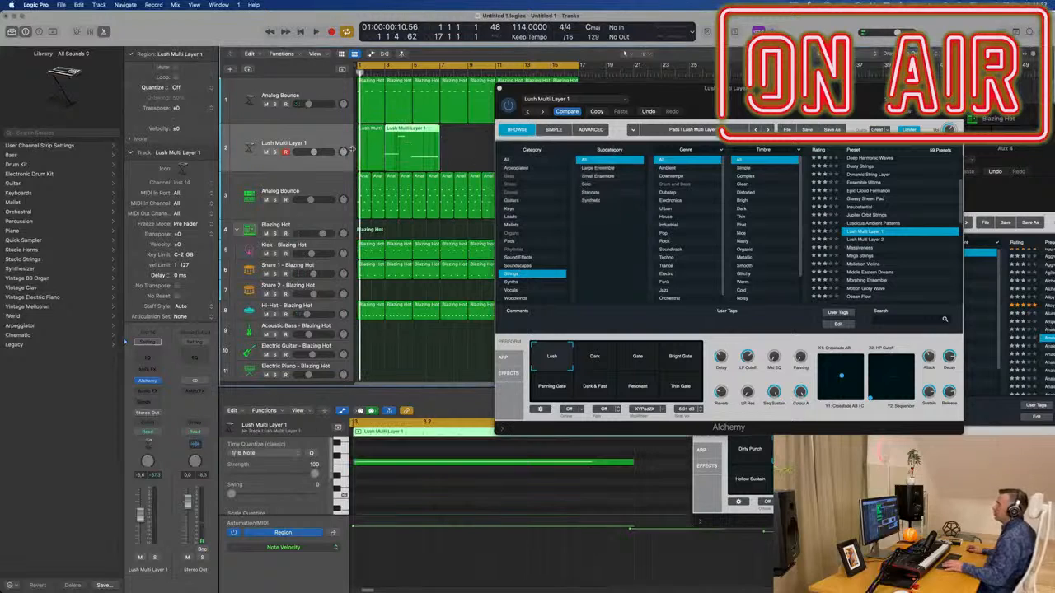
pyautogui.click(370, 140)
pyautogui.press('Delete')
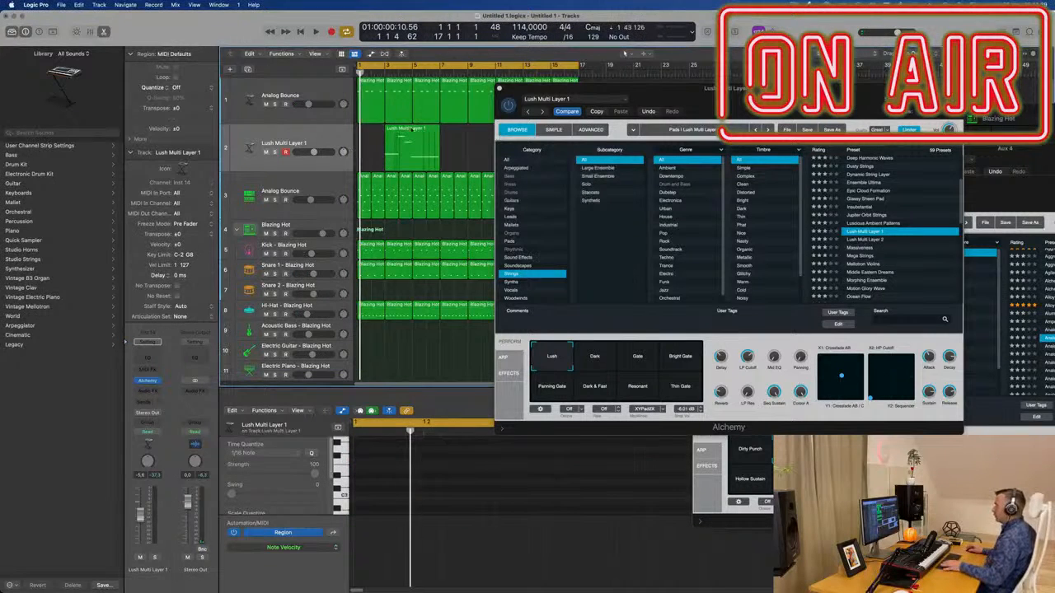
pyautogui.moveTo(411, 129); pyautogui.dragTo(384, 131)
# Step: Align the third strings note to start at 2 3 and the last note to start at bar 3
pyautogui.press('space')
pyautogui.moveTo(544, 88); pyautogui.dragTo(834, 108)
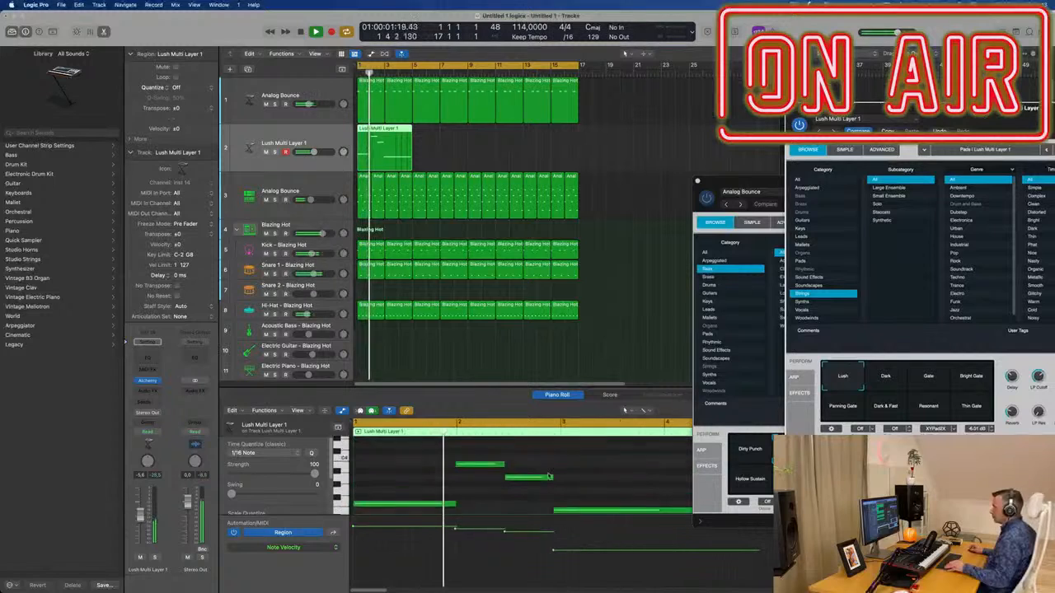
pyautogui.press('super+a')
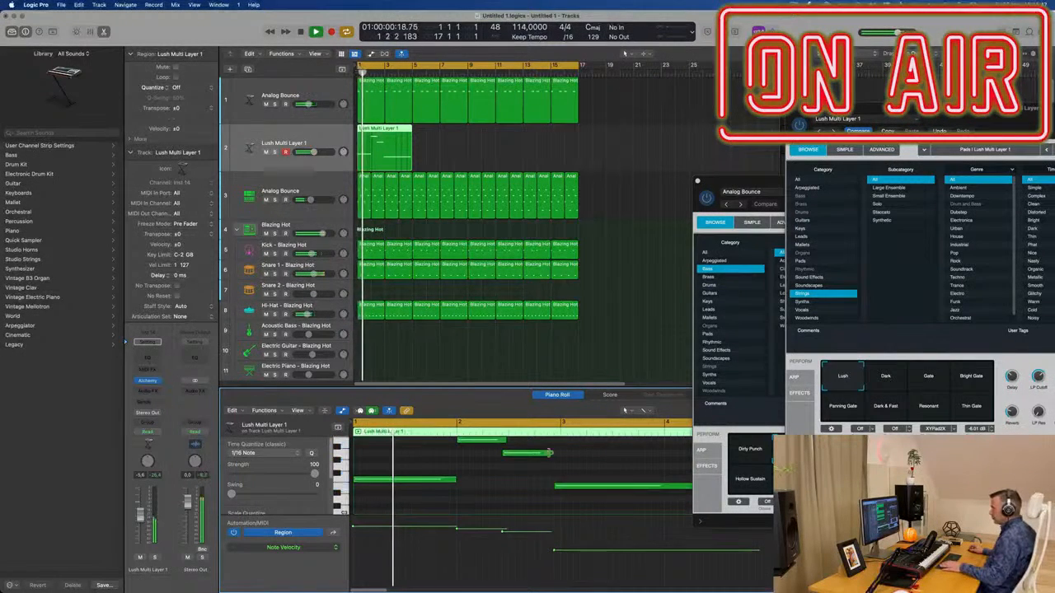
pyautogui.moveTo(528, 453); pyautogui.dragTo(534, 453)
pyautogui.scroll(-4, 524, 468)
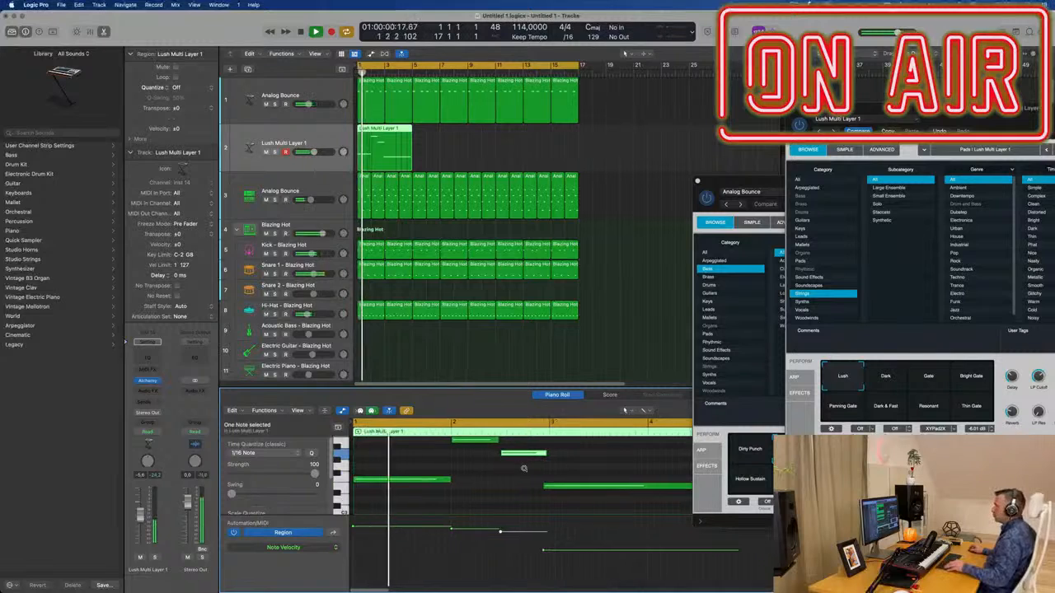
pyautogui.click(517, 488)
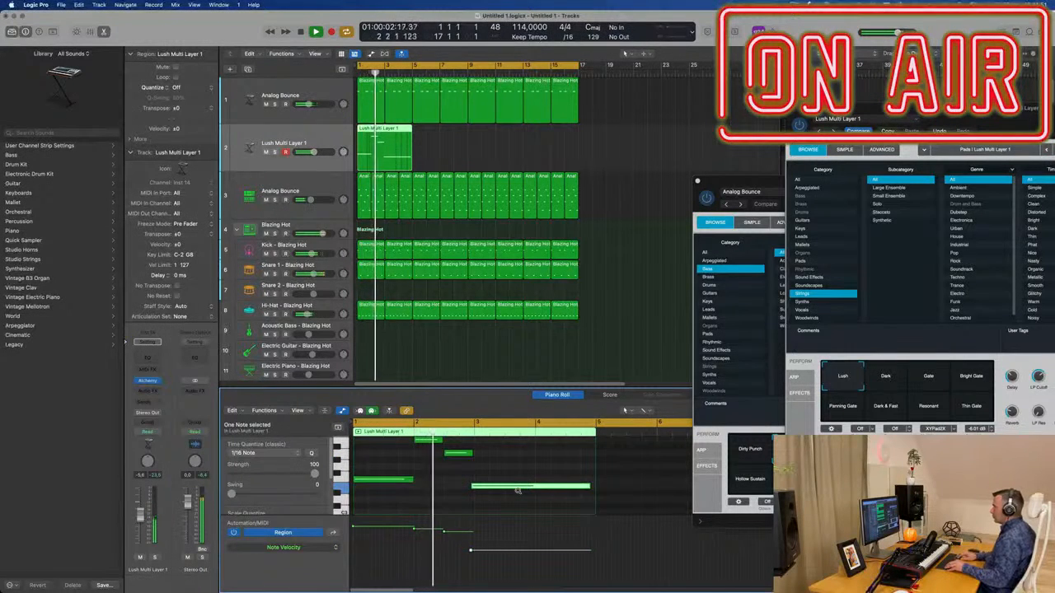
pyautogui.scroll(4, 518, 492)
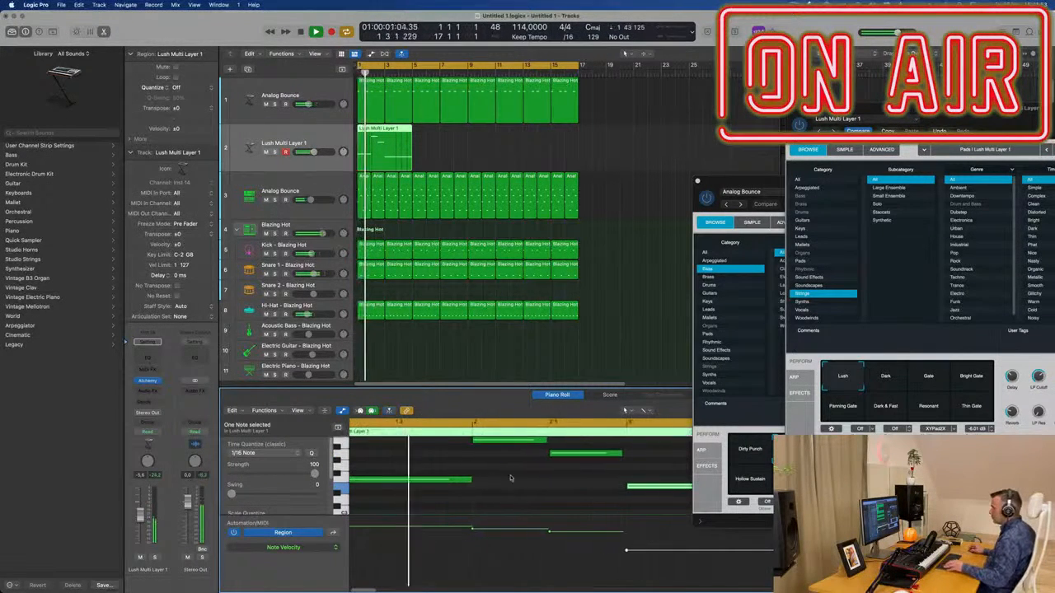
# Step: Lengthen the third strings note so it ends exactly at bar 3
pyautogui.moveTo(547, 478); pyautogui.dragTo(550, 479)
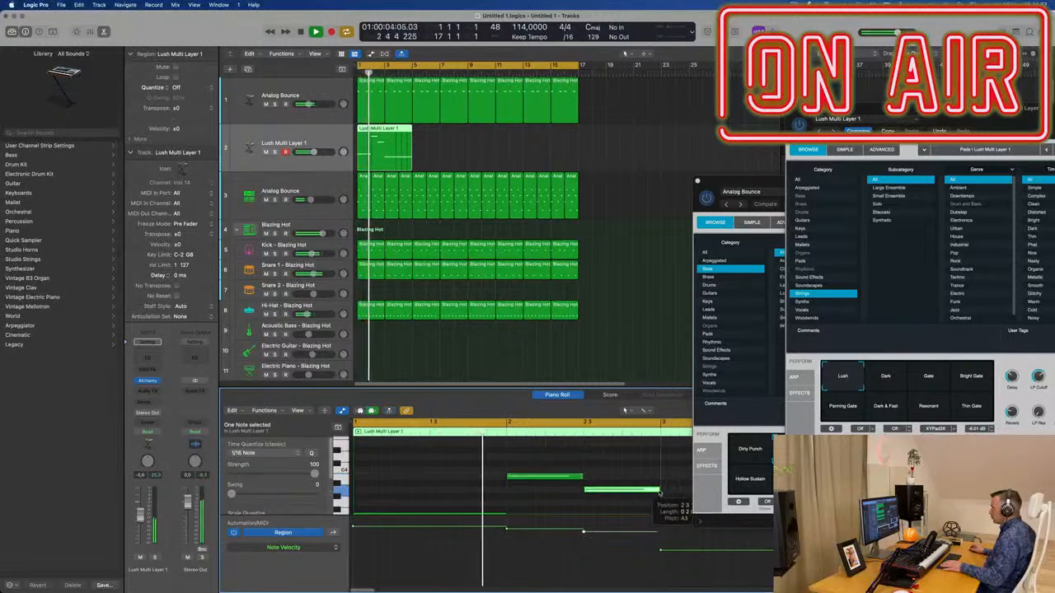
pyautogui.scroll(-3, 576, 482)
pyautogui.scroll(-4, 564, 483)
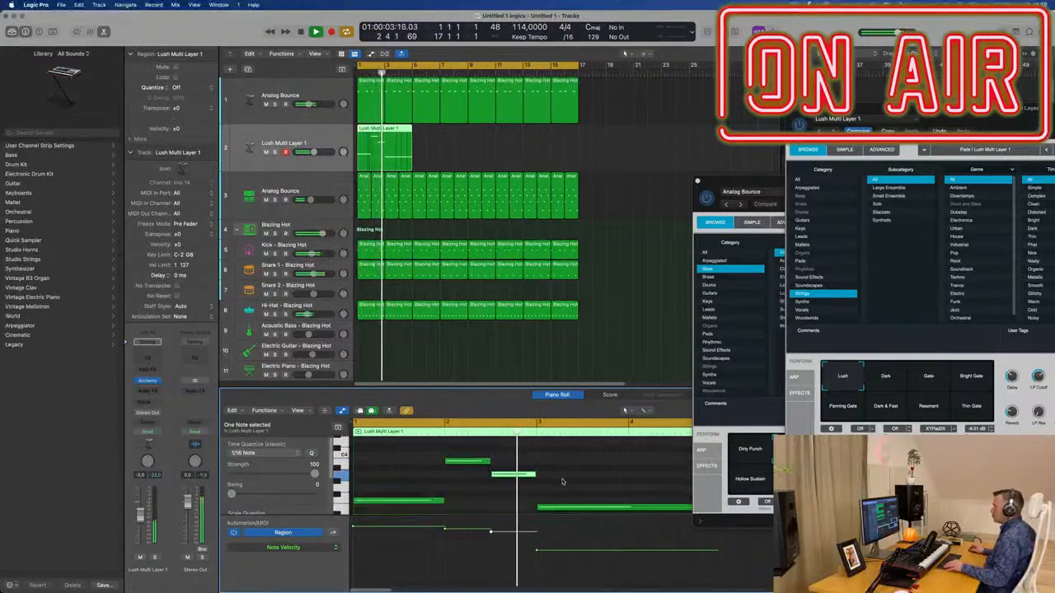
pyautogui.scroll(-3, 554, 483)
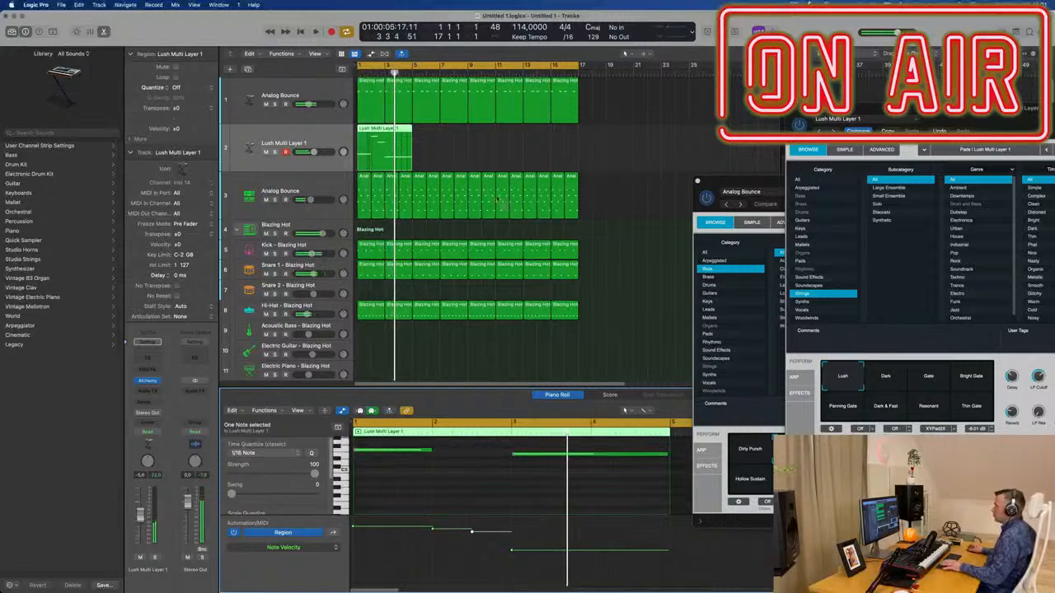
# Step: Repeat the four-bar strings region back to back from bar 5 onward
pyautogui.press('super+r')
pyautogui.press('super+r')
pyautogui.press('super+r')
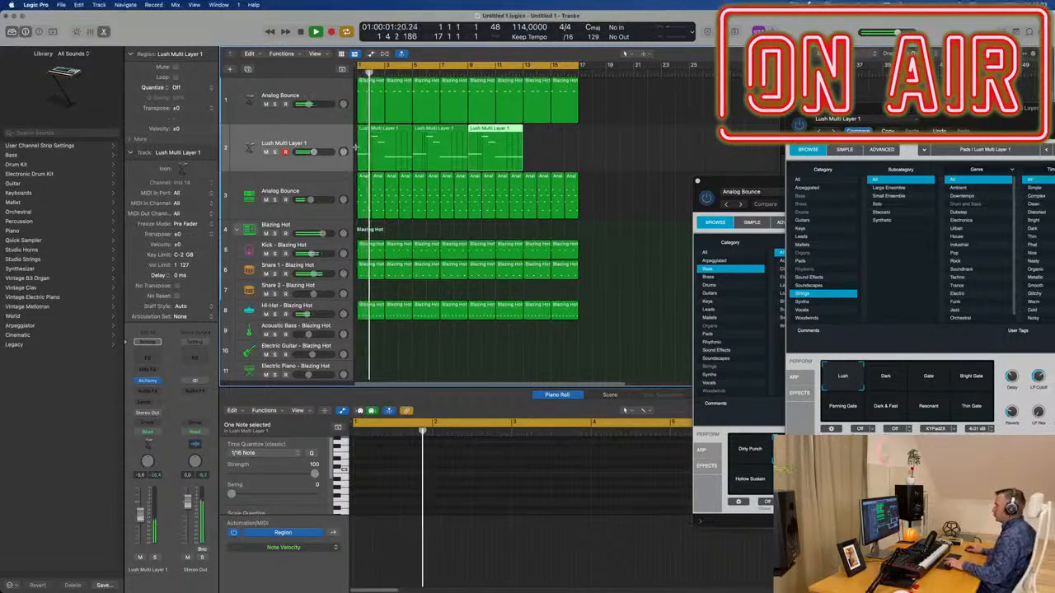
# Step: Play the track from the start and lower the strings track's volume to about -7.4 dB
pyautogui.moveTo(965, 111); pyautogui.dragTo(631, 109)
pyautogui.press('space')
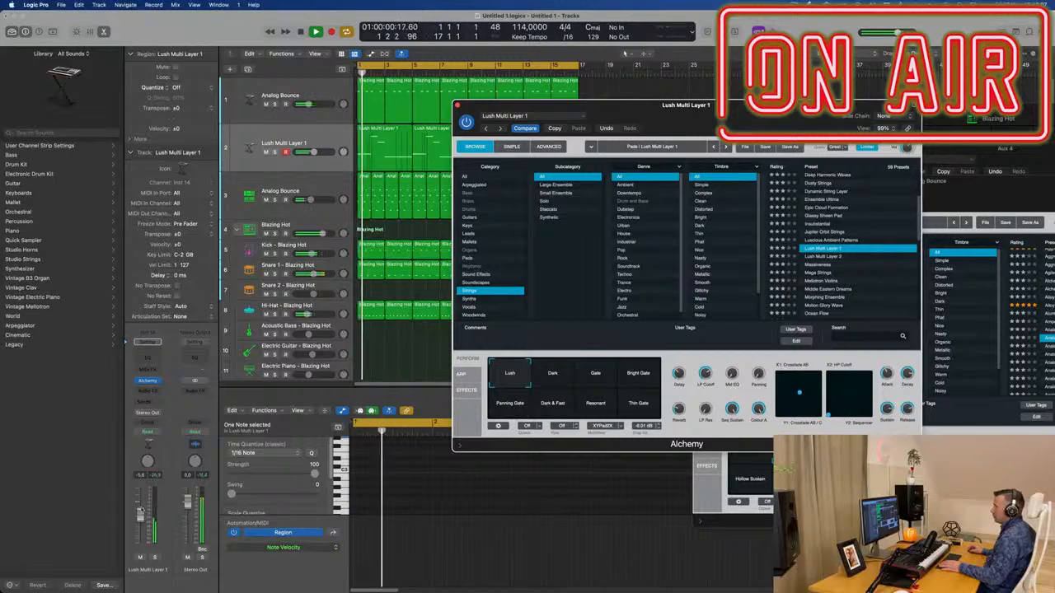
pyautogui.click(138, 523)
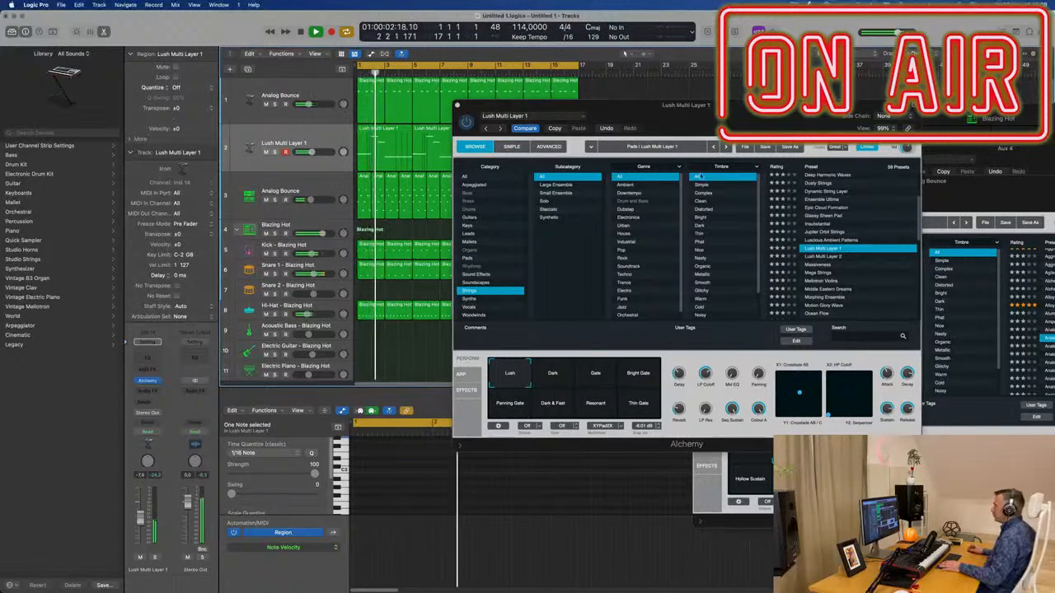
# Step: Try the Lush Multi Layer 2 preset with its Tube, Swells, Thin, Strings Swells, Pulsing and Ring Mod variations
pyautogui.moveTo(727, 117); pyautogui.dragTo(650, 135)
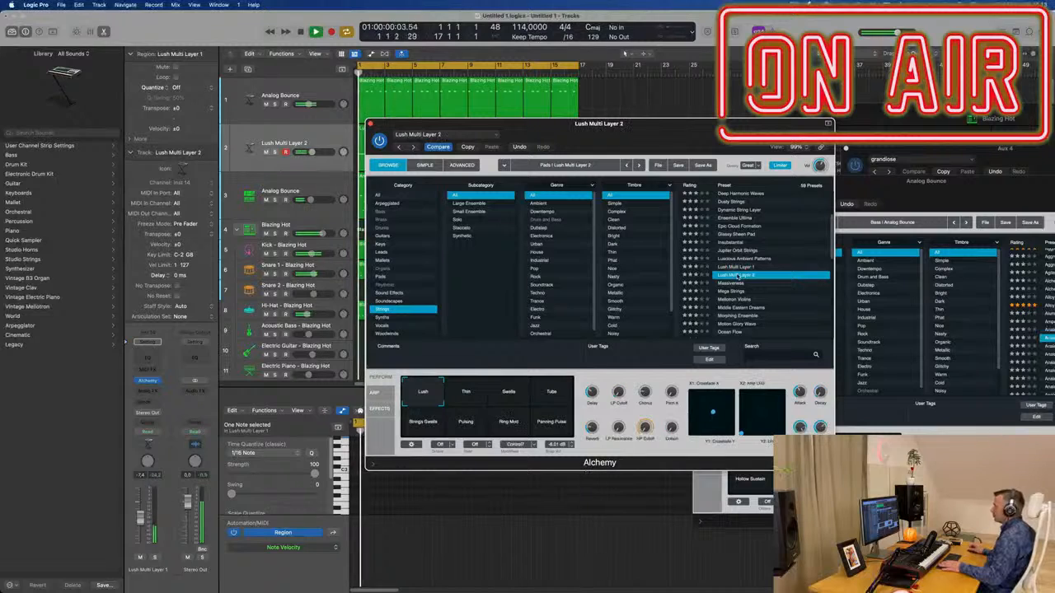
pyautogui.click(550, 393)
pyautogui.click(511, 396)
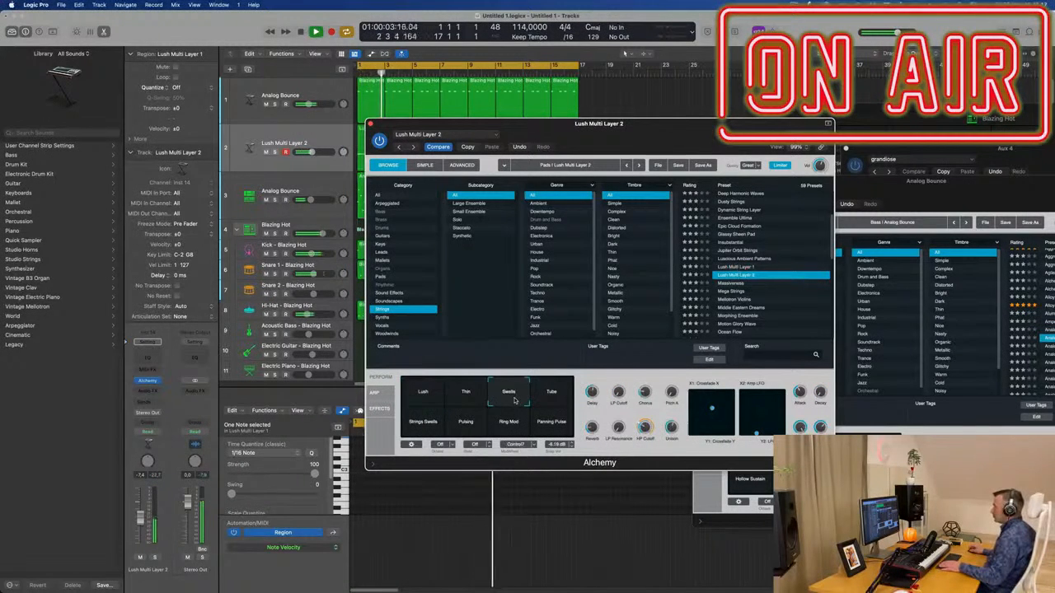
pyautogui.click(466, 395)
pyautogui.click(423, 421)
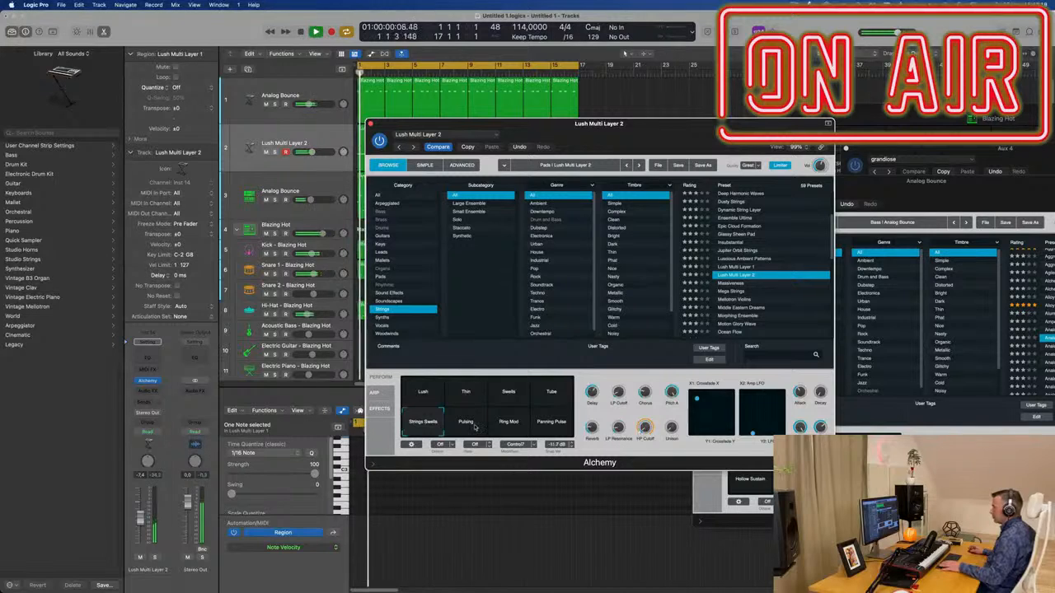
pyautogui.click(465, 422)
pyautogui.click(512, 425)
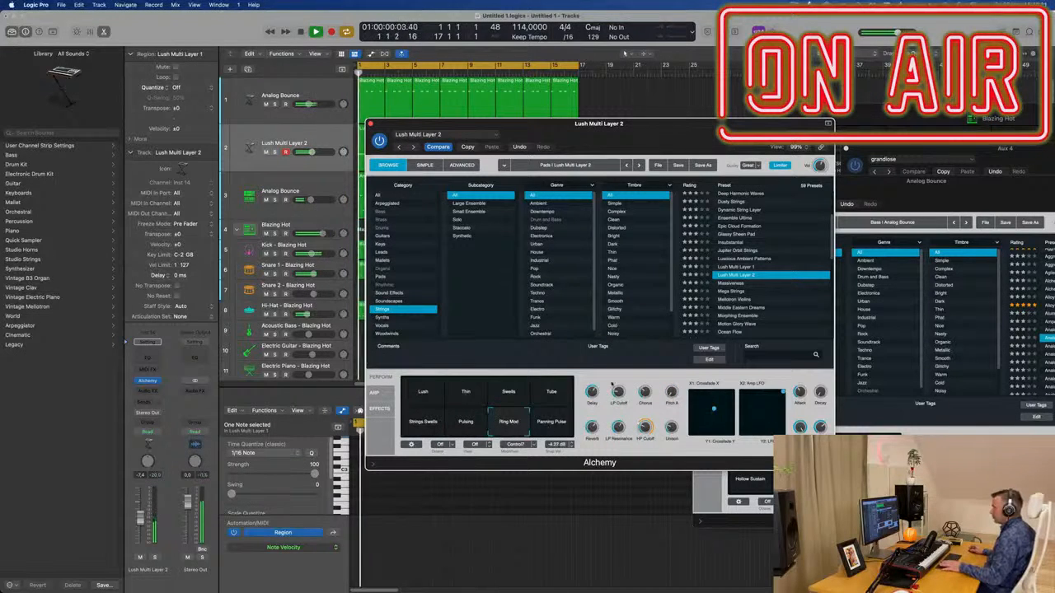
# Step: Reload the Lush Multi Layer 1 preset and raise the strings track's volume to about -2.5 dB
pyautogui.click(736, 267)
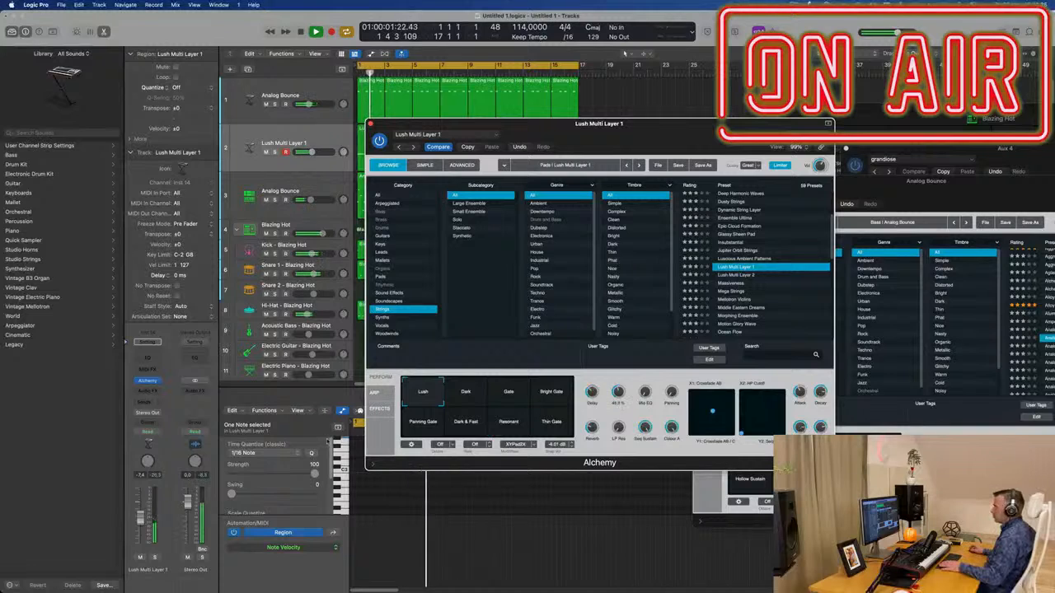
pyautogui.moveTo(577, 123); pyautogui.dragTo(729, 124)
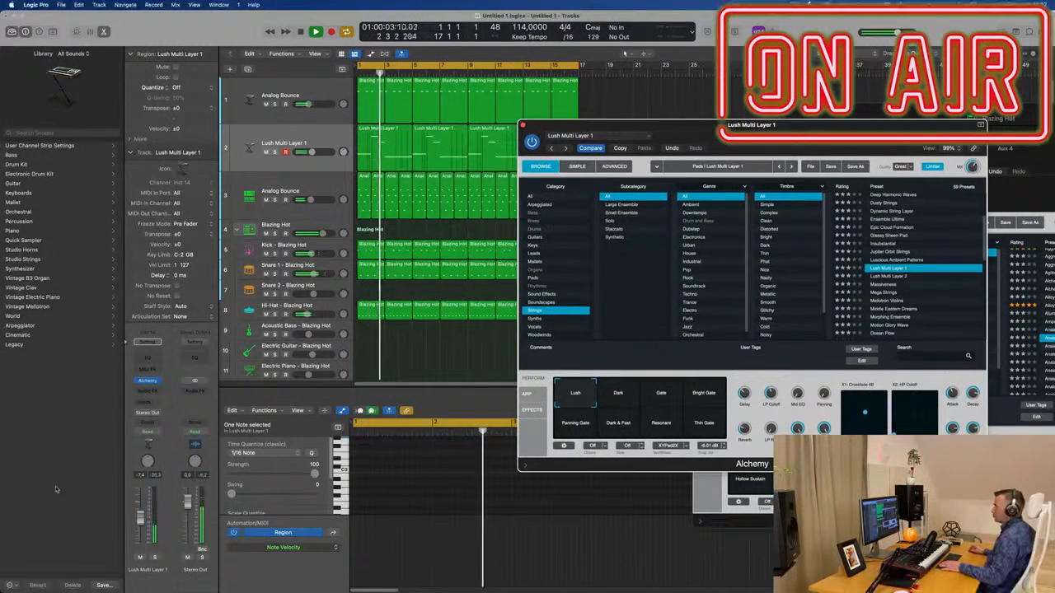
pyautogui.click(140, 509)
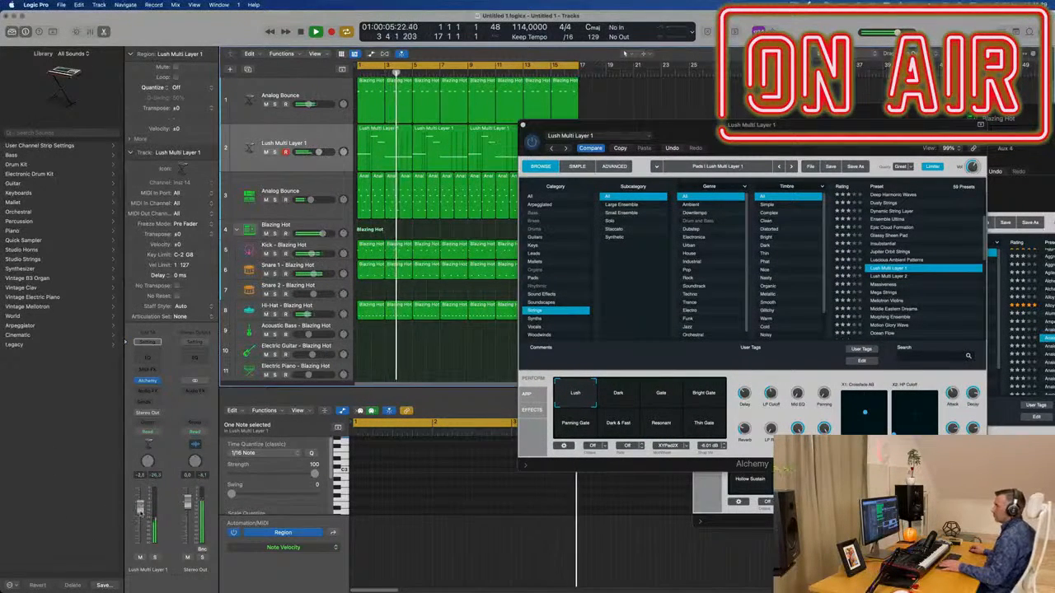
# Step: Try the Bright Gate and Gate variations of Lush Multi Layer 1, and settle on the Dark variation
pyautogui.click(701, 395)
pyautogui.click(700, 396)
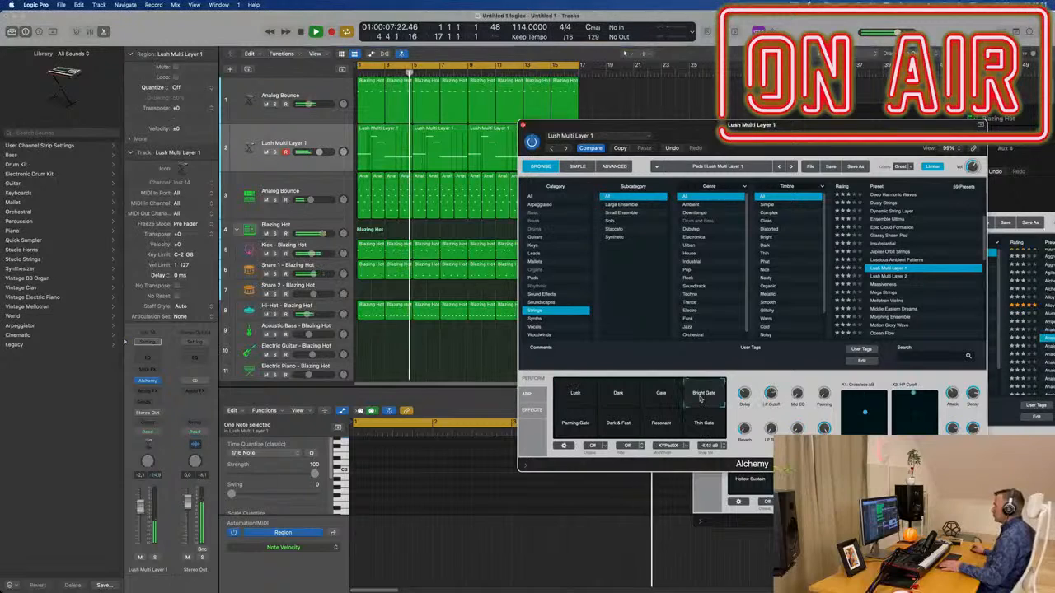
pyautogui.click(648, 399)
pyautogui.click(618, 396)
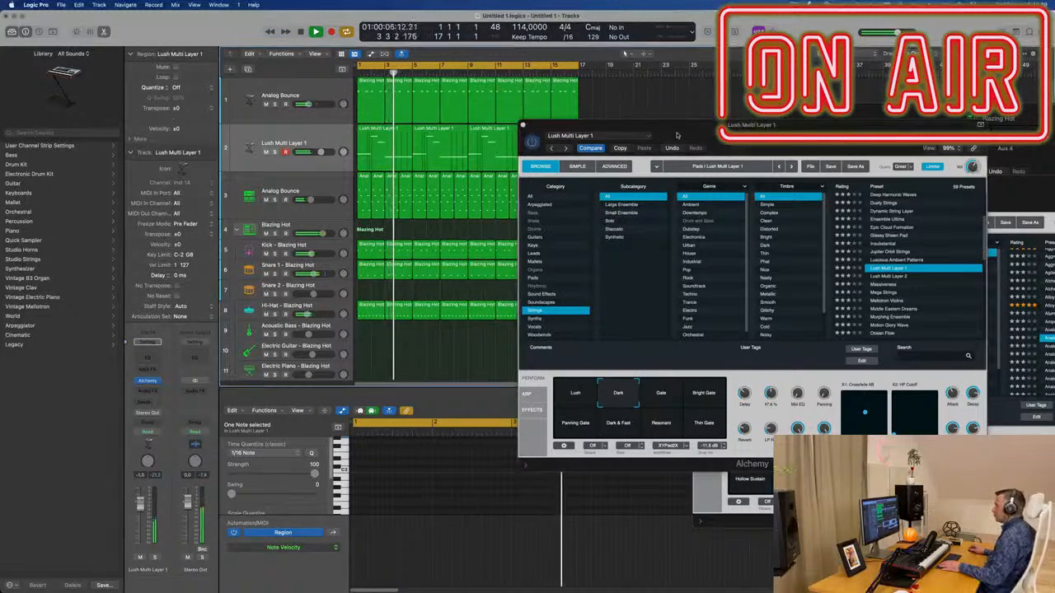
# Step: Close the Lush Multi Layer 1 instrument window and the Drum Machine Designer window covering the tracks area
pyautogui.moveTo(726, 124); pyautogui.dragTo(828, 97)
pyautogui.click(625, 98)
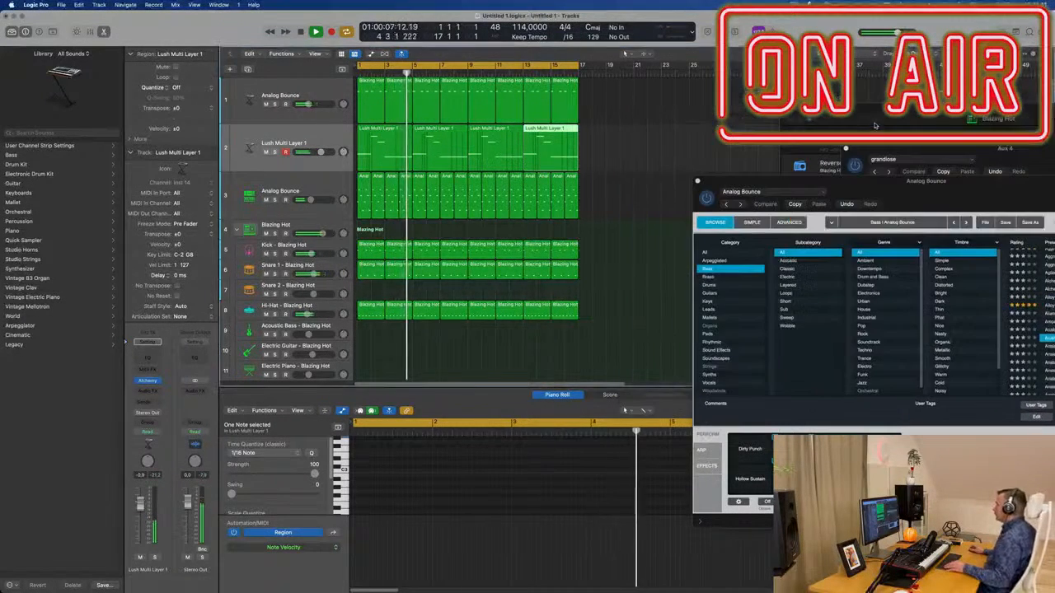
pyautogui.moveTo(848, 156); pyautogui.dragTo(699, 110)
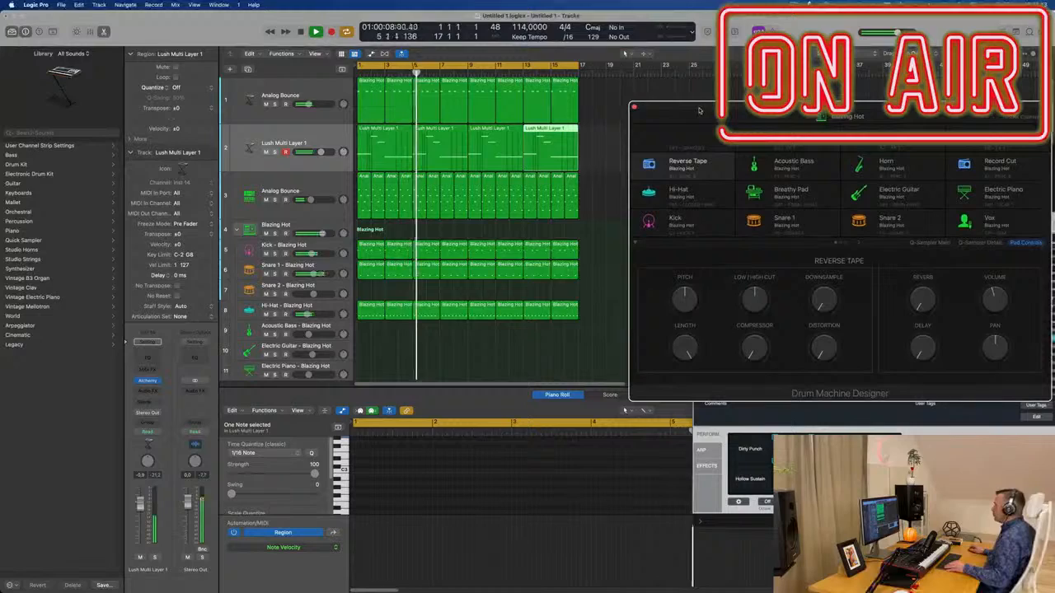
pyautogui.click(634, 108)
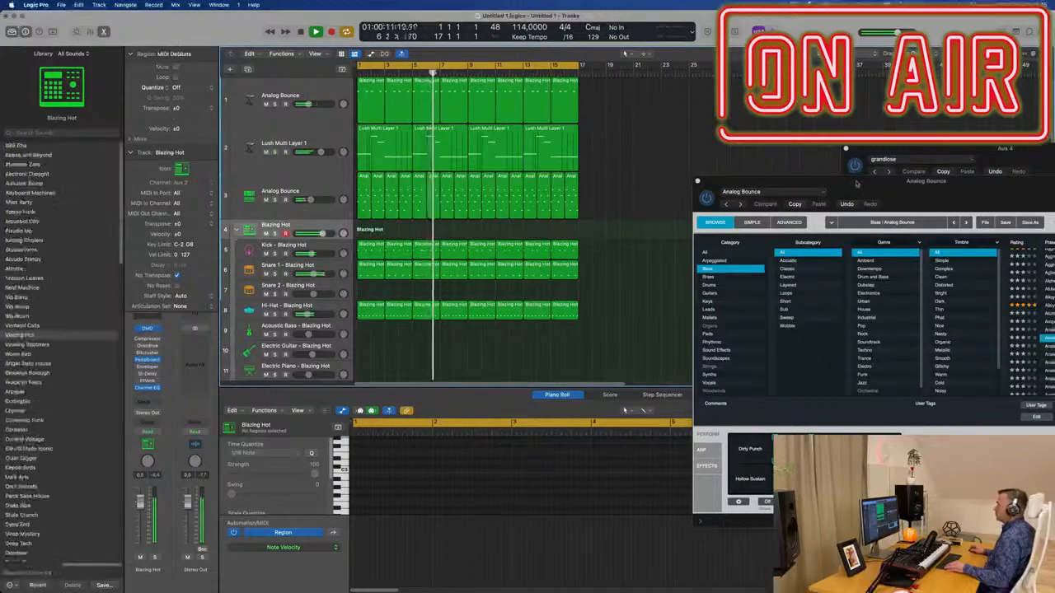
# Step: Move the Analog Bounce synth window aside and close the Yamaha Grand Piano Sampler and SilverVerb windows
pyautogui.moveTo(858, 186); pyautogui.dragTo(559, 224)
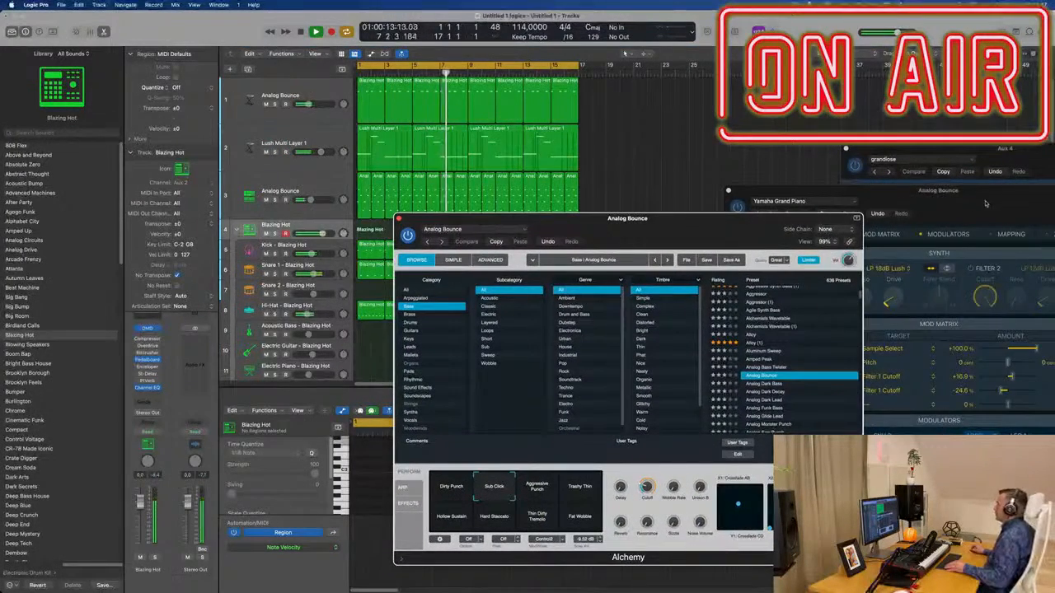
pyautogui.moveTo(859, 202); pyautogui.dragTo(537, 195)
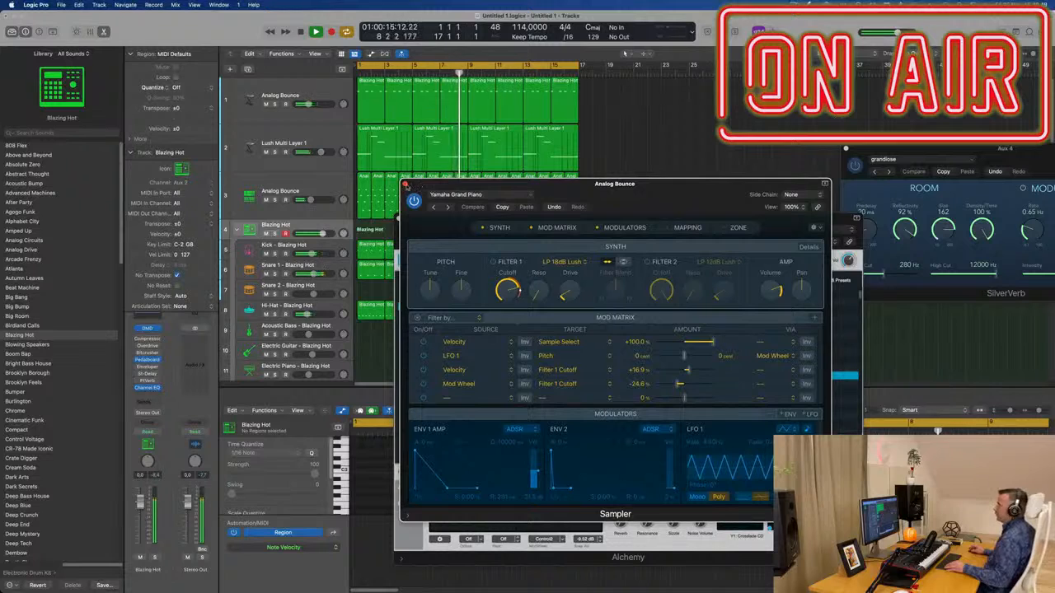
pyautogui.press('super+w')
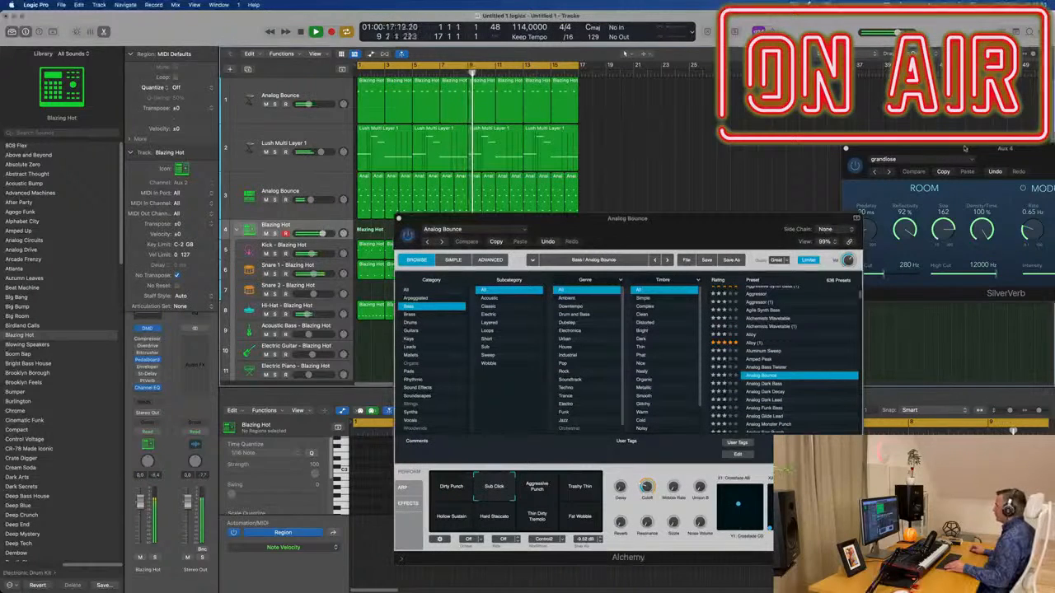
pyautogui.moveTo(960, 149); pyautogui.dragTo(651, 127)
pyautogui.click(535, 128)
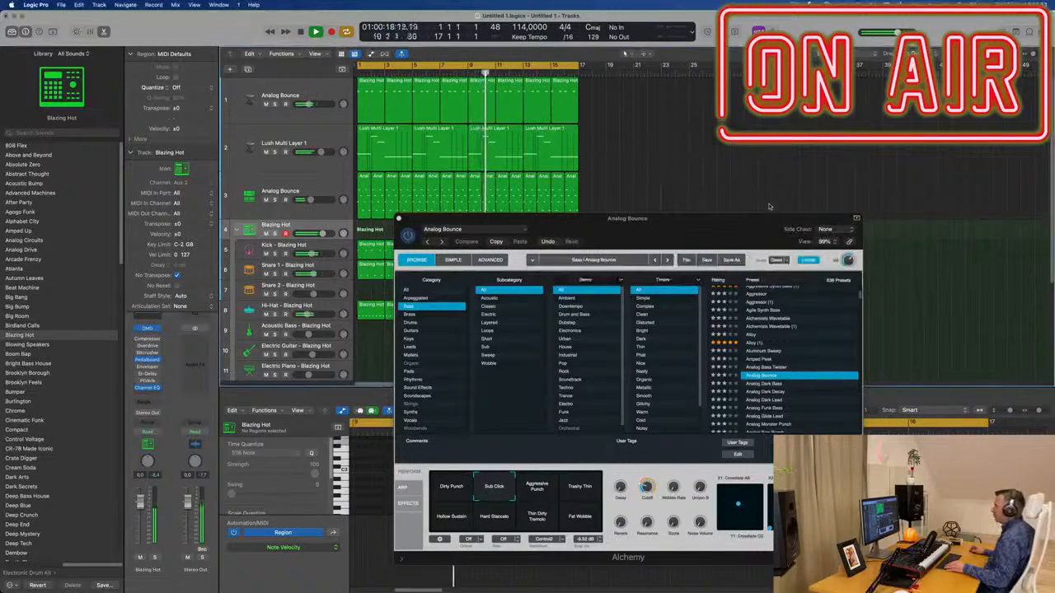
# Step: Close the Analog Bounce Alchemy window and bring the lower Blazing Hot kit tracks into view
pyautogui.moveTo(536, 221); pyautogui.dragTo(662, 82)
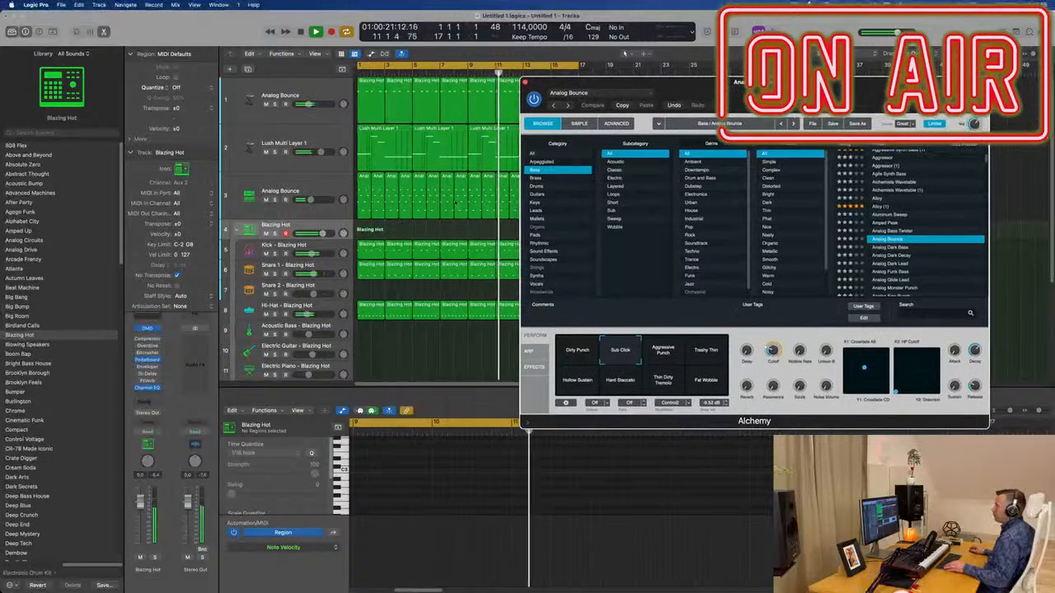
pyautogui.scroll(-6, 397, 304)
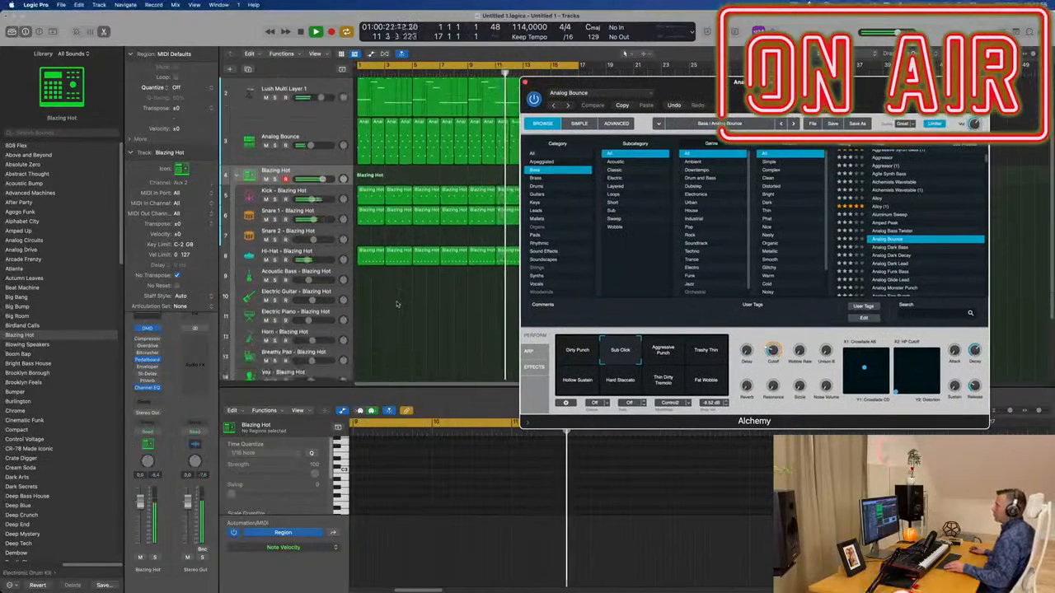
pyautogui.click(524, 83)
# Step: Show the Apple Loops browser and filter it to drum loops
pyautogui.click(1028, 31)
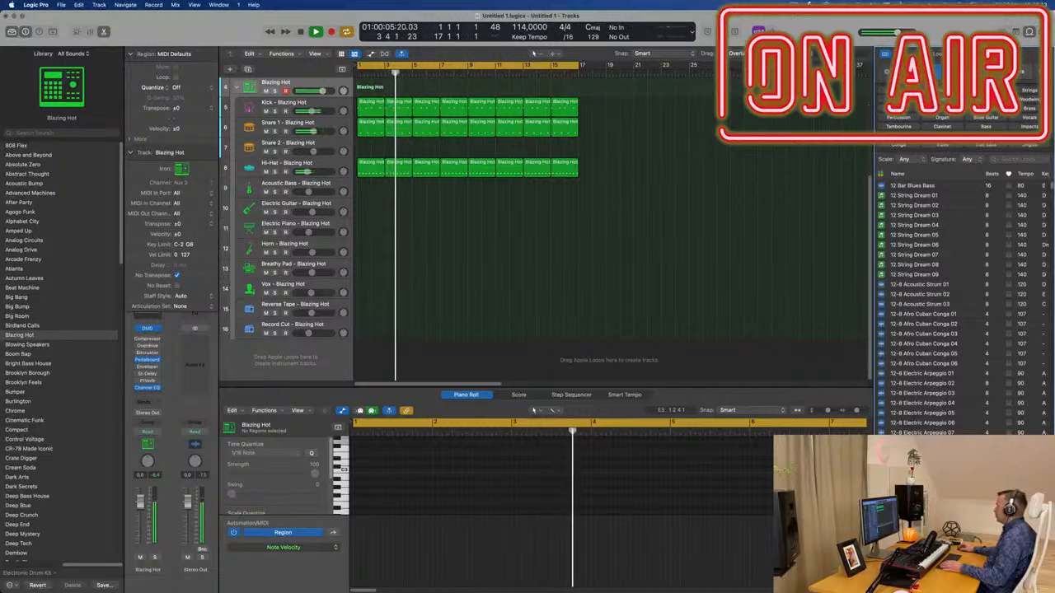
pyautogui.click(899, 99)
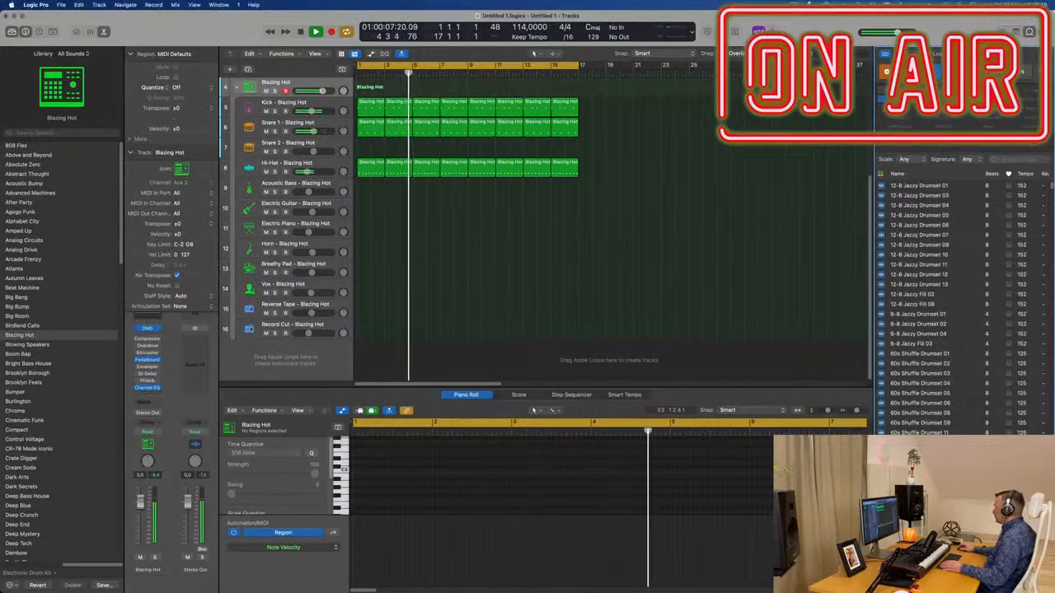
pyautogui.scroll(-10, 952, 261)
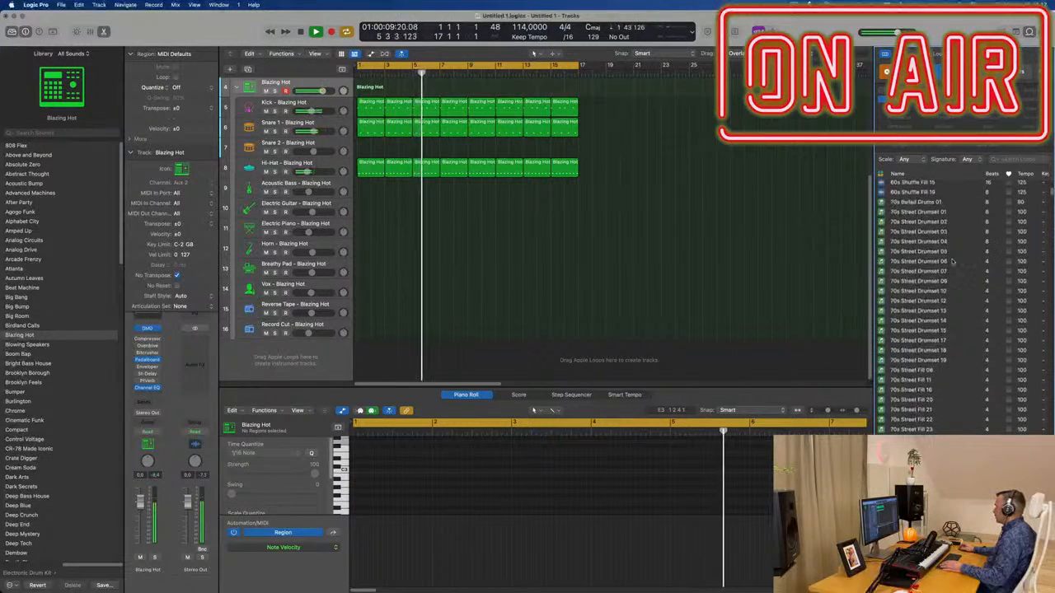
pyautogui.scroll(-5, 952, 262)
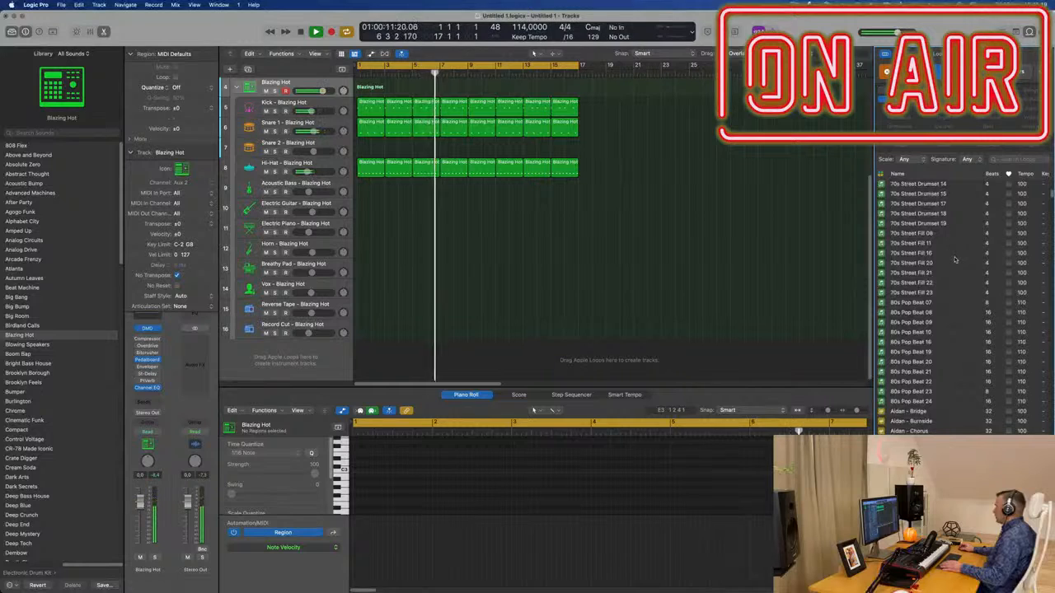
pyautogui.scroll(2, 954, 260)
# Step: Preview the 70s Street Drumset 18, 70s Street Drumset 19 and 70s Street Fill 20 loops against the track
pyautogui.click(929, 242)
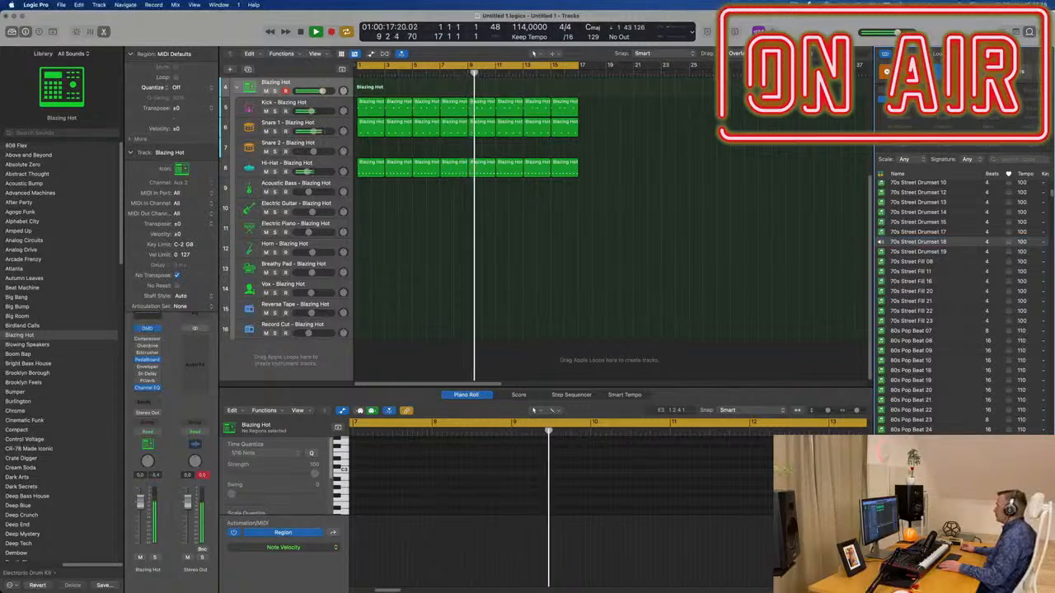
pyautogui.click(917, 252)
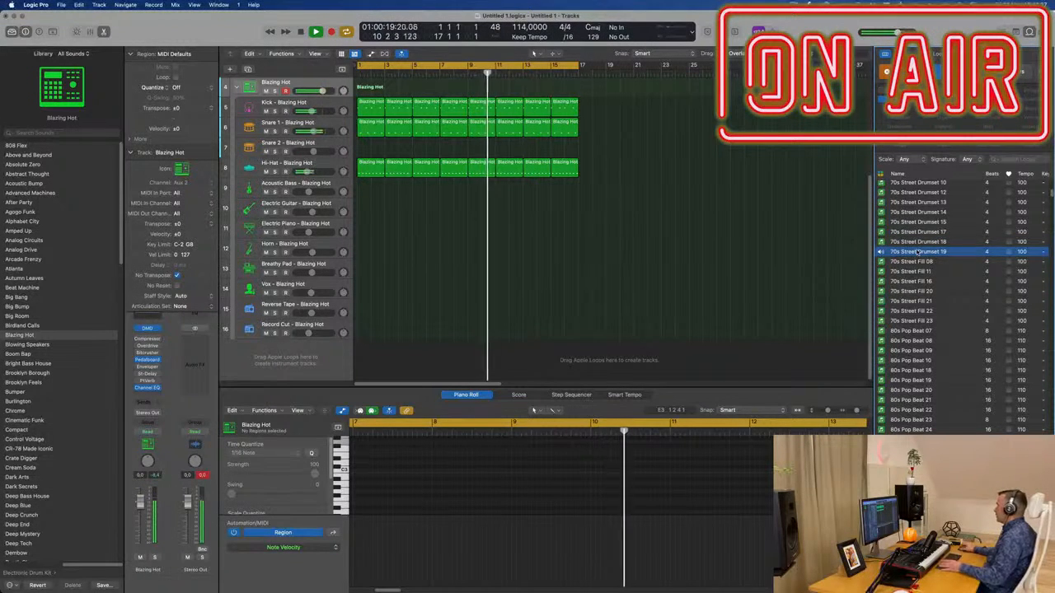
pyautogui.scroll(-2, 961, 312)
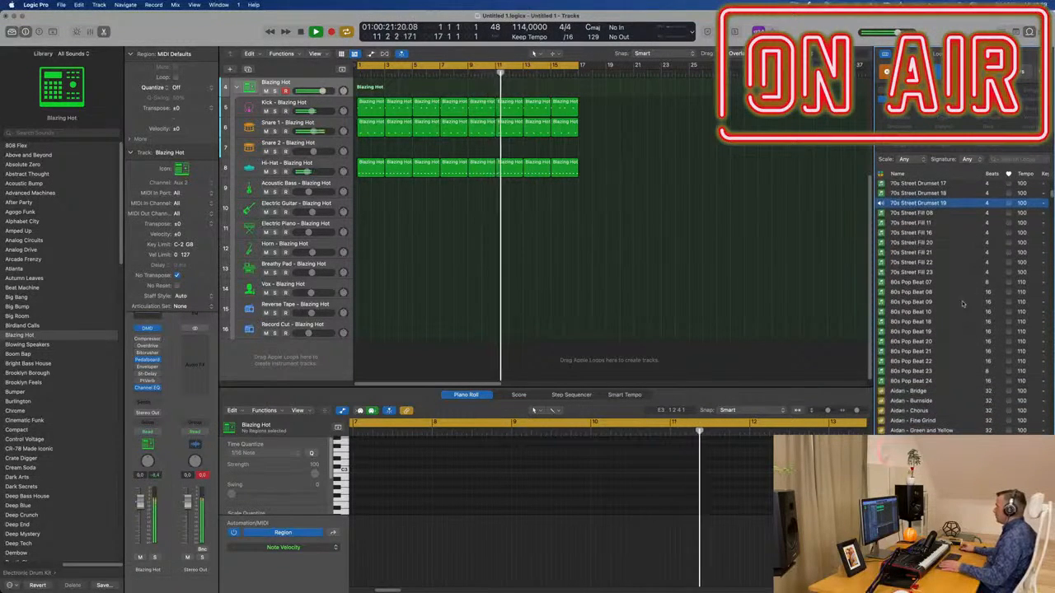
pyautogui.click(914, 242)
# Step: Preview the Anders loops 11th Hour, Black Veil, Bridge, Chorus, Intro and Outro against the playing track
pyautogui.scroll(-4, 947, 278)
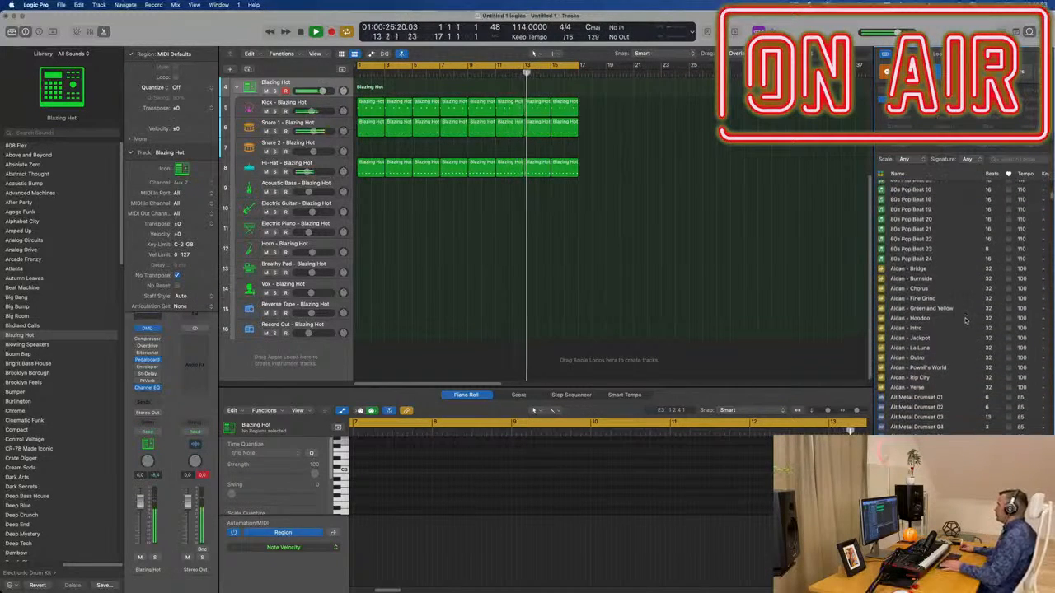
pyautogui.scroll(-10, 966, 329)
pyautogui.scroll(-2, 968, 354)
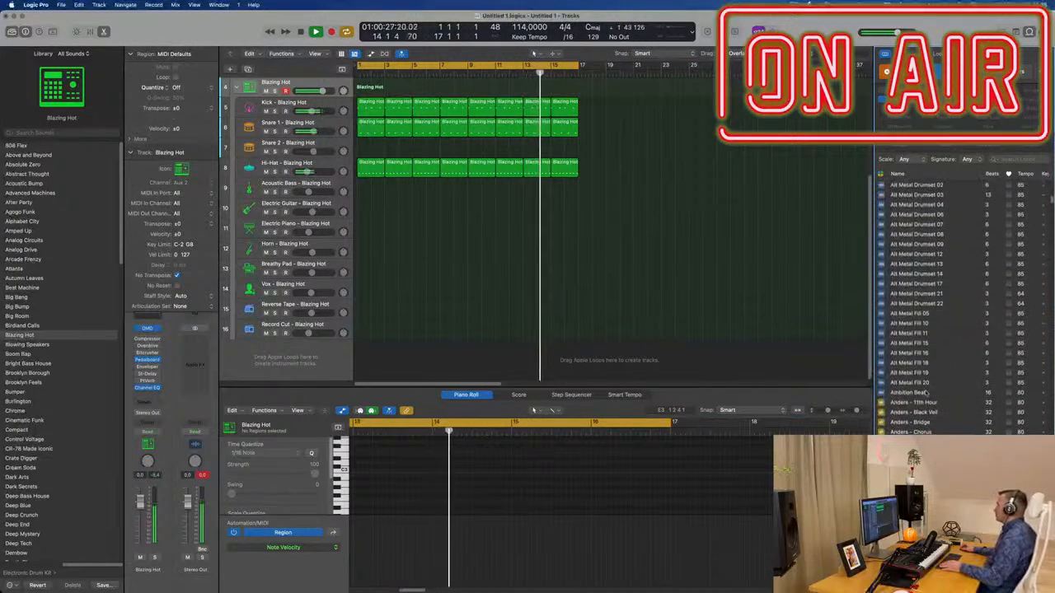
pyautogui.click(956, 403)
pyautogui.scroll(-5, 965, 354)
pyautogui.scroll(-3, 970, 352)
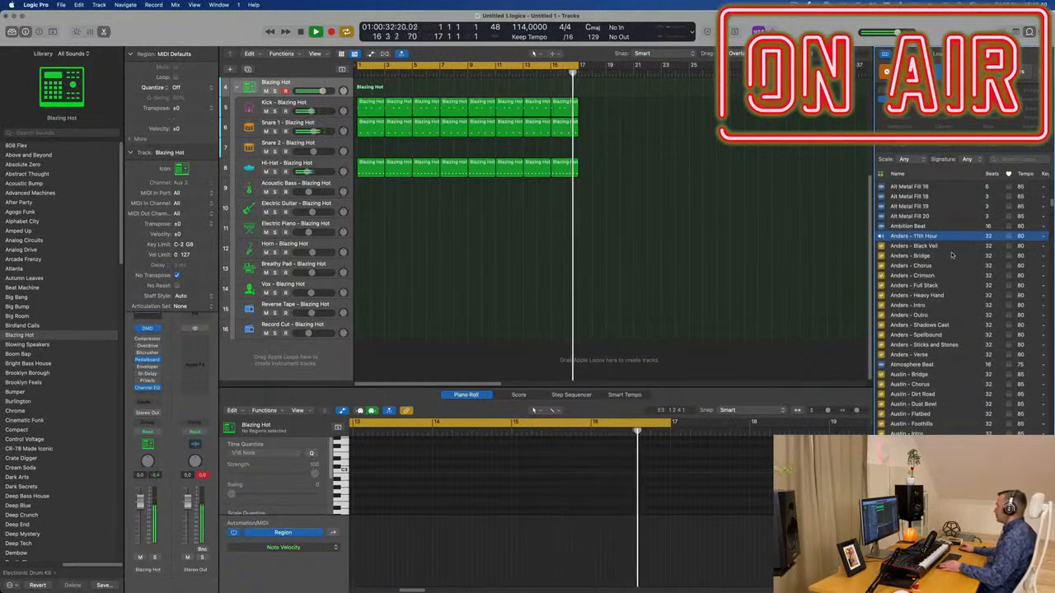
pyautogui.click(906, 246)
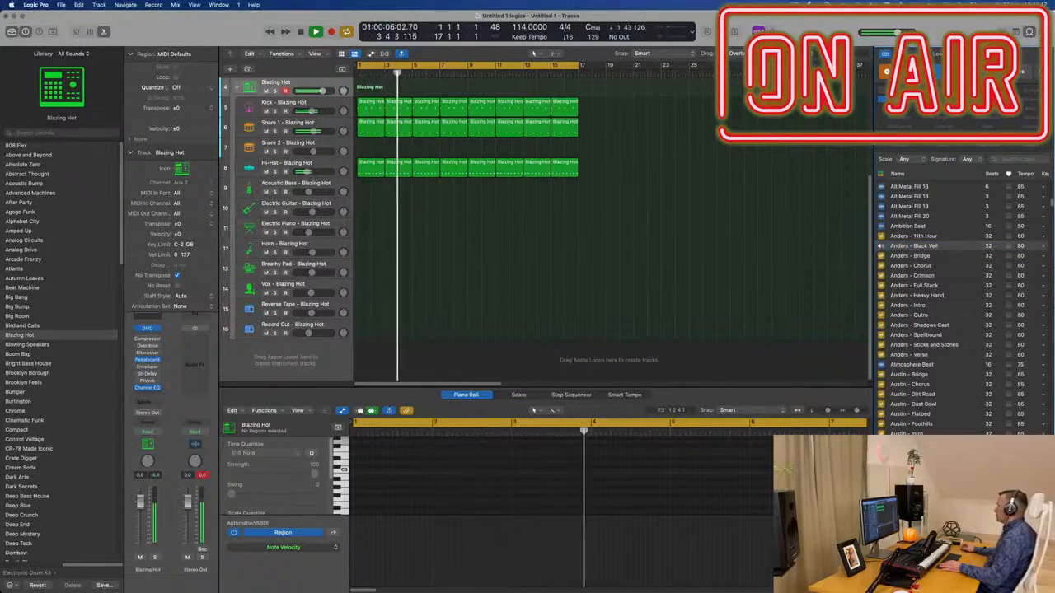
pyautogui.click(910, 256)
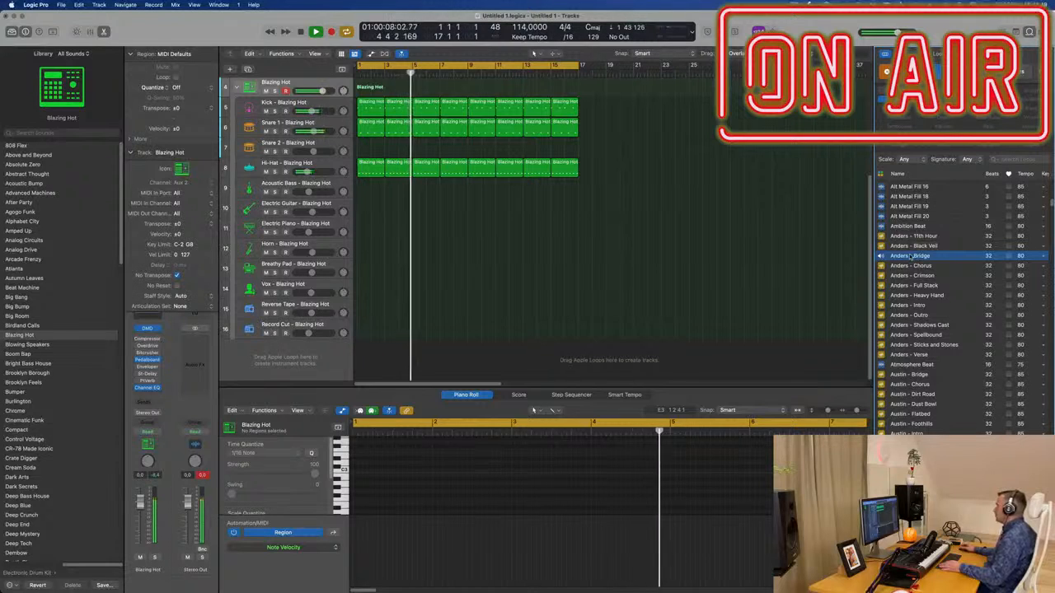
pyautogui.click(927, 267)
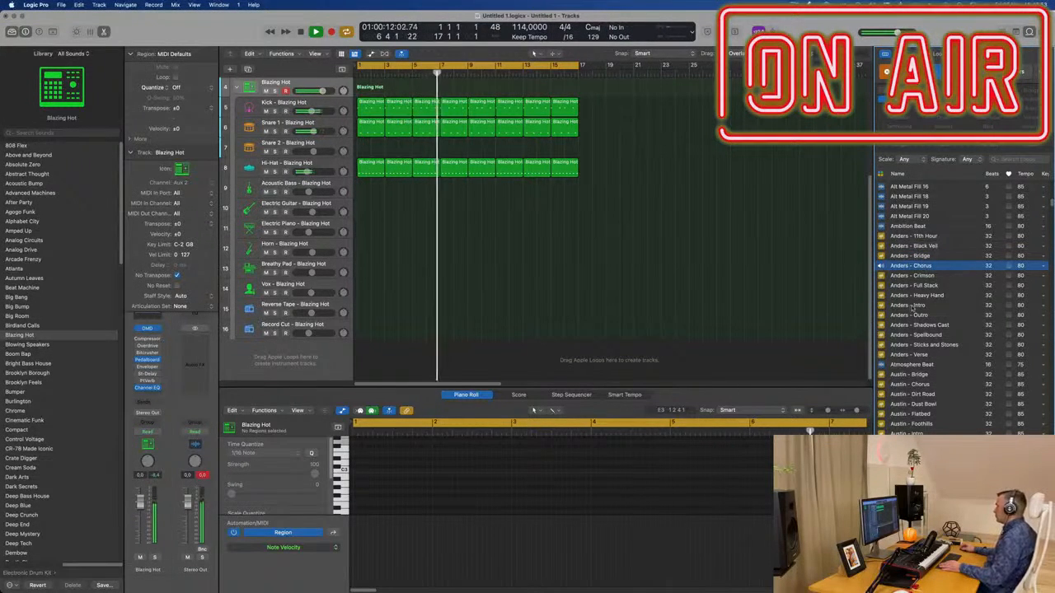
pyautogui.click(910, 306)
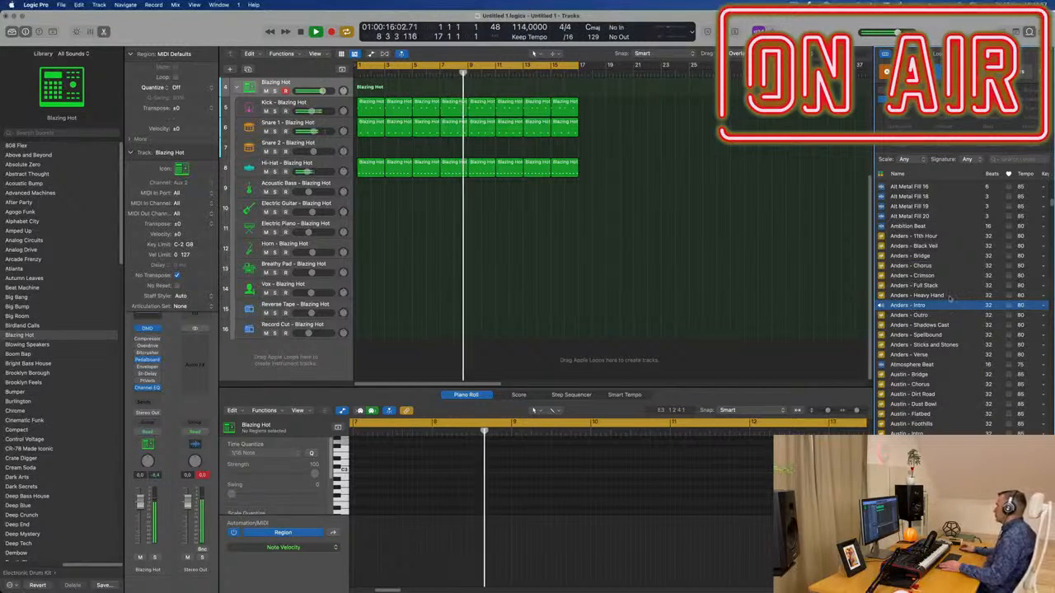
pyautogui.click(918, 316)
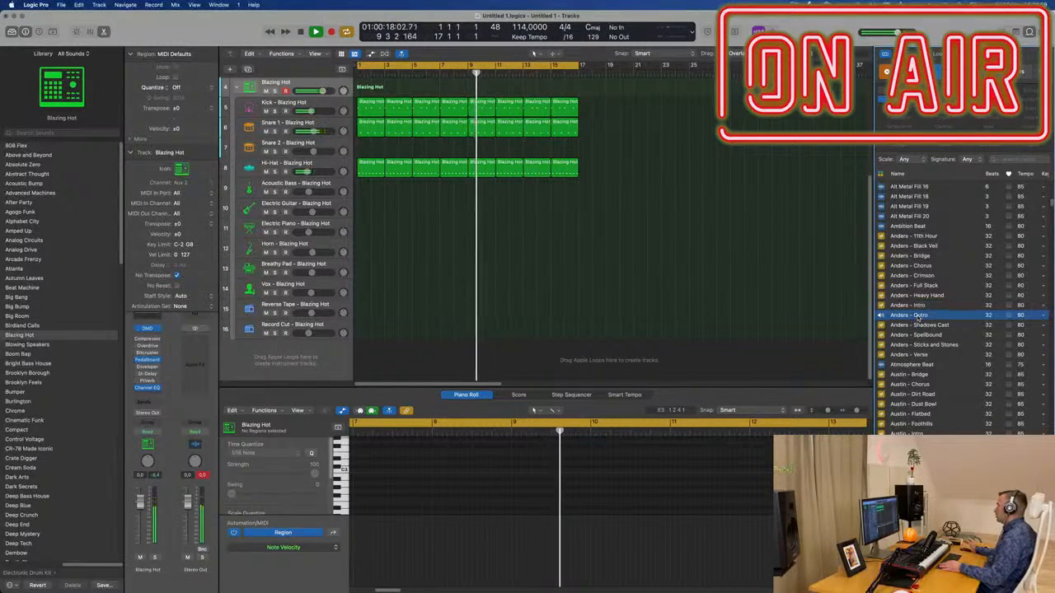
# Step: Preview the Austin loops Bridge, Chorus, Flatbed and Foothills against the playing track
pyautogui.scroll(-3, 918, 317)
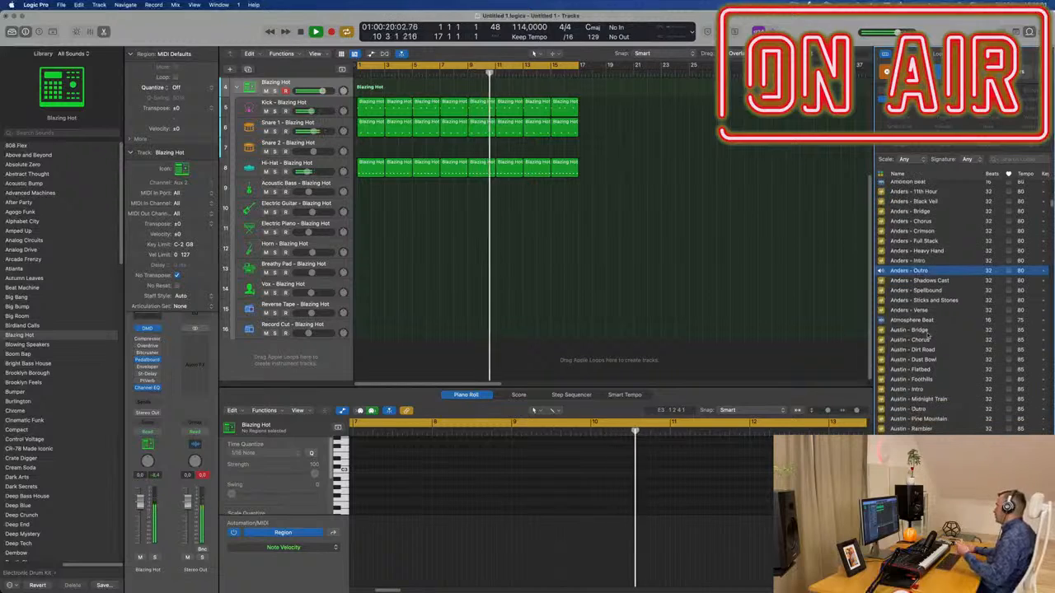
pyautogui.click(925, 330)
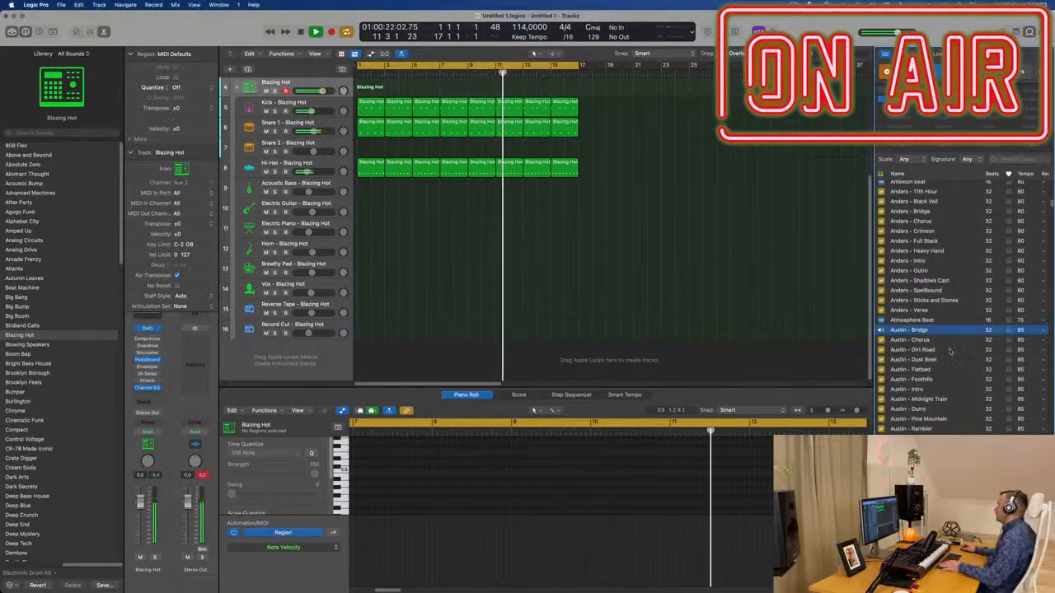
pyautogui.scroll(-1, 955, 351)
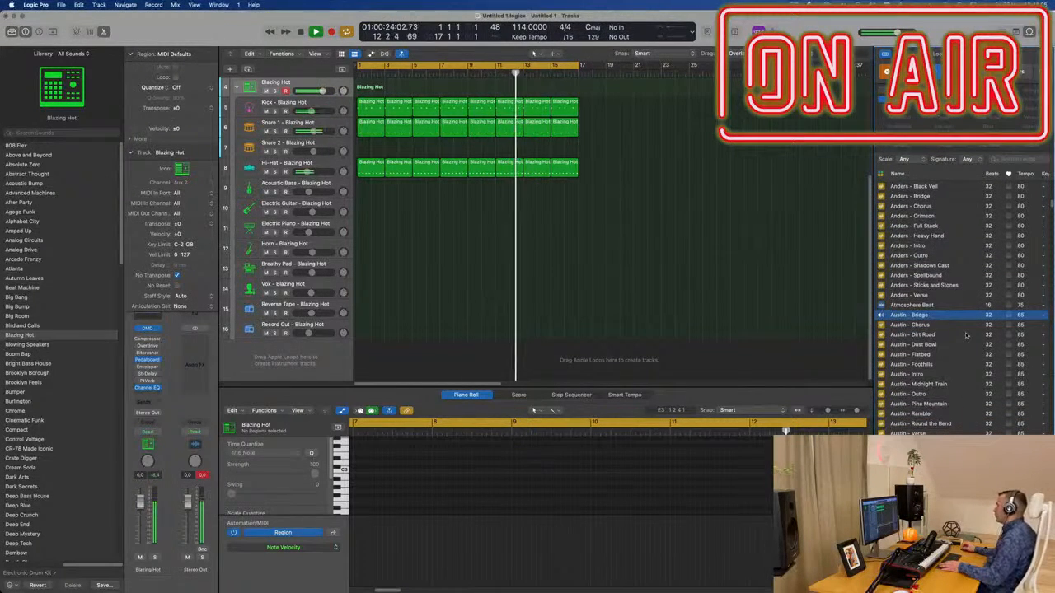
pyautogui.click(915, 326)
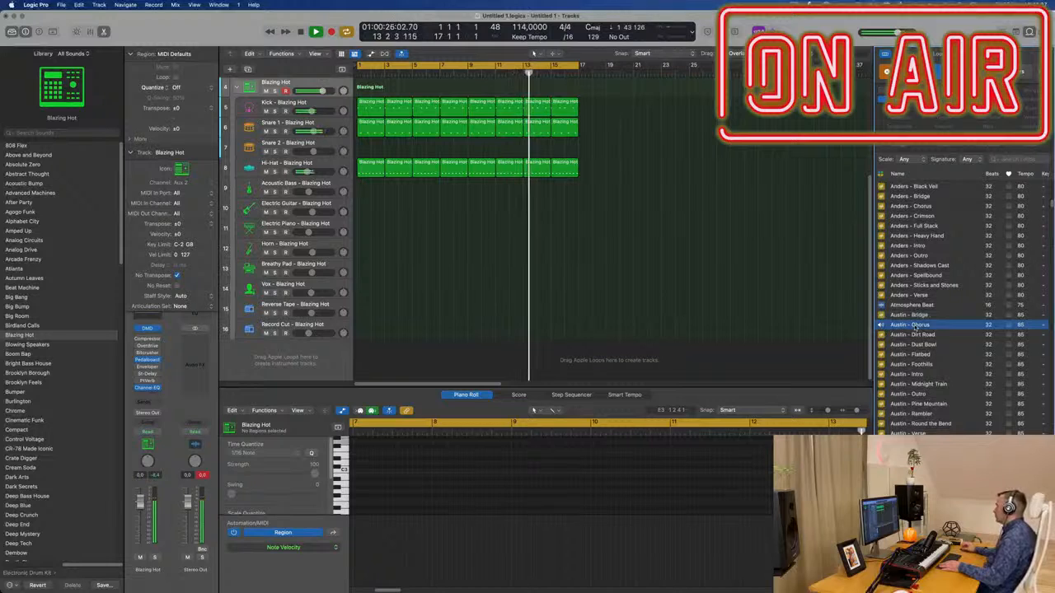
pyautogui.scroll(-3, 964, 333)
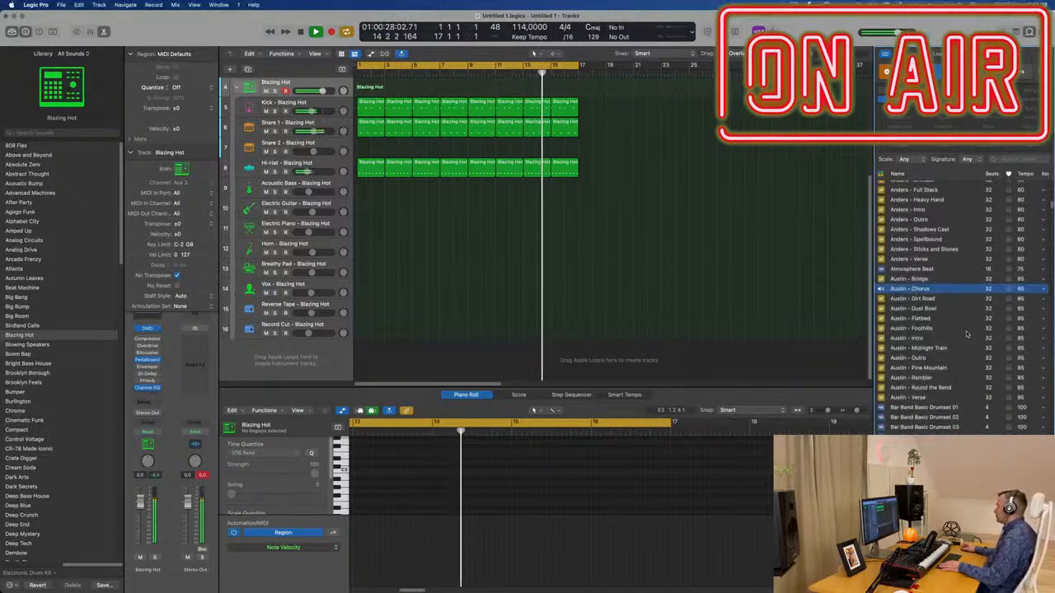
pyautogui.click(917, 320)
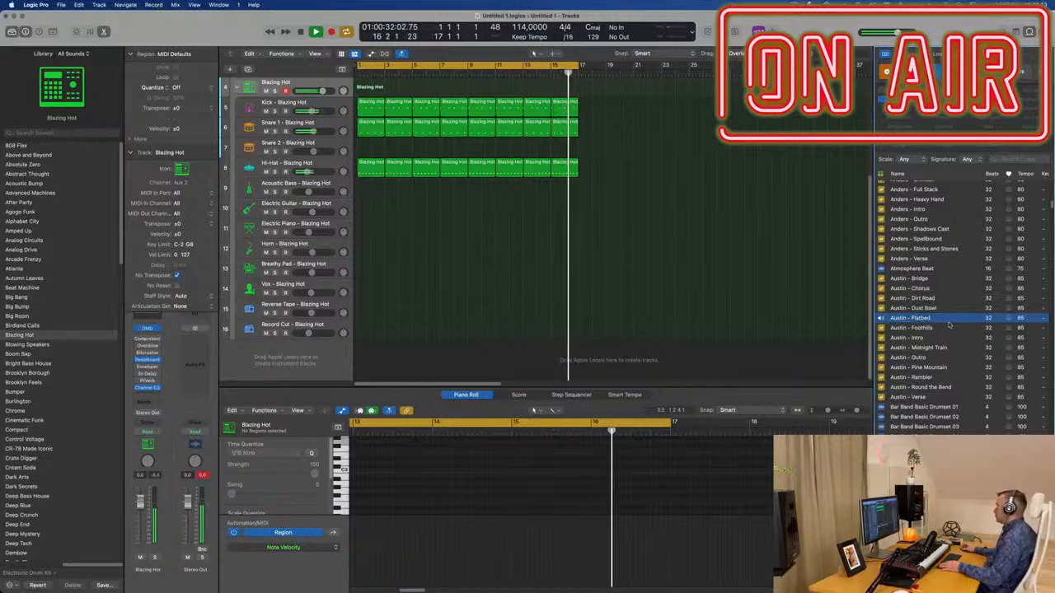
pyautogui.scroll(-3, 939, 313)
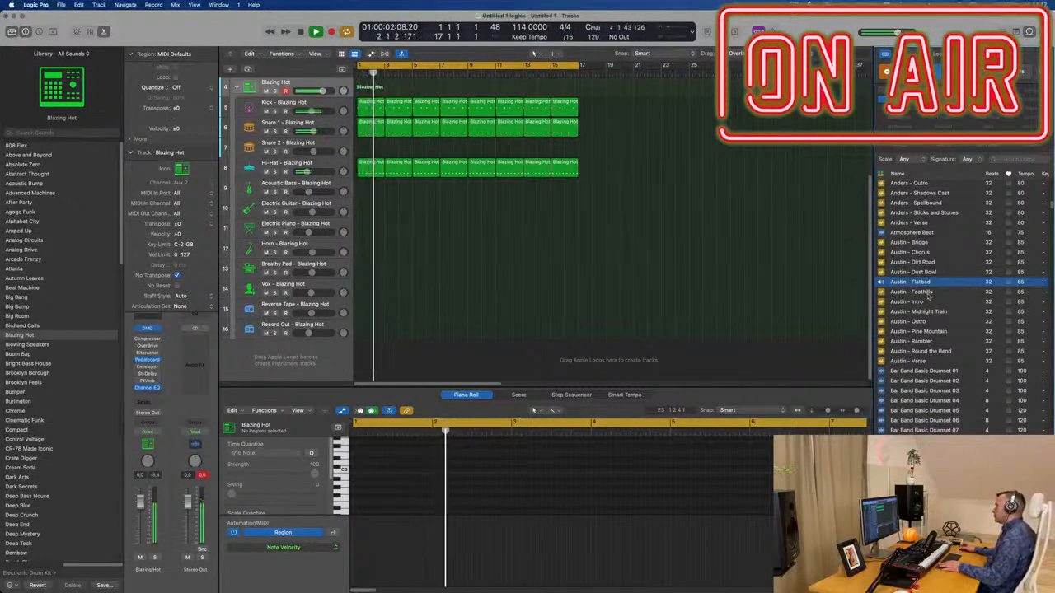
pyautogui.click(929, 293)
pyautogui.scroll(-3, 956, 309)
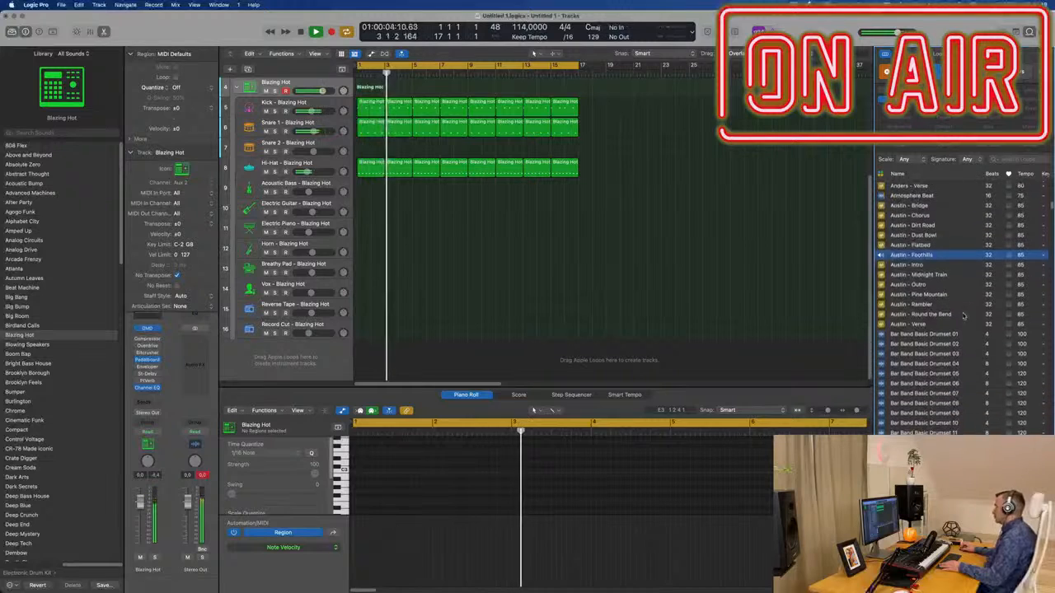
# Step: Preview the Bar Band Basic Drumset 01 and Barricade Beat loops against the playing track
pyautogui.scroll(-2, 964, 317)
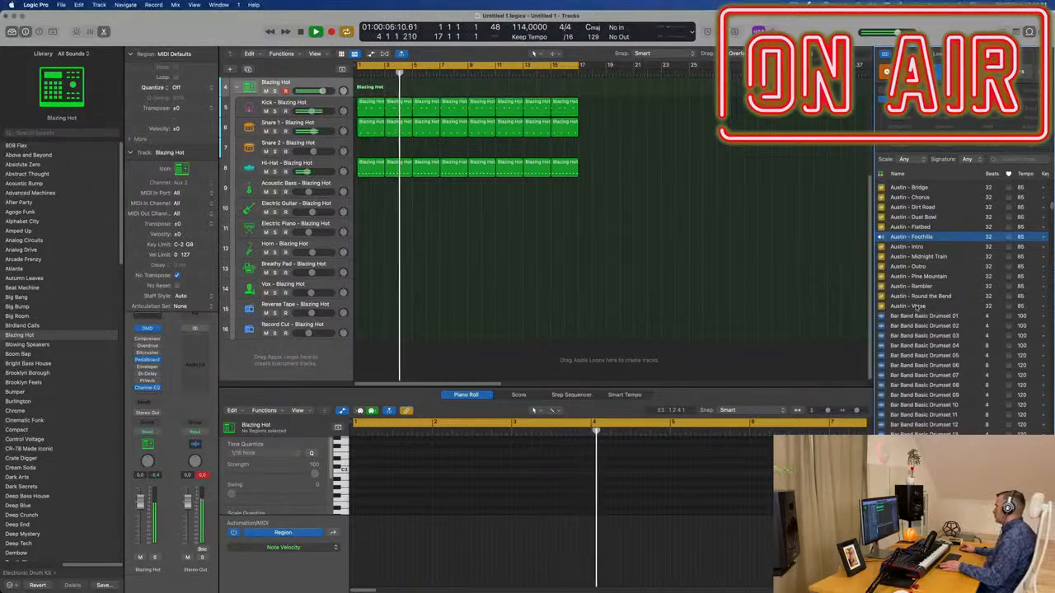
pyautogui.click(917, 308)
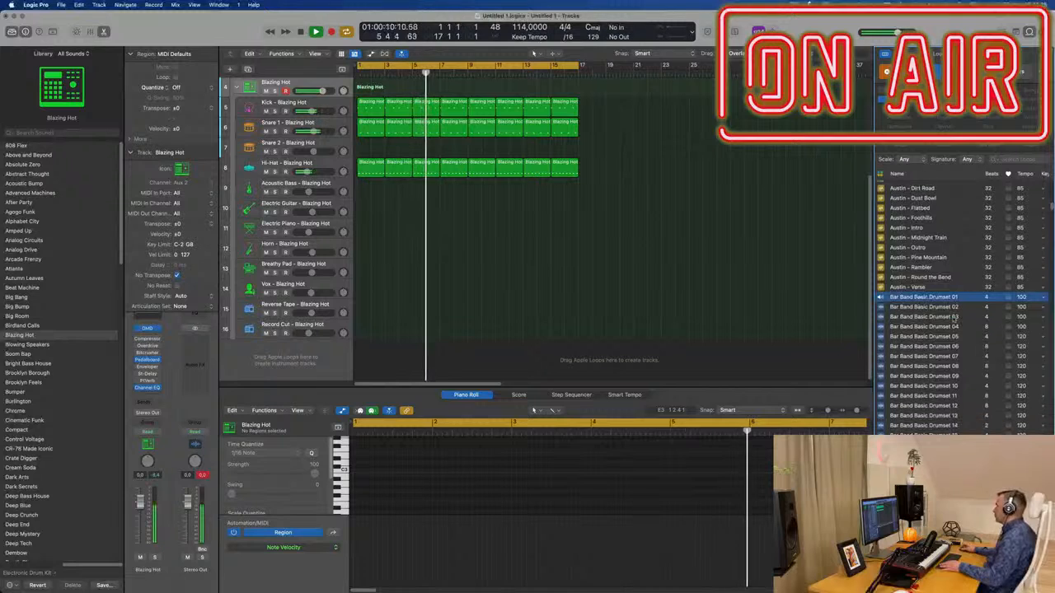
pyautogui.scroll(-3, 964, 334)
pyautogui.scroll(-2, 965, 338)
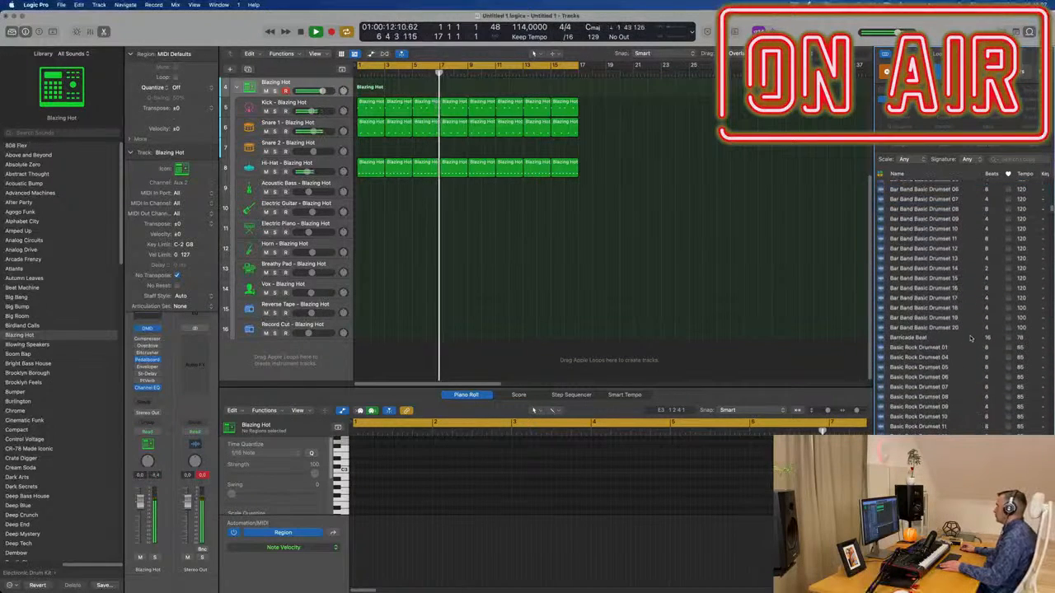
pyautogui.scroll(-3, 968, 339)
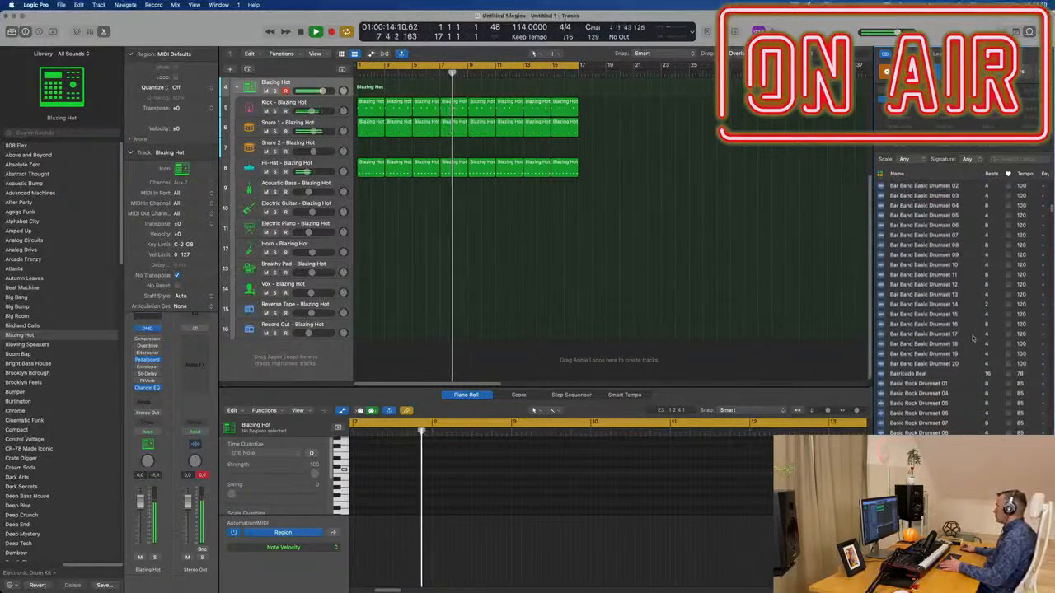
pyautogui.click(912, 358)
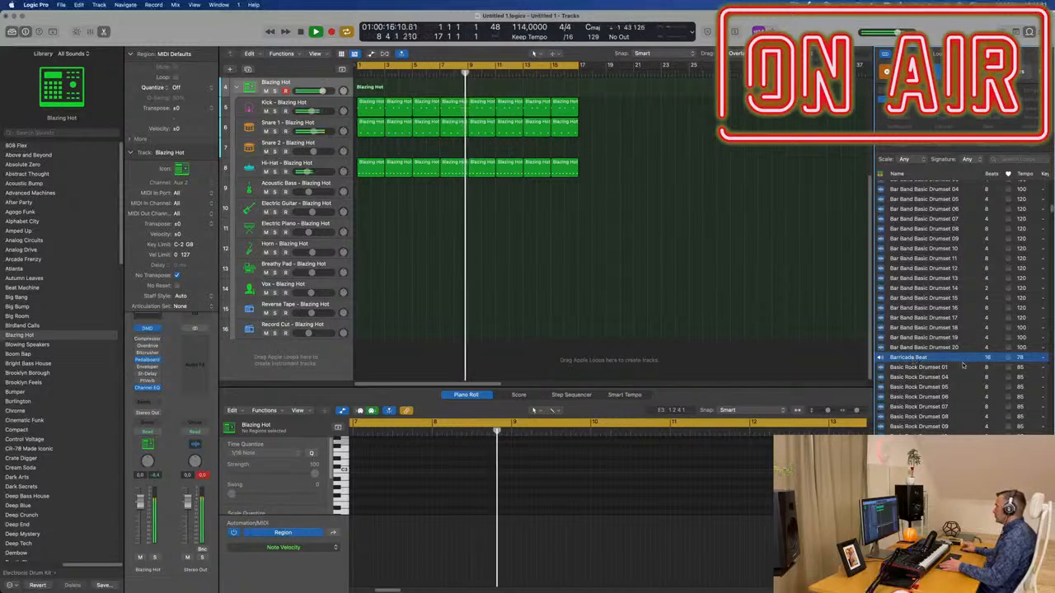
# Step: Preview the Bavarian Drums 05, Bebop Drumset 09 and Bedrock Drumset 01 loops against the playing track
pyautogui.scroll(-3, 948, 366)
pyautogui.scroll(-10, 974, 371)
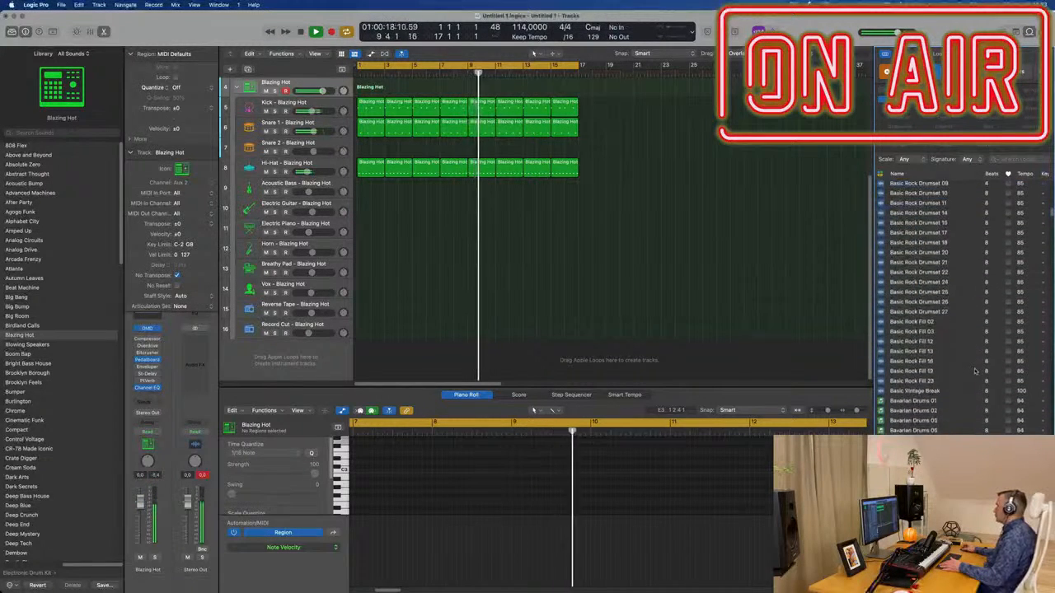
pyautogui.click(964, 341)
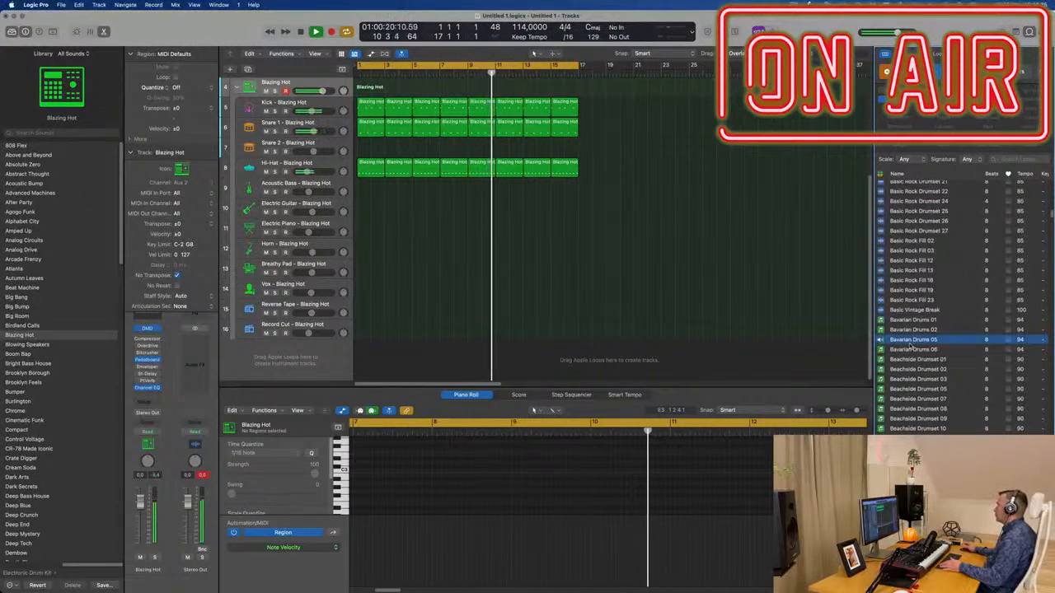
pyautogui.scroll(-8, 960, 321)
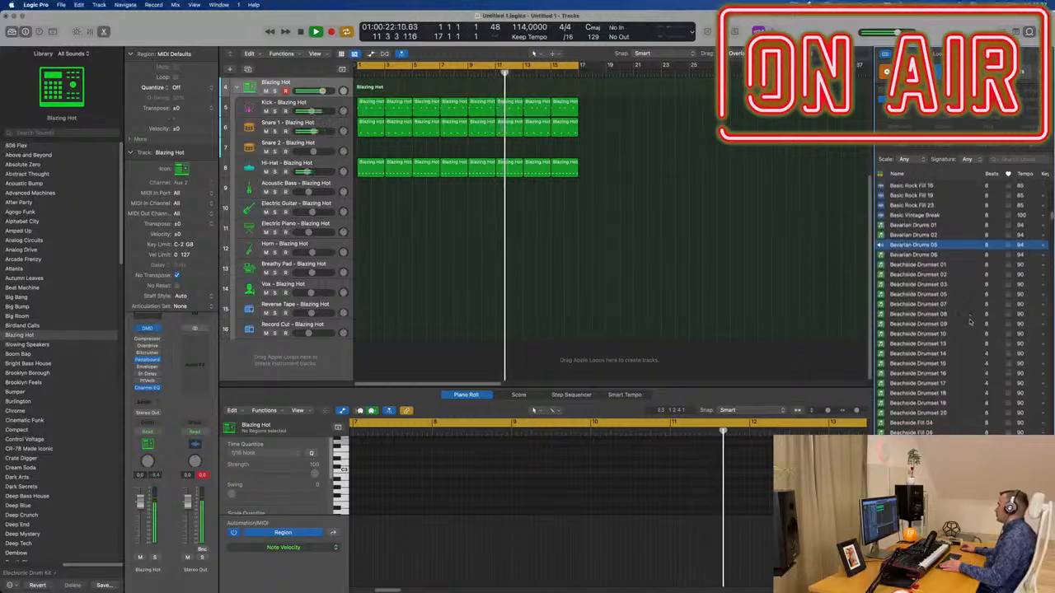
pyautogui.scroll(-5, 969, 323)
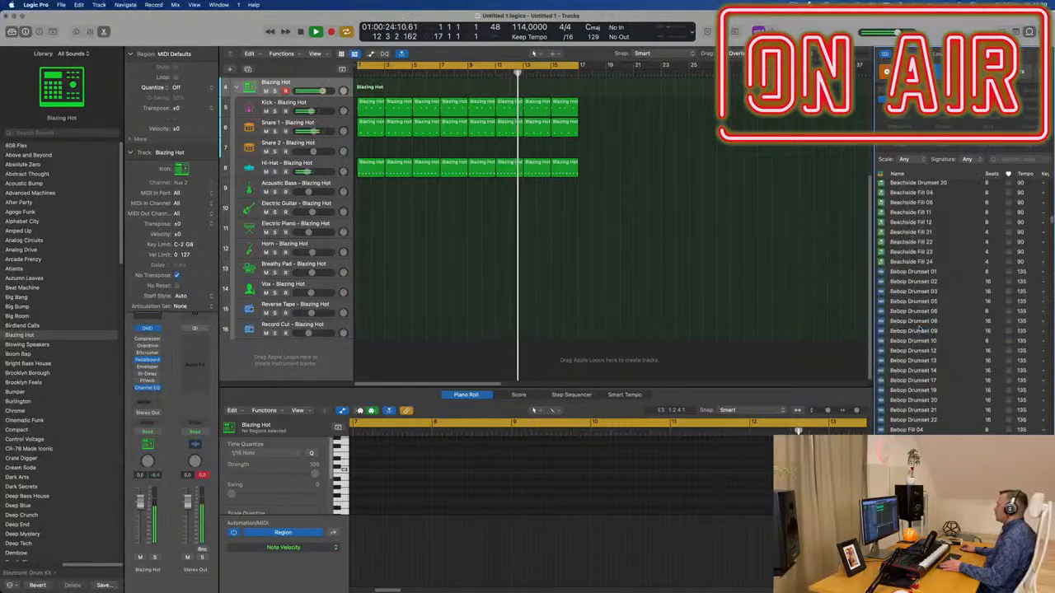
pyautogui.scroll(-5, 960, 347)
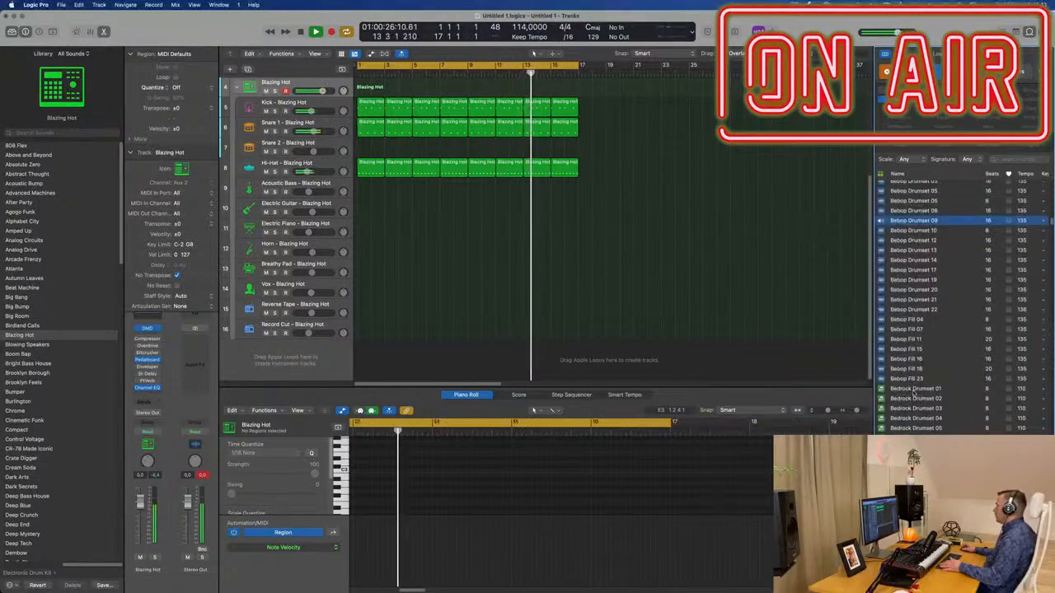
pyautogui.click(913, 390)
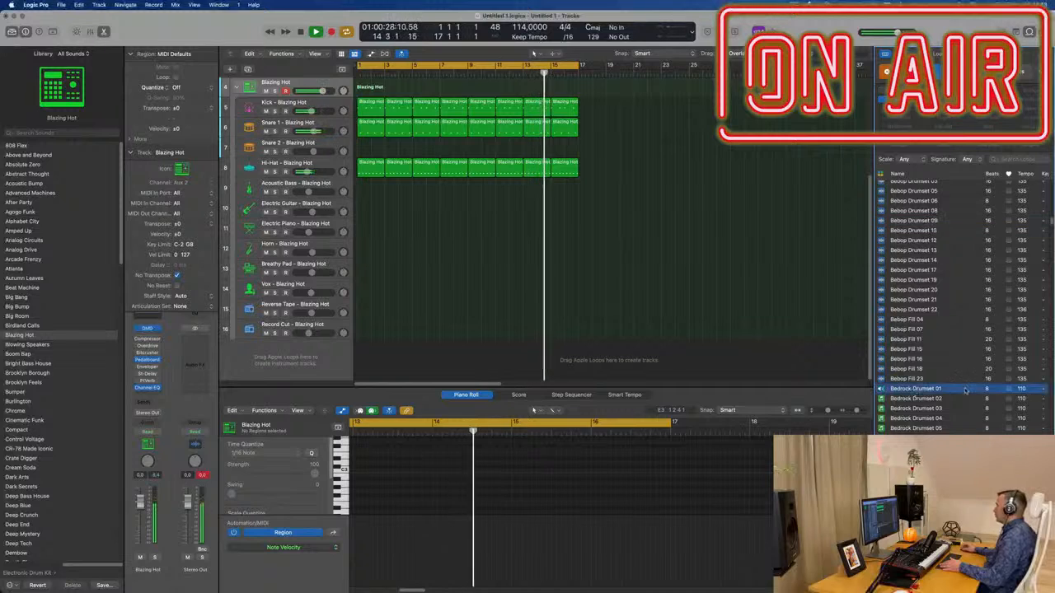
# Step: Preview the Benny - Britown and Benny - Funky Bros. drum loops against the playing track
pyautogui.scroll(-4, 980, 384)
pyautogui.scroll(-4, 980, 384)
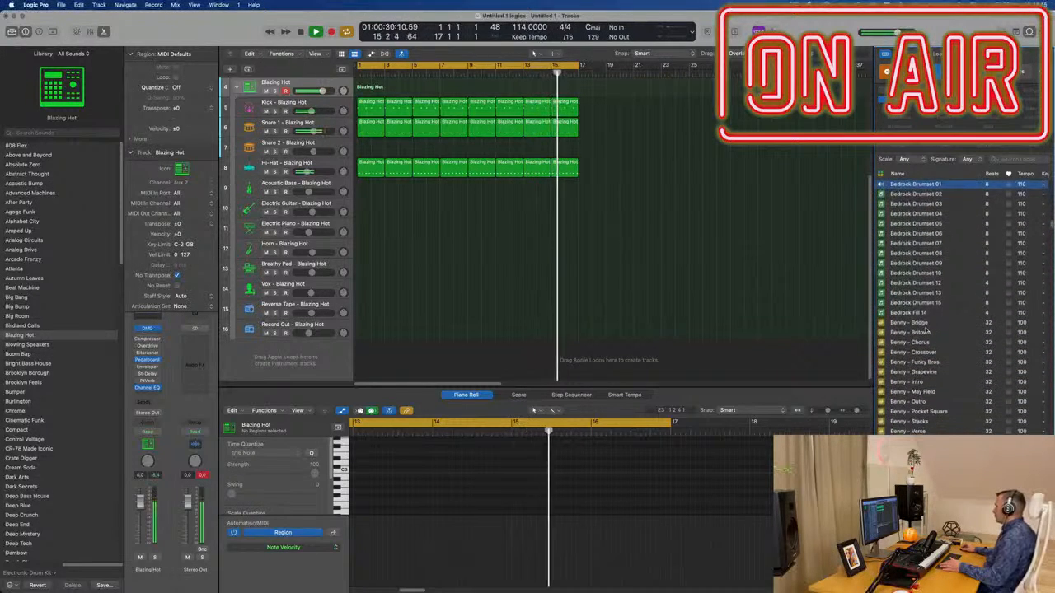
pyautogui.click(925, 331)
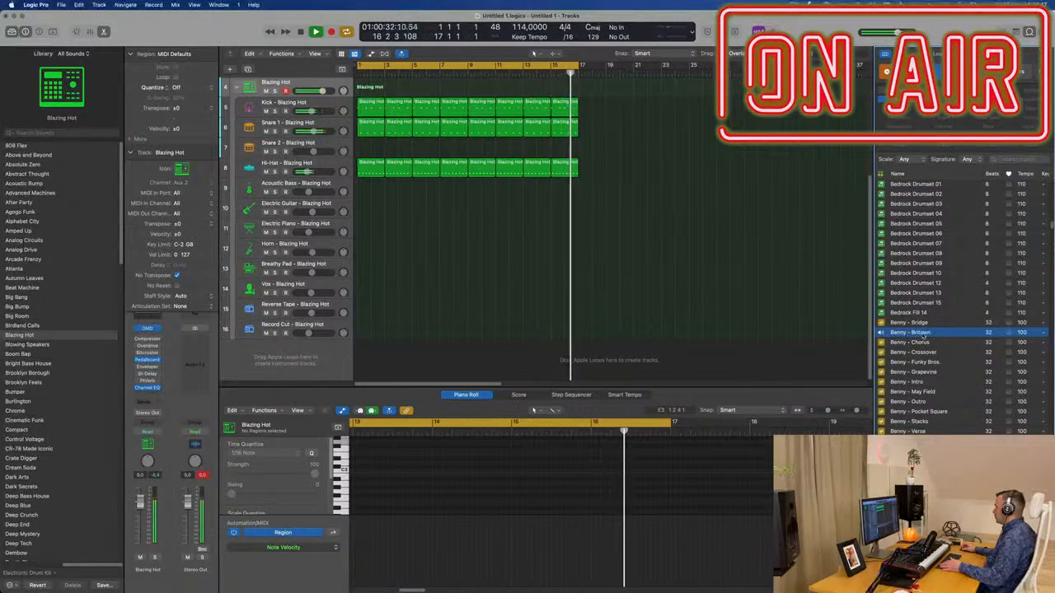
pyautogui.scroll(-1, 958, 357)
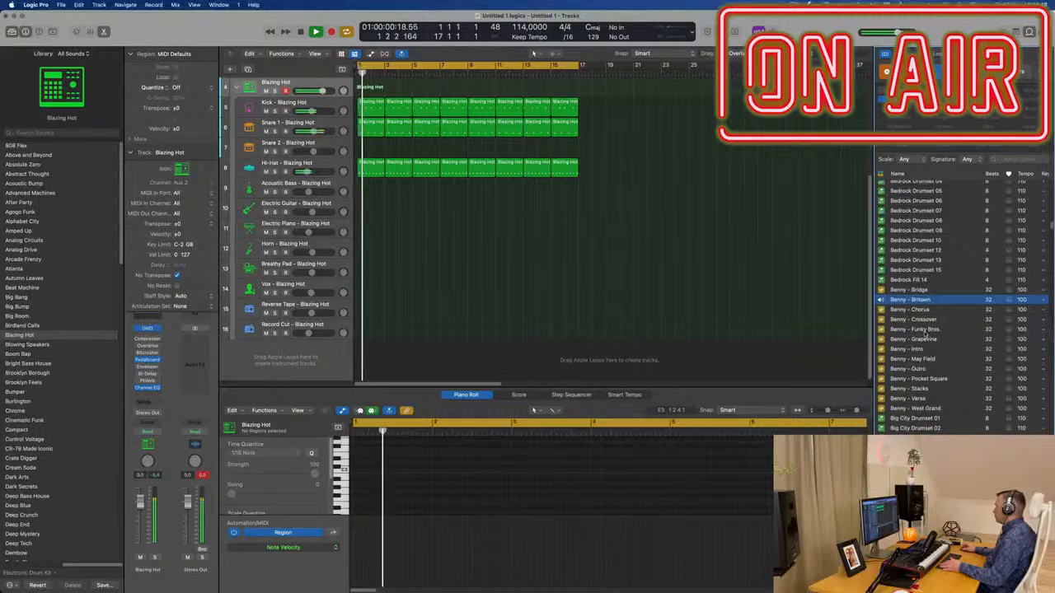
pyautogui.click(926, 330)
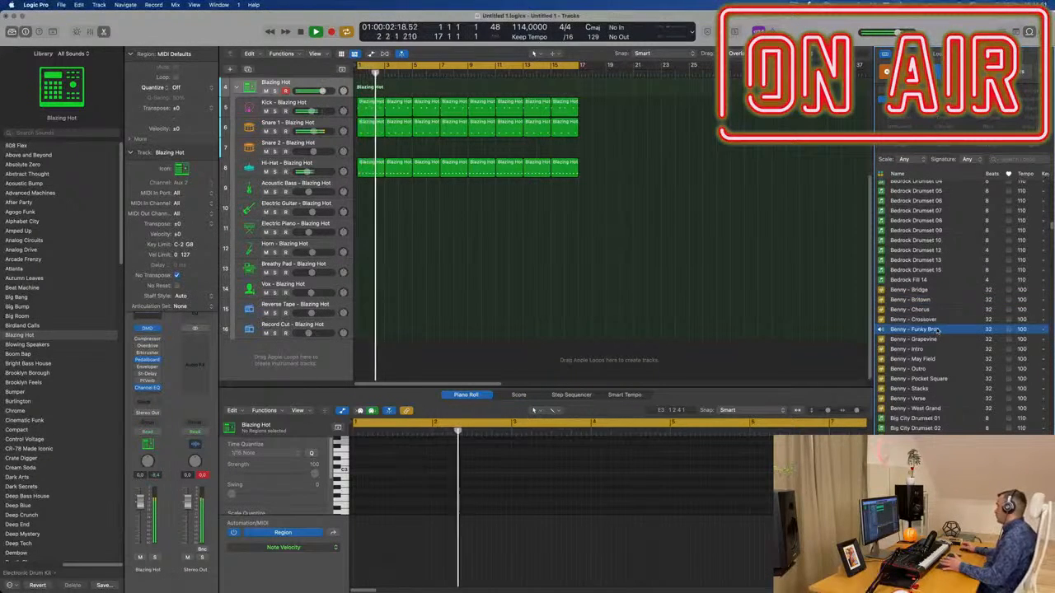
# Step: Add the Benny - Funky Bros. loop on a new track from bar 1, repeat it once to fill 16 bars, and select both regions
pyautogui.scroll(-2, 964, 340)
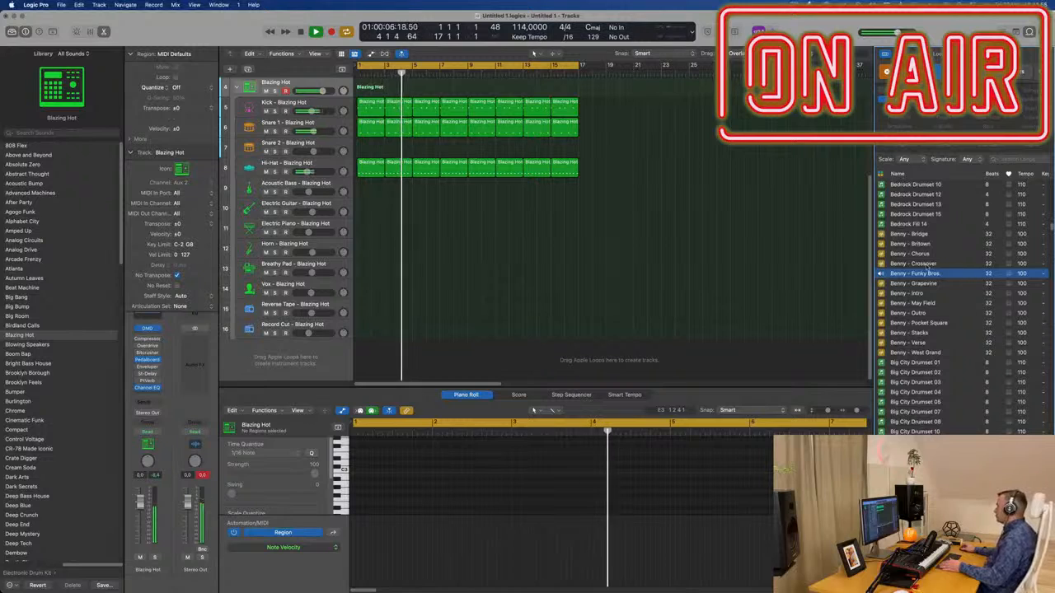
pyautogui.moveTo(929, 273); pyautogui.dragTo(390, 360)
pyautogui.moveTo(418, 395); pyautogui.dragTo(383, 395)
pyautogui.press('space')
pyautogui.press('space')
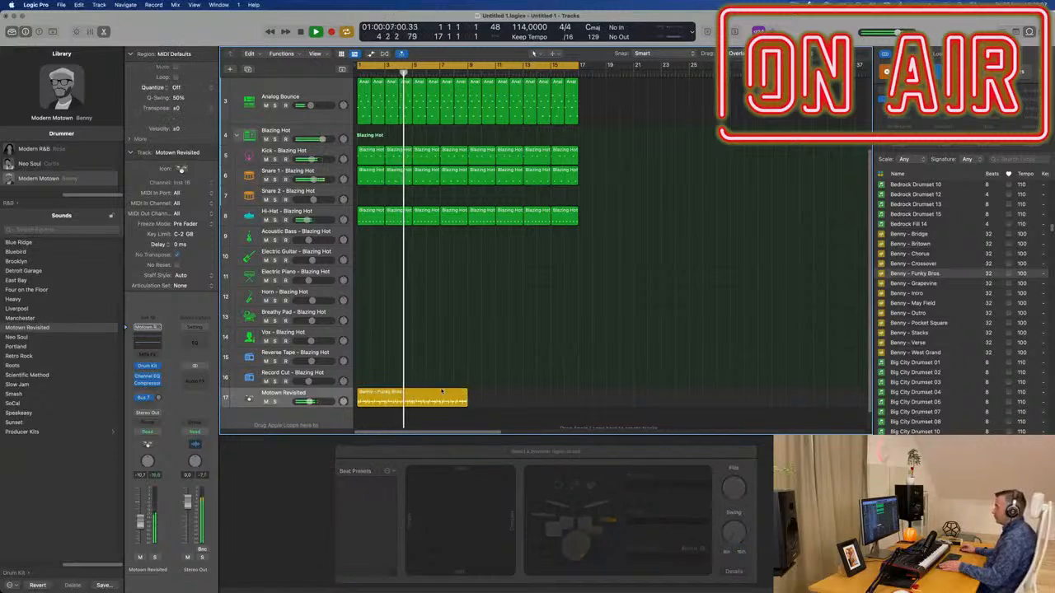
pyautogui.press('super+r')
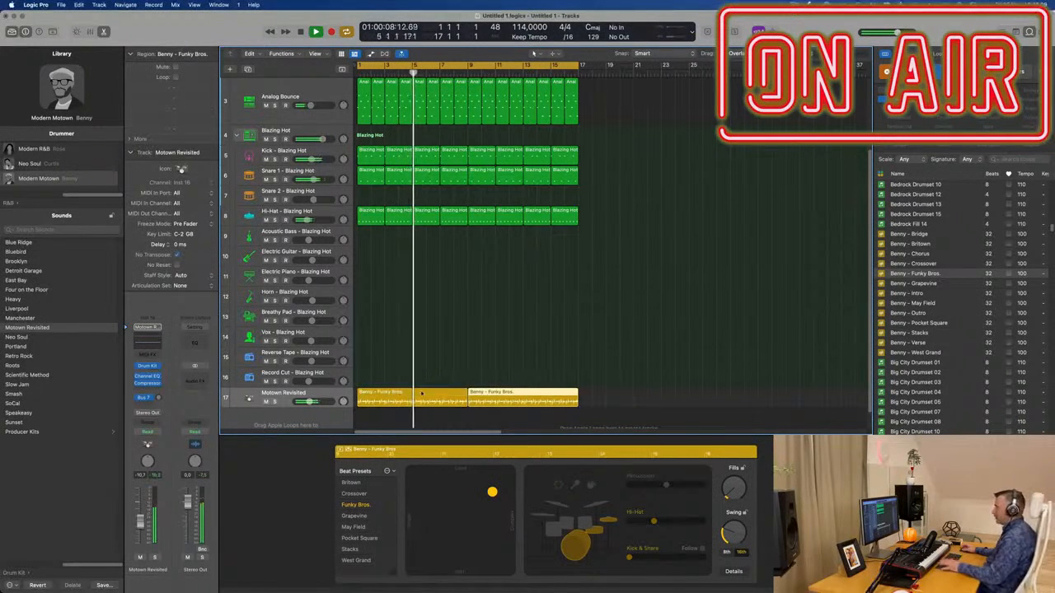
pyautogui.click(327, 393)
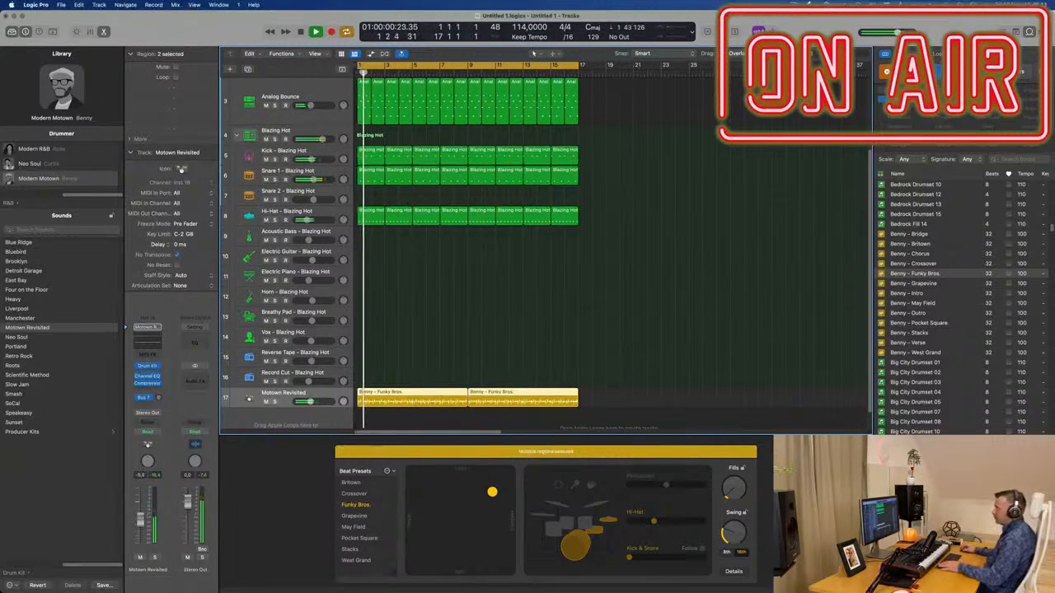
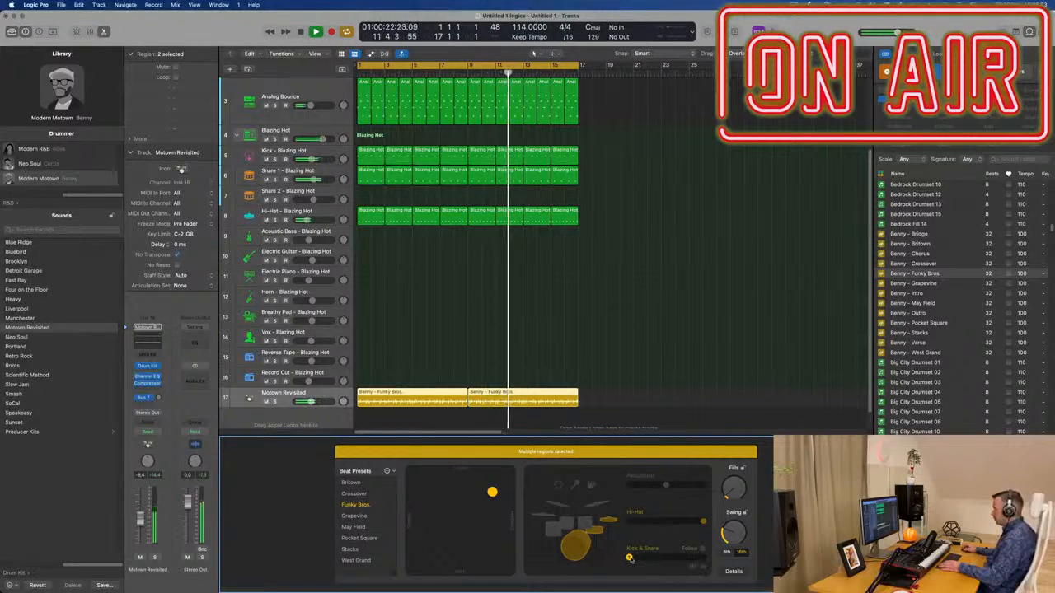
# Step: Try Kick & Snare Follow with Analog Bounce, and settle on a Kick & Snare variation slightly above the middle with Follow off
pyautogui.moveTo(630, 557); pyautogui.dragTo(660, 557)
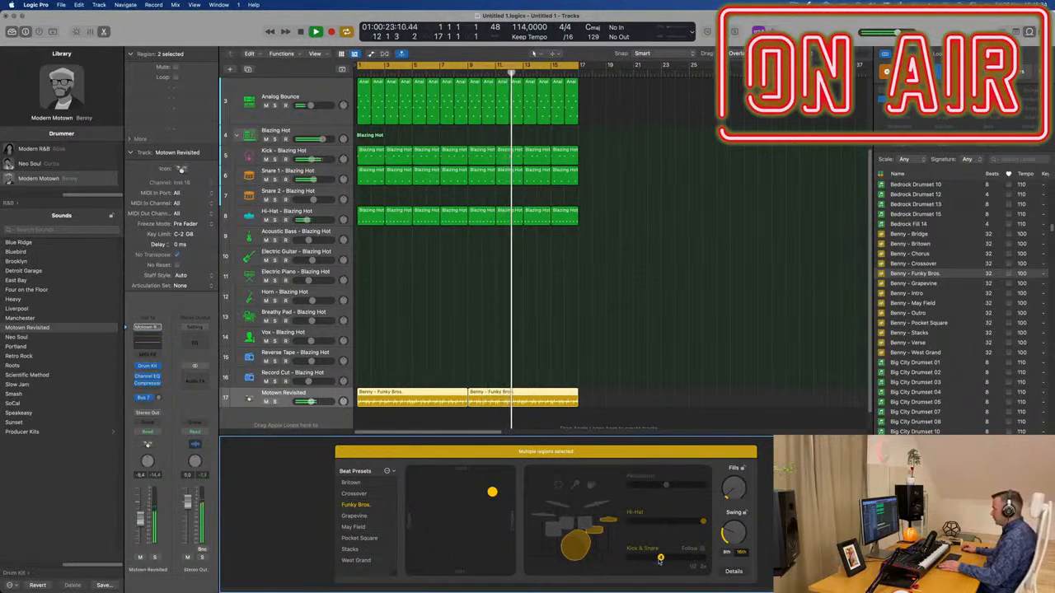
pyautogui.click(701, 549)
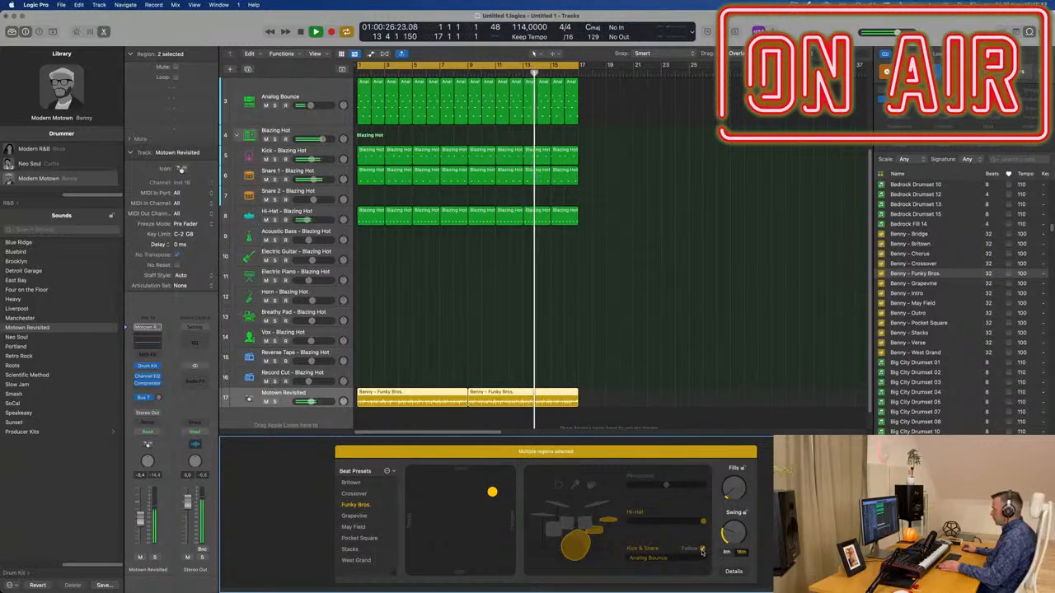
pyautogui.click(701, 550)
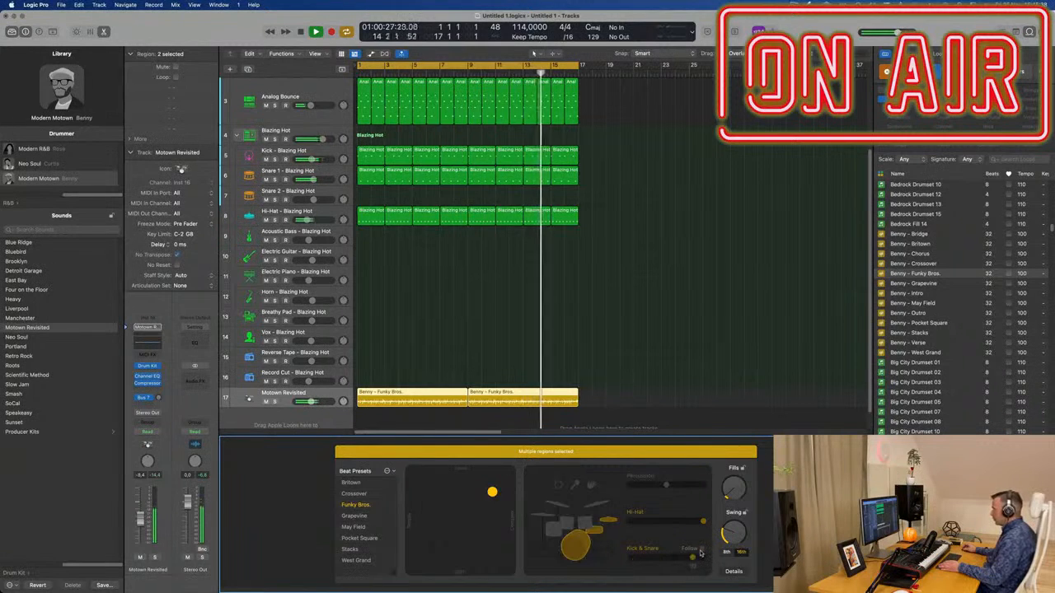
pyautogui.click(701, 550)
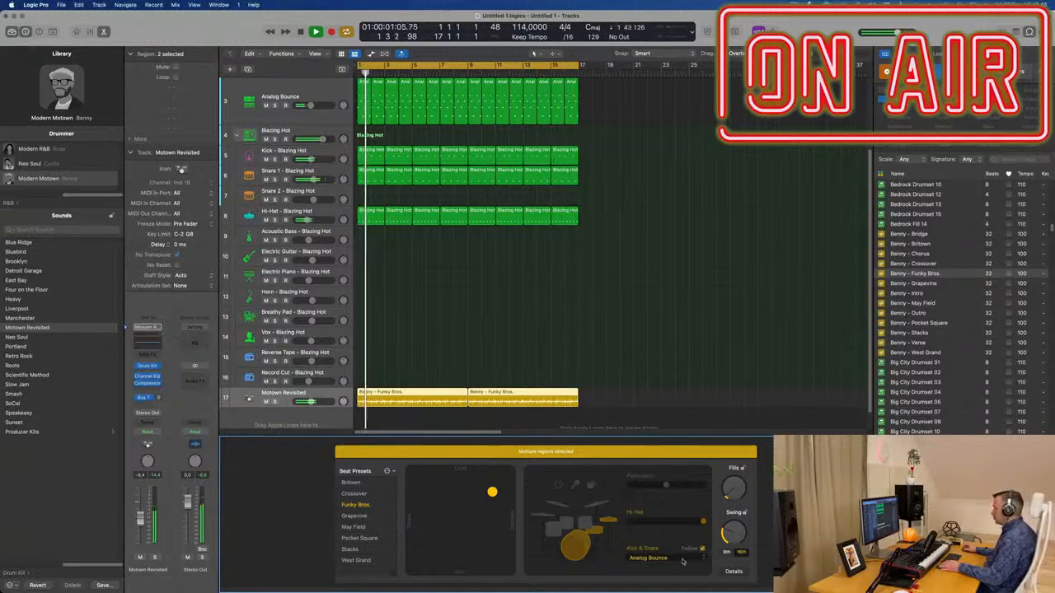
pyautogui.click(687, 561)
pyautogui.click(682, 543)
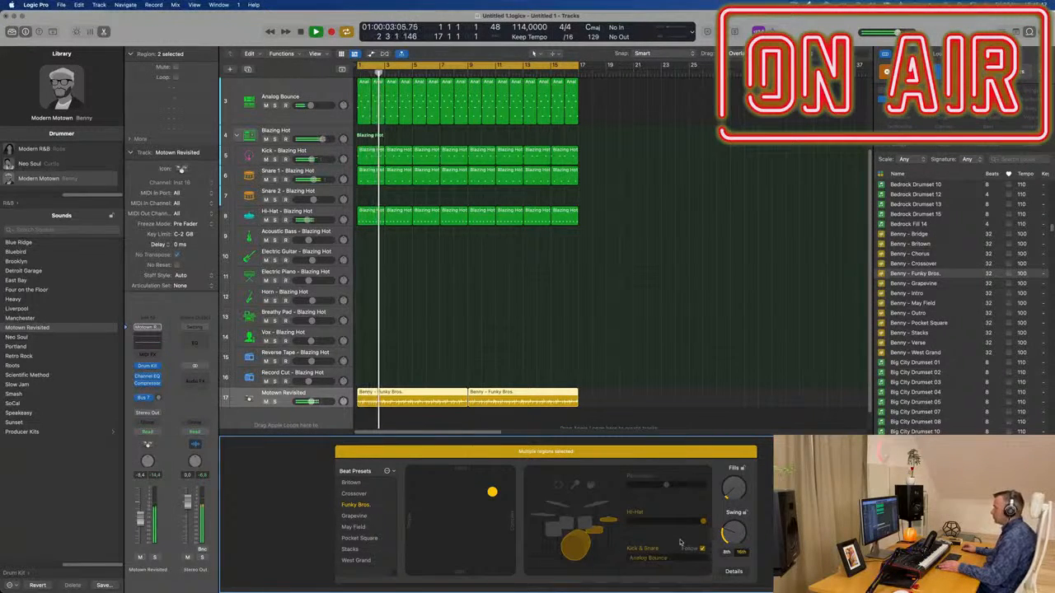
pyautogui.click(702, 549)
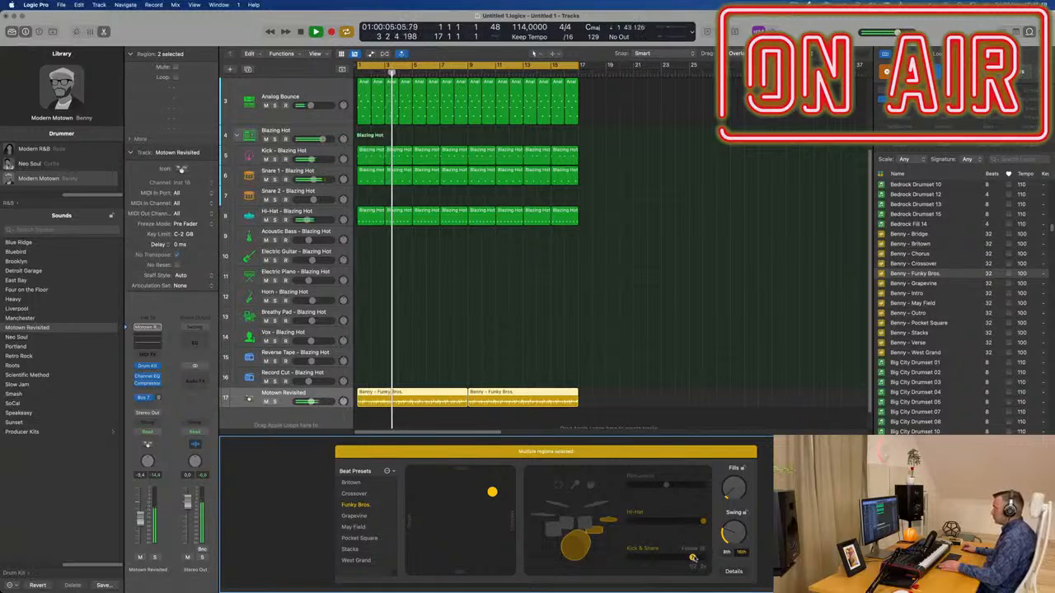
pyautogui.moveTo(692, 557); pyautogui.dragTo(672, 557)
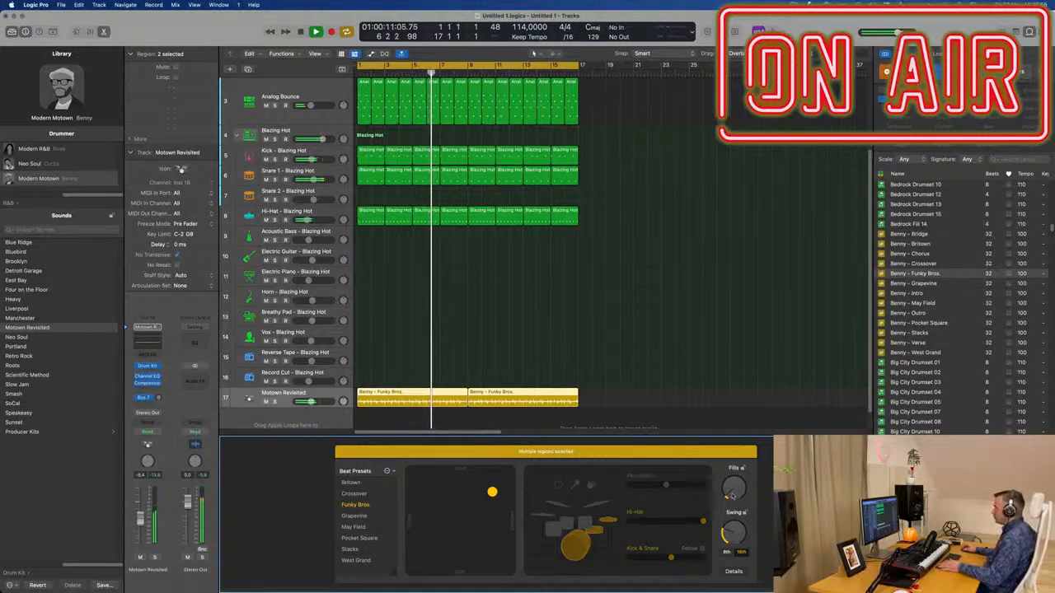
# Step: Raise the Fills amount of both Benny - Funky Bros. regions toward the middle and deselect the regions
pyautogui.moveTo(734, 492); pyautogui.dragTo(739, 482)
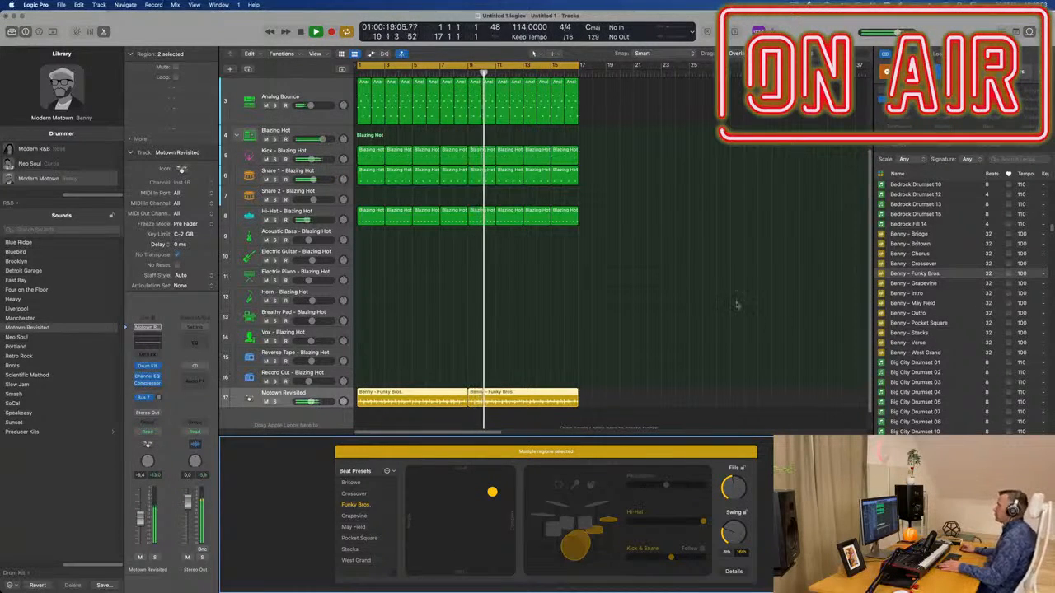
pyautogui.click(737, 304)
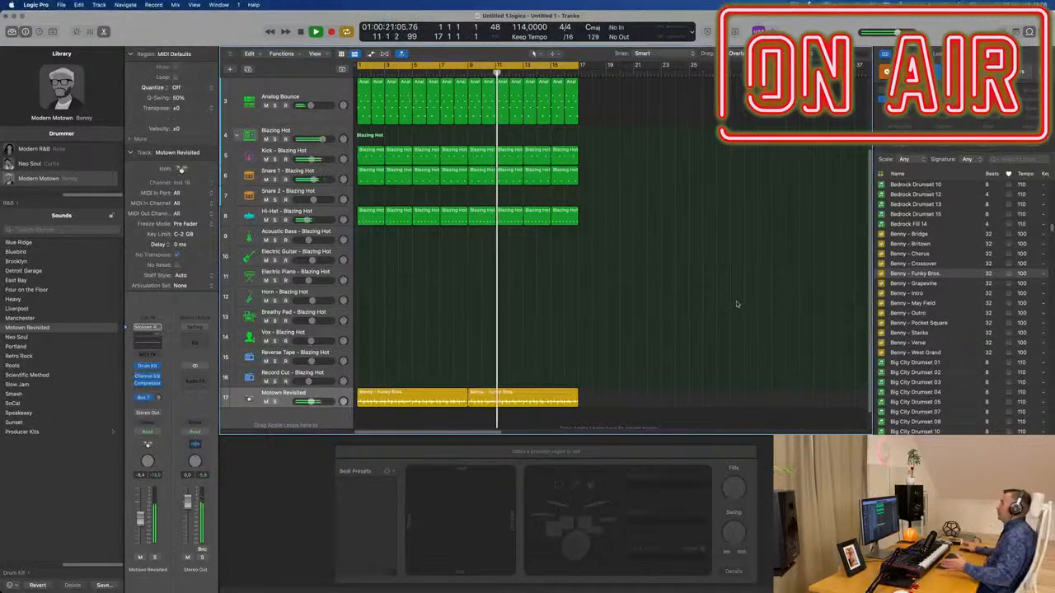
# Step: Duplicate the first Analog Bounce track, the Alchemy bass, as an empty track with the same settings
pyautogui.scroll(5, 561, 262)
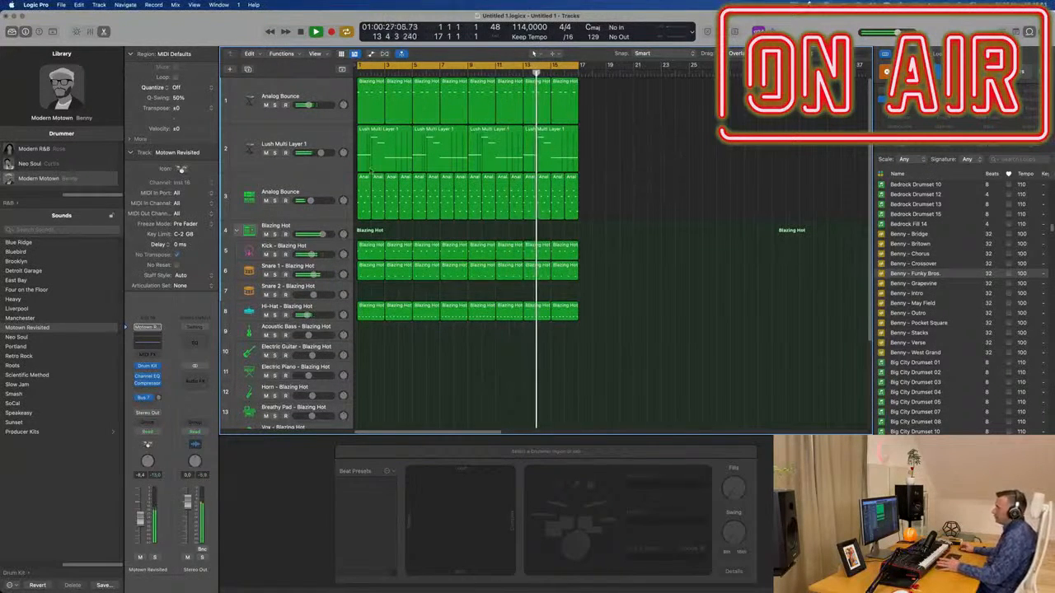
pyautogui.click(324, 188)
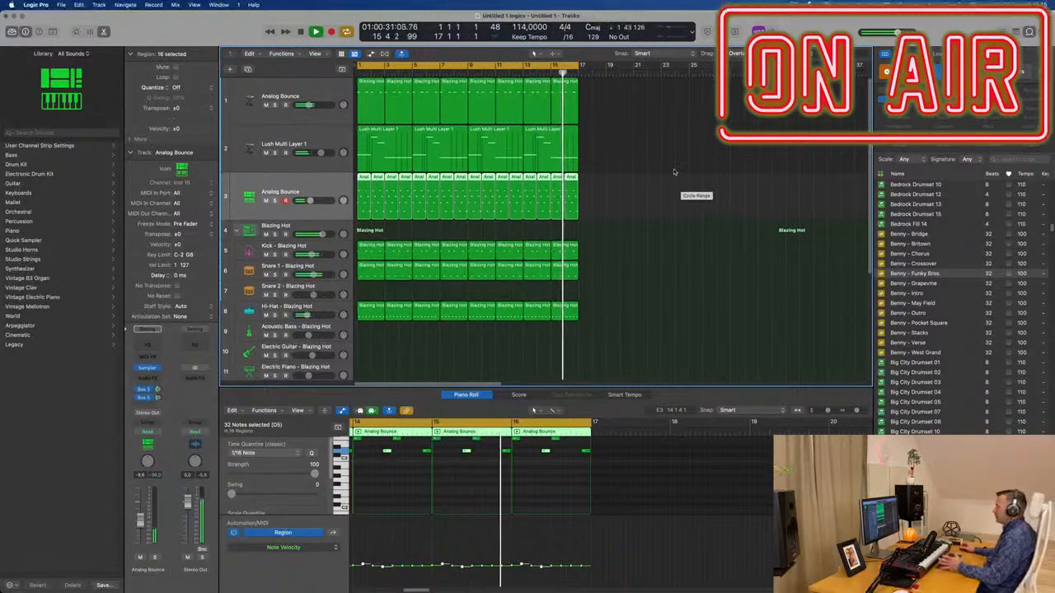
pyautogui.click(332, 140)
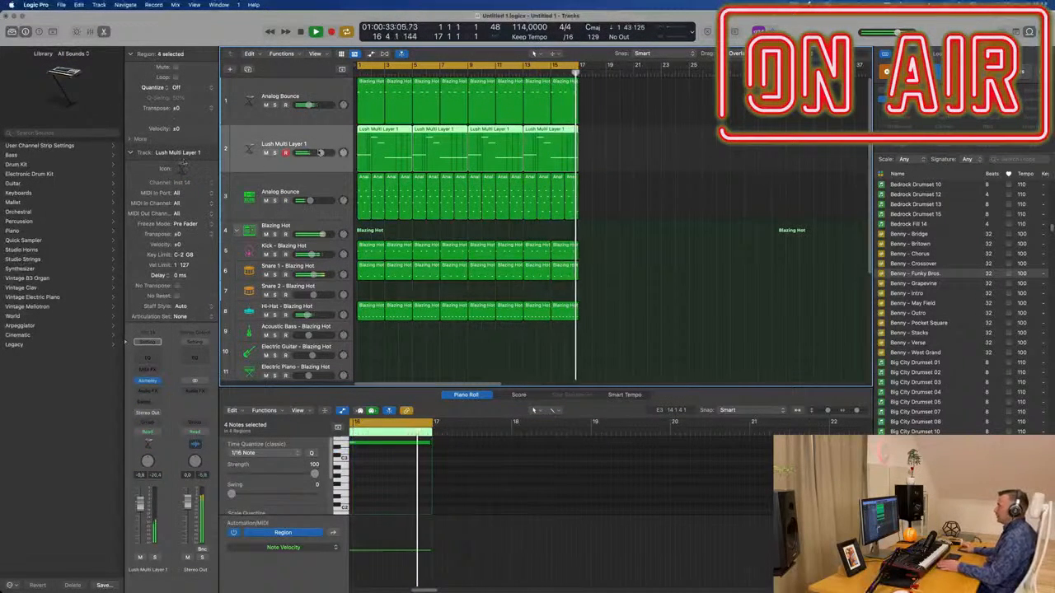
pyautogui.click(311, 183)
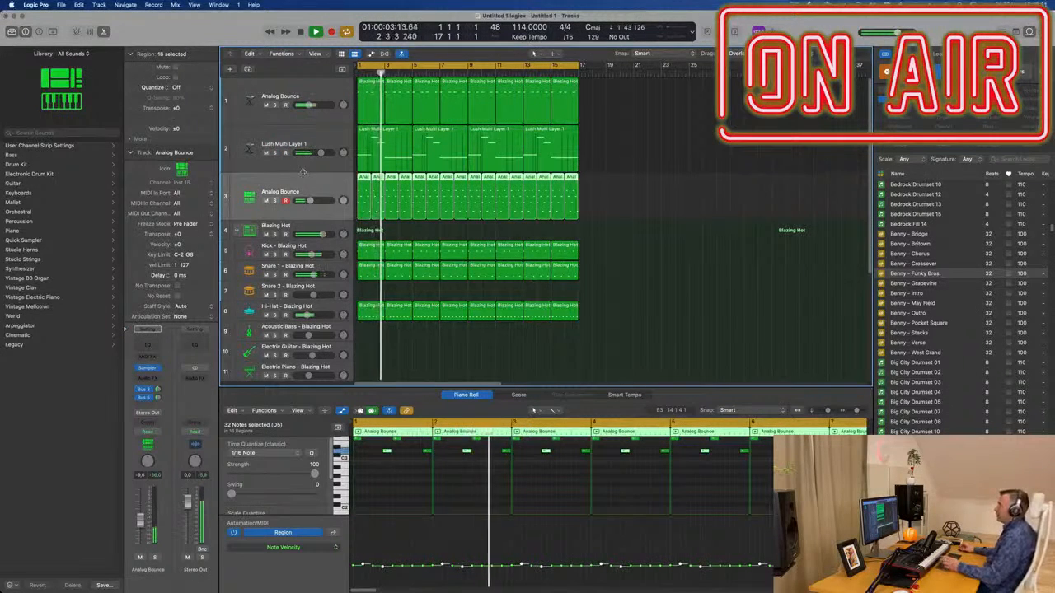
pyautogui.click(326, 84)
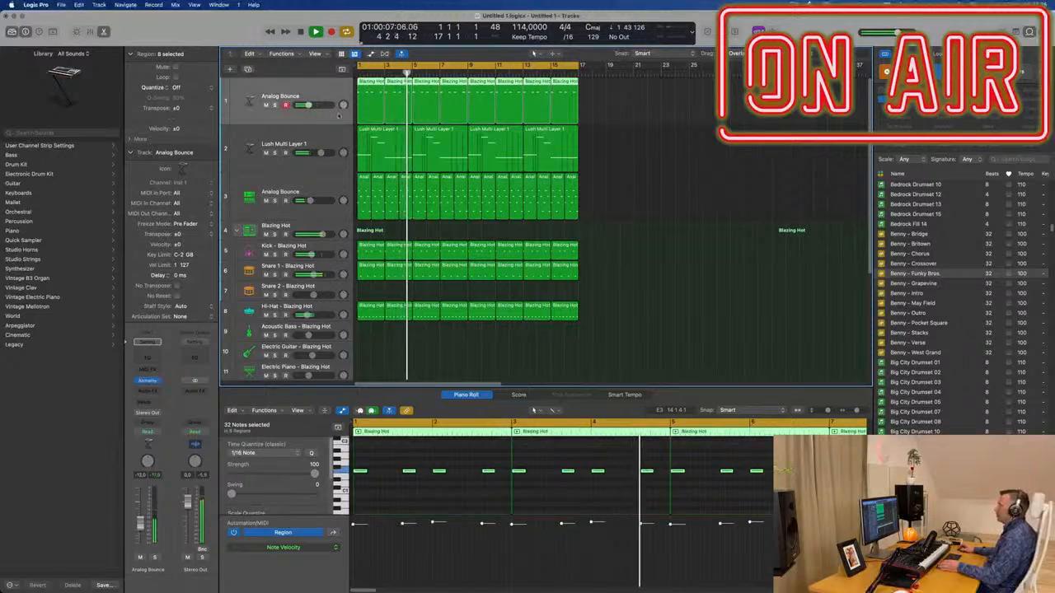
pyautogui.press('super+d')
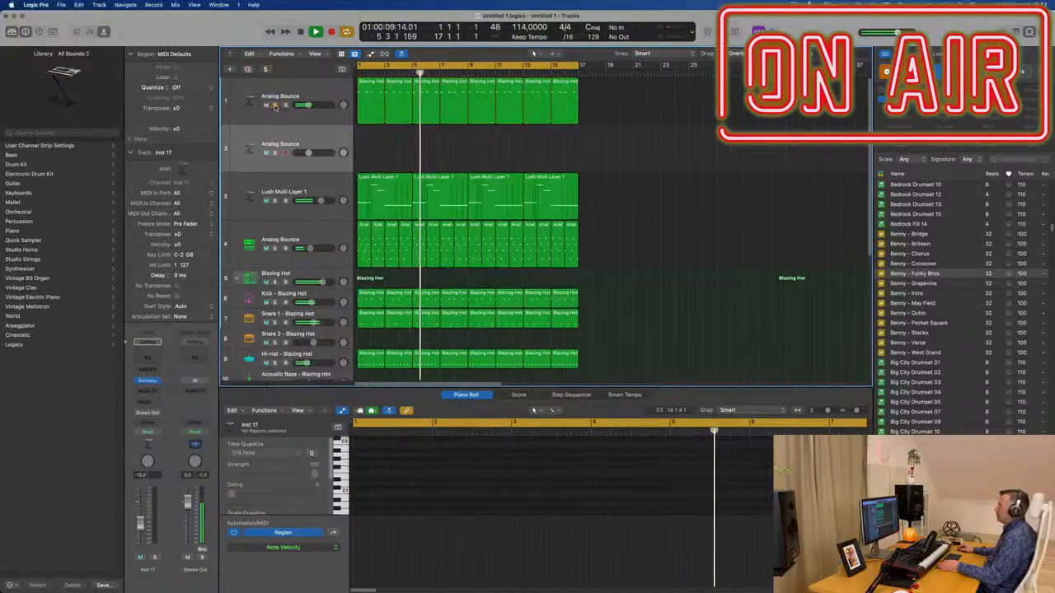
# Step: Move the first Lush Multi Layer 1 region to bar 1 of the duplicated Analog Bounce track and refill its gap with a copy
pyautogui.click(392, 192)
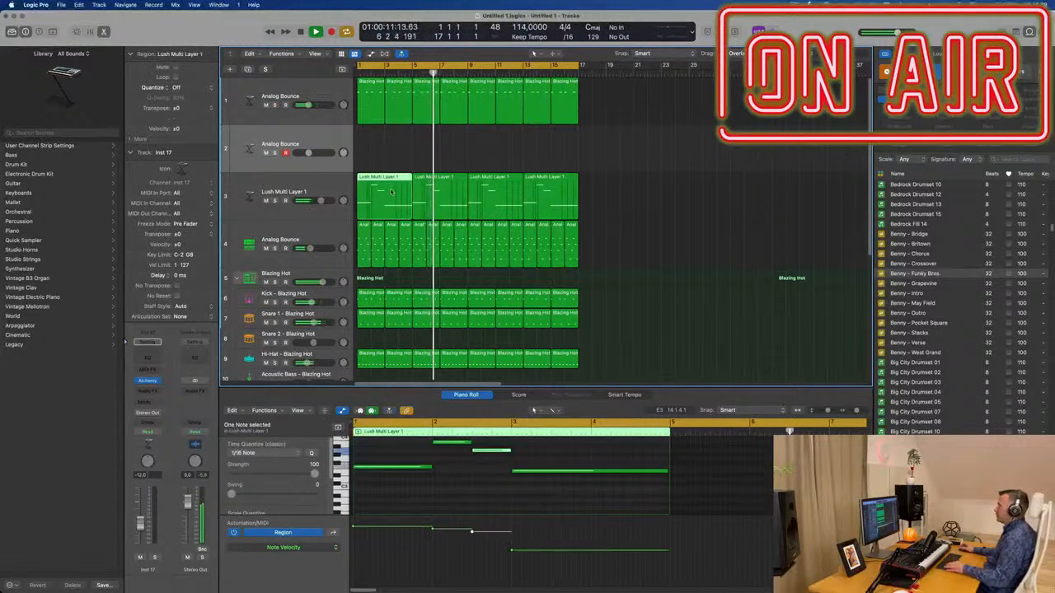
pyautogui.moveTo(391, 192); pyautogui.dragTo(389, 145)
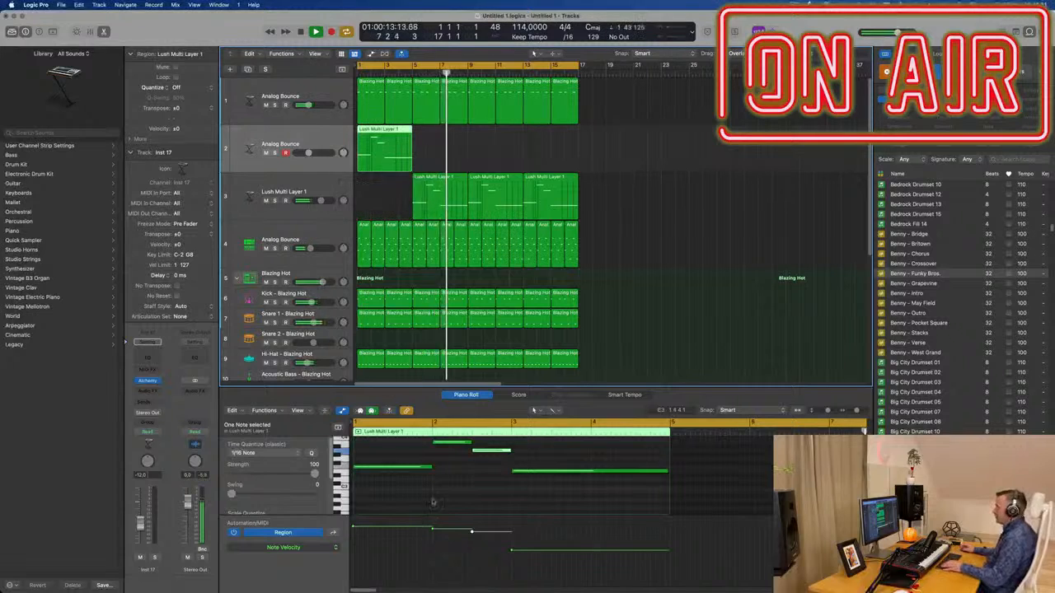
pyautogui.scroll(2, 449, 478)
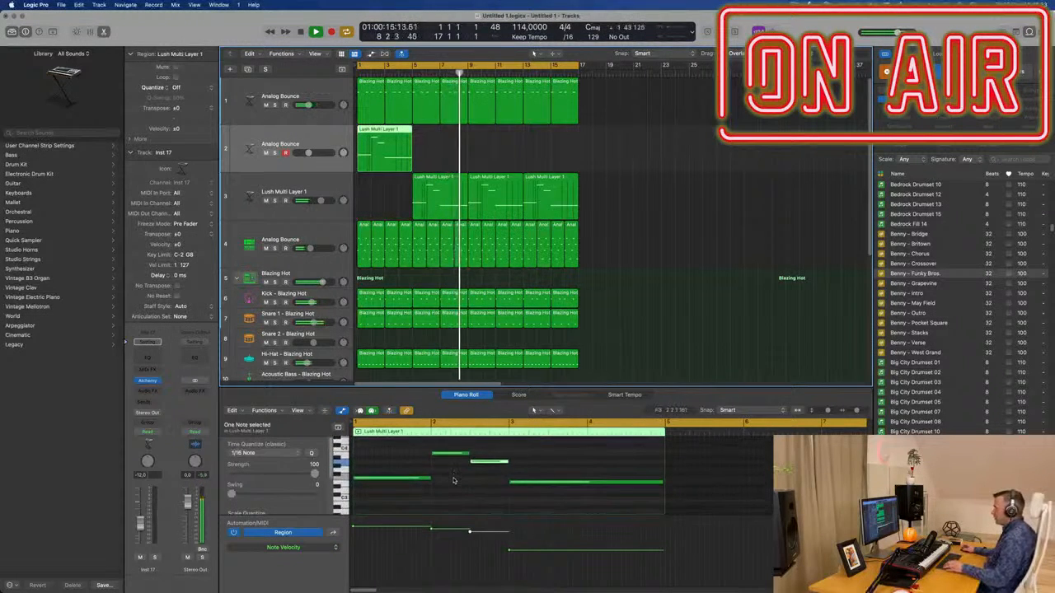
pyautogui.press('super+a')
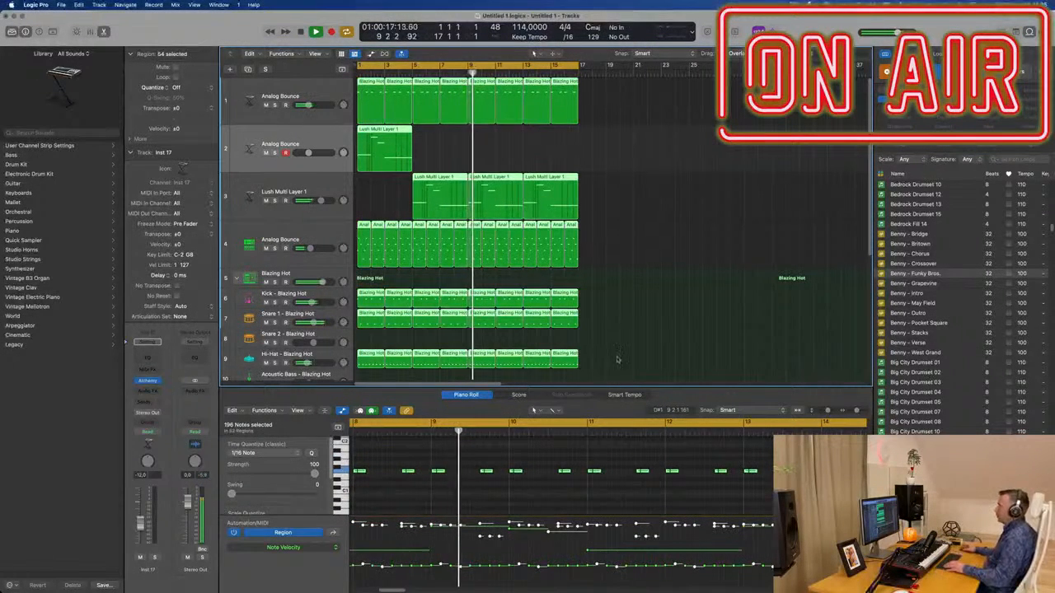
pyautogui.click(460, 152)
pyautogui.moveTo(440, 191); pyautogui.dragTo(388, 190)
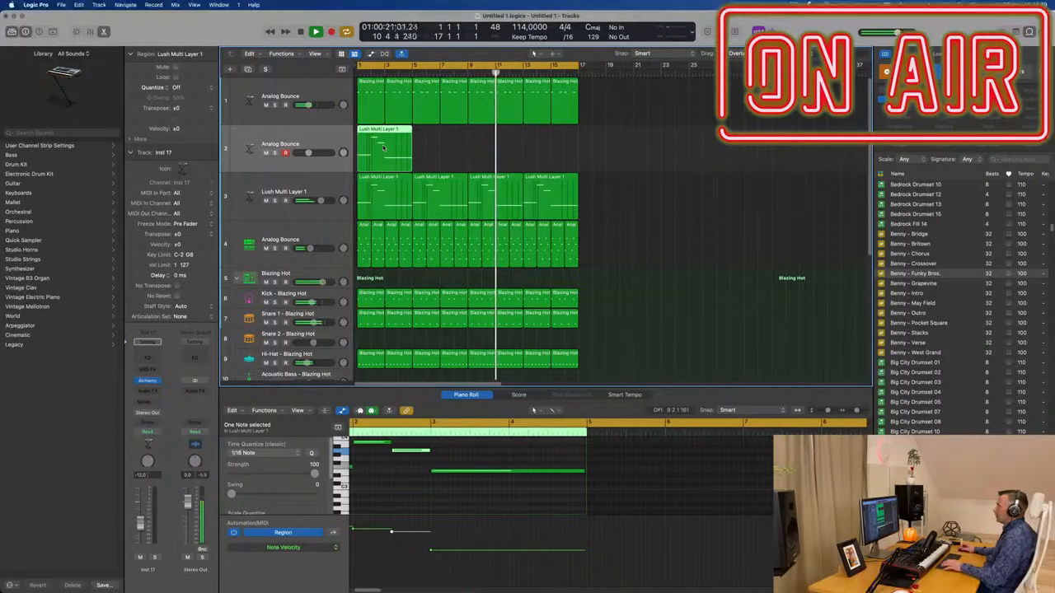
pyautogui.click(416, 478)
pyautogui.press('super+s')
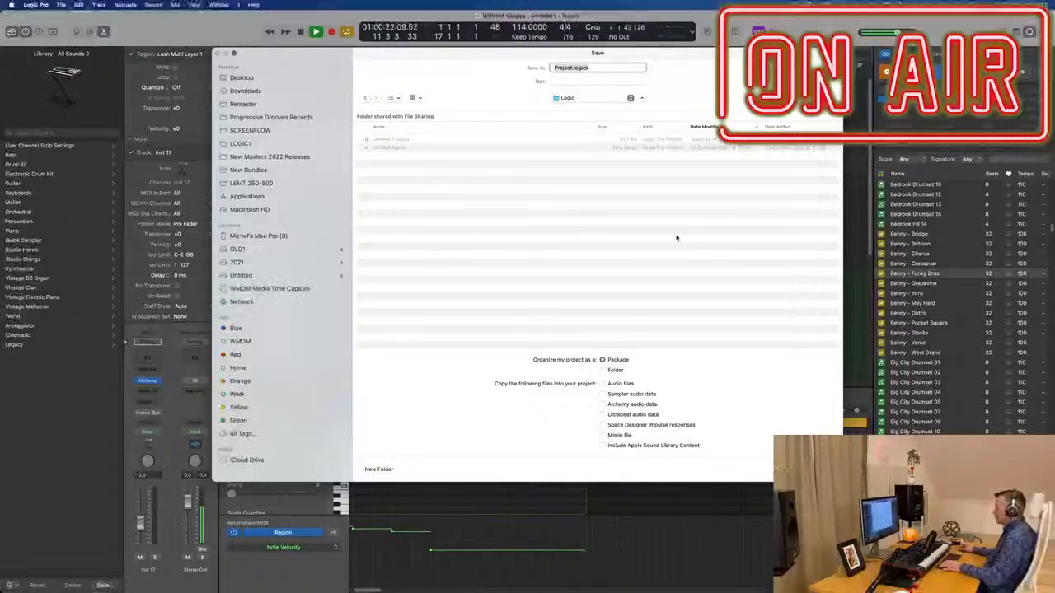
pyautogui.press('Escape')
pyautogui.press('space')
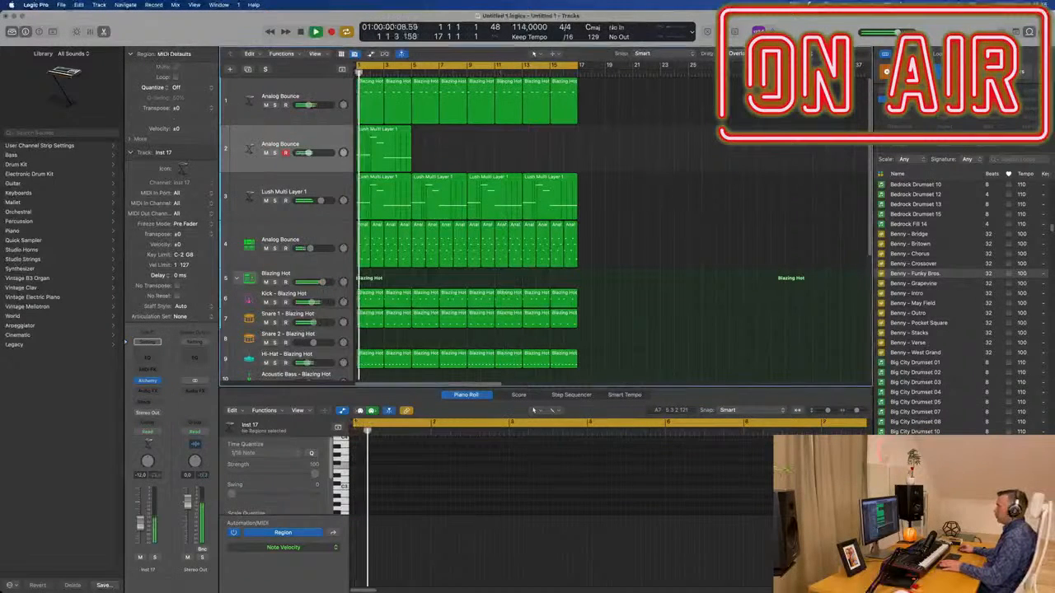
# Step: Transpose all four notes of the region on the duplicated Analog Bounce track down in octave steps and return the playhead to the start
pyautogui.press('super+a')
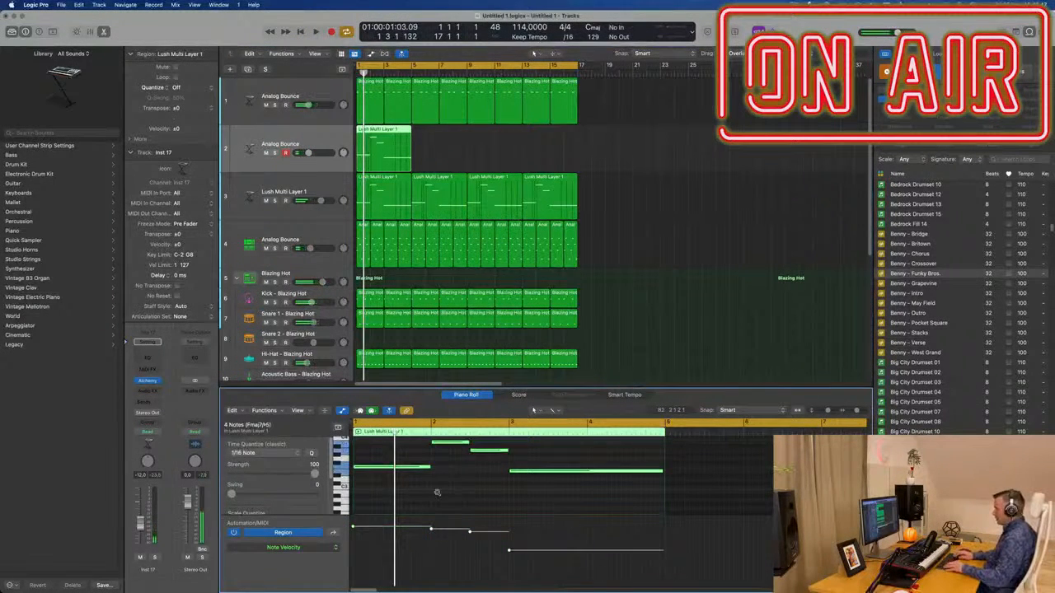
pyautogui.hotkey('shift', 'alt', 'Down')
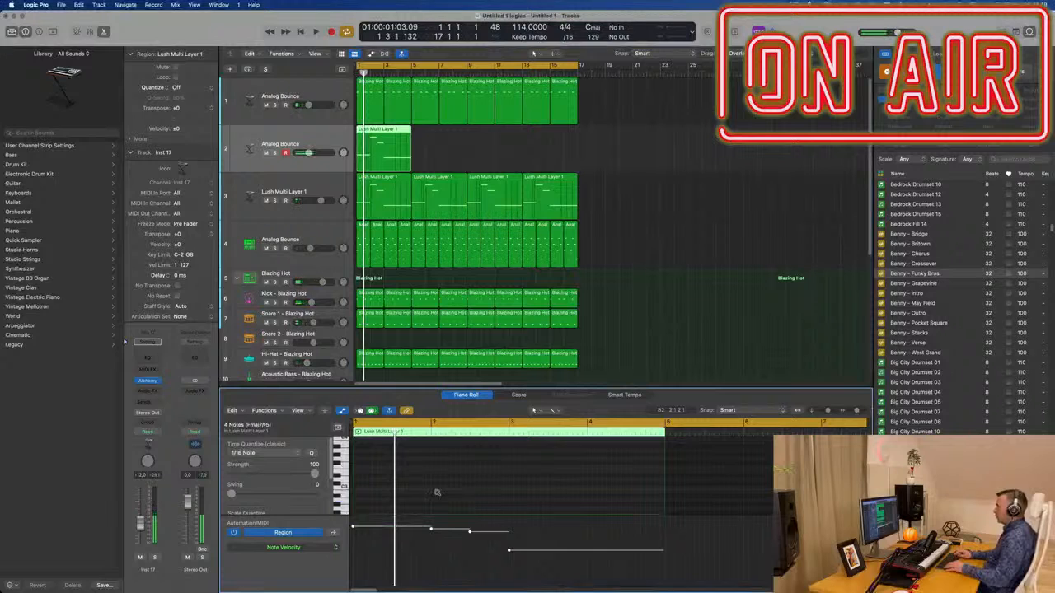
pyautogui.scroll(-3, 466, 222)
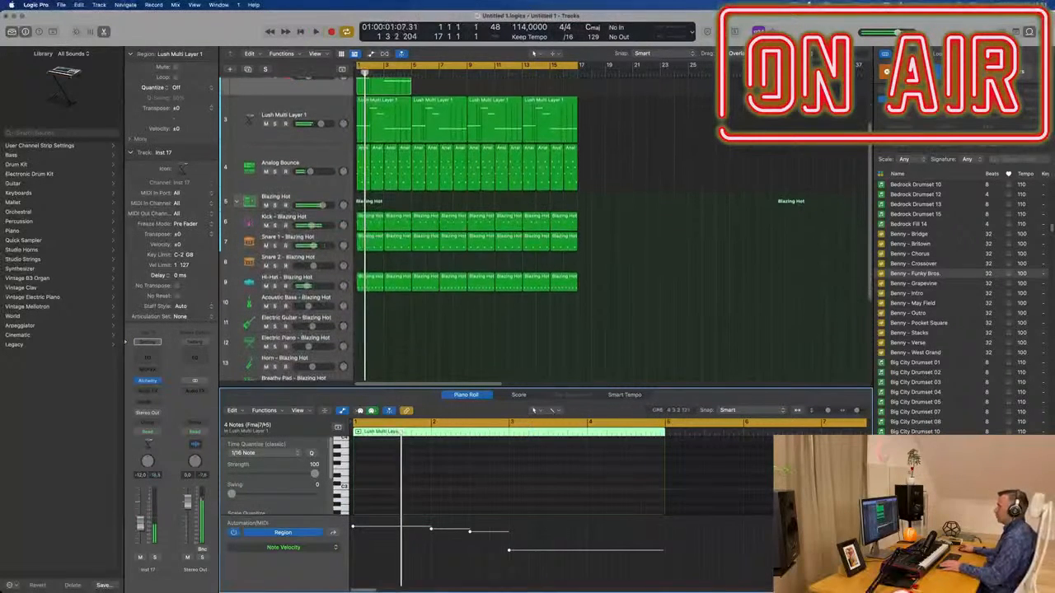
pyautogui.scroll(3, 466, 223)
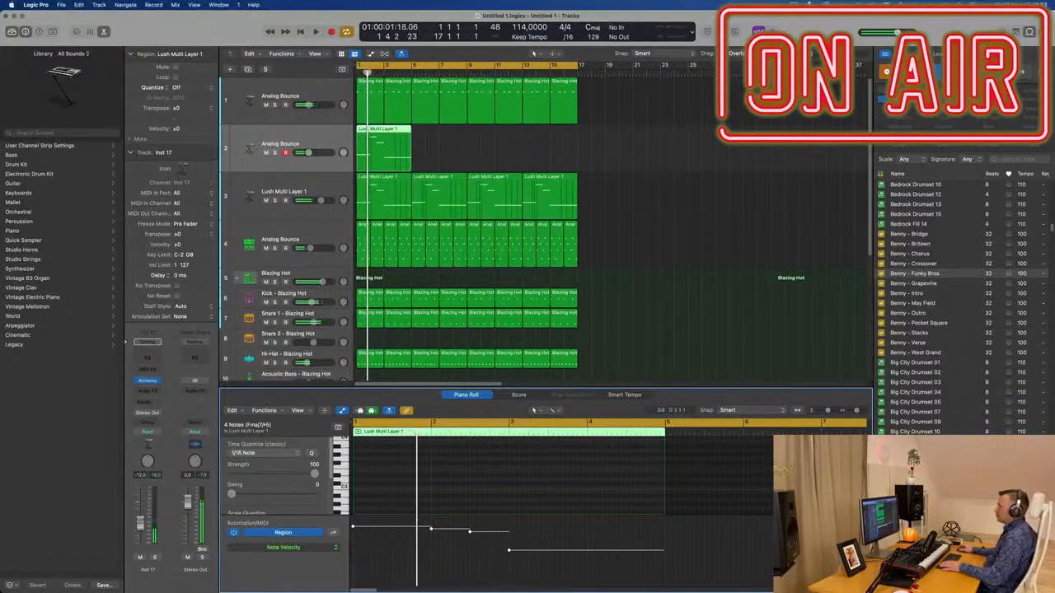
pyautogui.press('Return')
pyautogui.press('Return')
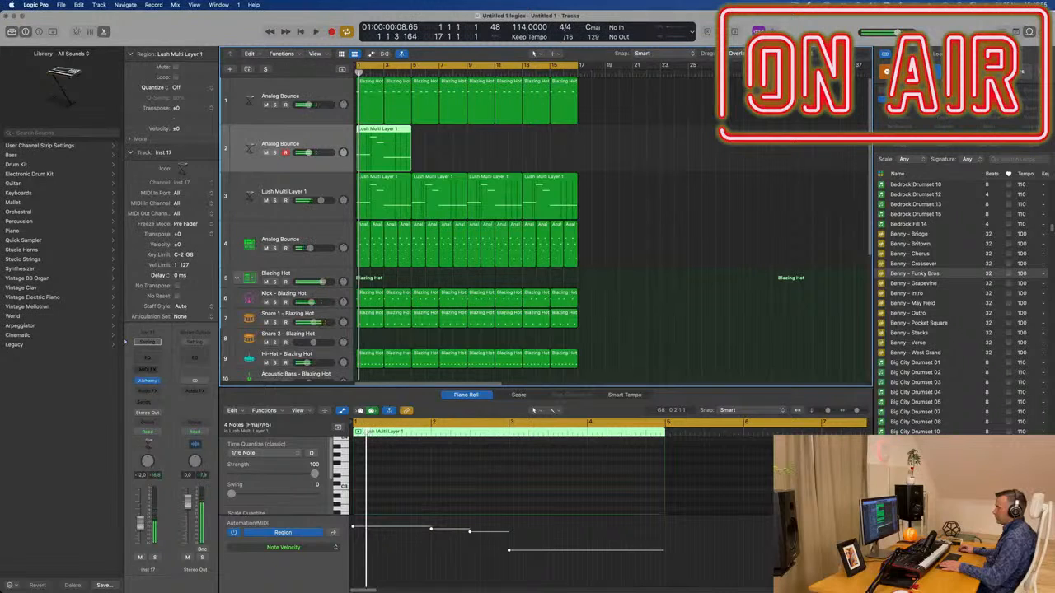
# Step: Open the MIDI effect choices for the duplicated Analog Bounce track
pyautogui.click(152, 369)
pyautogui.click(163, 384)
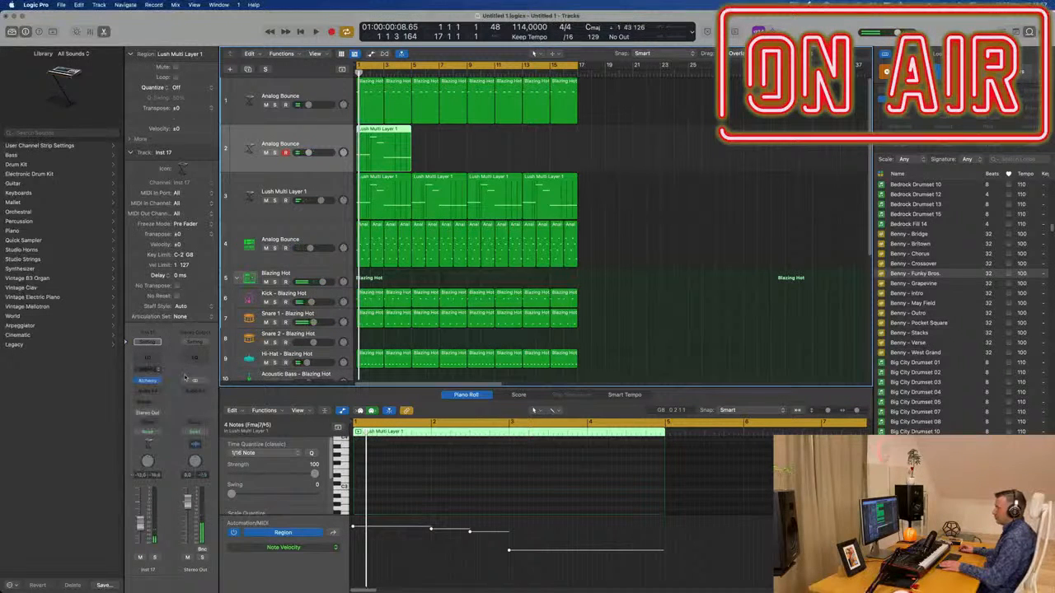
# Step: Repeat the Lush Multi Layer 1 region on the second track three times so the copies run up to bar 17
pyautogui.press('space')
pyautogui.moveTo(356, 103); pyautogui.dragTo(588, 159)
pyautogui.click(566, 172)
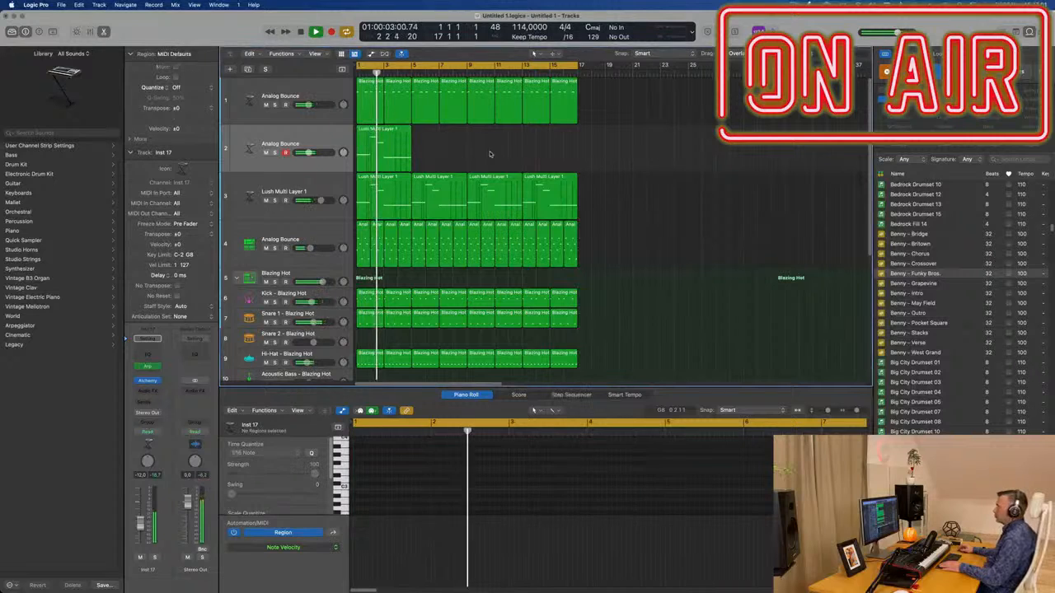
pyautogui.press('super+r')
pyautogui.press('super+r')
pyautogui.press('super+r')
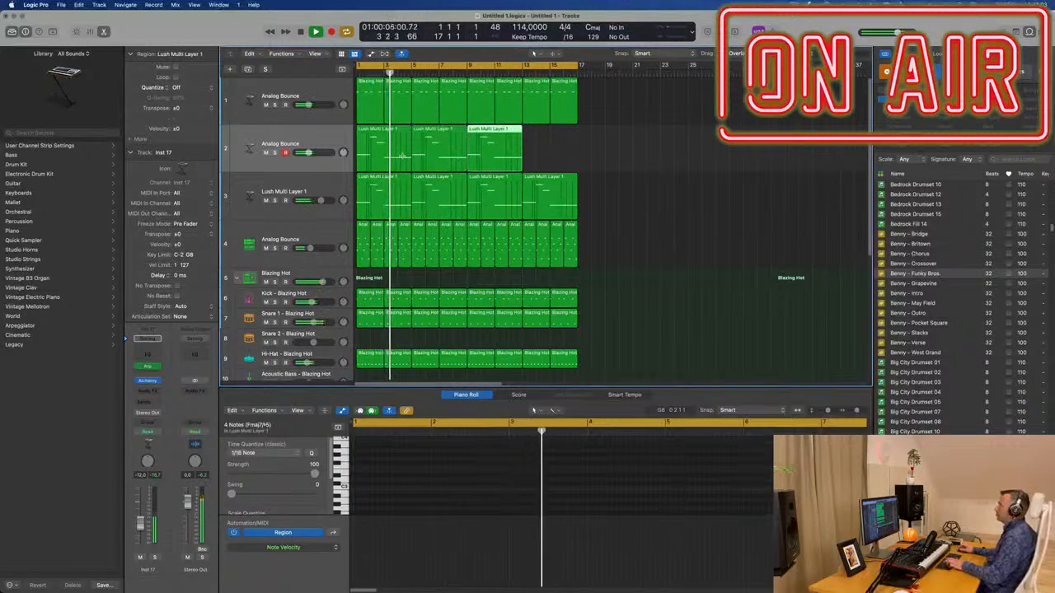
pyautogui.press('space')
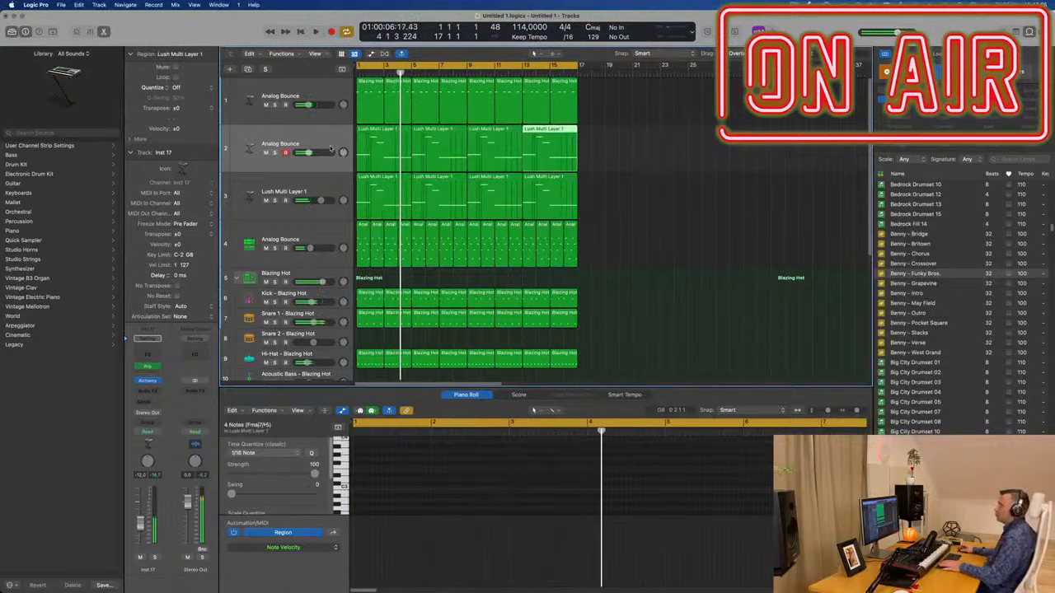
# Step: Try the Cutoff knob and the Trashy Thin and Dirty Punch variations of the second track's Alchemy bass during playback, then settle on Sub Click
pyautogui.click(320, 136)
pyautogui.press('space')
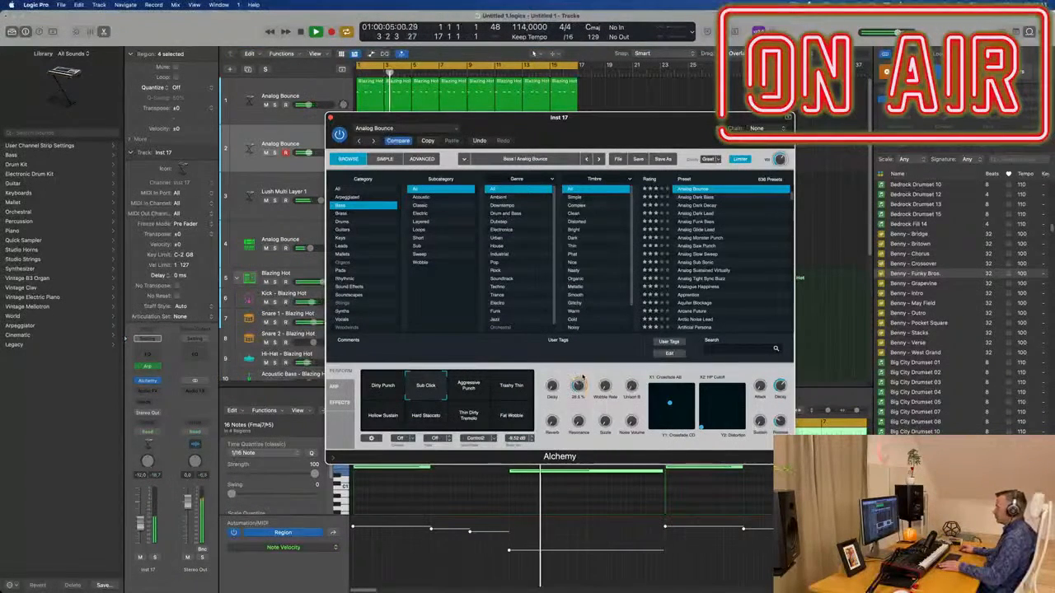
pyautogui.moveTo(580, 383); pyautogui.dragTo(580, 405)
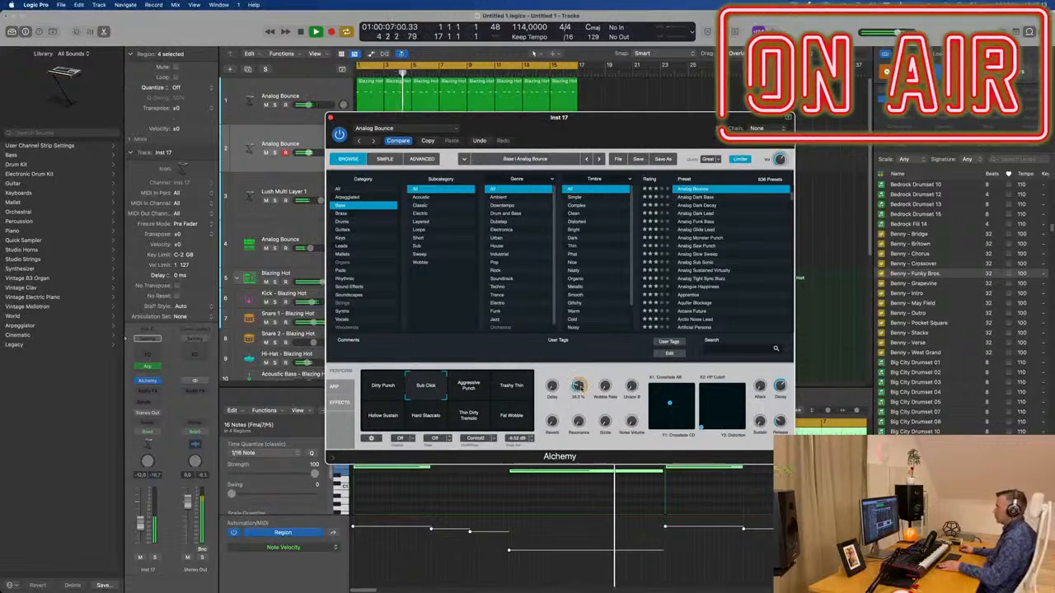
pyautogui.click(463, 391)
pyautogui.click(511, 389)
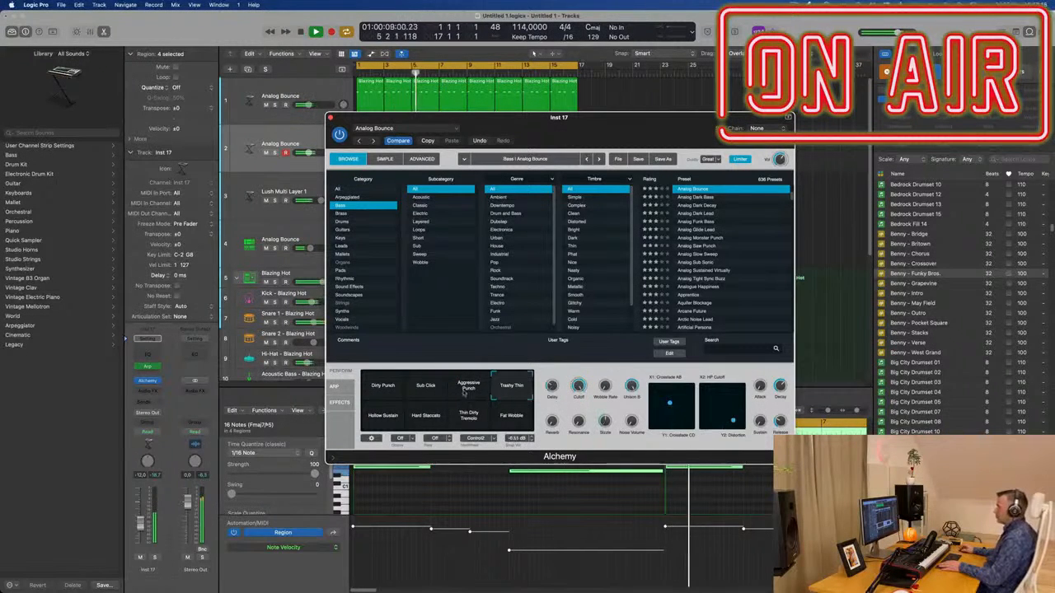
pyautogui.click(383, 388)
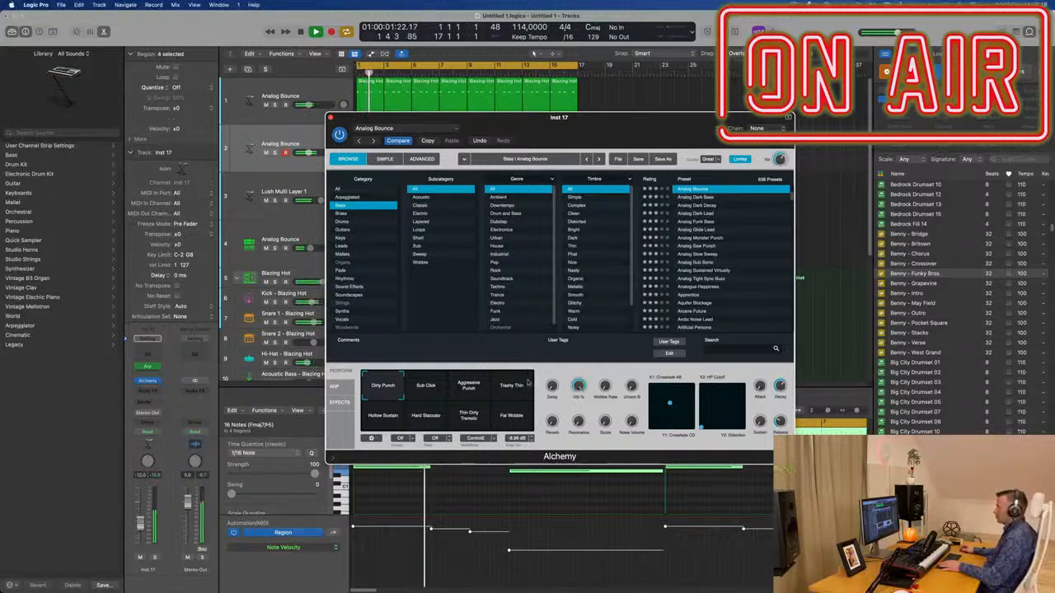
pyautogui.click(433, 398)
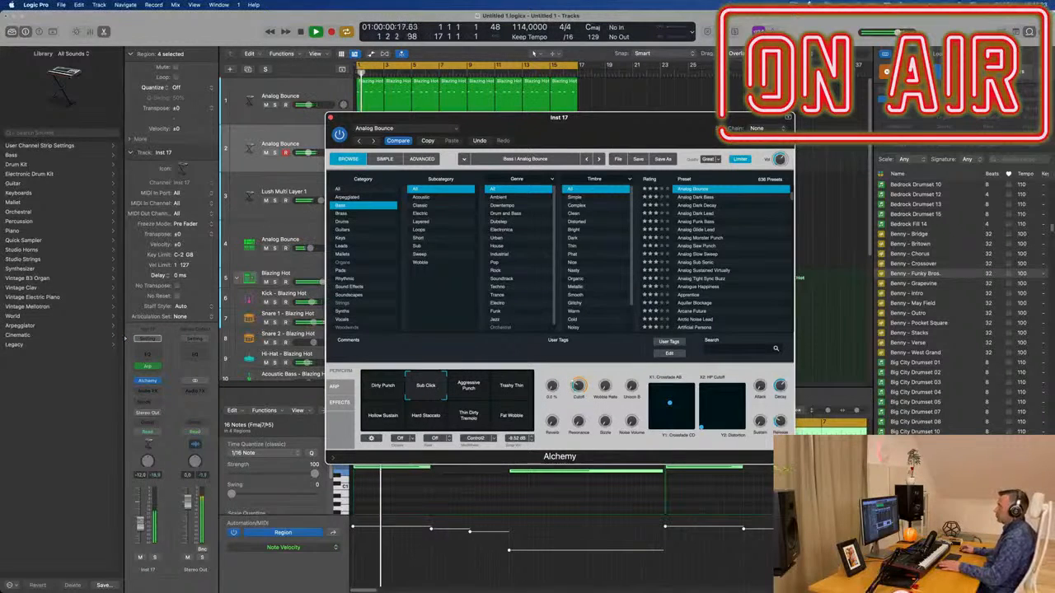
pyautogui.click(346, 93)
pyautogui.click(331, 119)
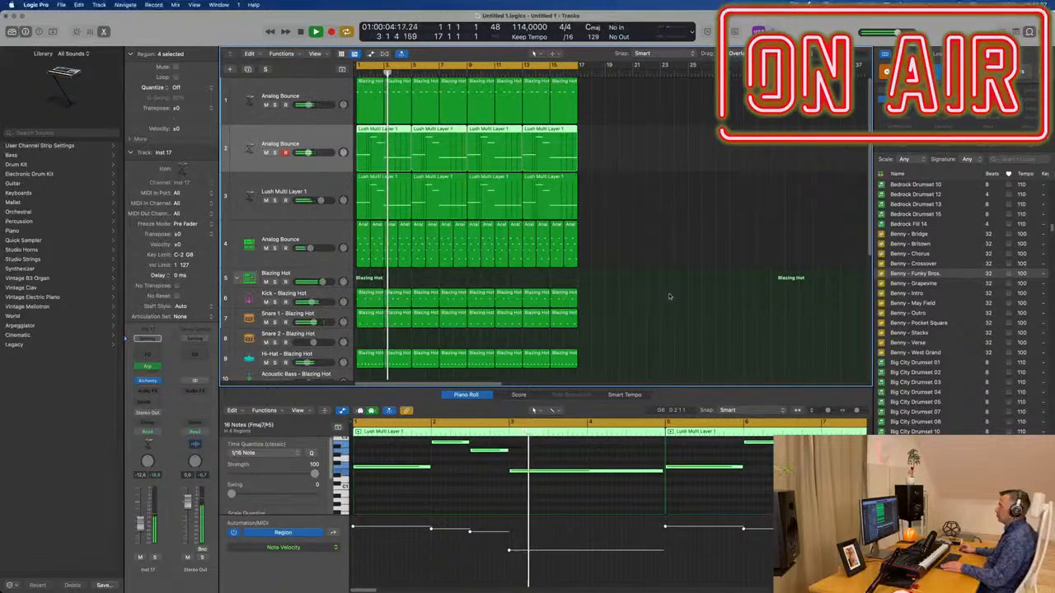
# Step: Repeat all regions of the arrangement three times up to bar 65 and extend the cycle range to cover bars 1 to 65
pyautogui.hscroll(-3, 646, 254)
pyautogui.click(629, 239)
pyautogui.hscroll(2, 632, 238)
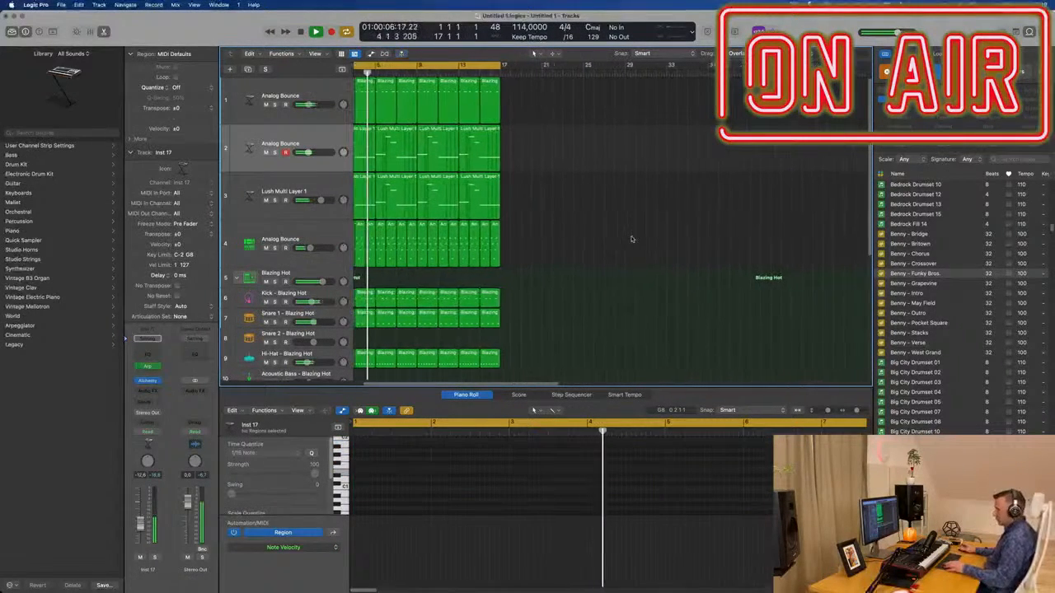
pyautogui.press('super+a')
pyautogui.press('super+r')
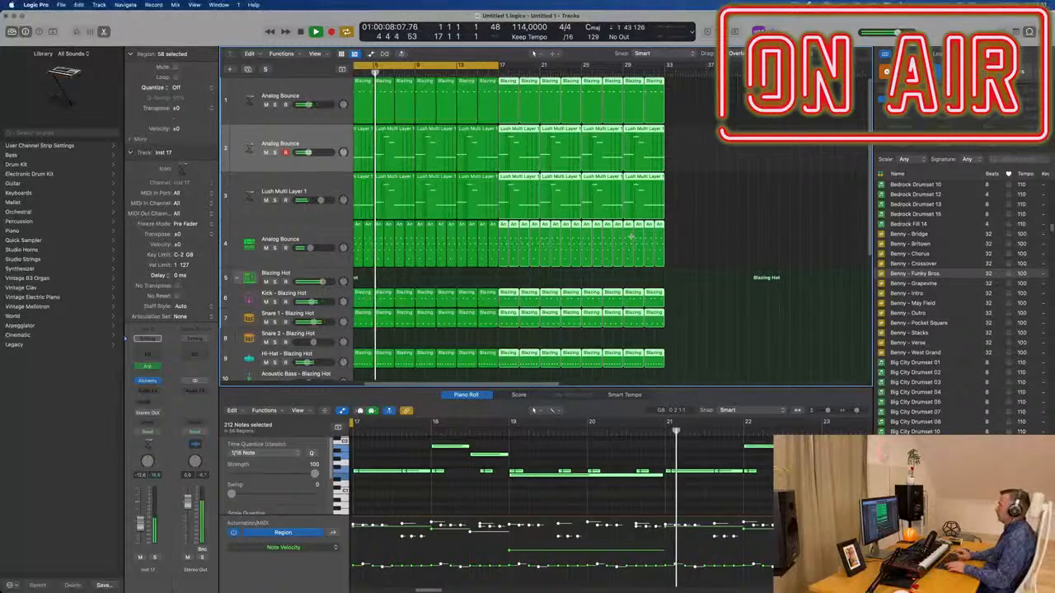
pyautogui.press('super+r')
pyautogui.hscroll(-5, 621, 229)
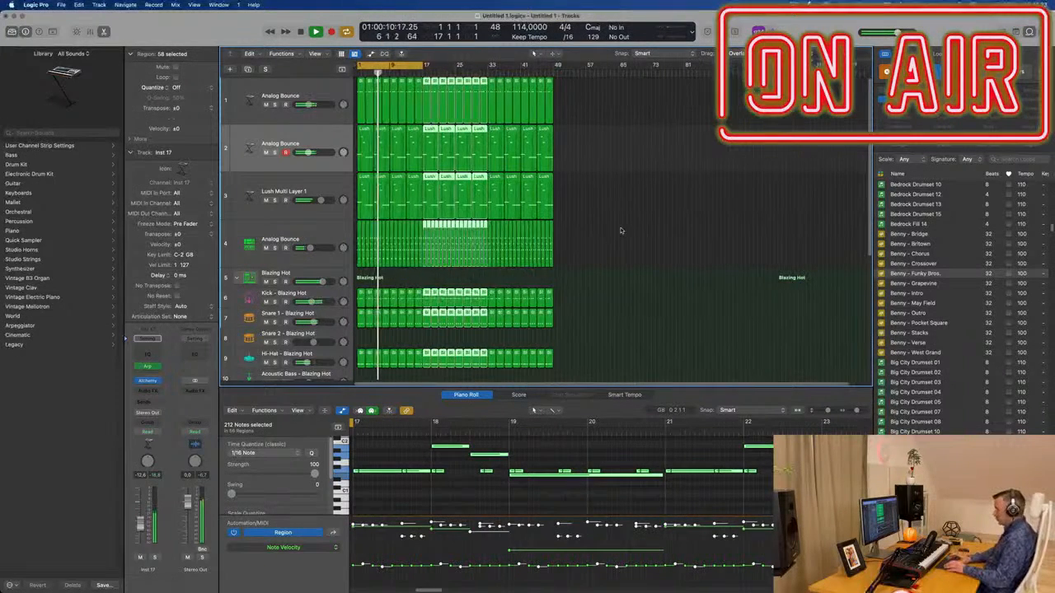
pyautogui.press('super+r')
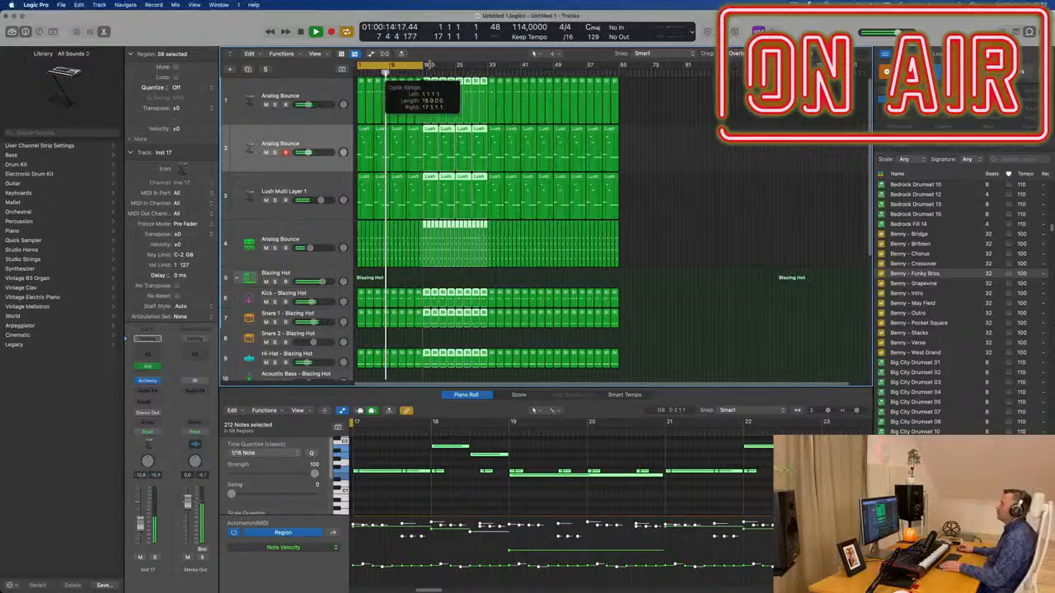
pyautogui.moveTo(429, 64); pyautogui.dragTo(622, 85)
pyautogui.click(680, 155)
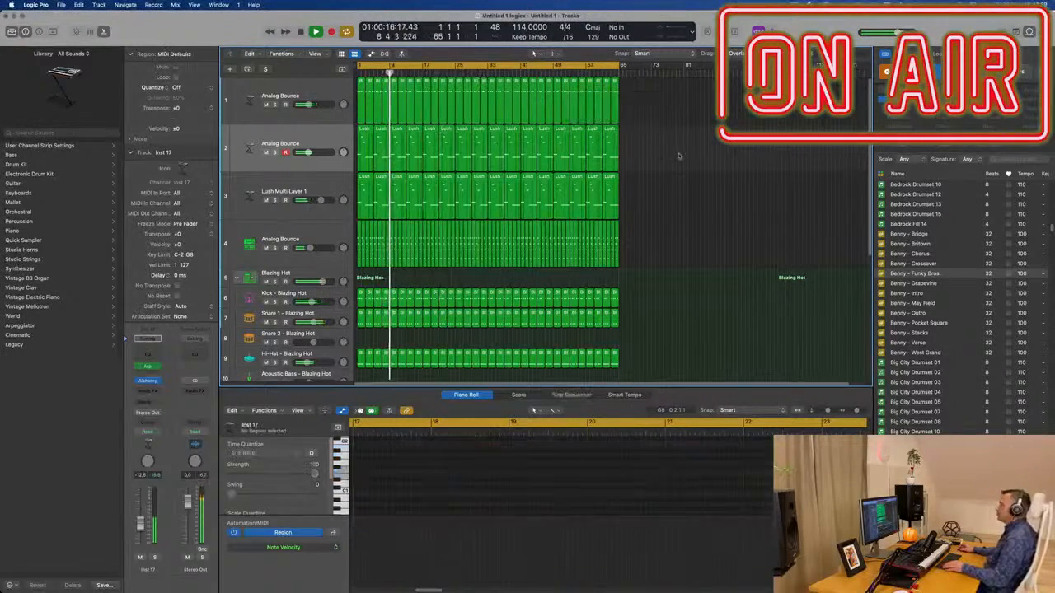
# Step: Audition the Reverse Tape, Record Cut and Breathy Pad tracks of the Blazing Hot stack over the running arrangement
pyautogui.hscroll(3, 683, 188)
pyautogui.scroll(-2, 694, 195)
pyautogui.scroll(-1, 695, 196)
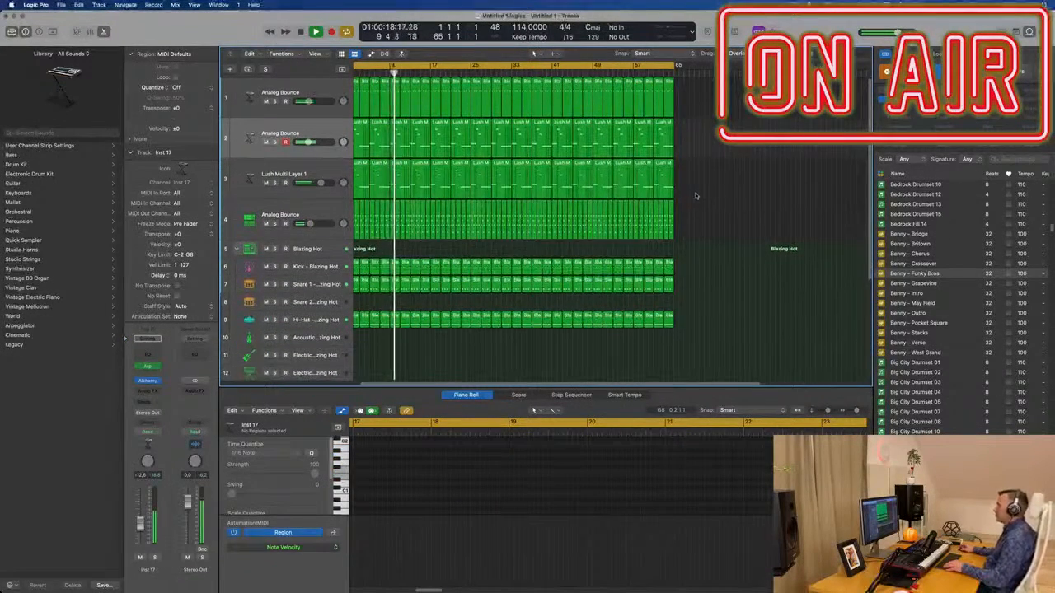
pyautogui.hscroll(2, 696, 195)
pyautogui.hscroll(-3, 700, 191)
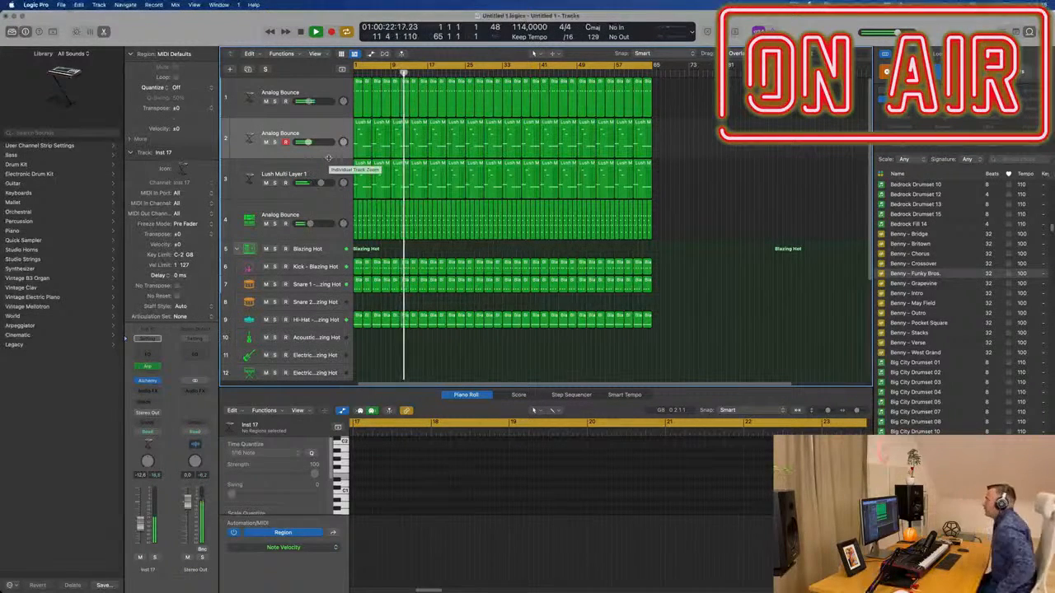
pyautogui.scroll(-5, 327, 157)
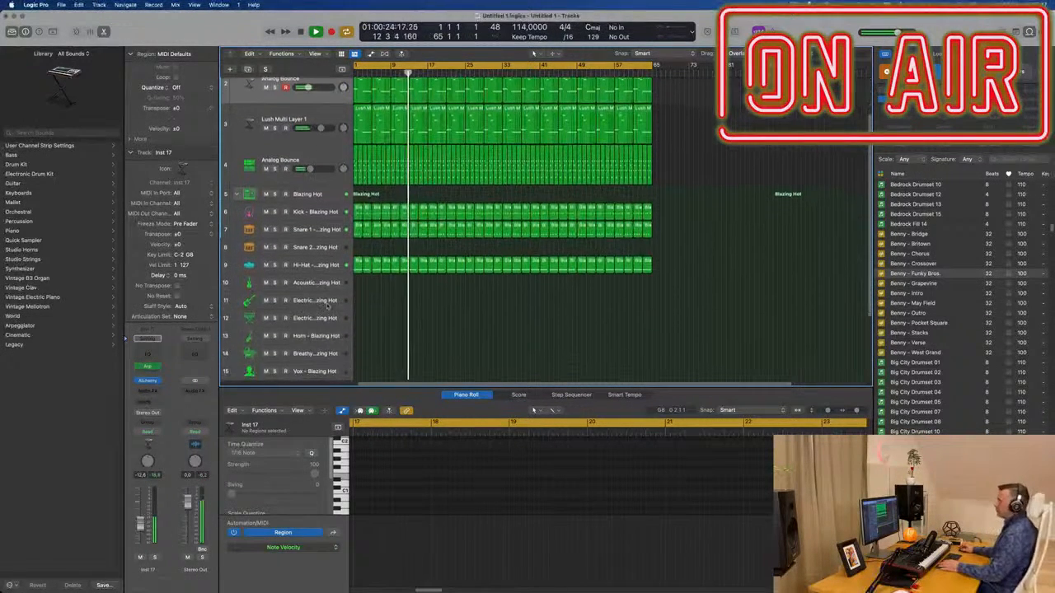
pyautogui.scroll(-1, 326, 305)
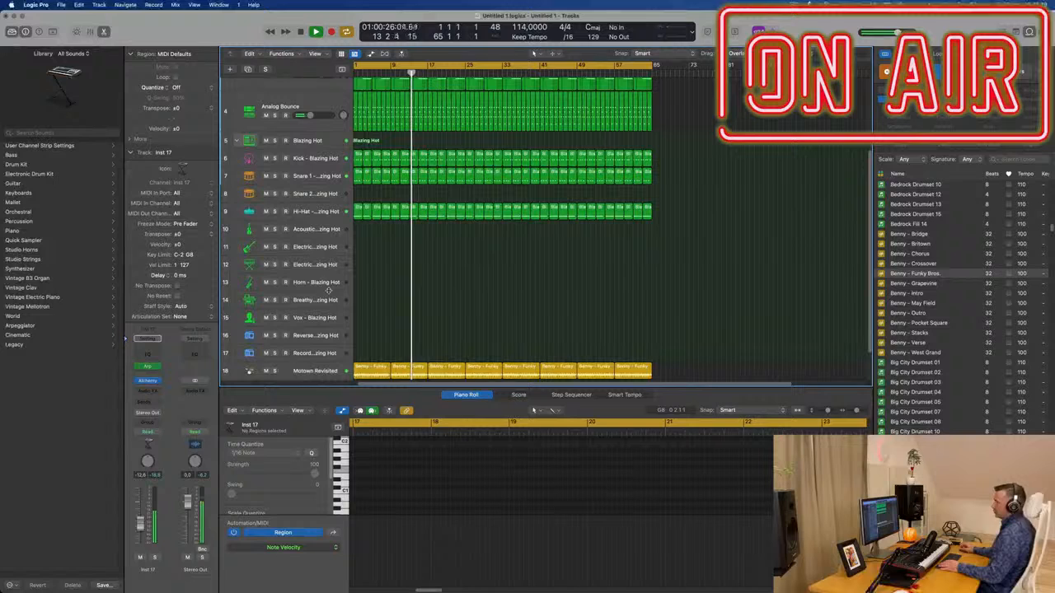
pyautogui.click(320, 337)
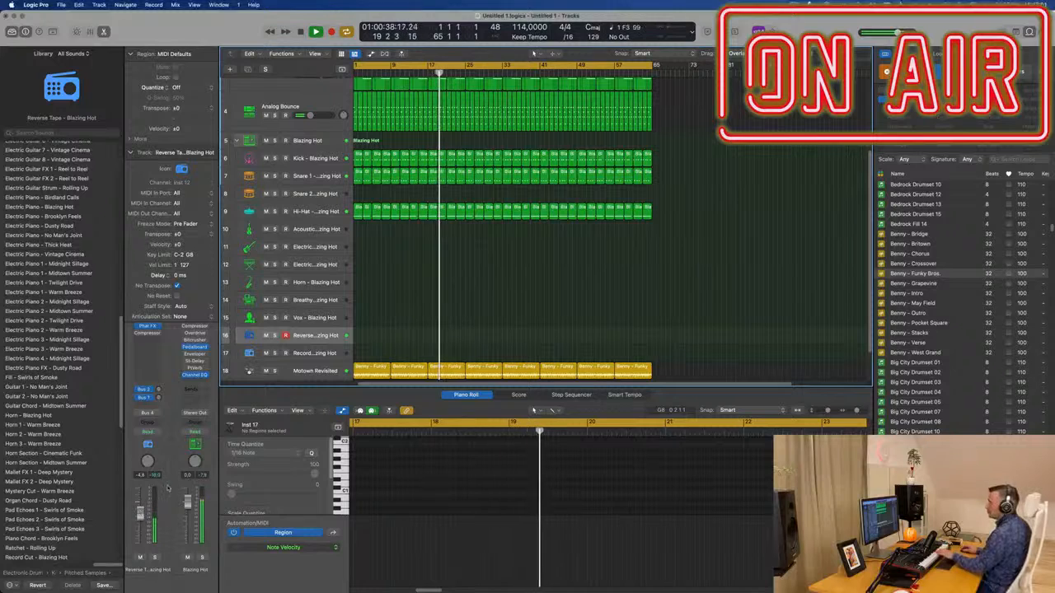
pyautogui.click(320, 353)
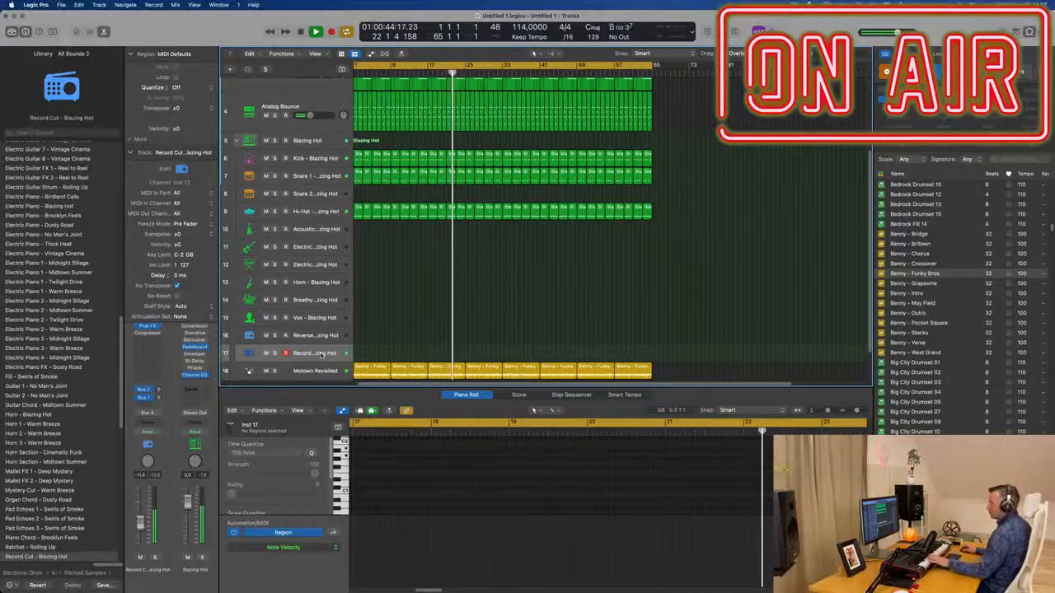
pyautogui.click(316, 302)
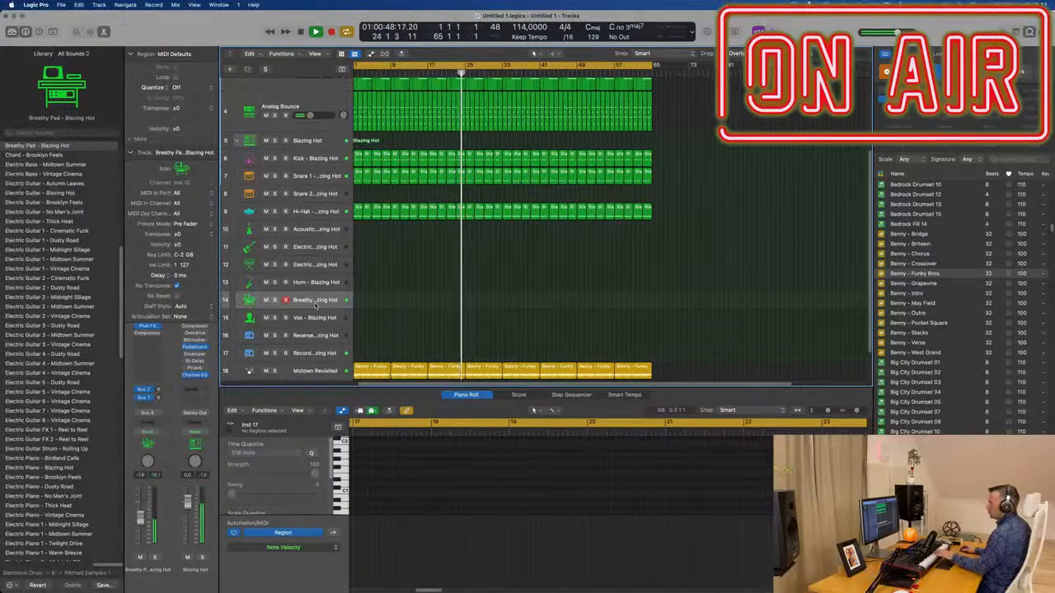
# Step: Audition the Vox track of the Blazing Hot stack and raise its bus send level
pyautogui.click(317, 318)
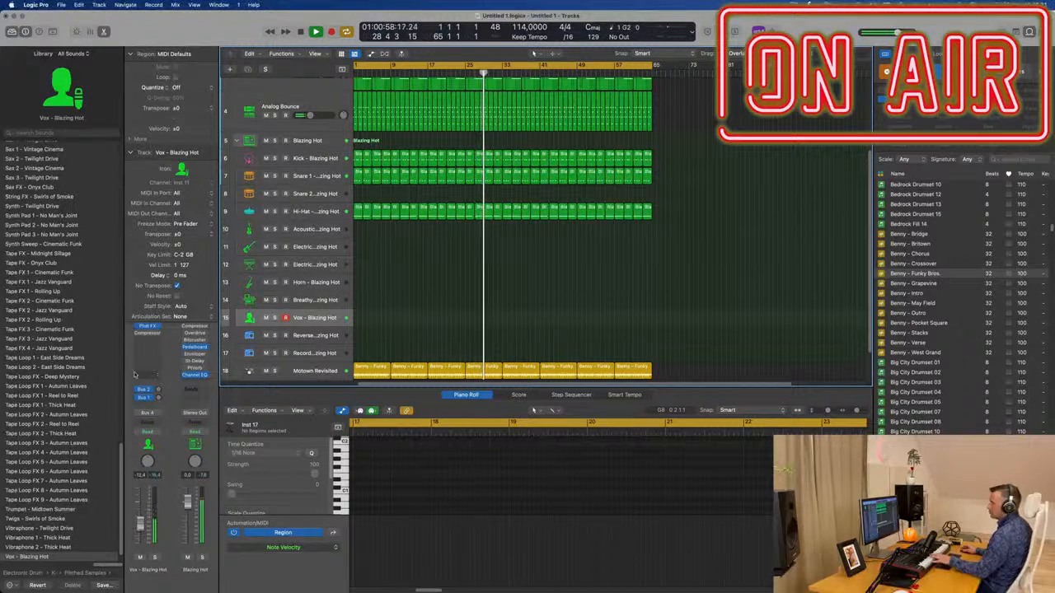
pyautogui.moveTo(159, 390); pyautogui.dragTo(162, 370)
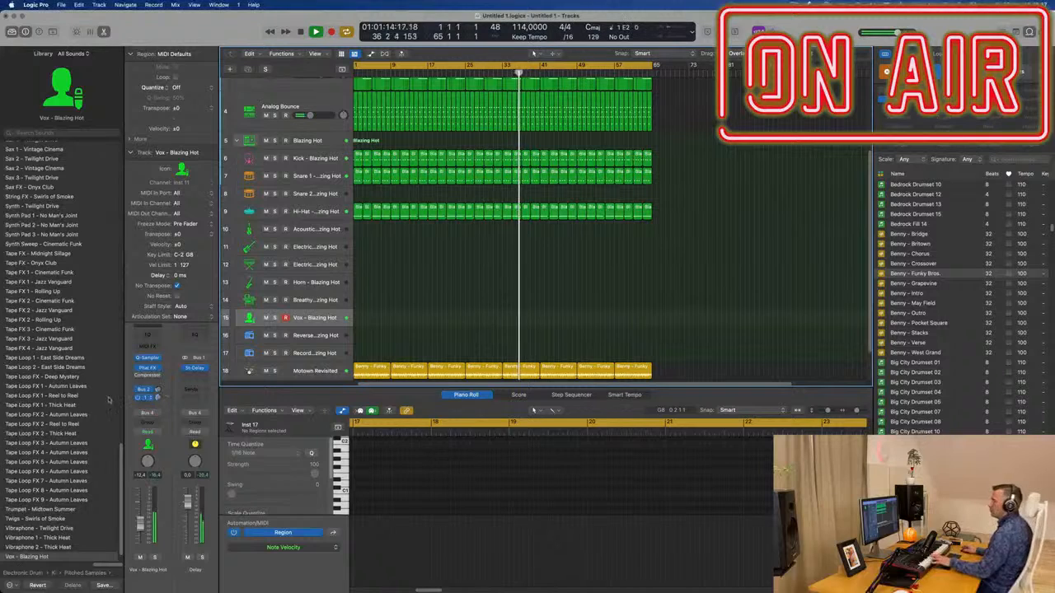
# Step: Check the Acoustic Bass track and collapse the Blazing Hot track stack
pyautogui.click(315, 230)
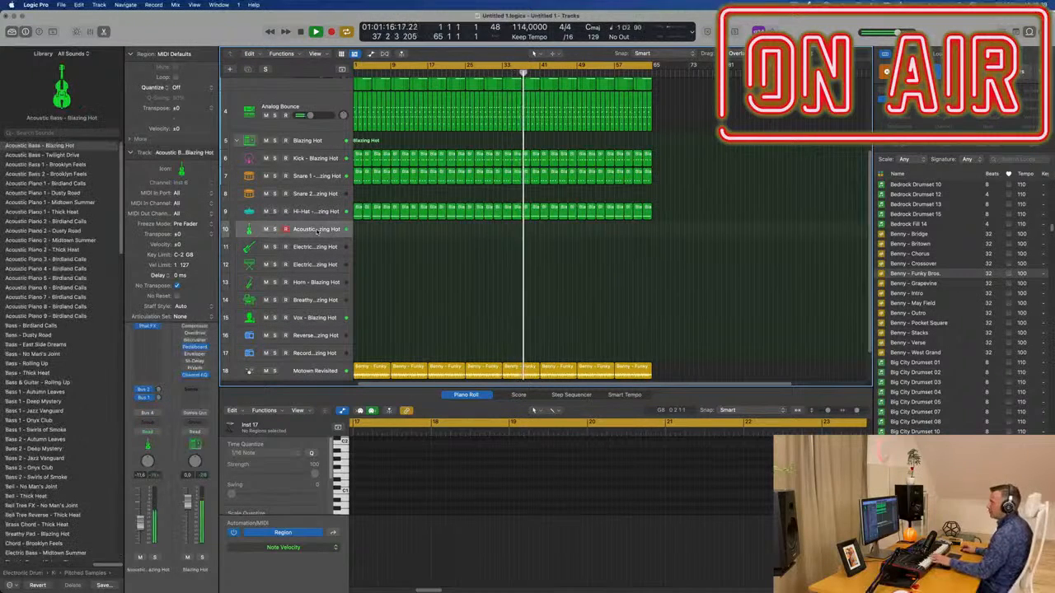
pyautogui.scroll(3, 391, 278)
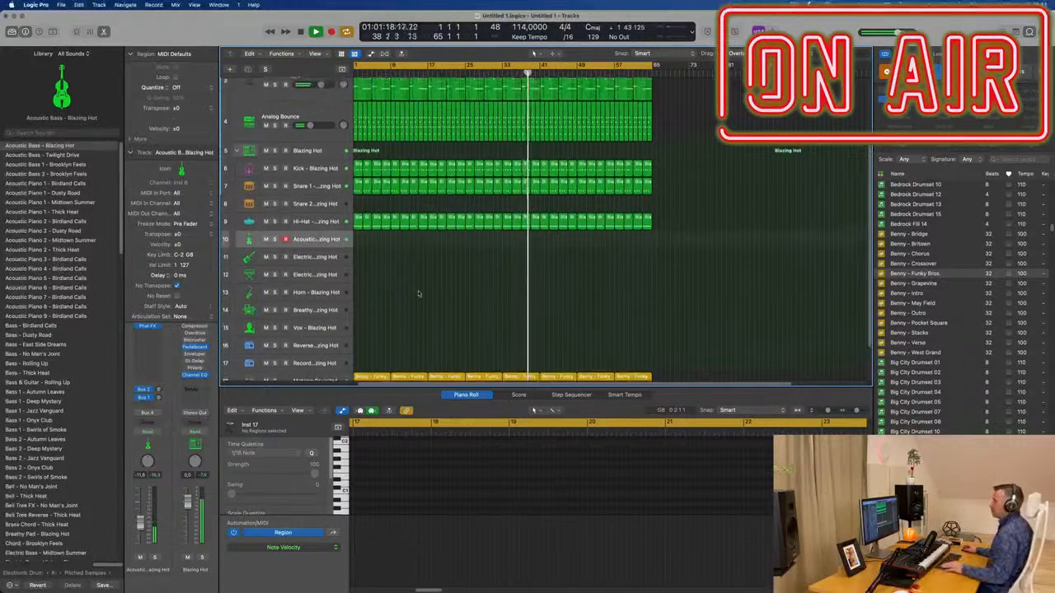
pyautogui.click(236, 167)
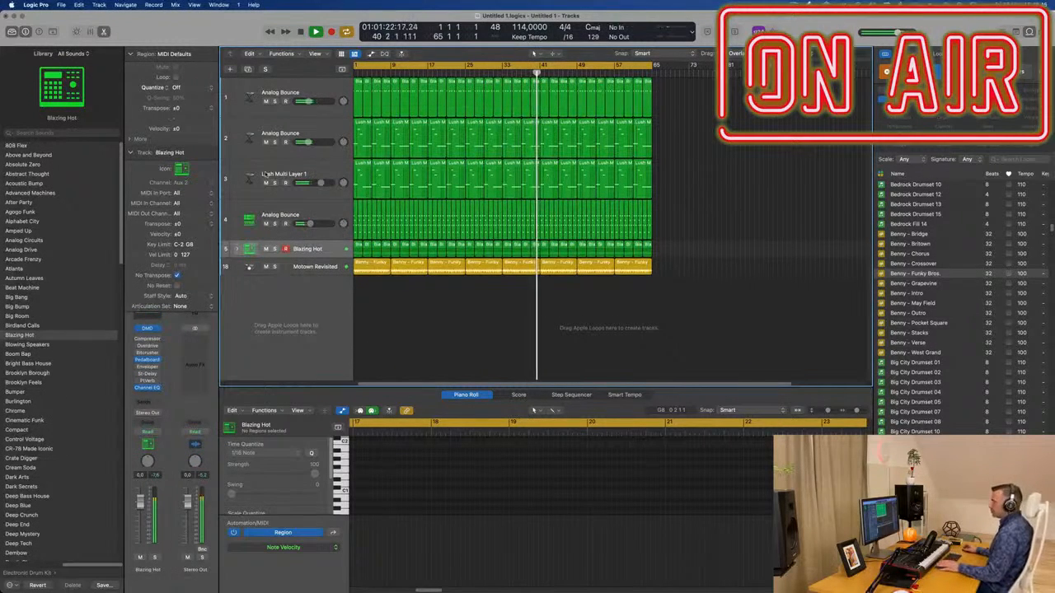
pyautogui.click(326, 207)
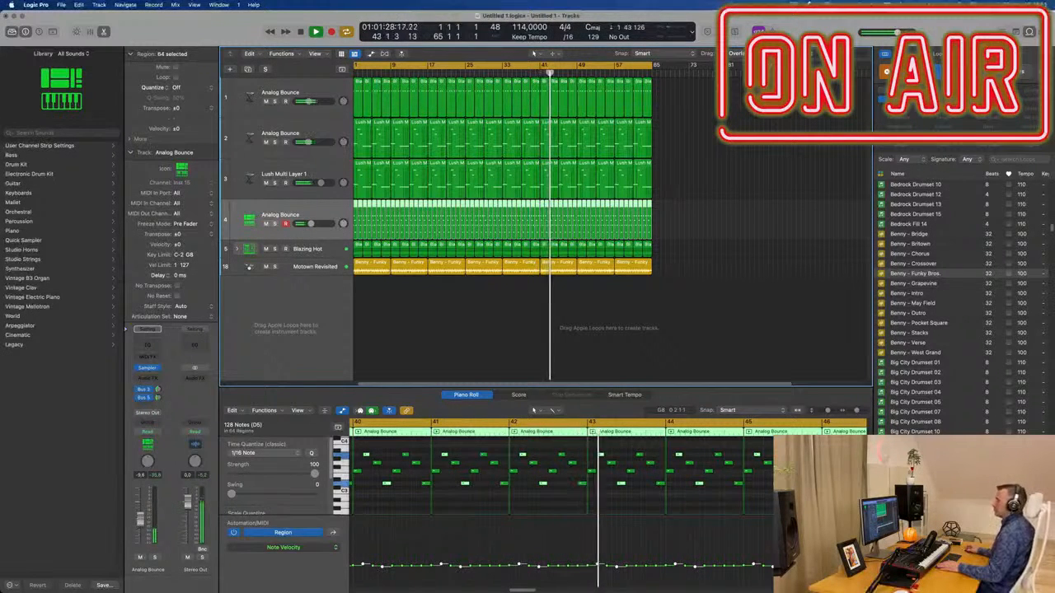
pyautogui.click(322, 174)
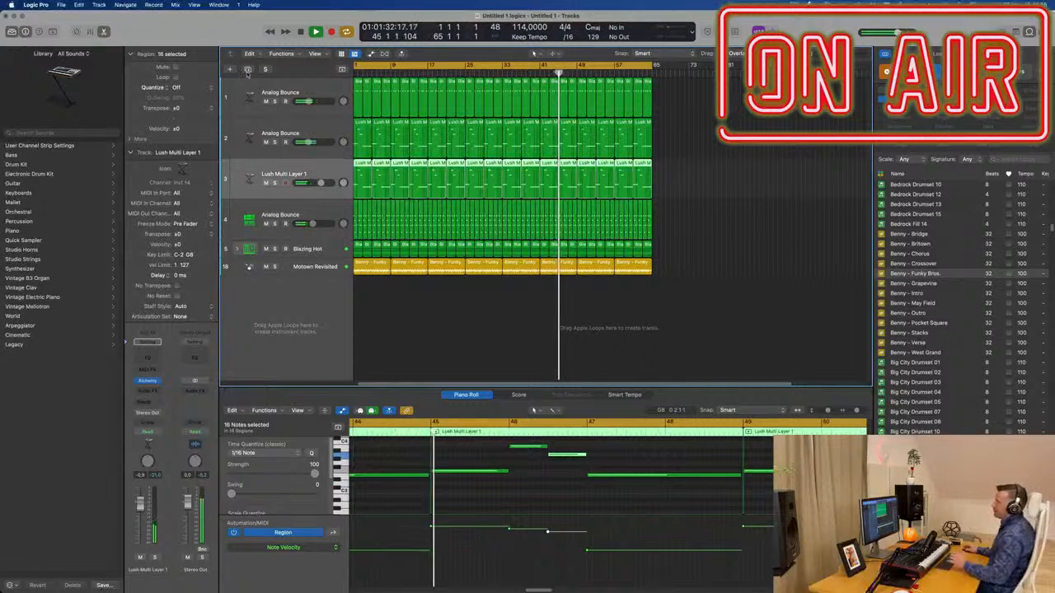
pyautogui.press('super+d')
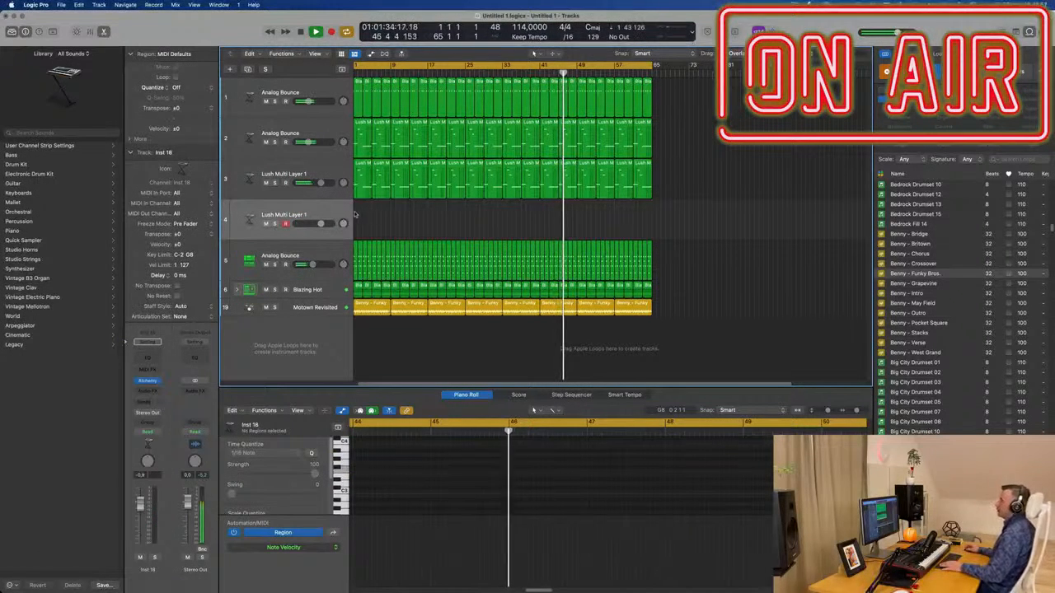
pyautogui.press('super+BackSpace')
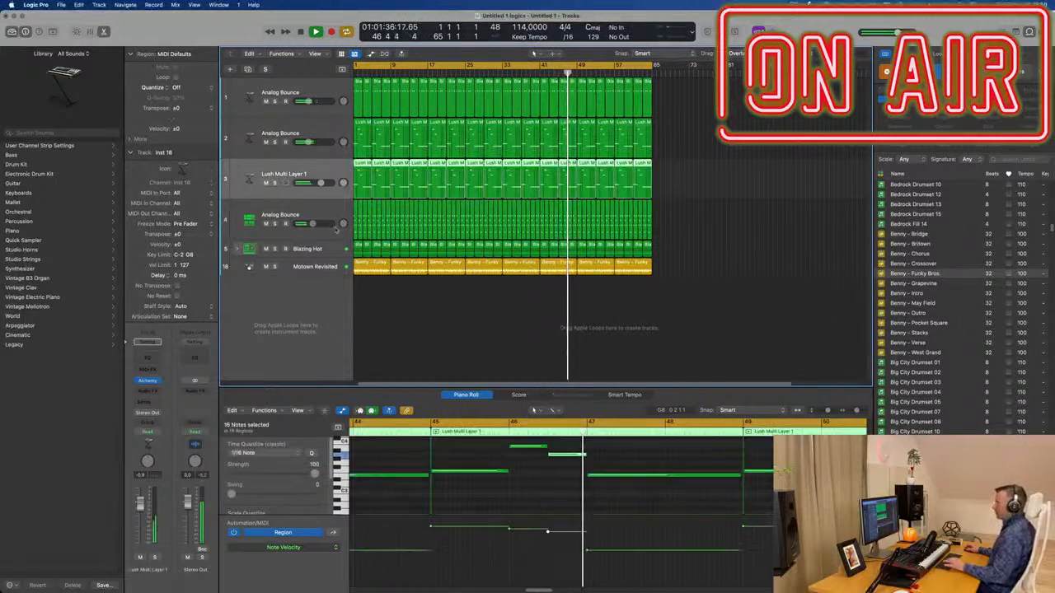
# Step: Duplicate the fourth track, Analog Bounce, and load the Nylon Synth Piano sound from the processed pianos onto the copy
pyautogui.click(345, 218)
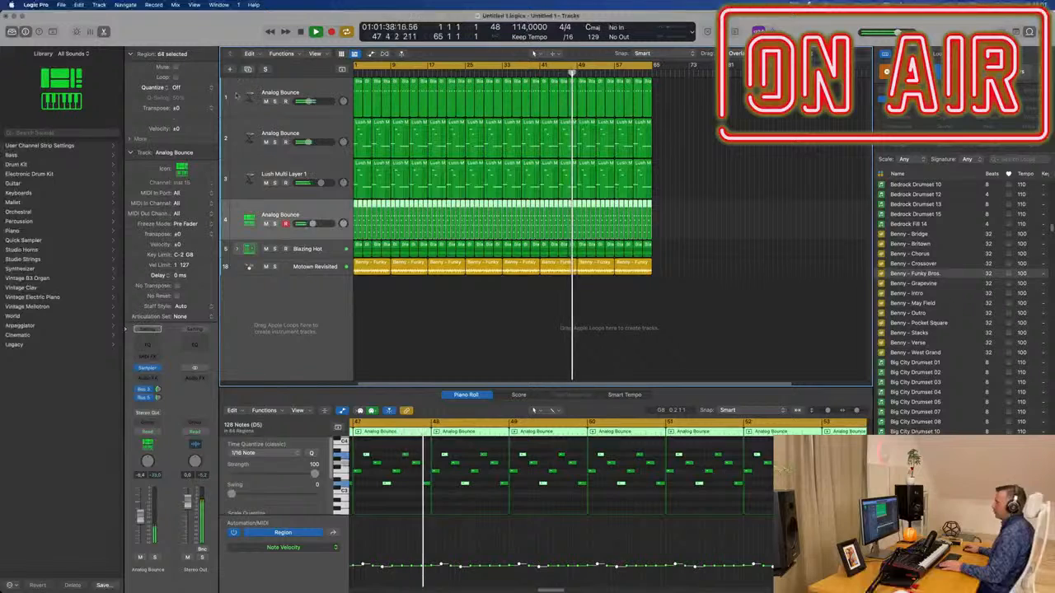
pyautogui.press('super+d')
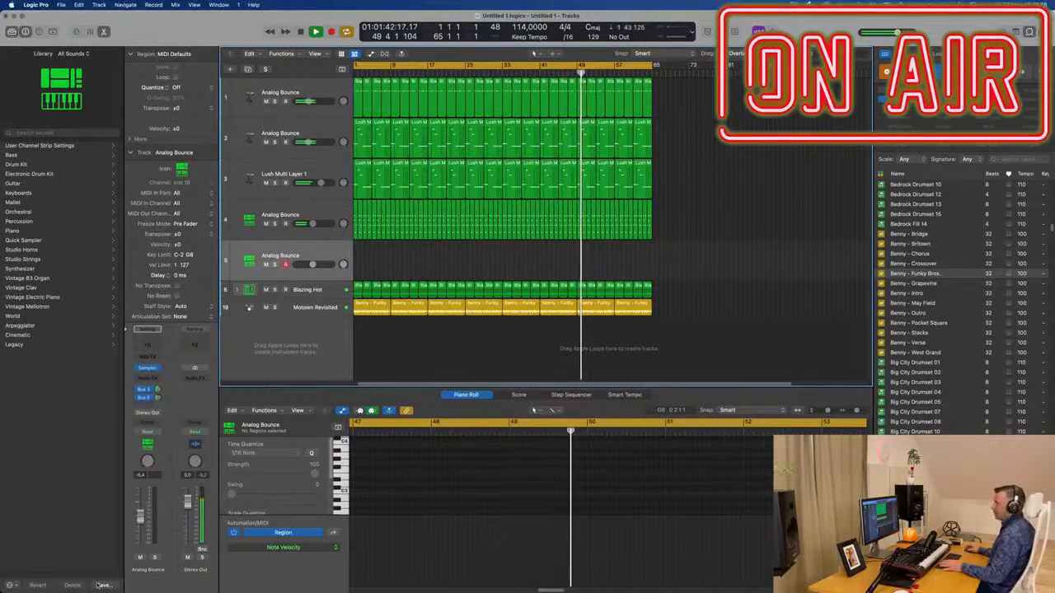
pyautogui.click(14, 229)
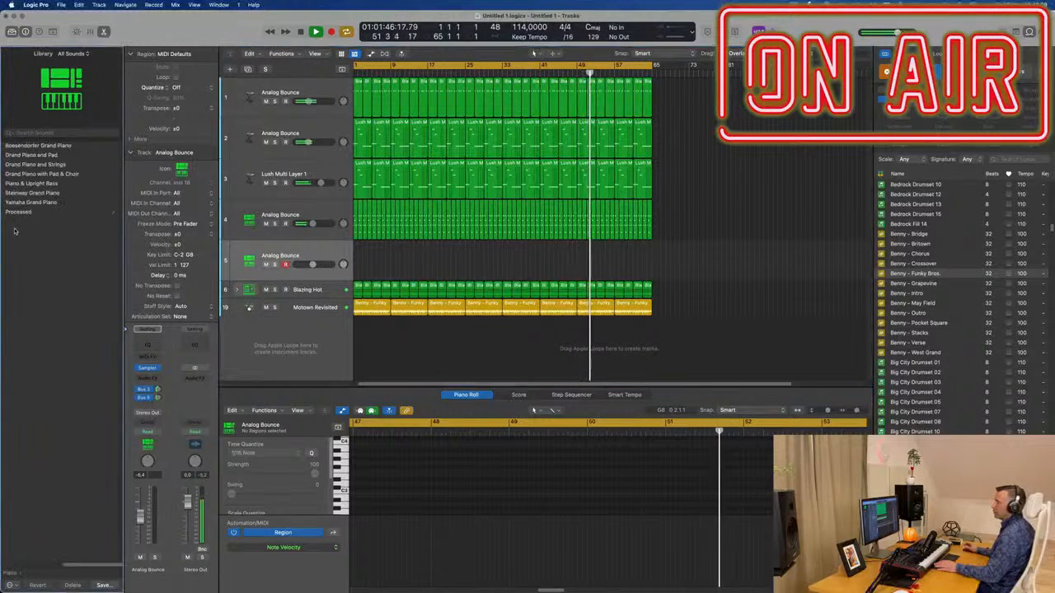
pyautogui.click(38, 212)
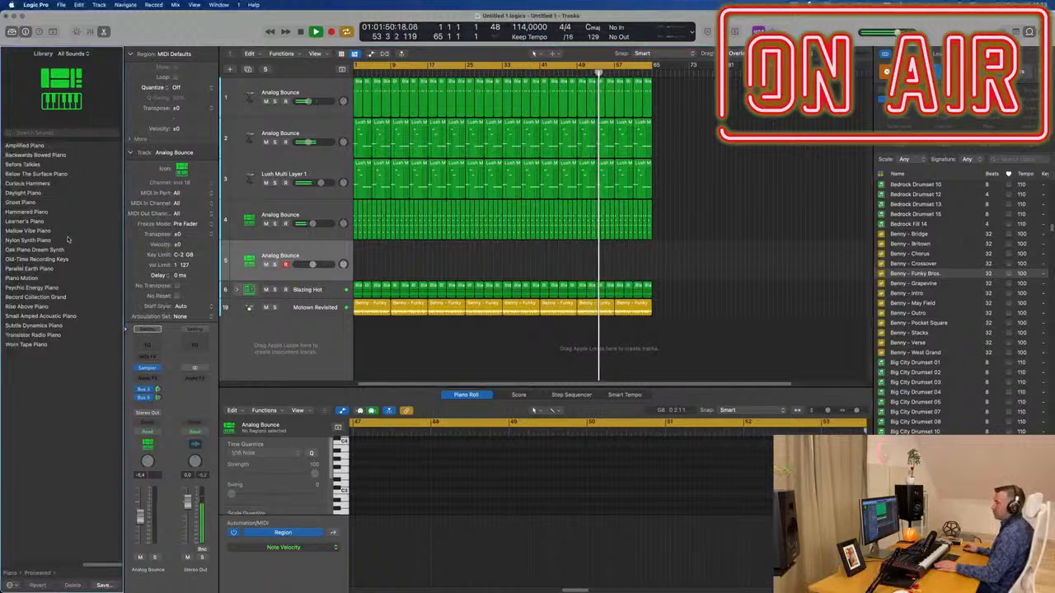
pyautogui.click(40, 240)
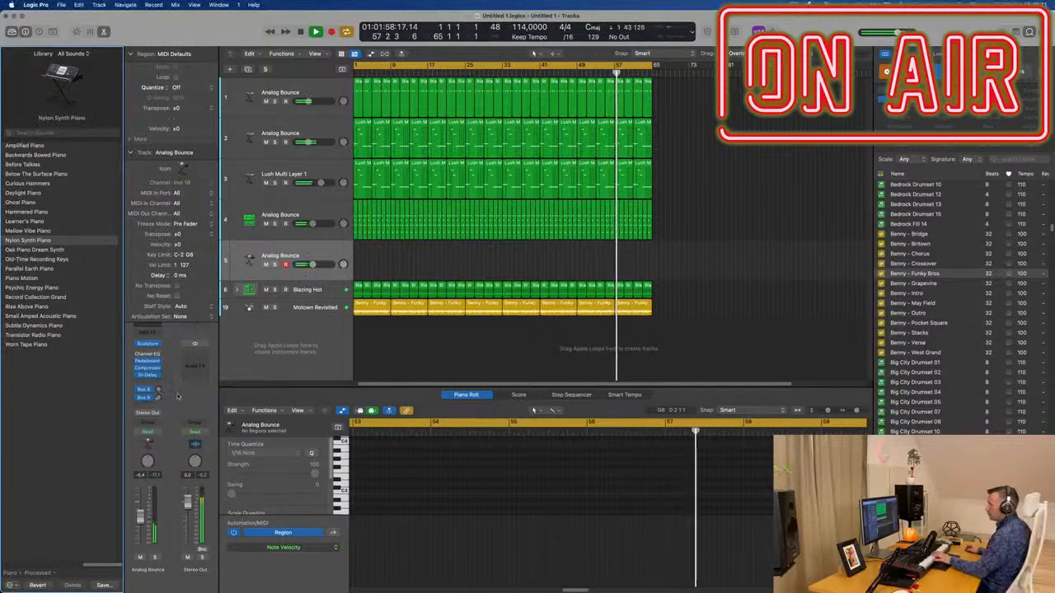
# Step: Add a send to Bus 3 on the fifth track while it uses the Nylon Synth Piano sound
pyautogui.click(145, 397)
pyautogui.moveTo(165, 417)
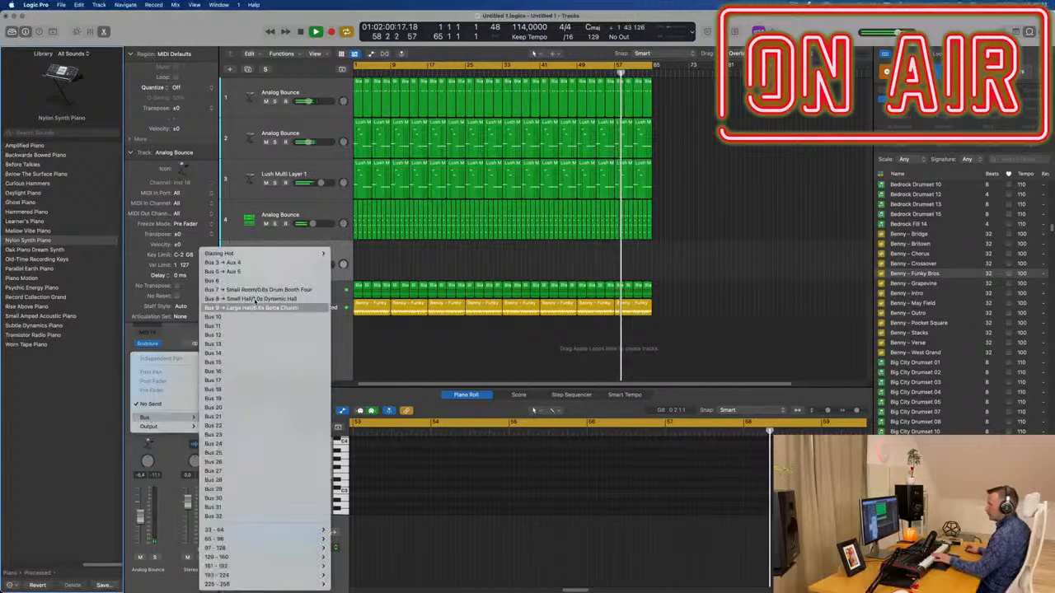
pyautogui.click(227, 262)
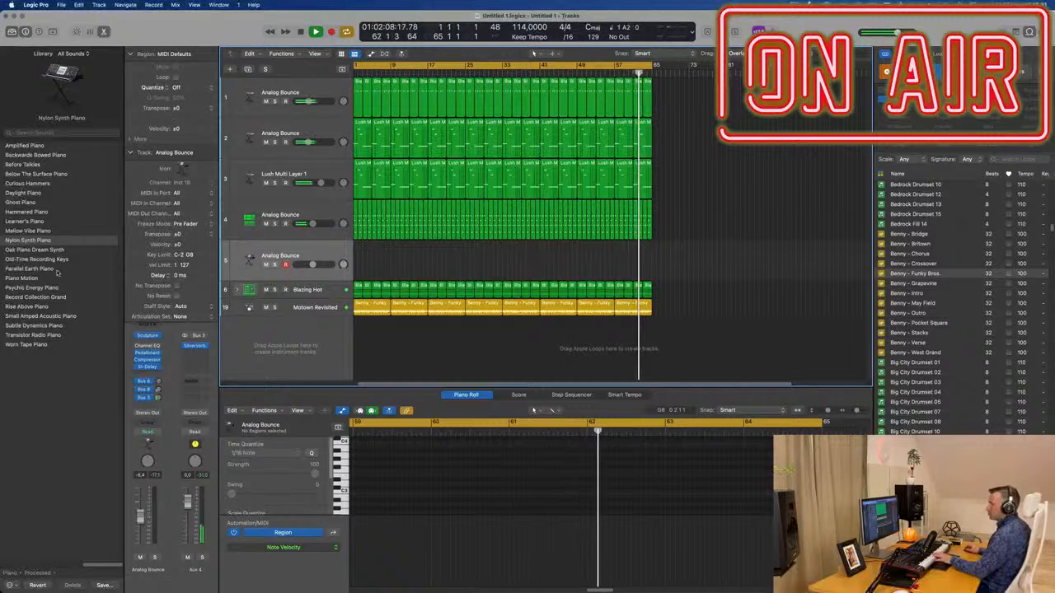
# Step: Load the Oak Piano Dream Synth sound on the fifth track and set its sends to Bus 3 and Bus 5
pyautogui.click(38, 251)
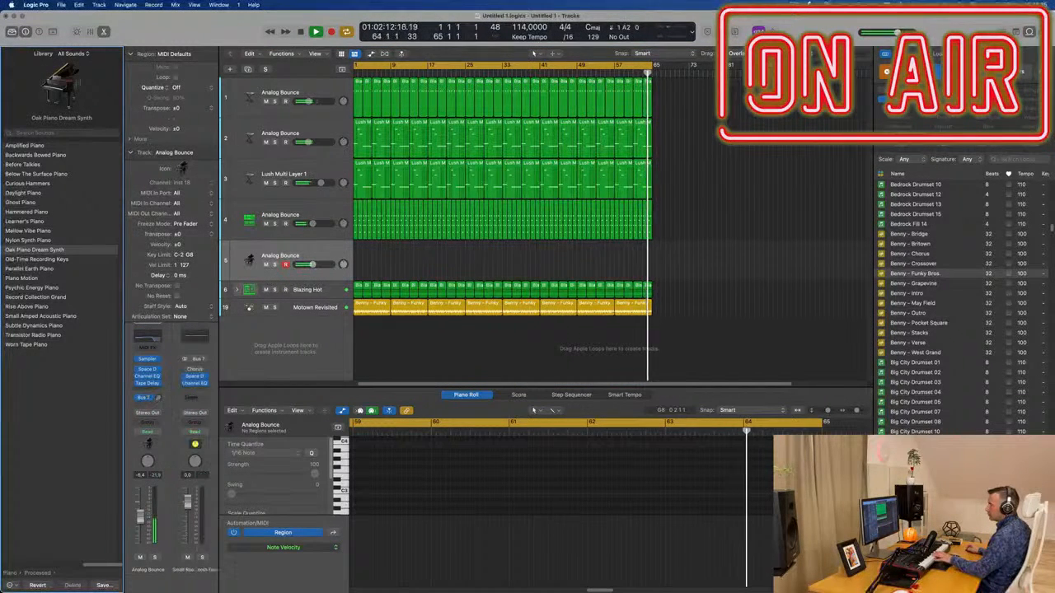
pyautogui.press('Return')
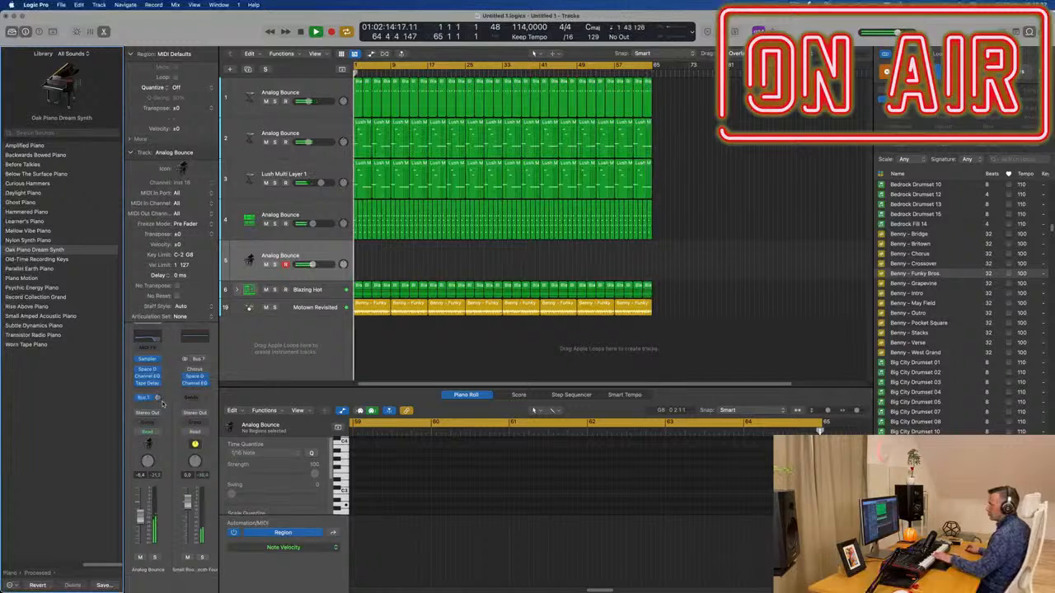
pyautogui.moveTo(159, 404); pyautogui.dragTo(159, 392)
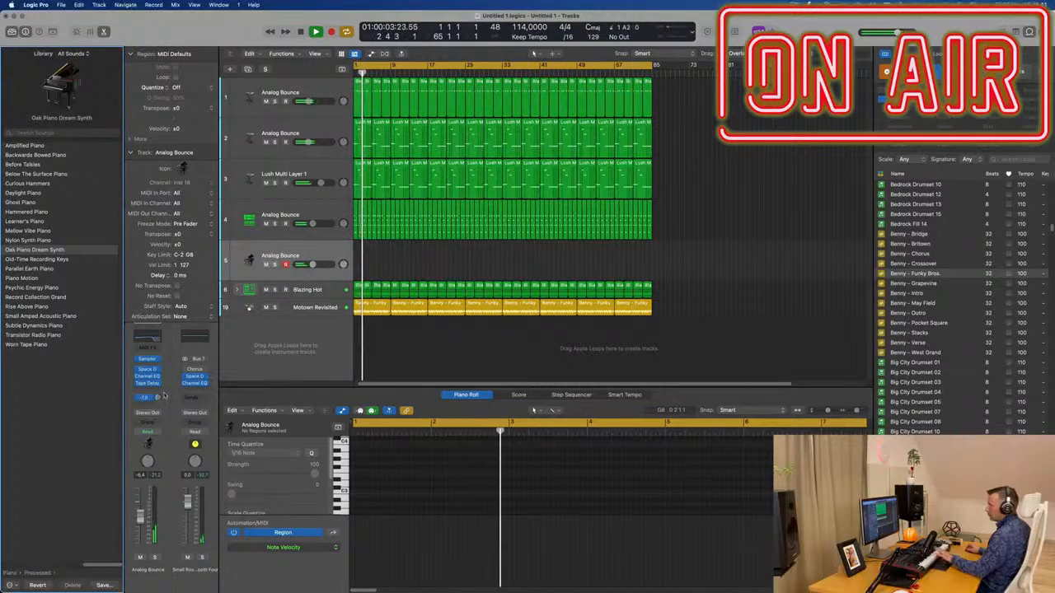
pyautogui.click(148, 399)
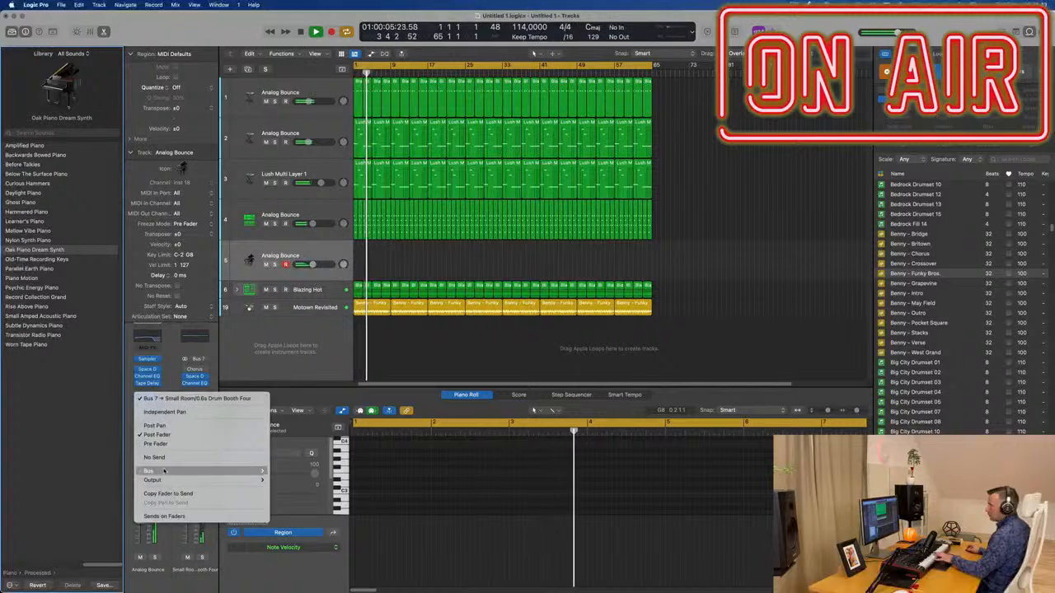
pyautogui.moveTo(153, 471)
pyautogui.click(300, 263)
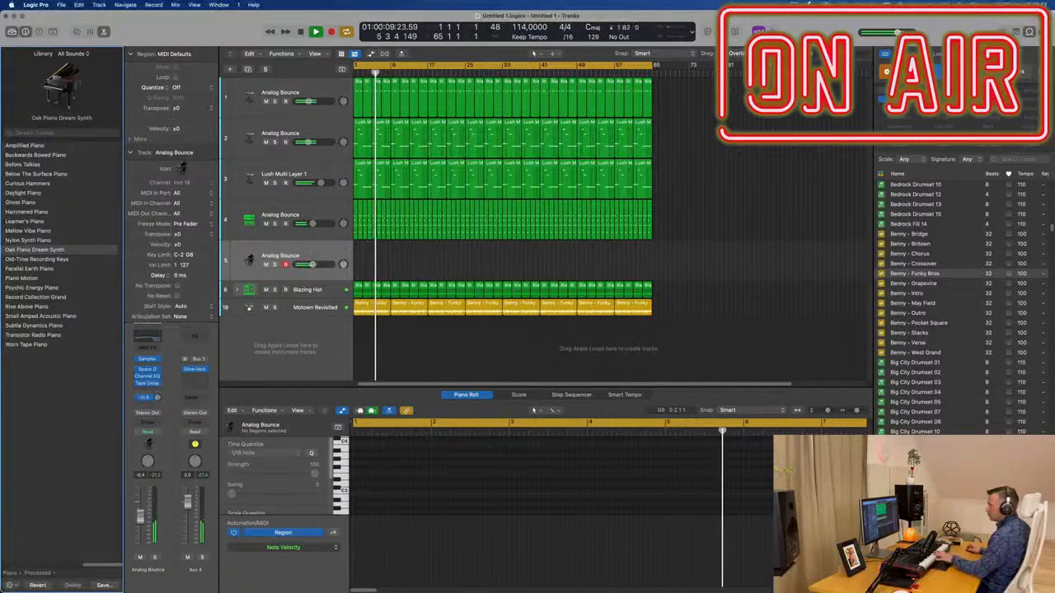
pyautogui.click(145, 399)
pyautogui.moveTo(145, 418)
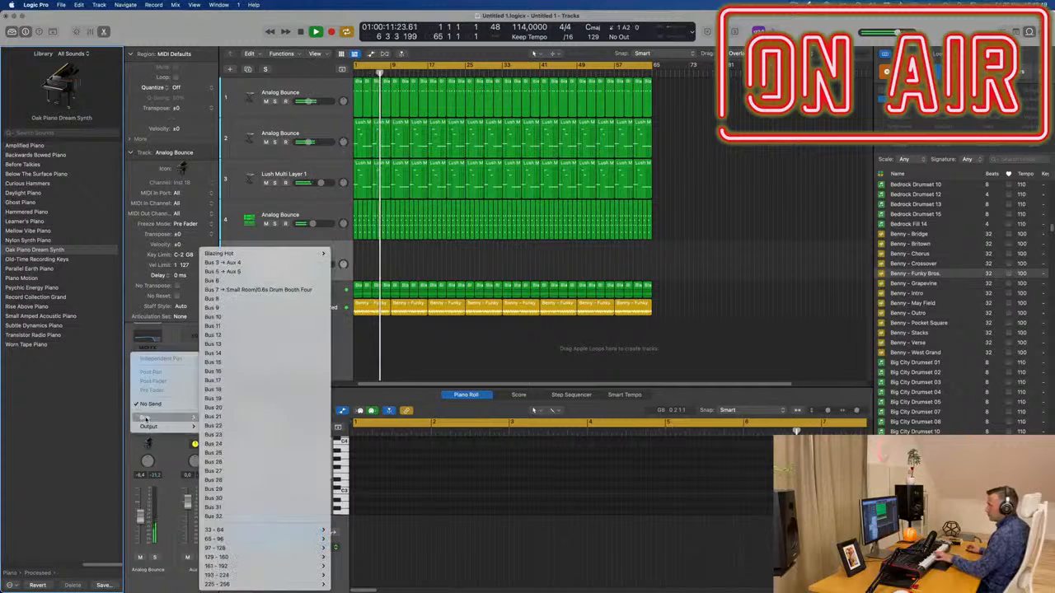
pyautogui.click(229, 275)
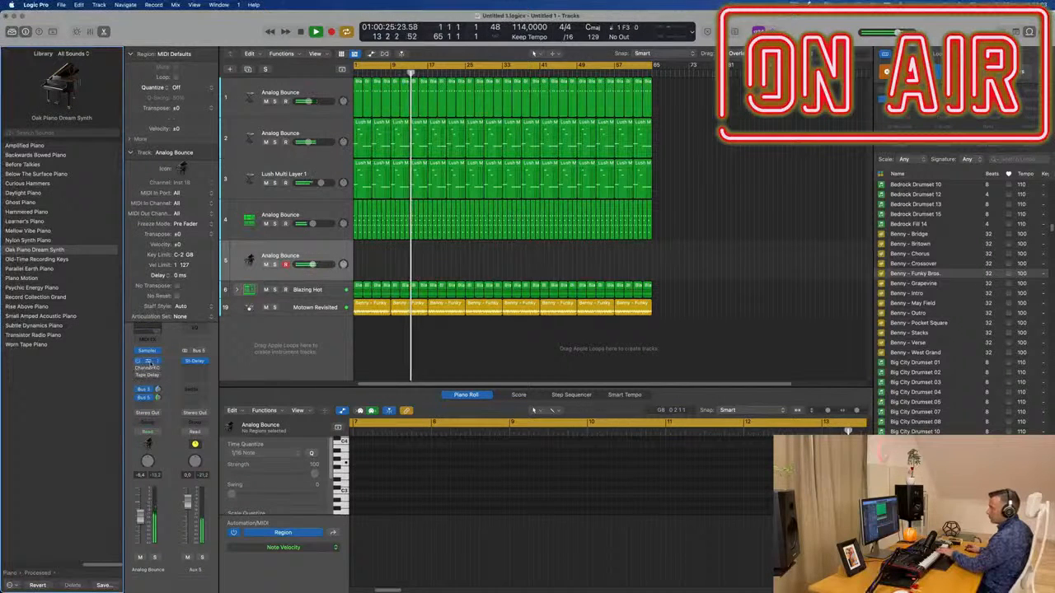
# Step: Set the fifth track's Space Designer reverb to a dry level of -17.0 dB and a wet level of -9.4 dB
pyautogui.click(149, 361)
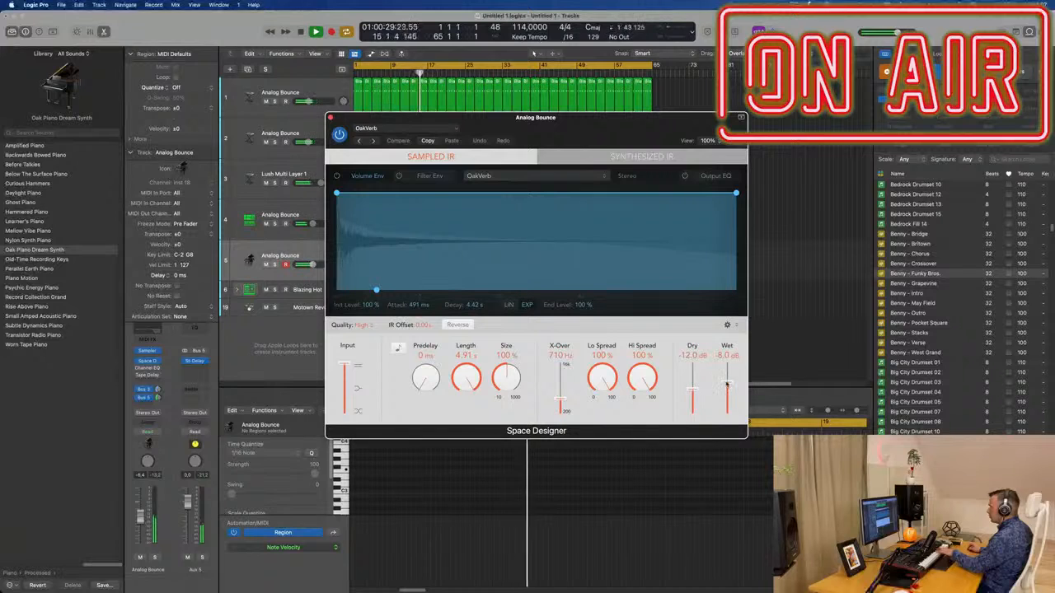
pyautogui.moveTo(727, 384); pyautogui.dragTo(727, 394)
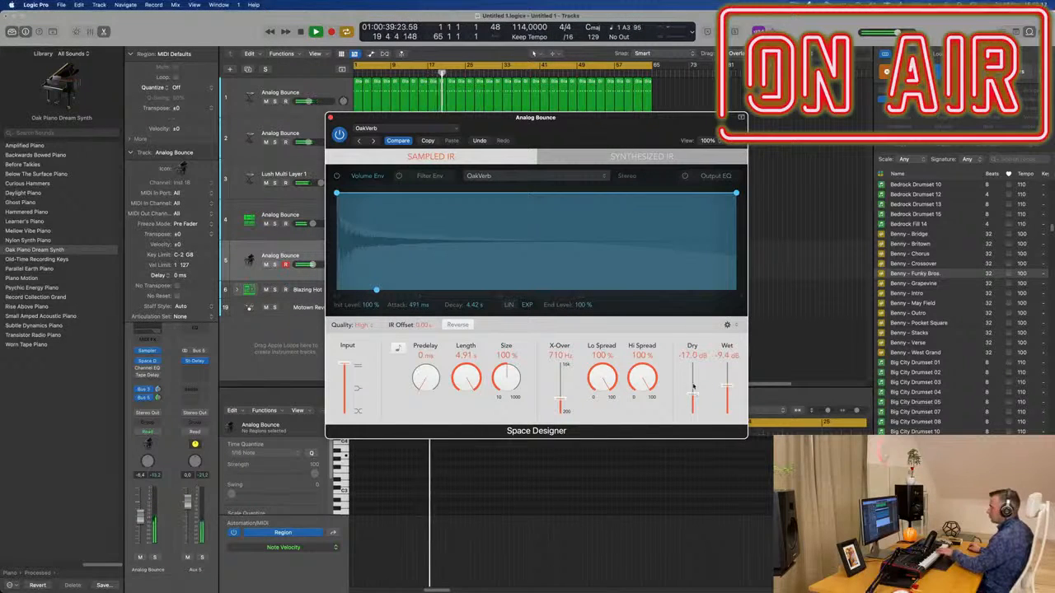
pyautogui.click(141, 361)
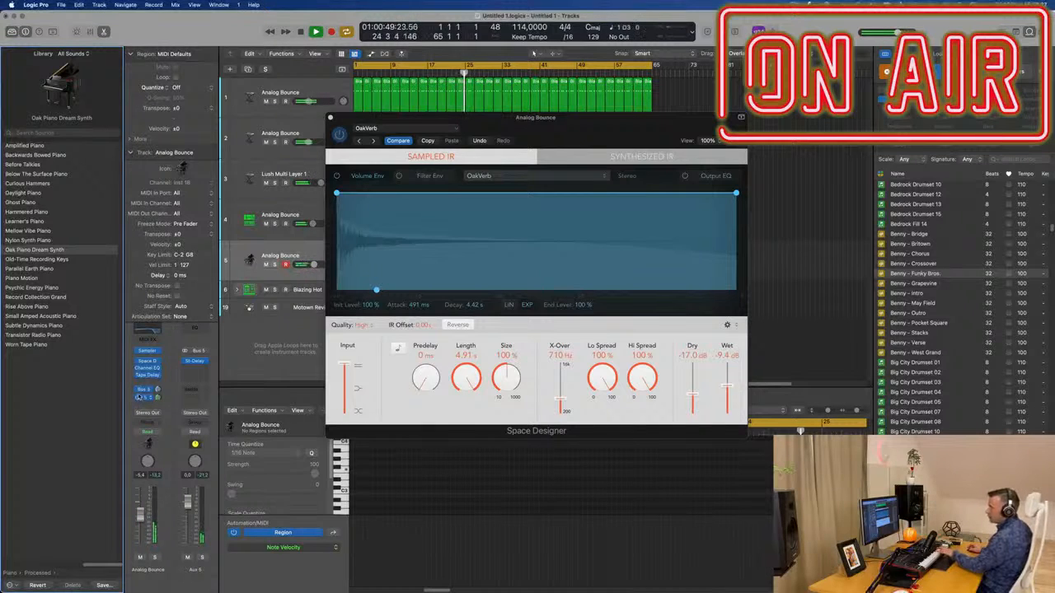
# Step: Audition Old-Time Recording Keys and Parallel Earth Piano on the fifth track, raising the latter's Tape Delay wet output to 100 %
pyautogui.click(47, 260)
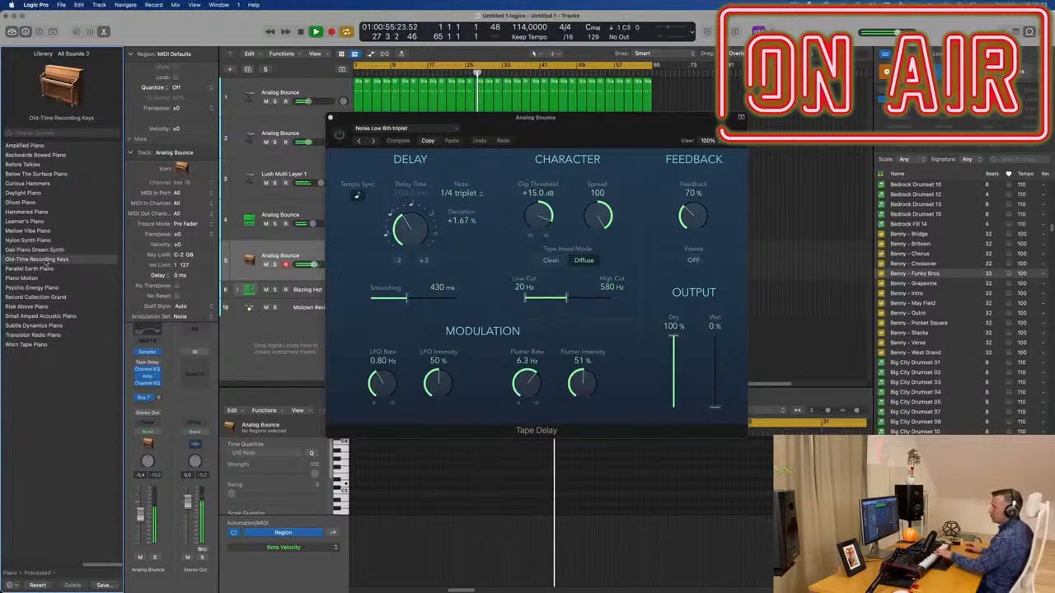
pyautogui.click(40, 269)
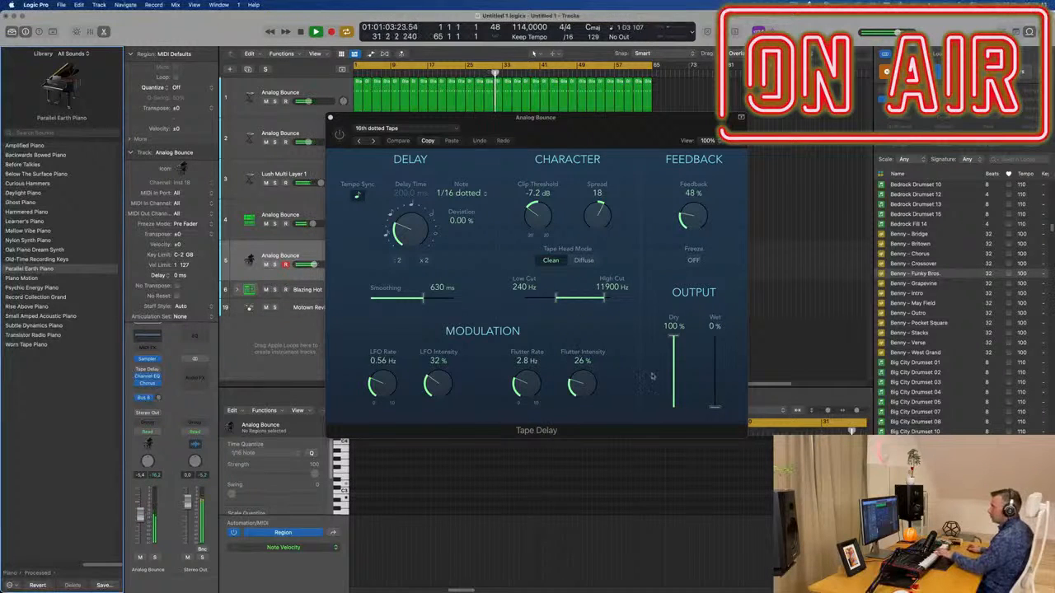
pyautogui.moveTo(710, 403); pyautogui.dragTo(721, 339)
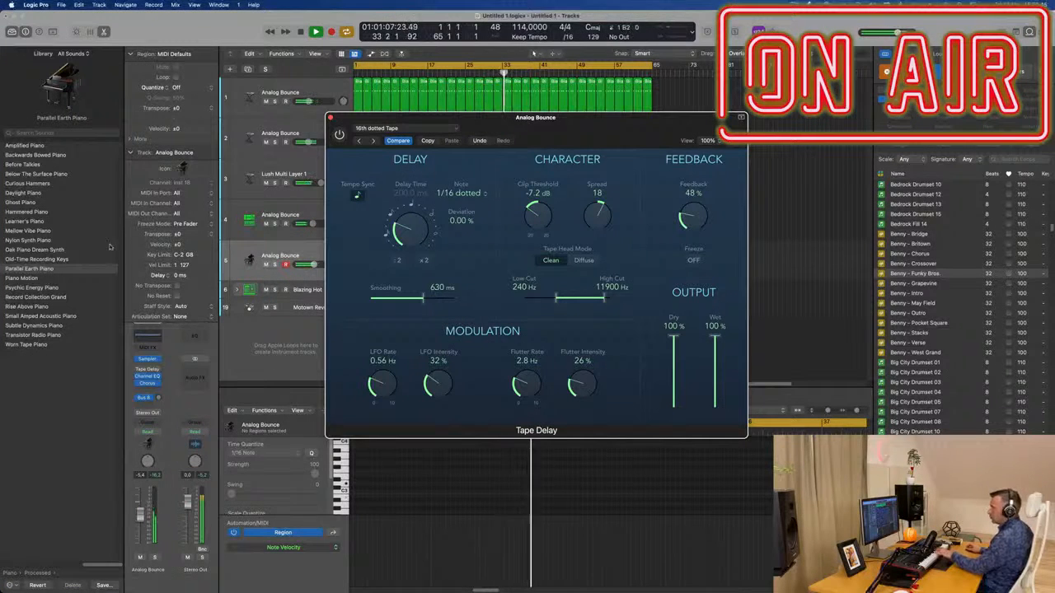
# Step: Audition the Piano Motion, Psychic Energy Piano, Record Collection Grand, Rise Above Piano and Worn Tape Piano sounds on the fifth track
pyautogui.click(22, 281)
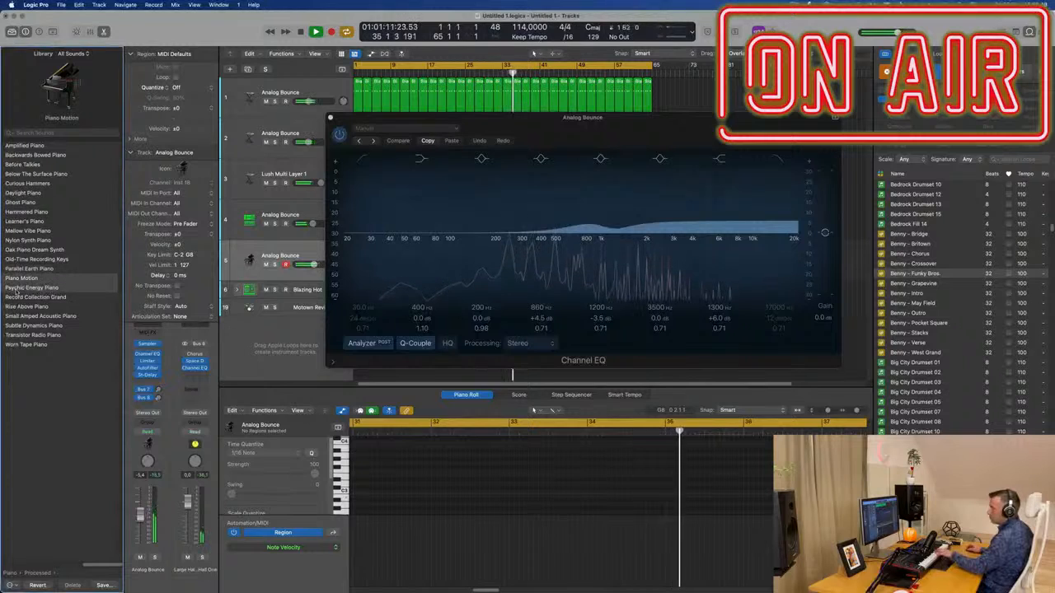
pyautogui.click(16, 288)
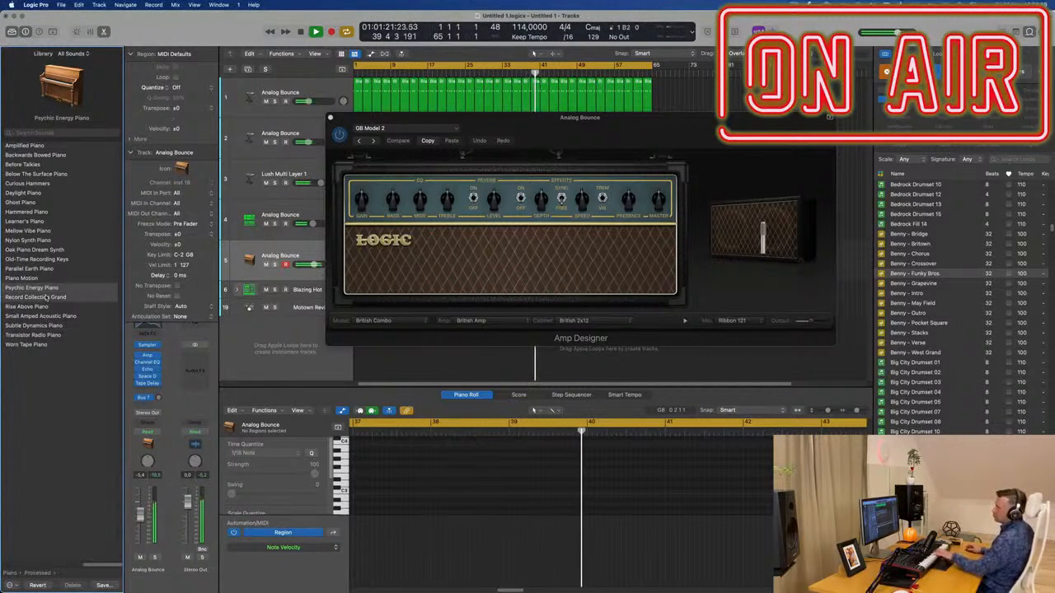
pyautogui.click(40, 297)
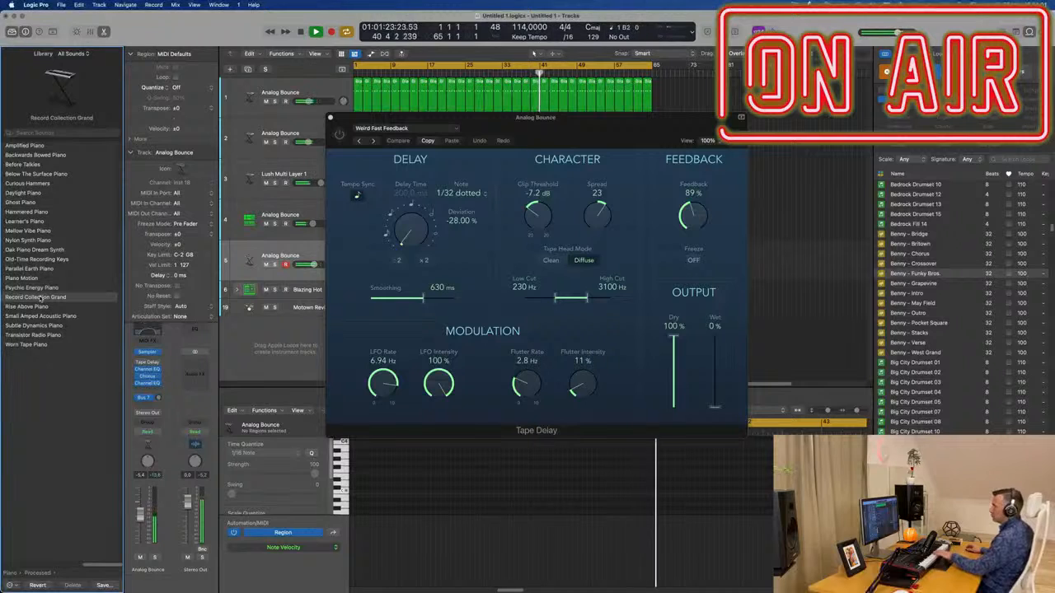
pyautogui.click(36, 308)
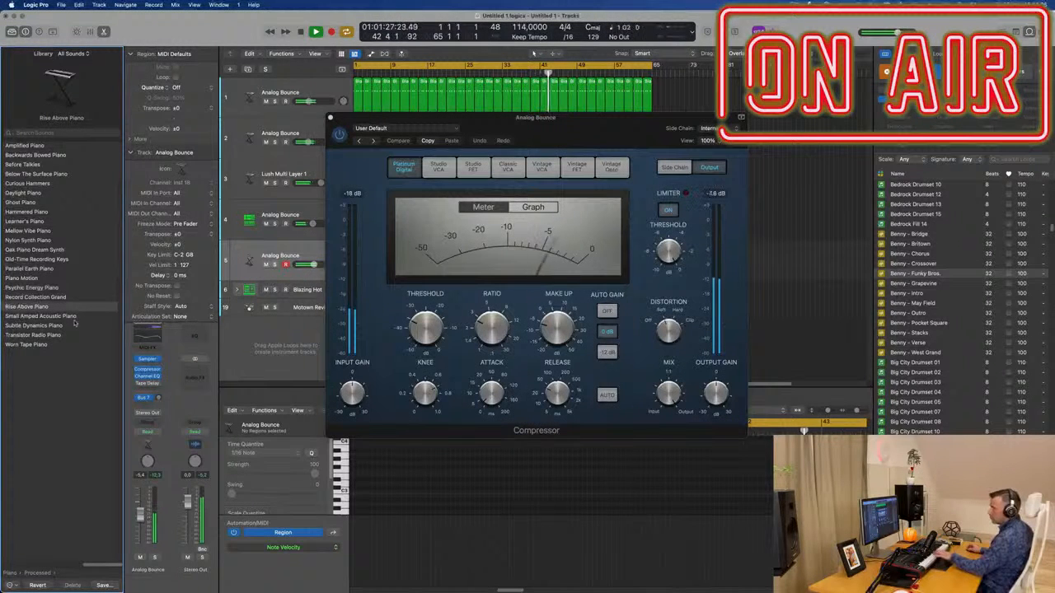
pyautogui.click(38, 345)
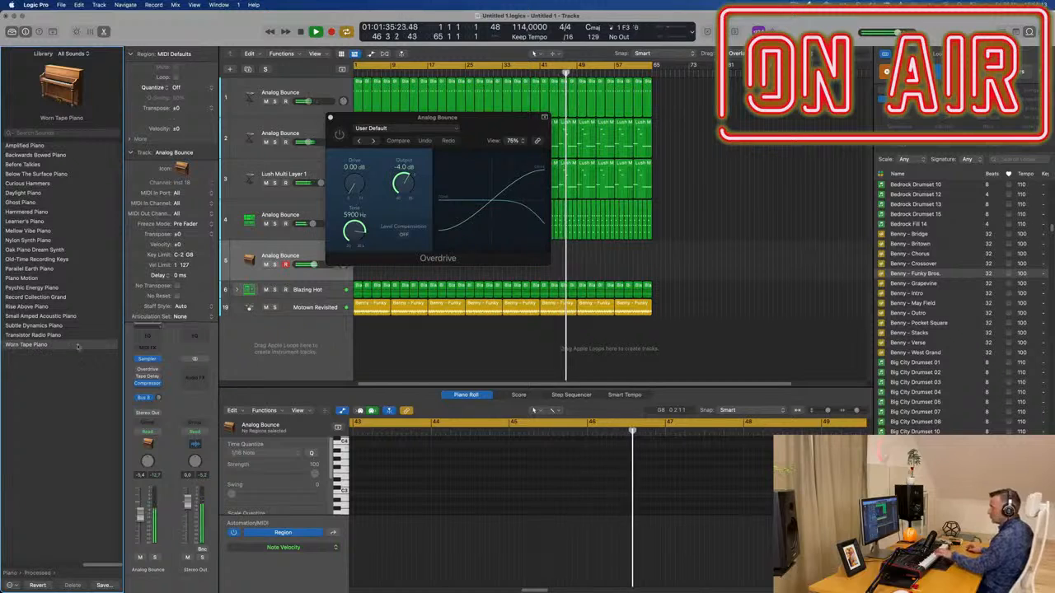
# Step: Audition the Backwards Bowed Piano, Before Talkies and Curious Hammers sounds on the fifth track
pyautogui.click(28, 221)
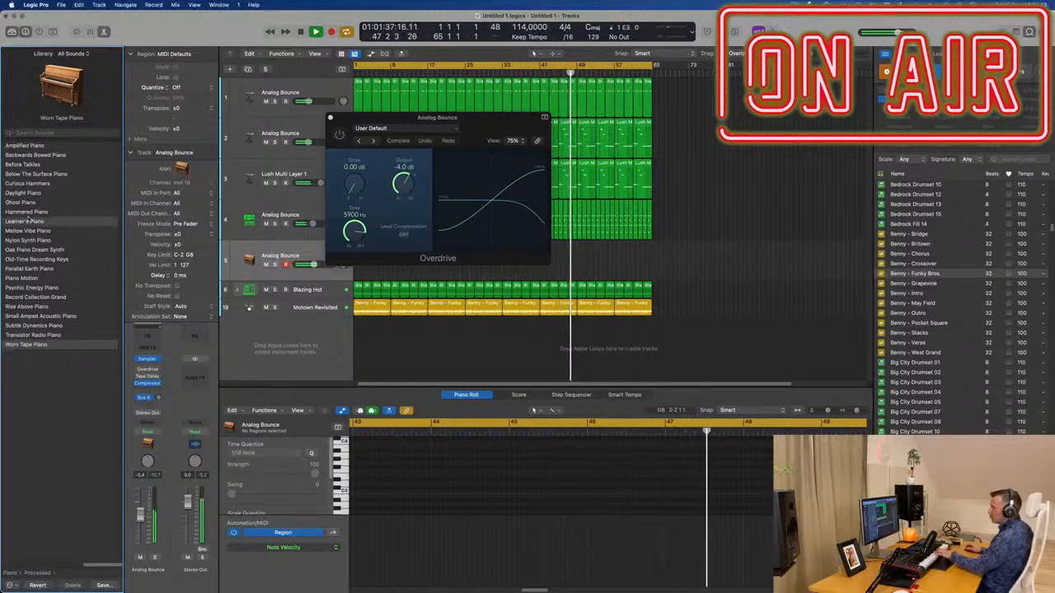
pyautogui.click(34, 155)
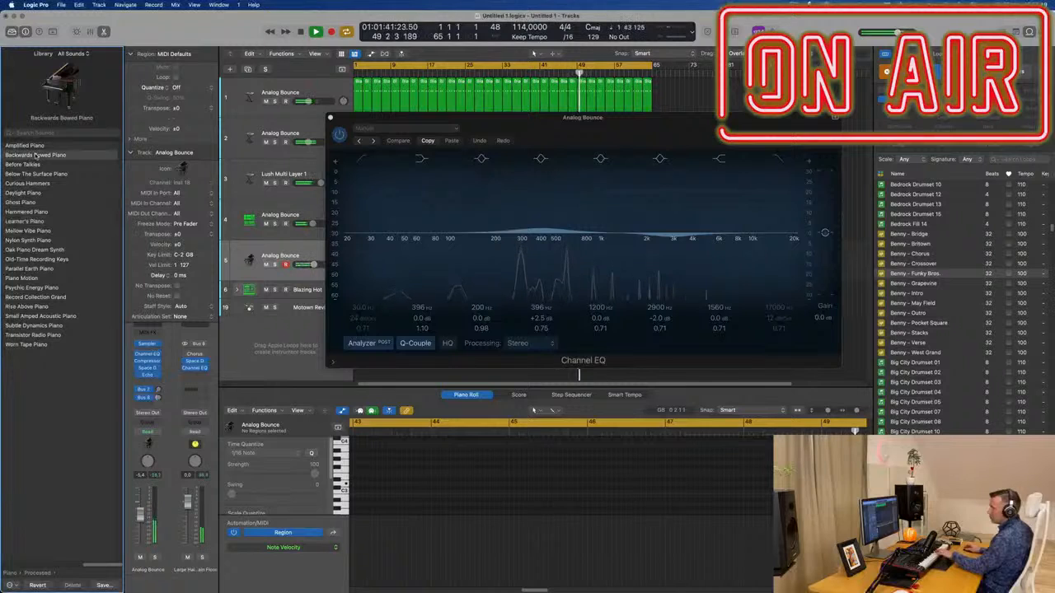
pyautogui.click(33, 164)
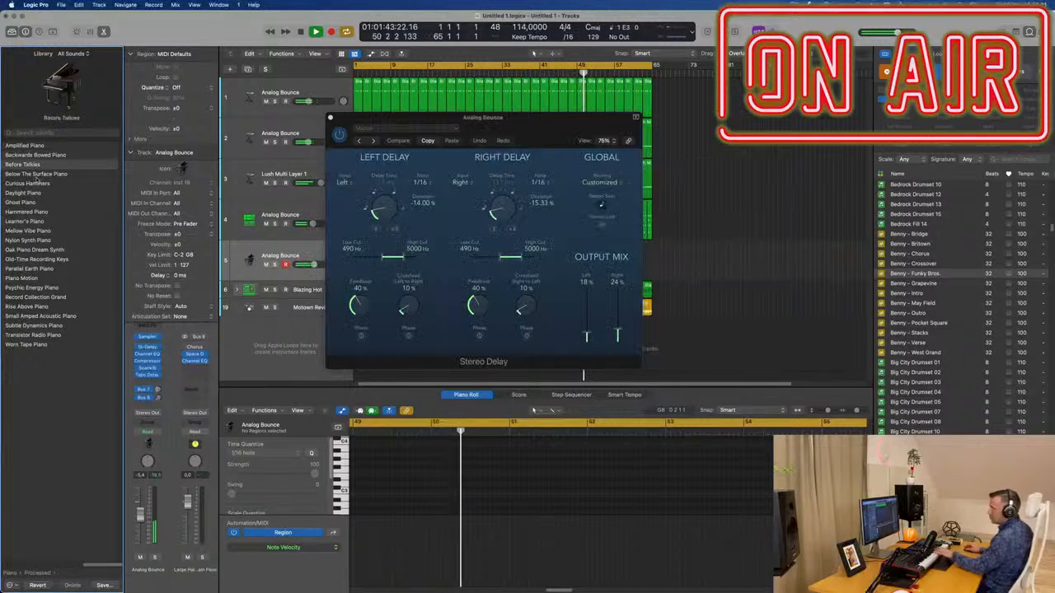
pyautogui.click(33, 182)
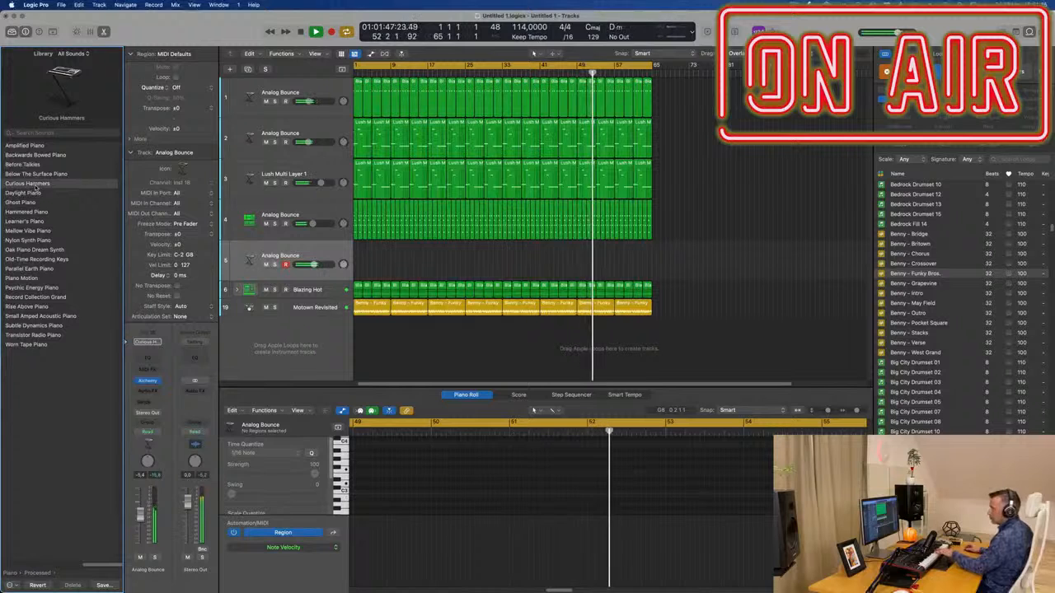
# Step: Switch the sound library to the Vintage Clav category and audition Cop Show Clav on the fifth track
pyautogui.click(11, 573)
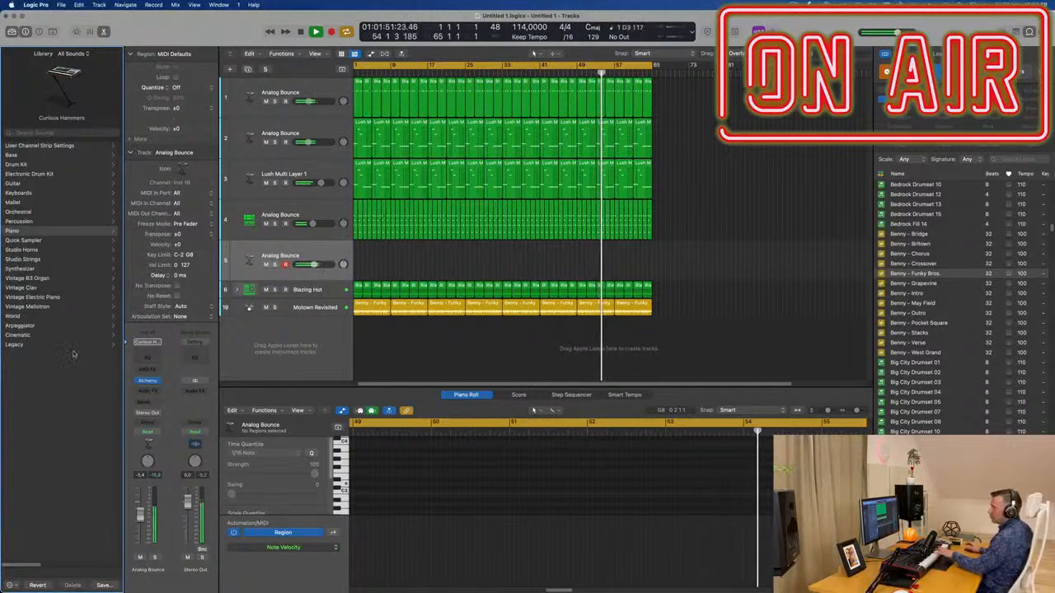
pyautogui.click(82, 288)
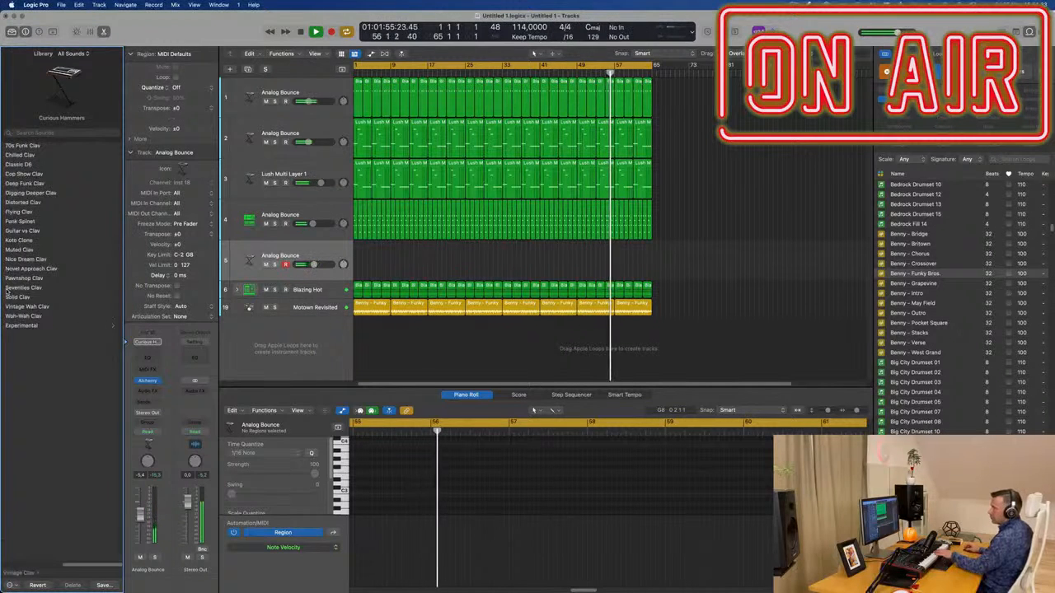
pyautogui.click(32, 174)
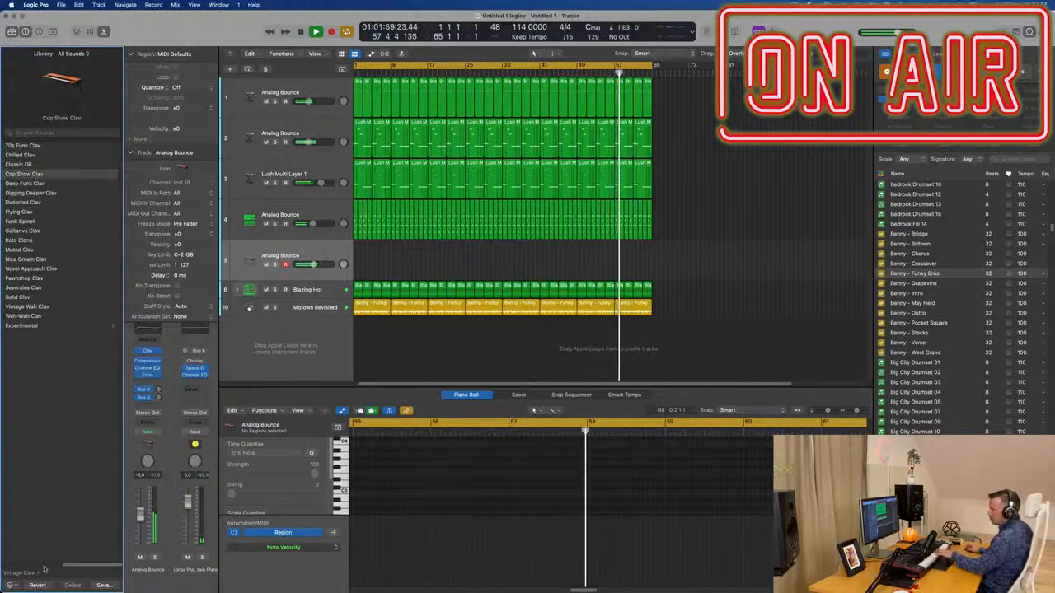
# Step: Audition Classic Electric Piano from the Vintage Electric Piano category on the fifth track, briefly selecting the fourth track in between
pyautogui.click(15, 575)
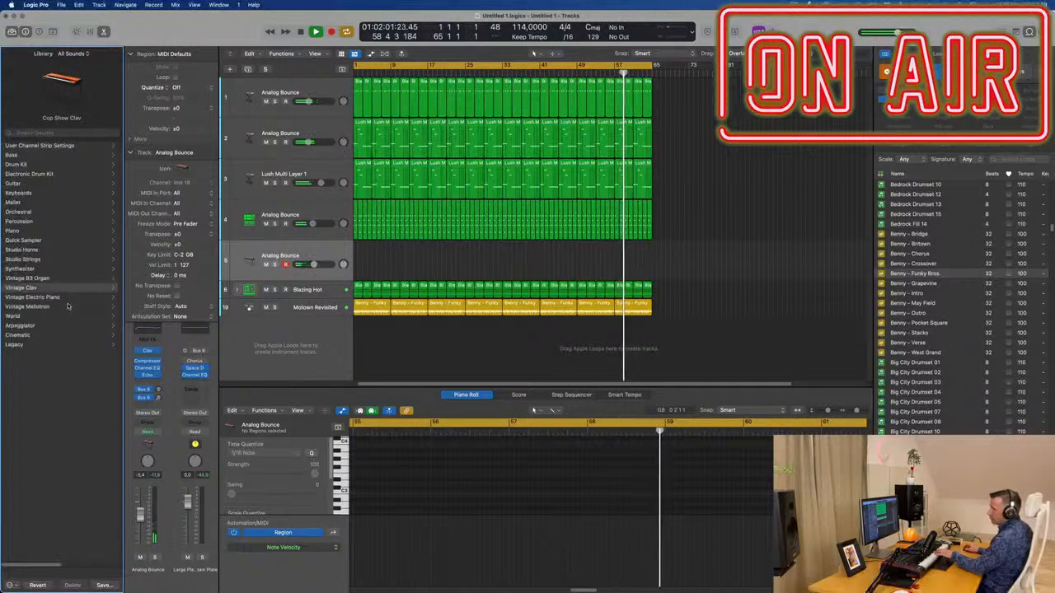
pyautogui.click(33, 298)
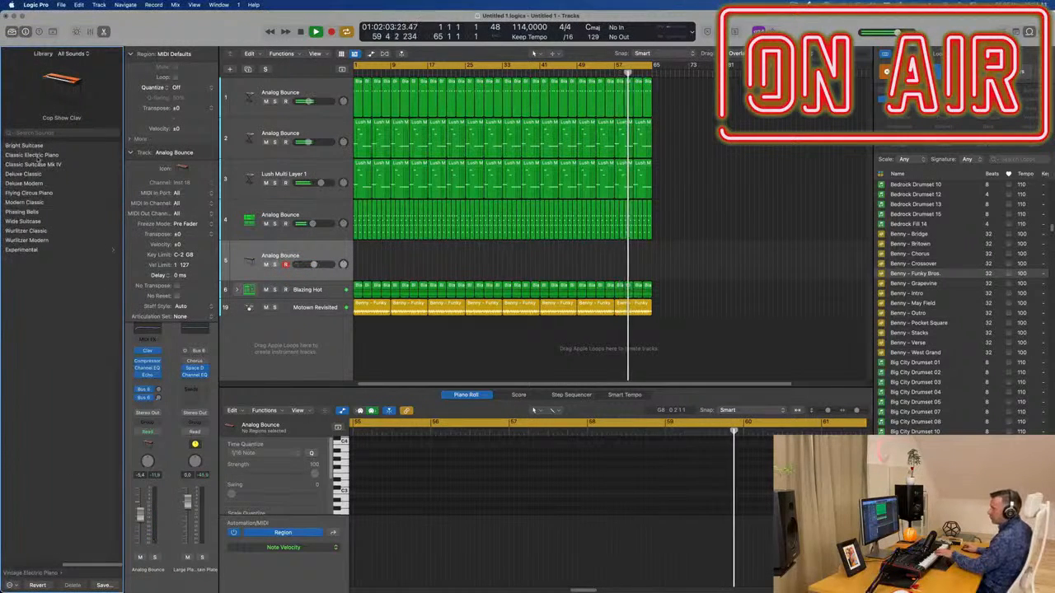
pyautogui.click(35, 156)
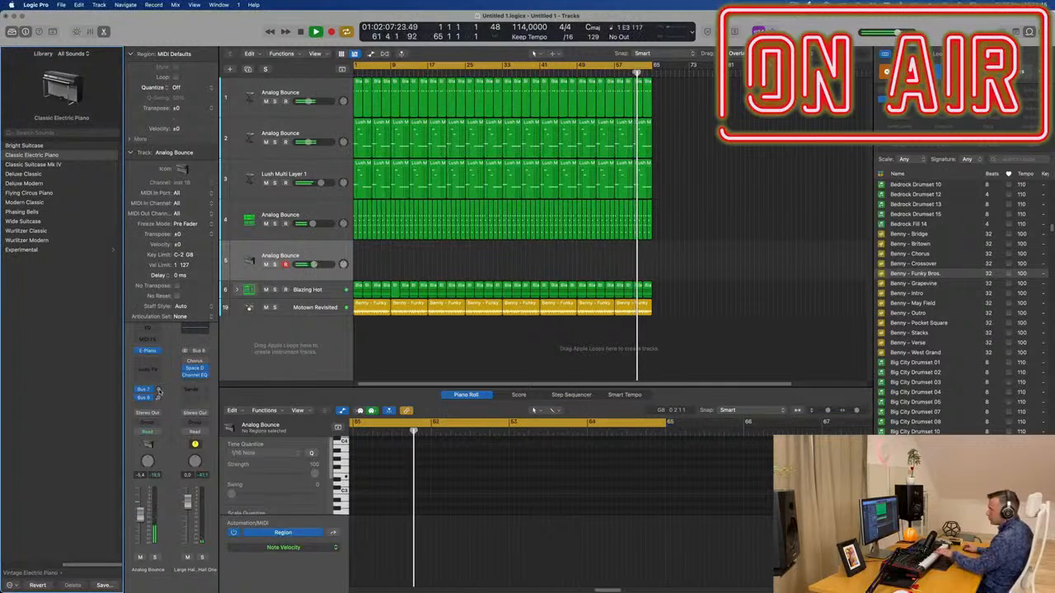
pyautogui.click(338, 219)
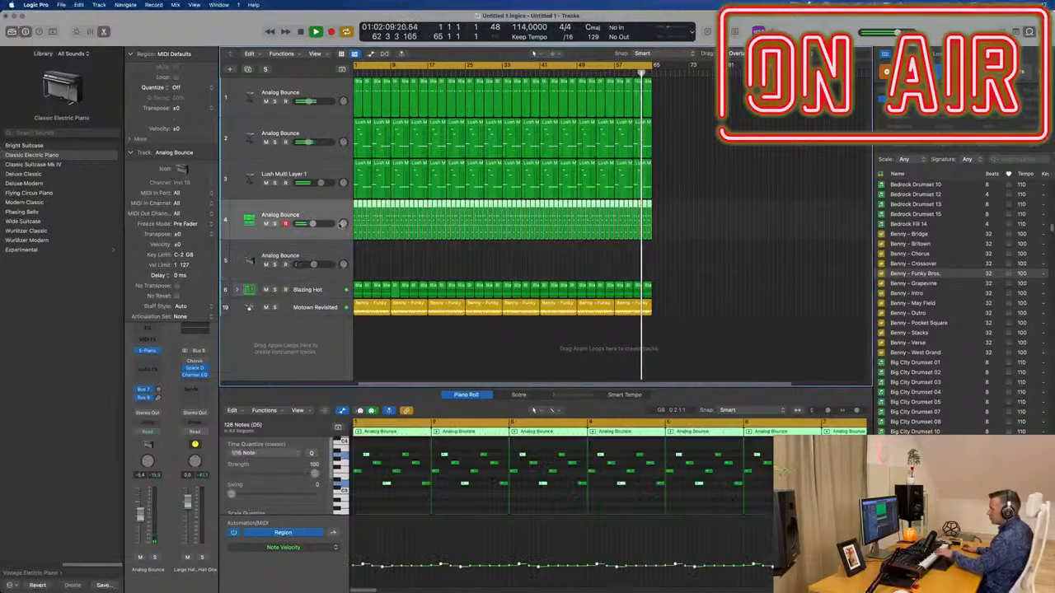
pyautogui.click(332, 255)
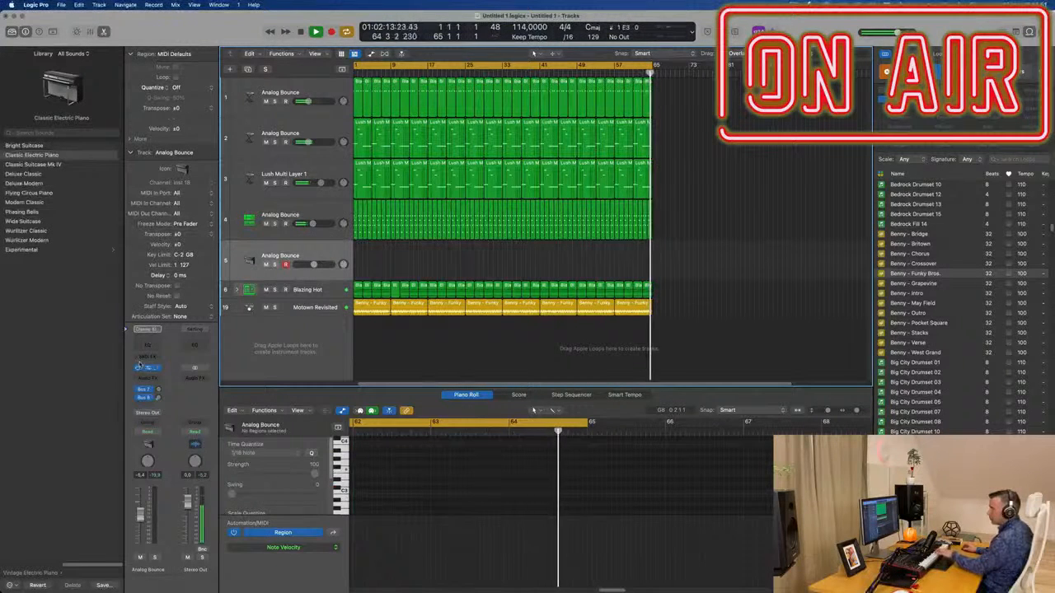
# Step: Audition Deluxe Classic and Wide Suitcase, plus Driven Wurlie and Reversed Suitcase from the Experimental subcategory, on the fifth track
pyautogui.click(25, 175)
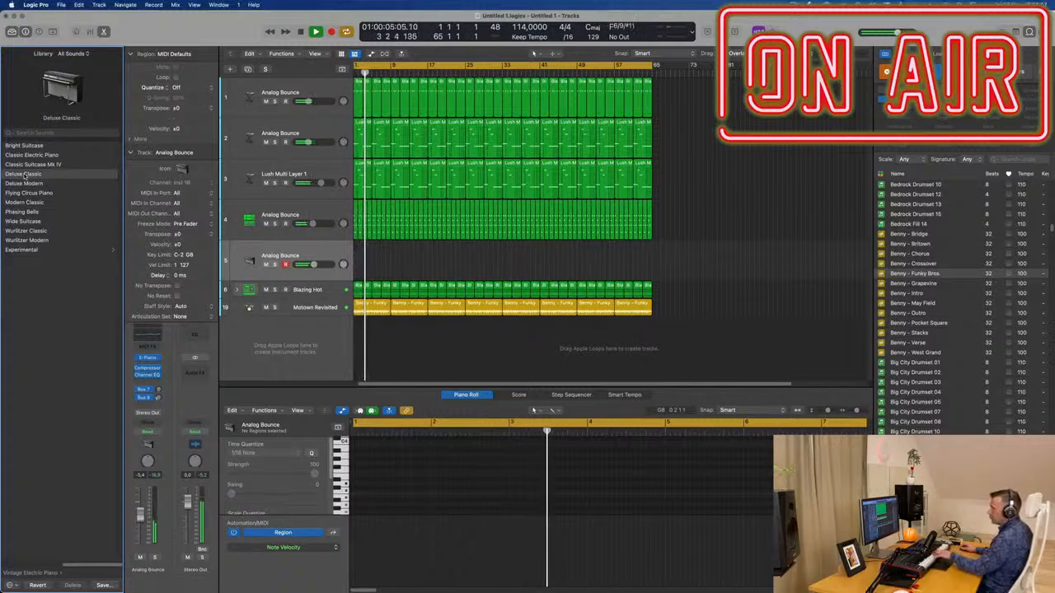
pyautogui.click(26, 221)
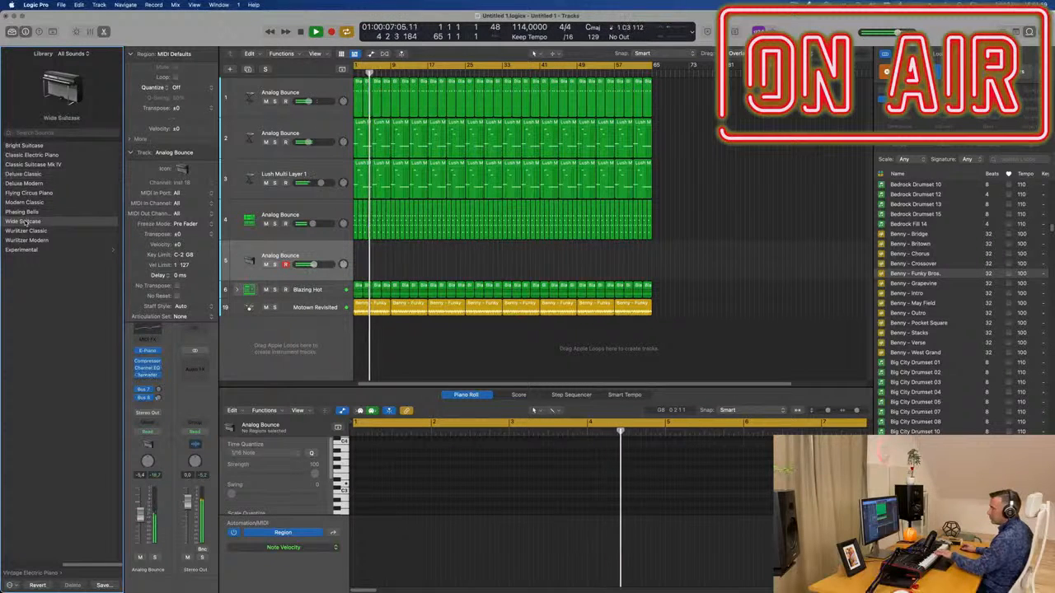
pyautogui.click(33, 249)
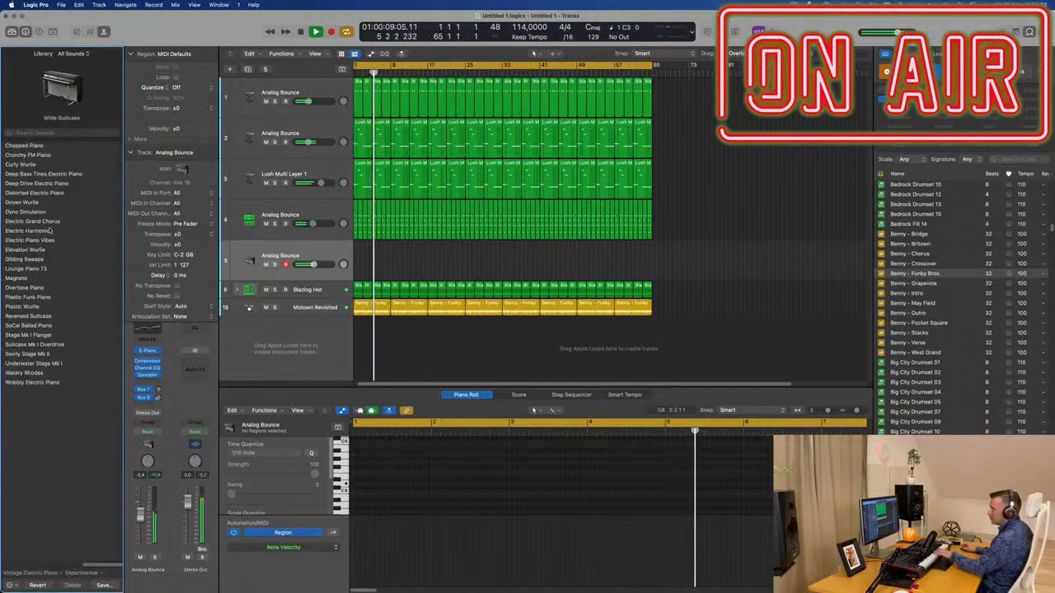
pyautogui.click(25, 203)
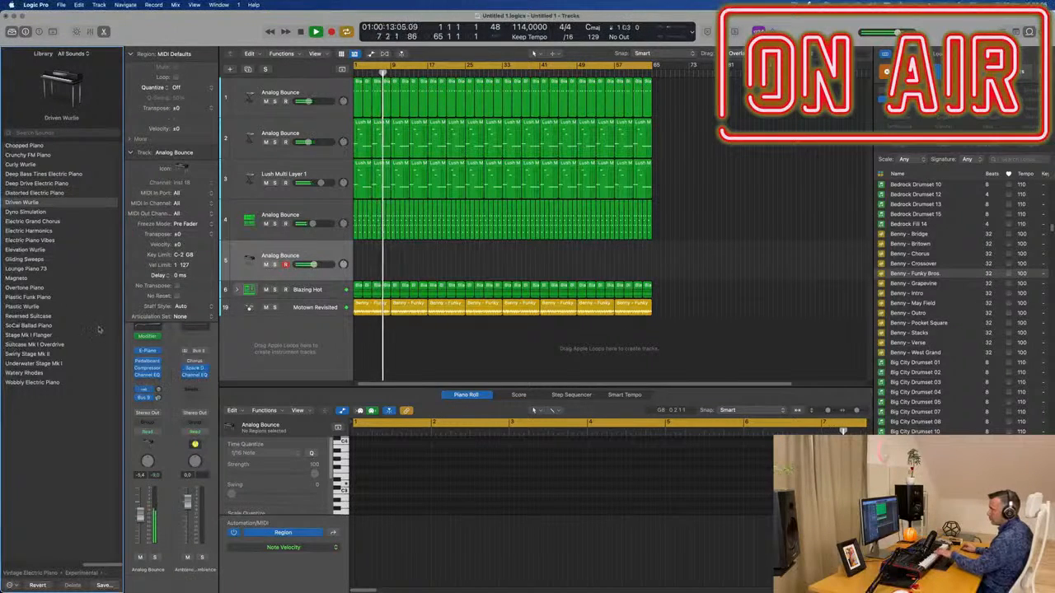
pyautogui.click(35, 317)
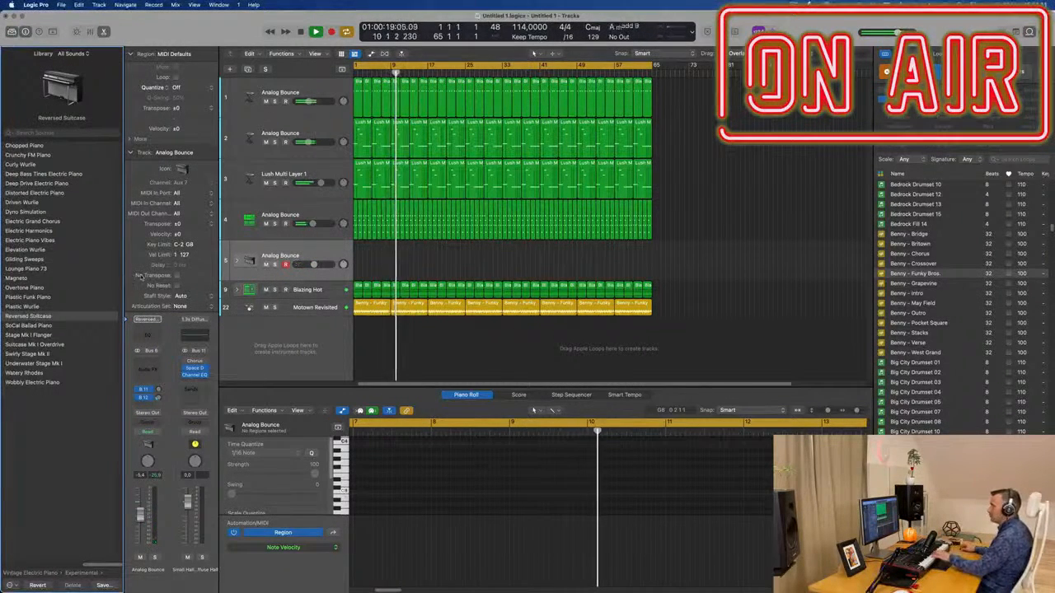
# Step: Hide the loop browser and expand the fifth track's stack to inspect its Reversed Suitcase subtrack, returning to the main stack track
pyautogui.click(302, 237)
pyautogui.click(334, 263)
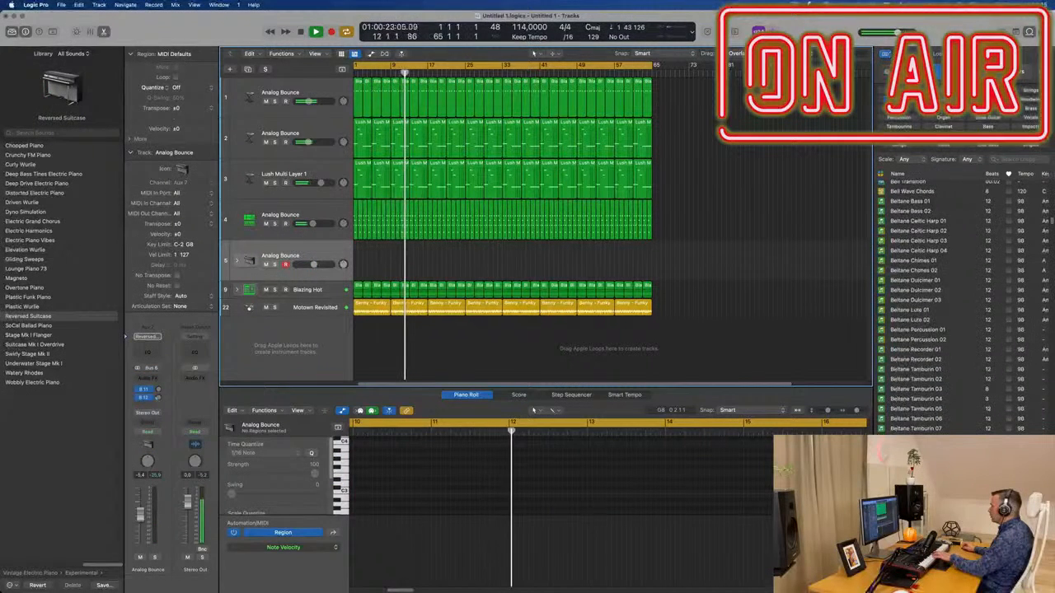
pyautogui.press('o')
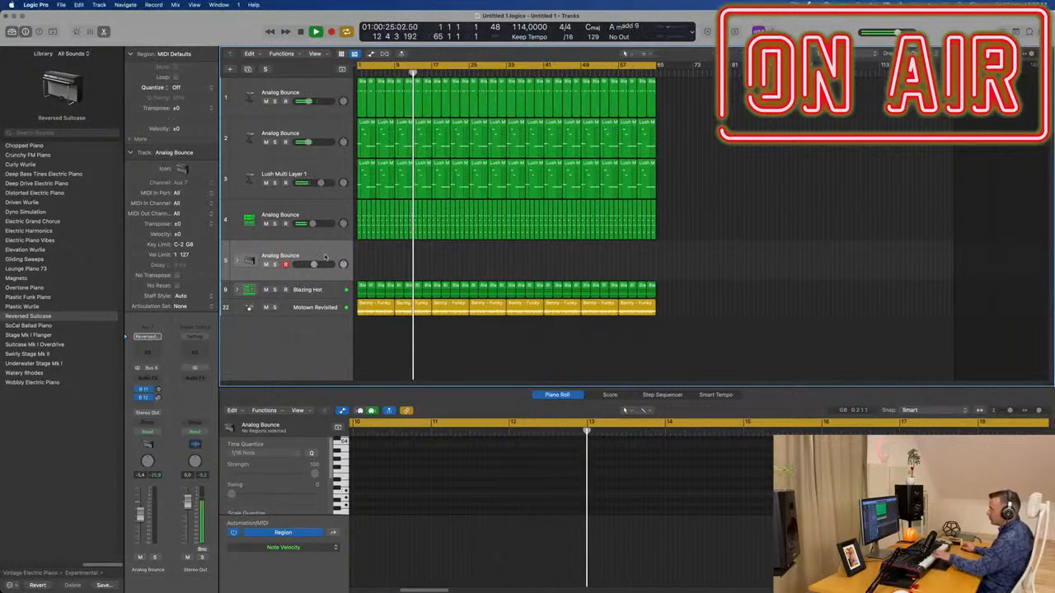
pyautogui.click(238, 260)
pyautogui.click(312, 294)
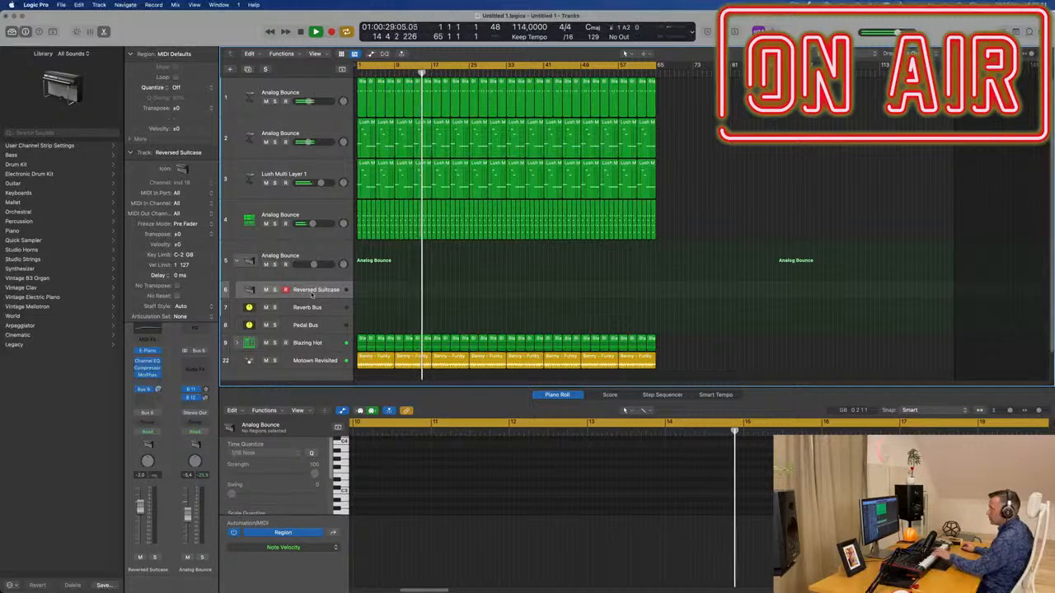
pyautogui.click(324, 253)
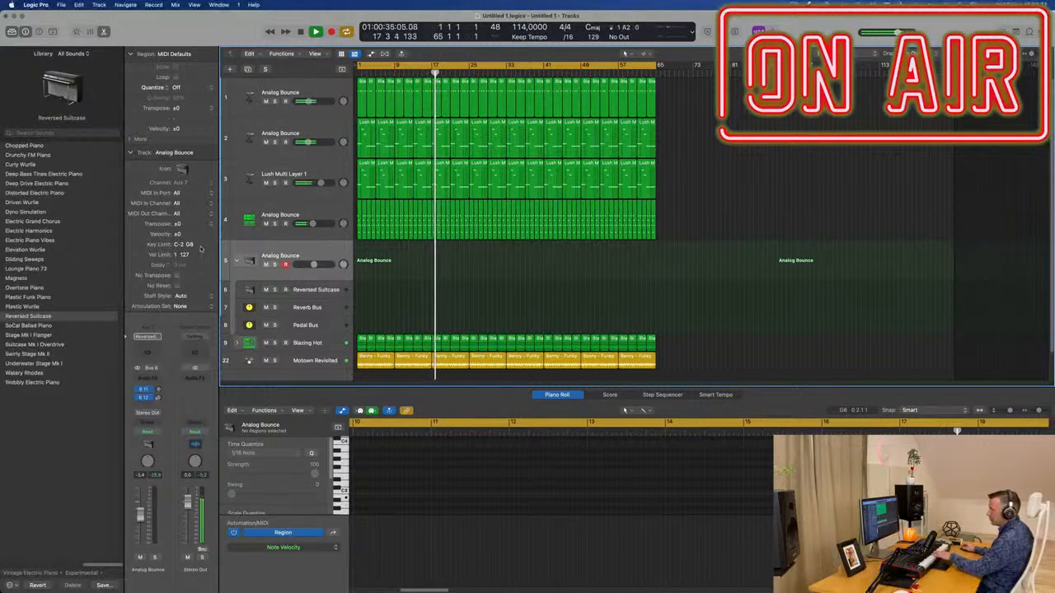
# Step: Audition Suitcase Mk I Overdrive on the fifth track with its volume raised to 4.7 dB, and delete that track stack
pyautogui.click(31, 343)
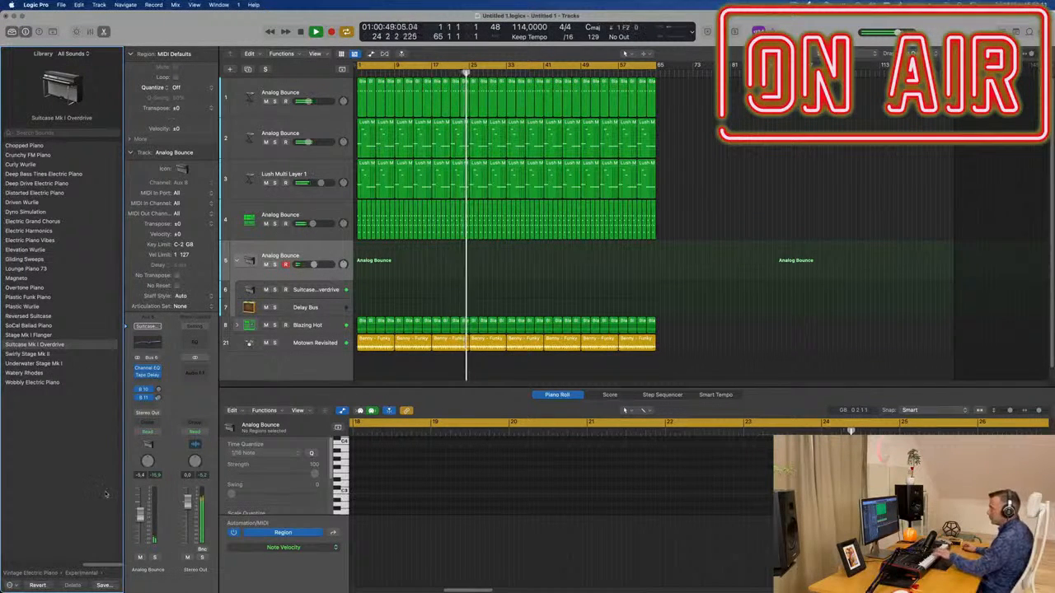
pyautogui.moveTo(140, 514); pyautogui.dragTo(140, 475)
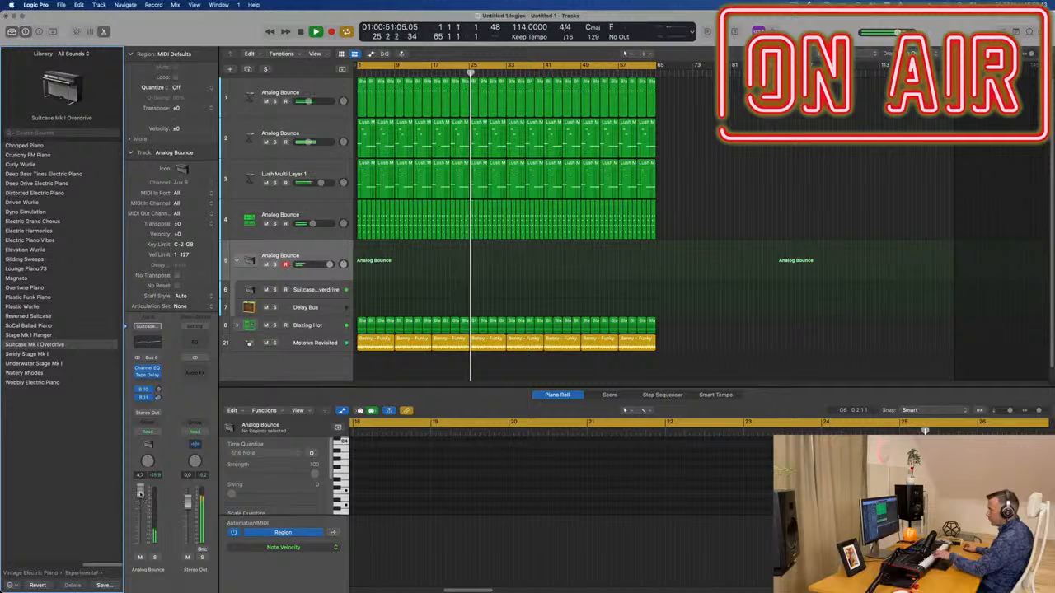
pyautogui.click(330, 248)
pyautogui.press('Delete')
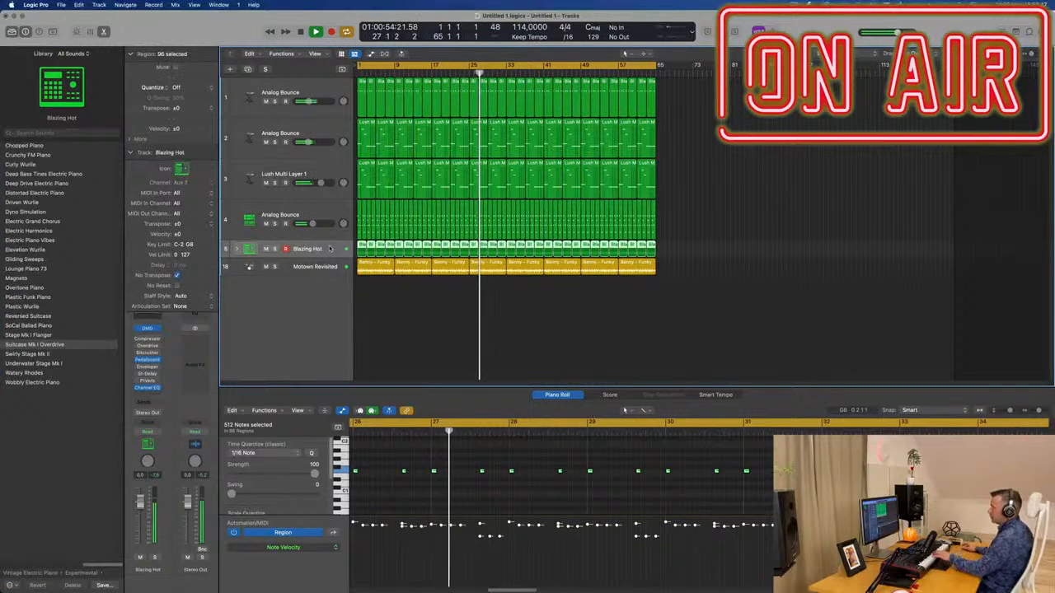
# Step: Add a new track with duplicate settings of the first Analog Bounce track directly below it
pyautogui.click(332, 206)
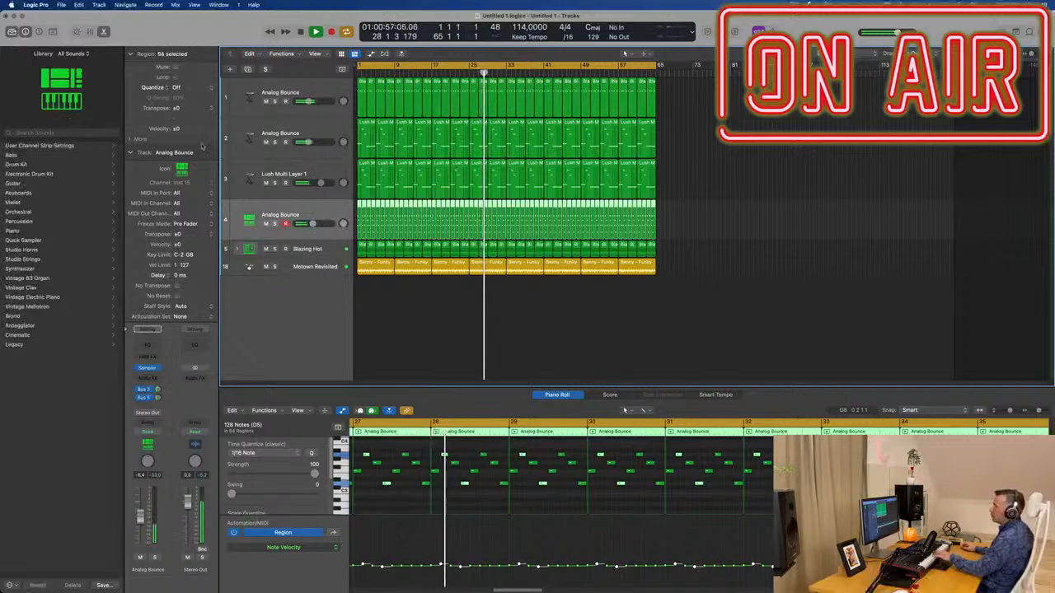
pyautogui.click(325, 89)
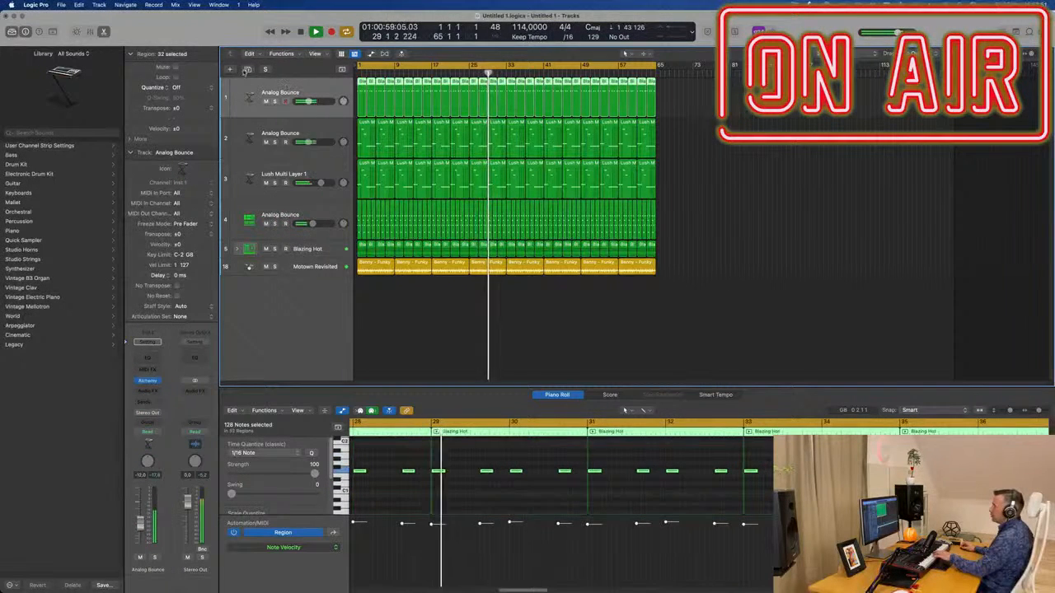
pyautogui.press('super+d')
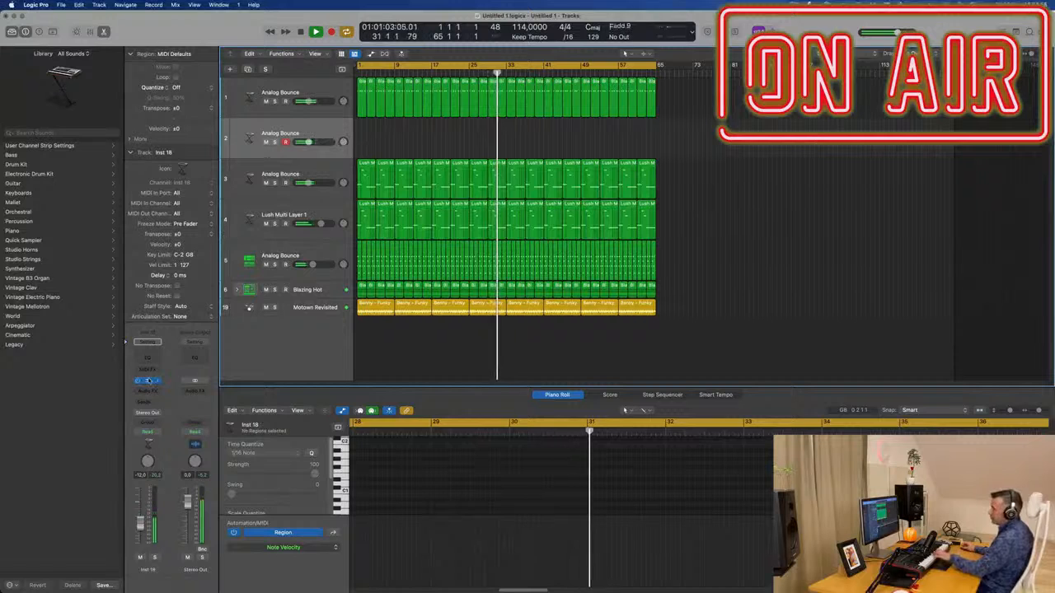
# Step: Load the Curious Hammers preset from Alchemy's Keys category on the new second track and uncover the track list
pyautogui.click(149, 381)
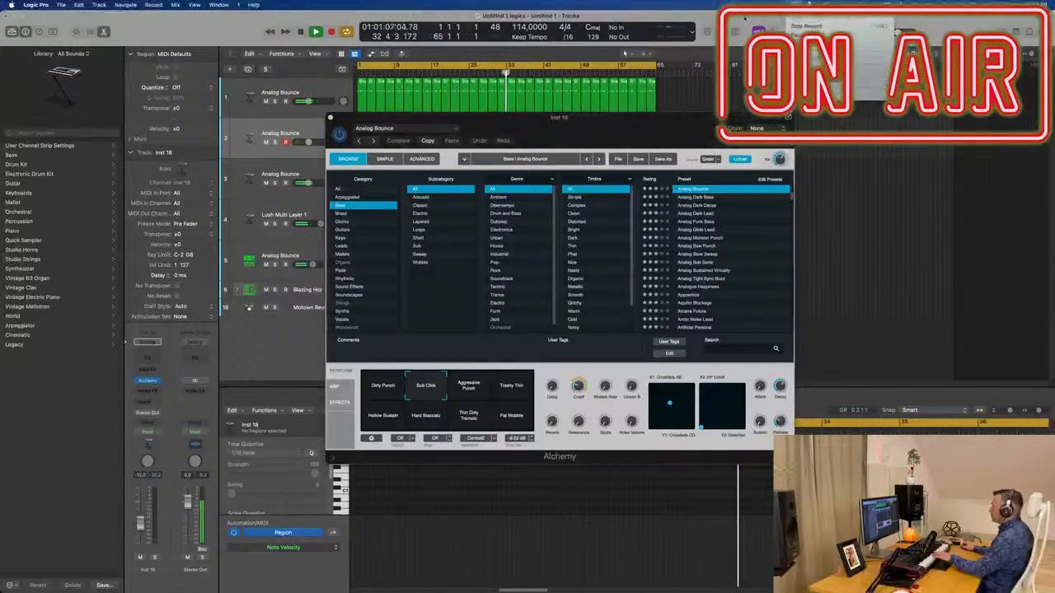
pyautogui.moveTo(643, 128); pyautogui.dragTo(557, 171)
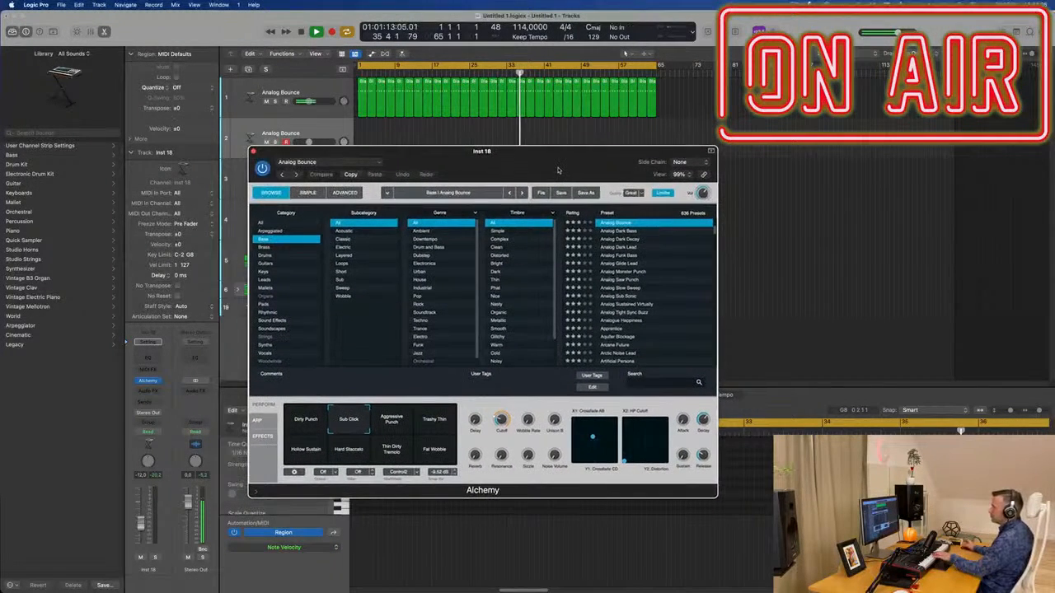
pyautogui.click(265, 271)
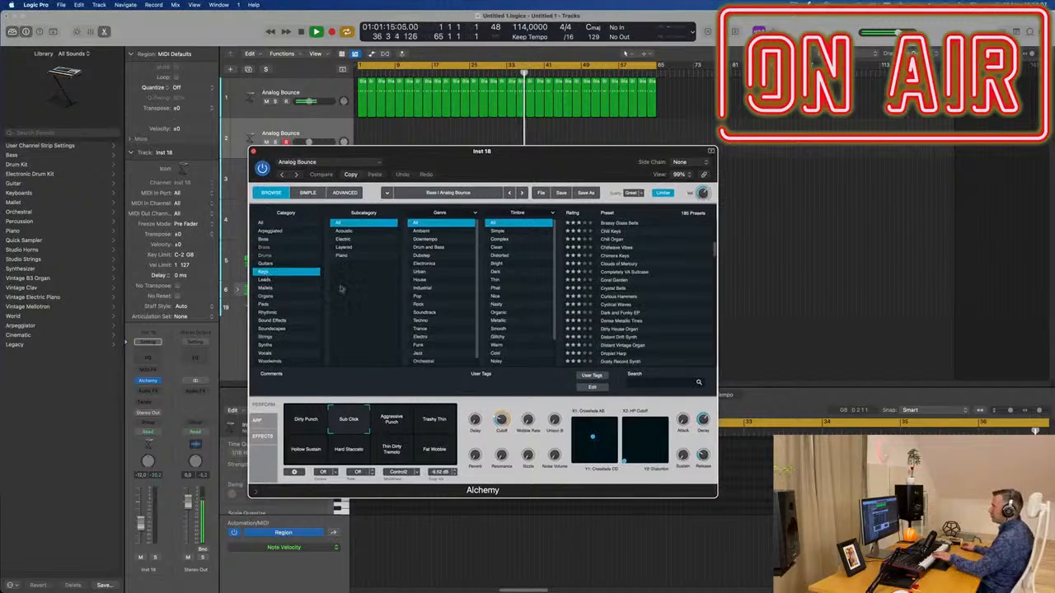
pyautogui.click(624, 298)
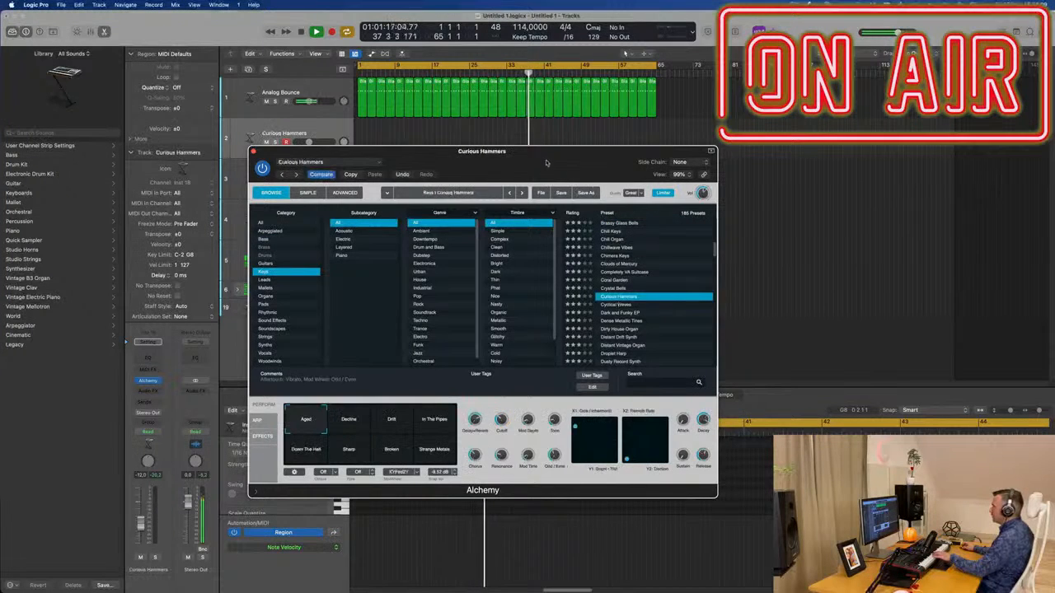
pyautogui.moveTo(546, 163); pyautogui.dragTo(666, 178)
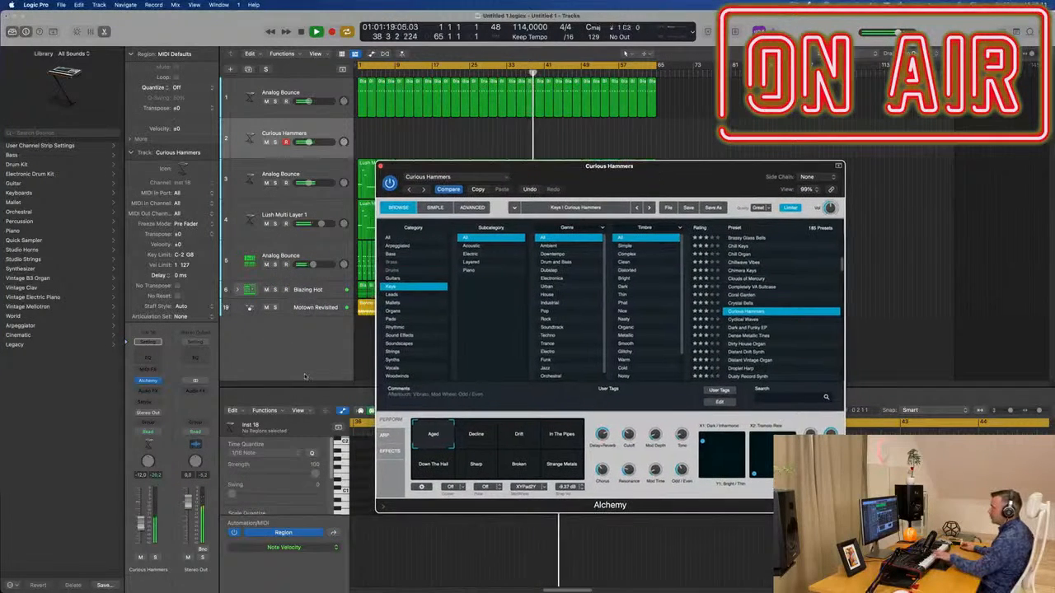
# Step: Add a send to the Bus 3 reverb on the Curious Hammers track, raise its level, and add a second send to the delay bus
pyautogui.click(149, 402)
pyautogui.moveTo(152, 416)
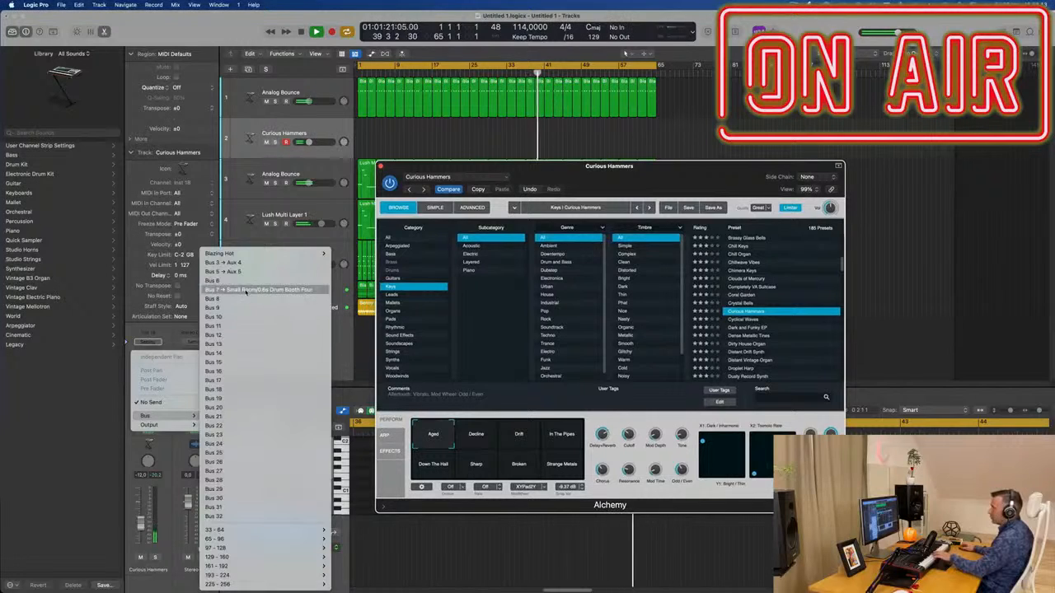
pyautogui.click(254, 262)
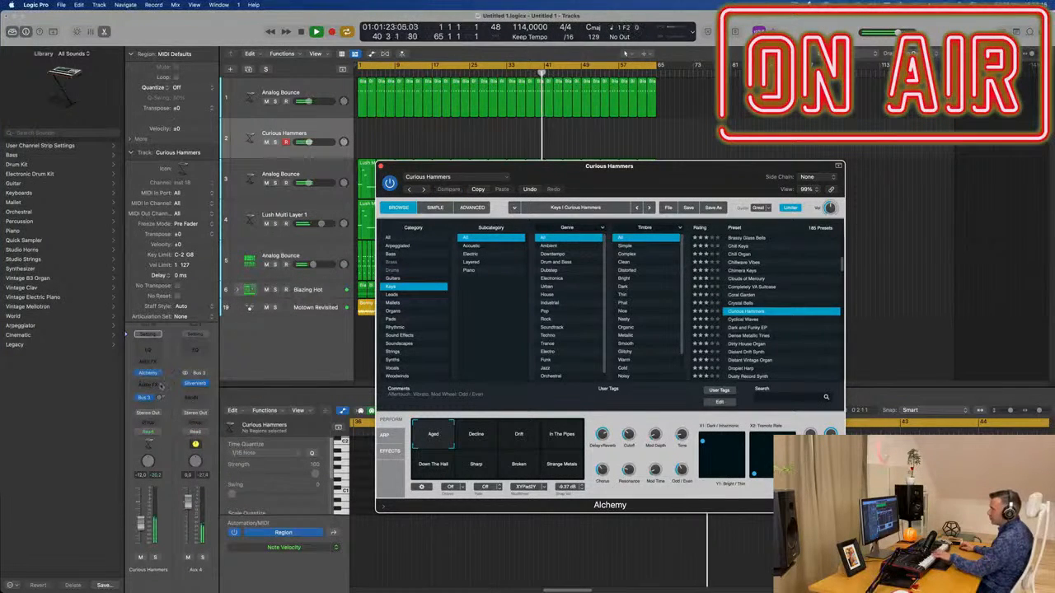
pyautogui.moveTo(159, 398); pyautogui.dragTo(160, 415)
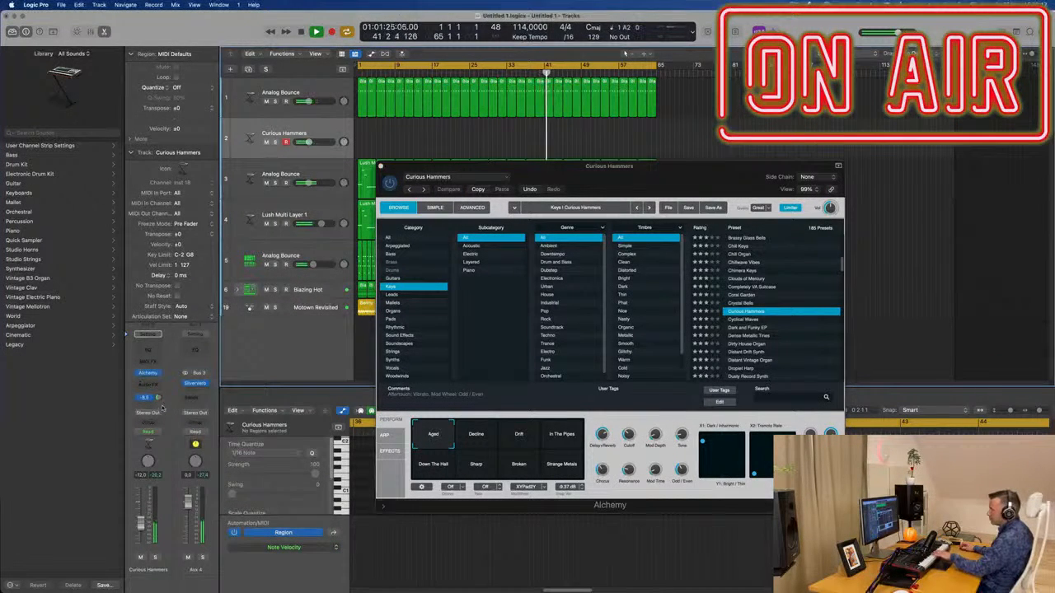
pyautogui.click(145, 404)
pyautogui.moveTo(146, 418)
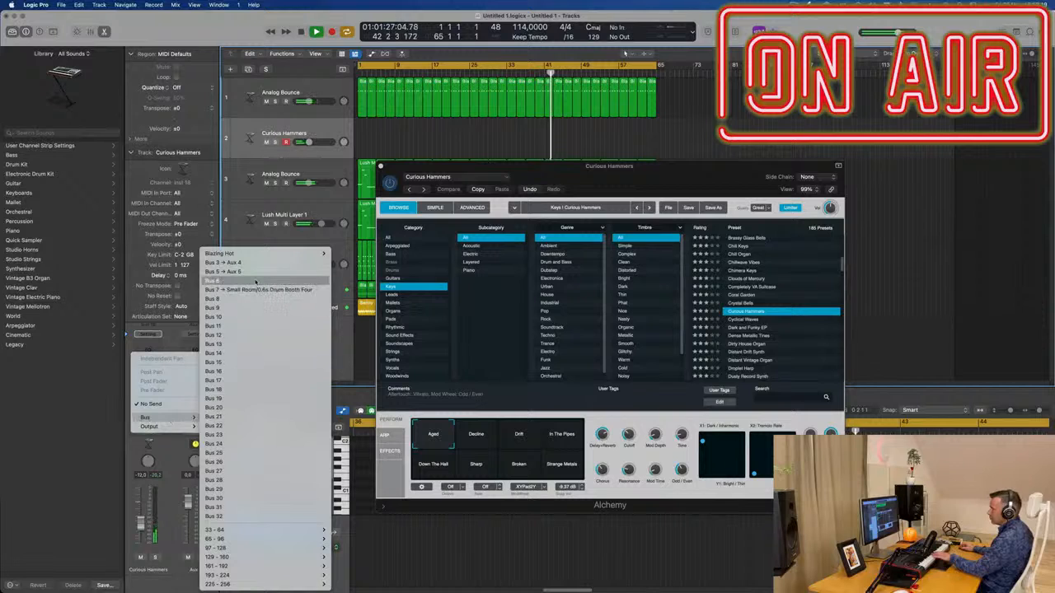
pyautogui.click(256, 278)
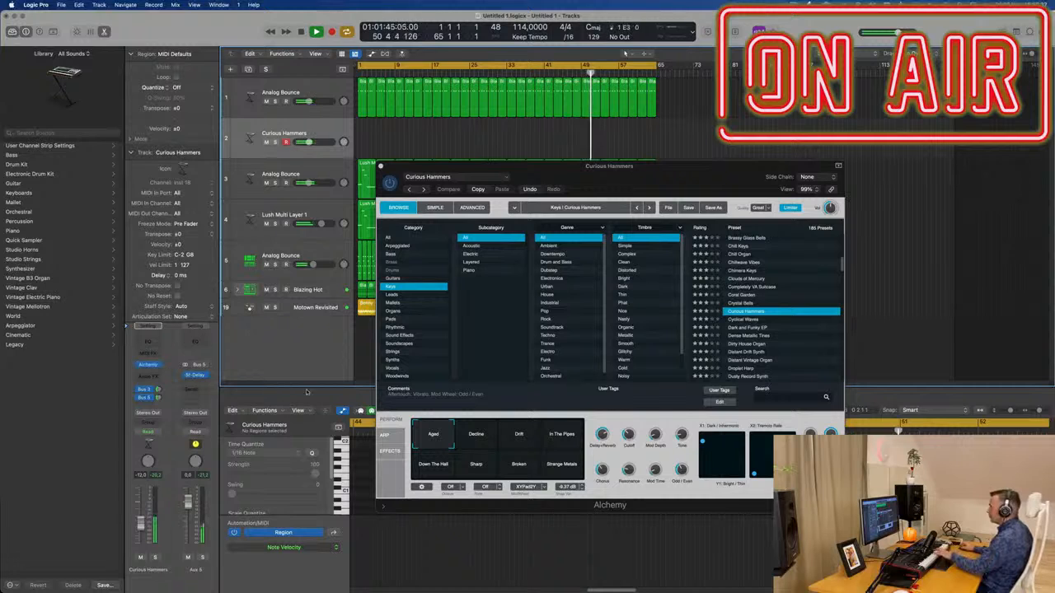
# Step: Switch Curious Hammers to the Decline variation and record a melody about three bars long from bar 61
pyautogui.click(476, 437)
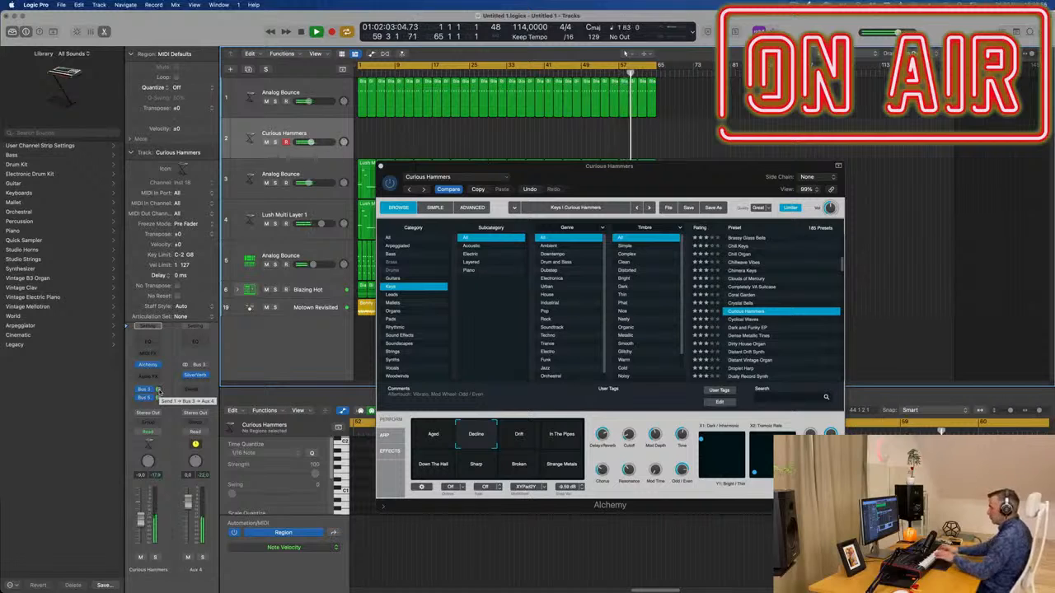
pyautogui.press('r')
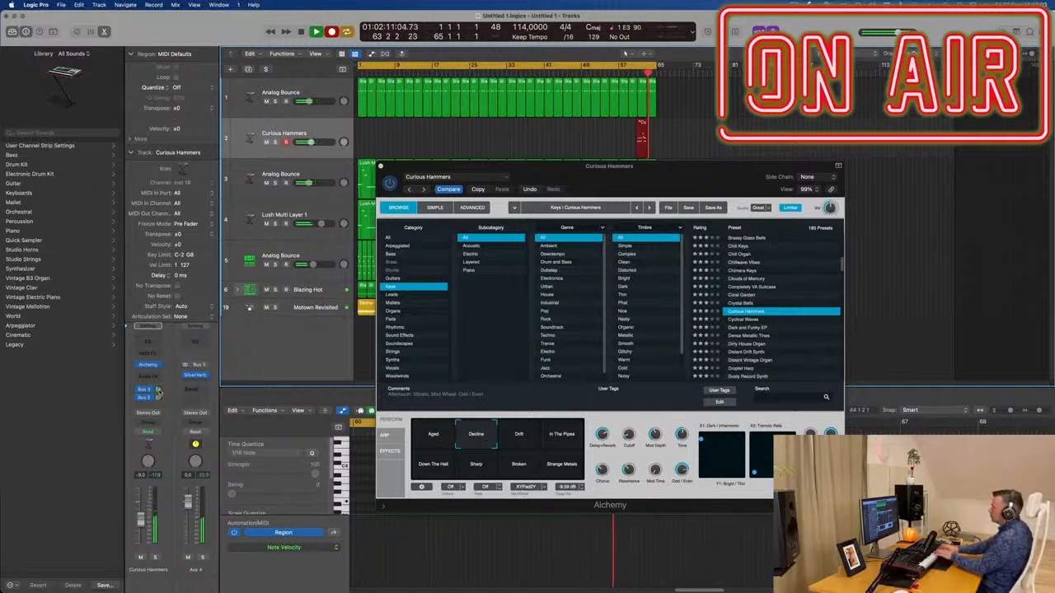
pyautogui.press('space')
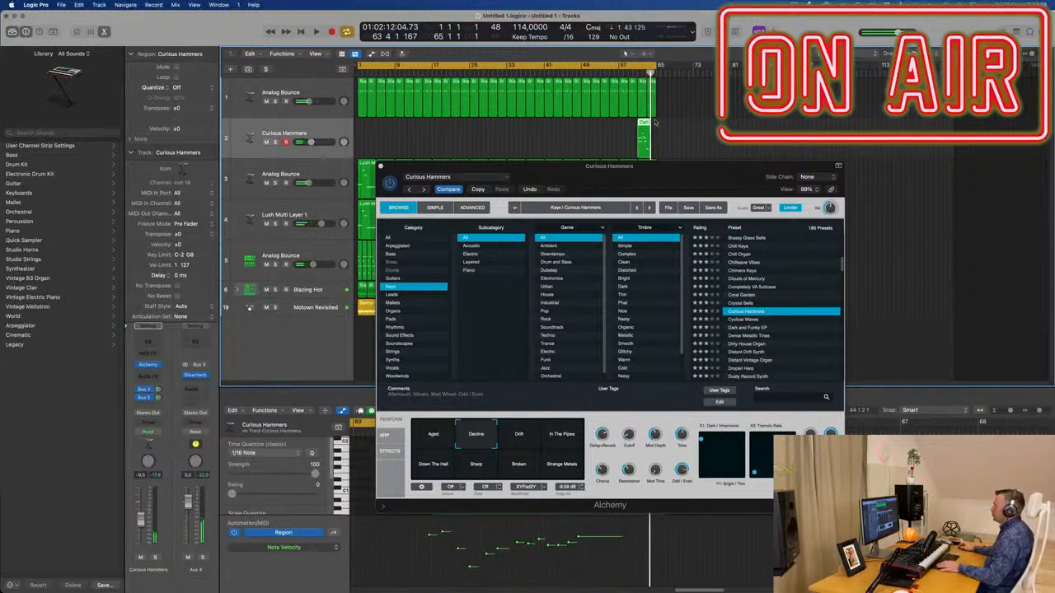
# Step: Move the recorded Curious Hammers region to bar 1, clear the plug-in window out of the way and play from the beginning
pyautogui.moveTo(646, 124); pyautogui.dragTo(365, 124)
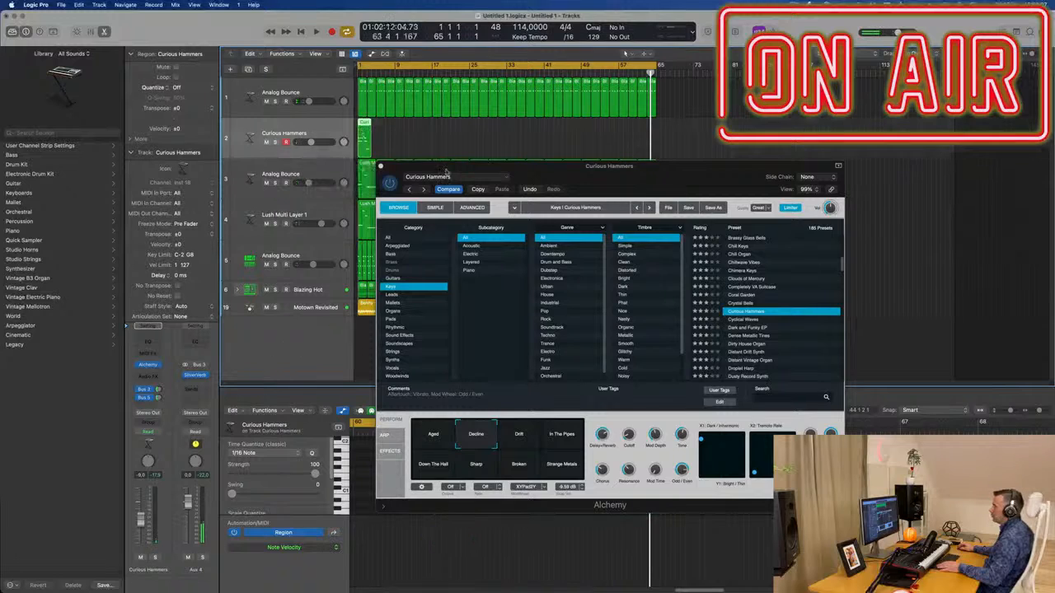
pyautogui.moveTo(446, 169); pyautogui.dragTo(828, 133)
pyautogui.press('Return')
pyautogui.press('space')
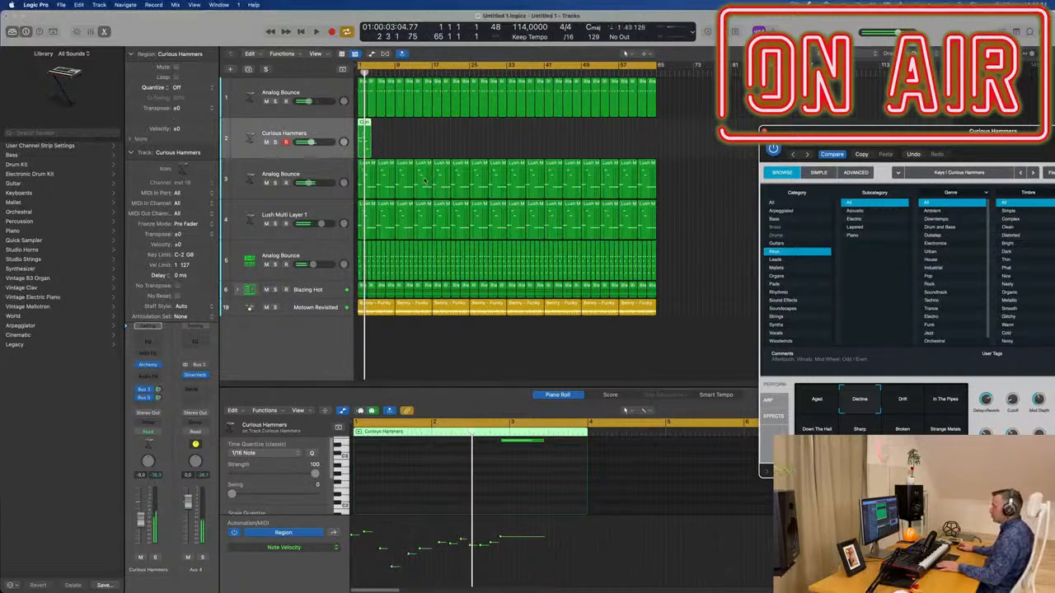
# Step: Shorten the long final note of the Curious Hammers melody to about the length of the preceding notes
pyautogui.scroll(3, 461, 477)
pyautogui.click(539, 481)
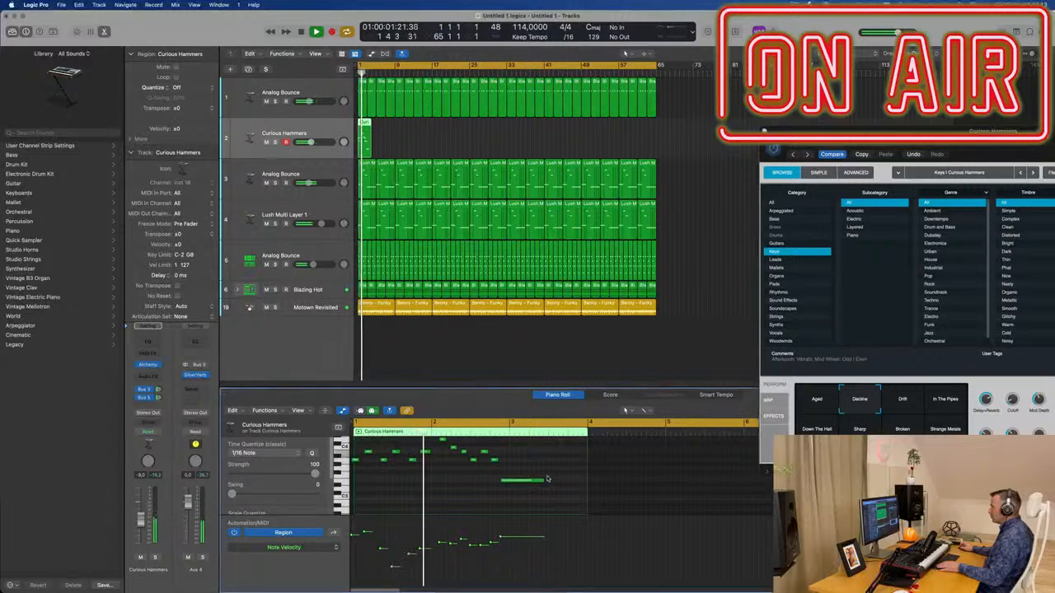
pyautogui.moveTo(540, 481); pyautogui.dragTo(506, 481)
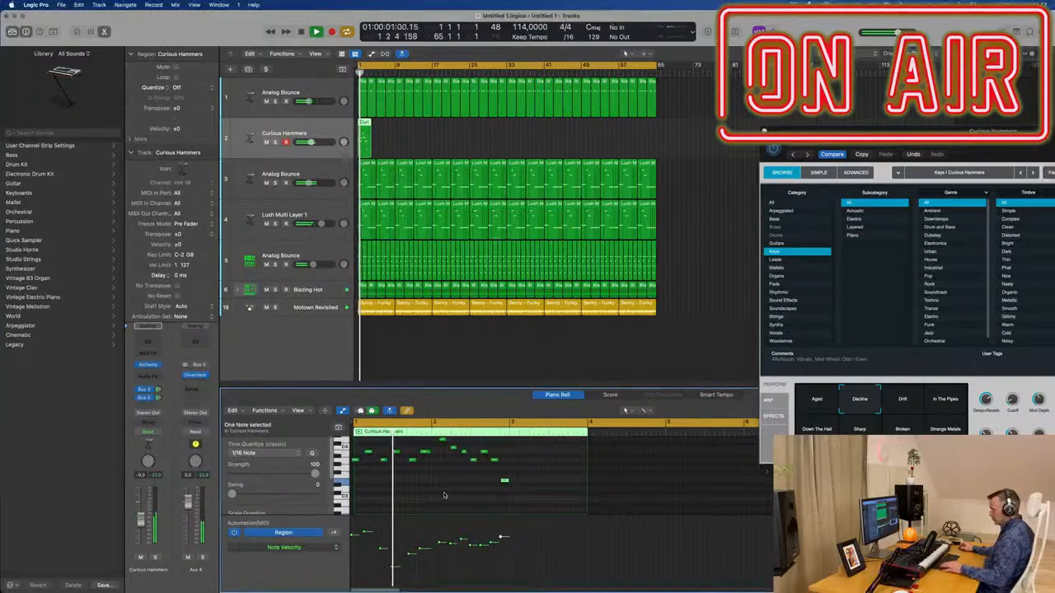
# Step: Play the Curious Hammers melody from the beginning and move its highest note slightly earlier, onto the start of bar 2
pyautogui.press('super+a')
pyautogui.press('Return')
pyautogui.scroll(3, 428, 494)
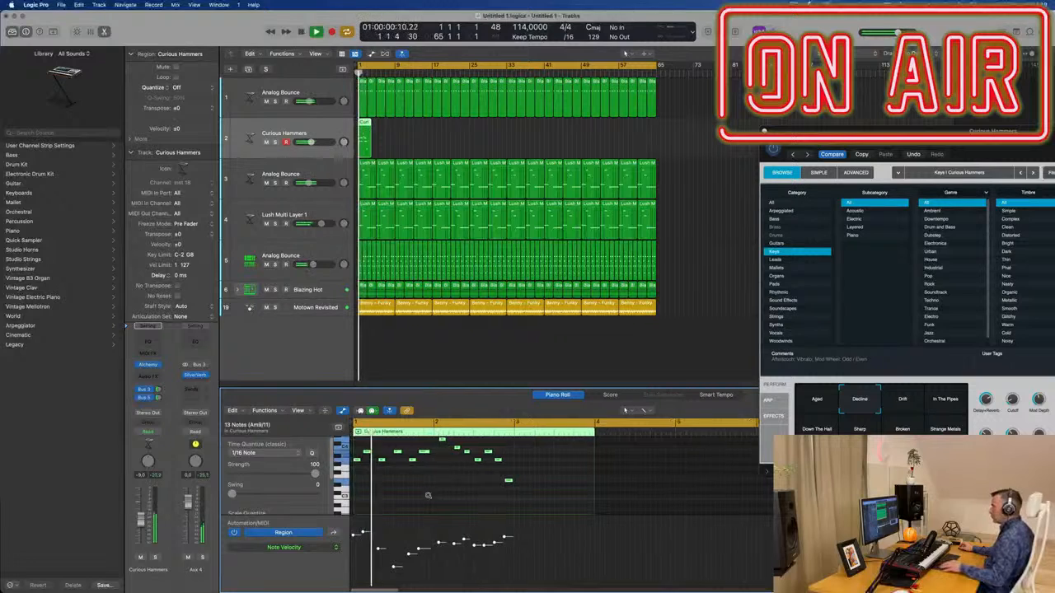
pyautogui.scroll(-1, 438, 497)
pyautogui.scroll(-2, 437, 497)
pyautogui.scroll(3, 433, 499)
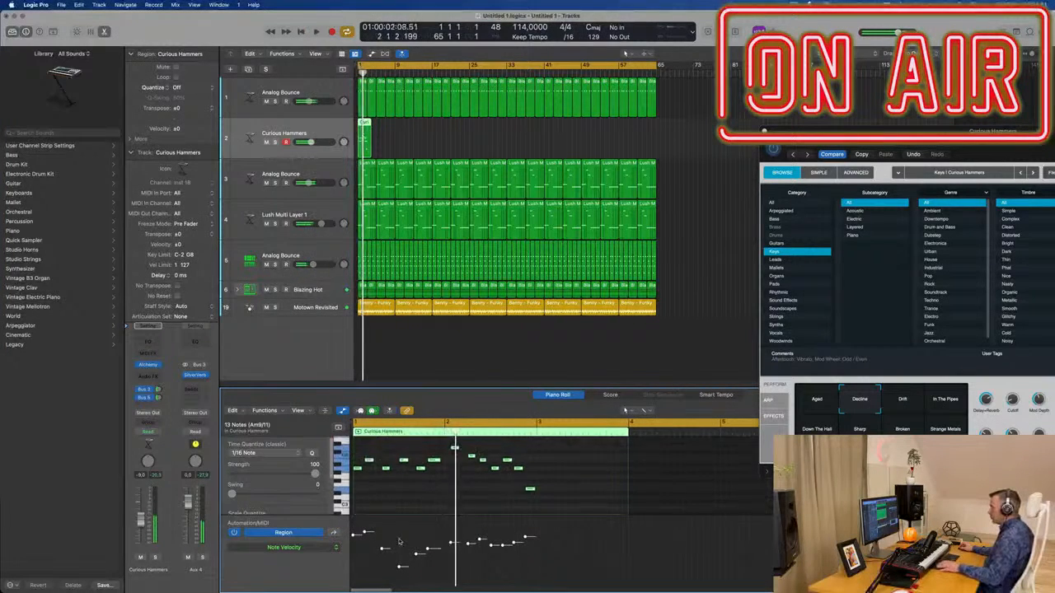
pyautogui.press('Return')
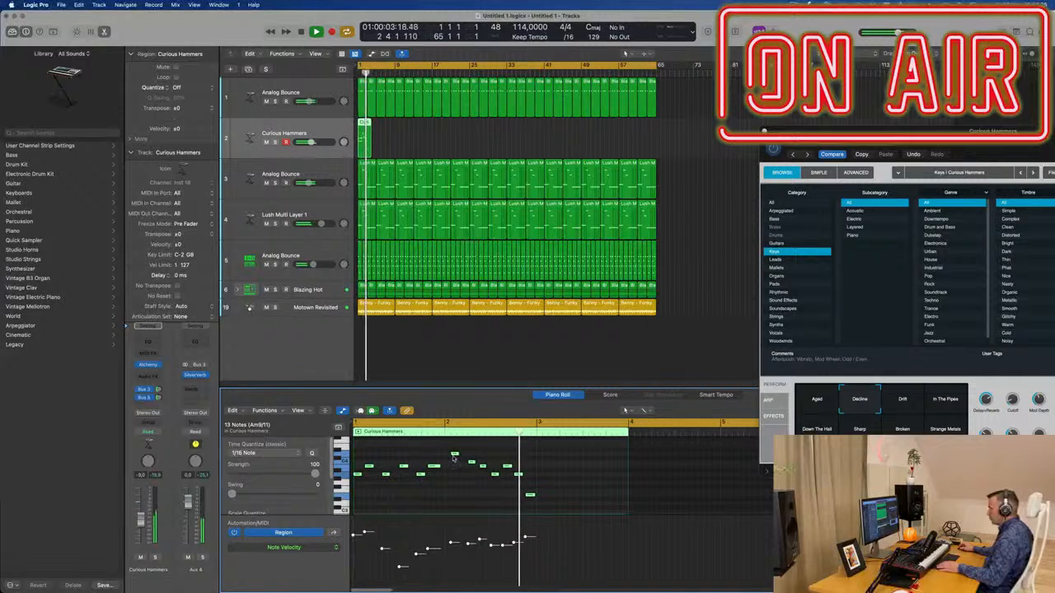
pyautogui.moveTo(455, 454); pyautogui.dragTo(450, 453)
pyautogui.press('super+z')
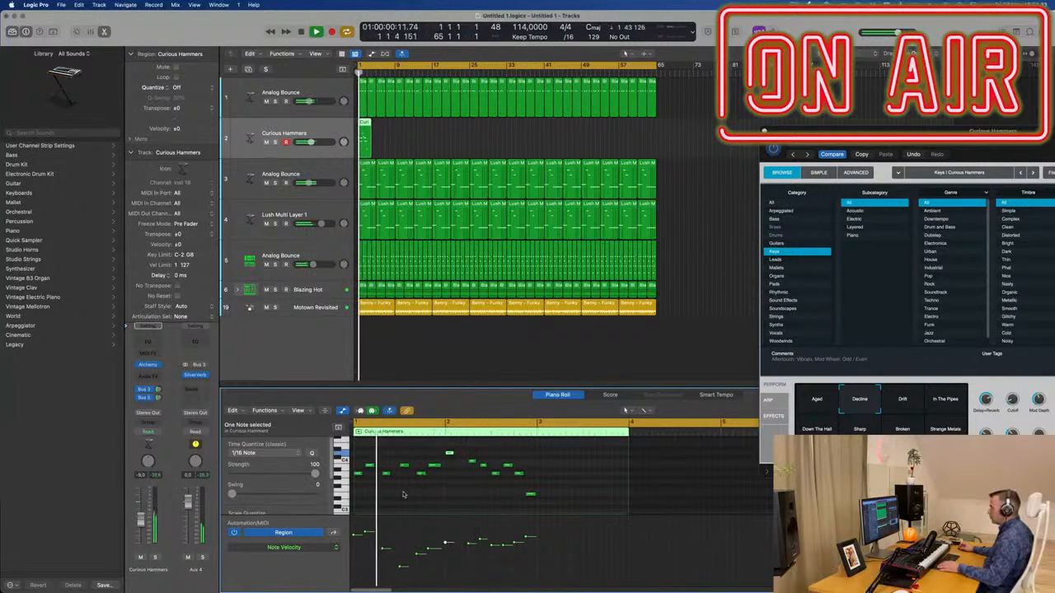
pyautogui.press('Return')
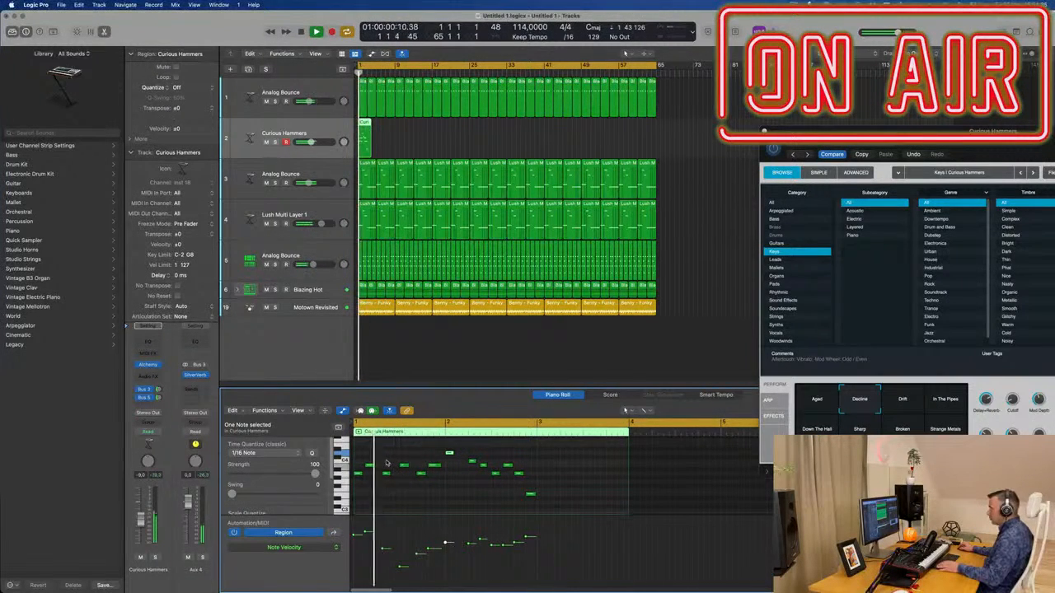
# Step: Move the third note of the Curious Hammers melody slightly earlier and check it in playback
pyautogui.click(387, 474)
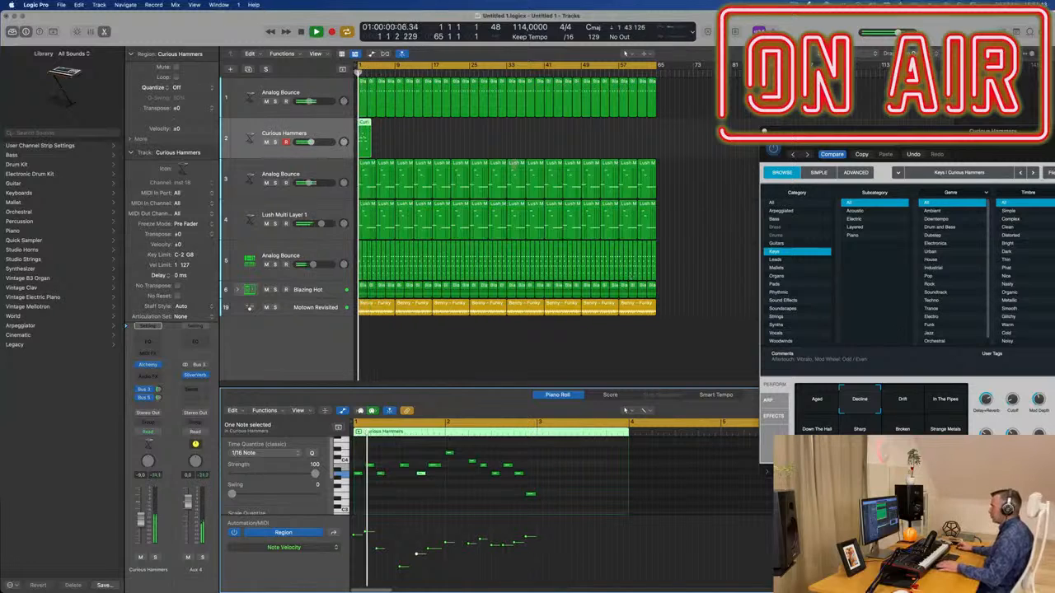
pyautogui.scroll(2, 420, 495)
pyautogui.press('space')
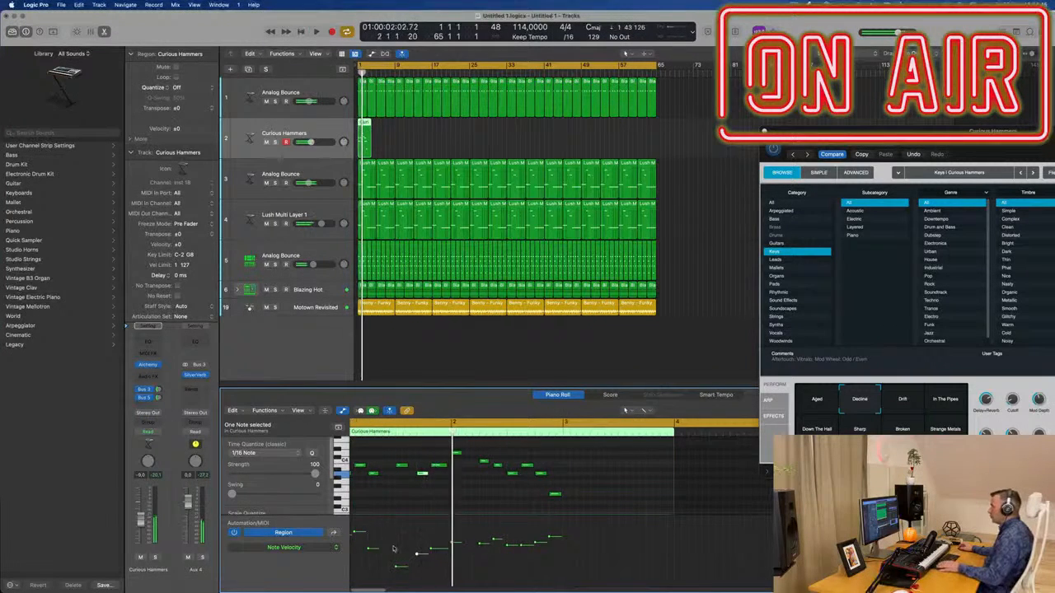
pyautogui.press('space')
# Step: Raise the velocities of the fourth, fifth and sixth melody notes to about their neighbours' level and move the fifth note slightly earlier
pyautogui.moveTo(409, 566); pyautogui.dragTo(408, 550)
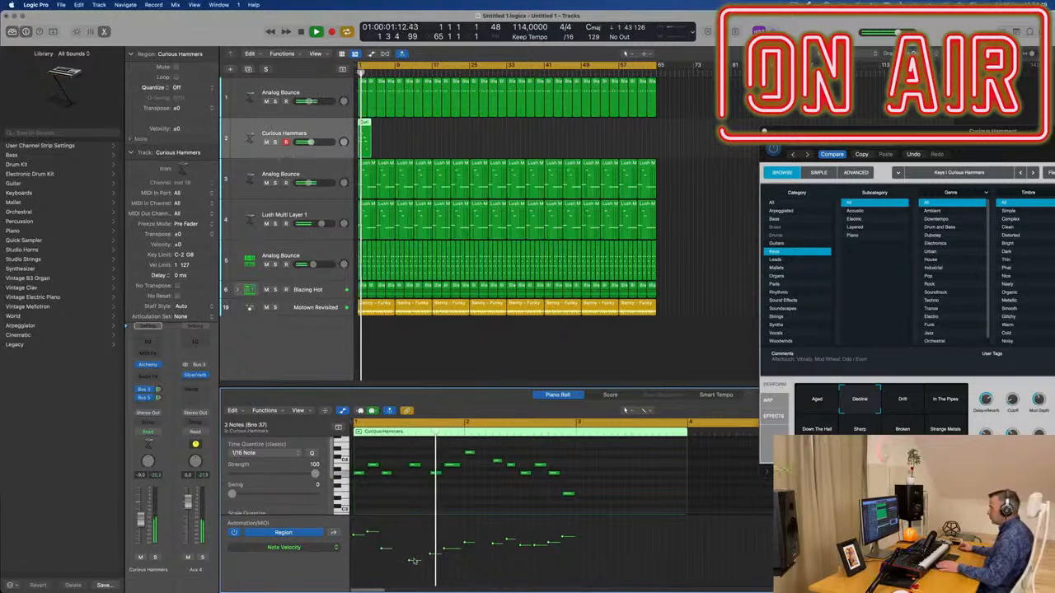
pyautogui.moveTo(414, 561); pyautogui.dragTo(414, 542)
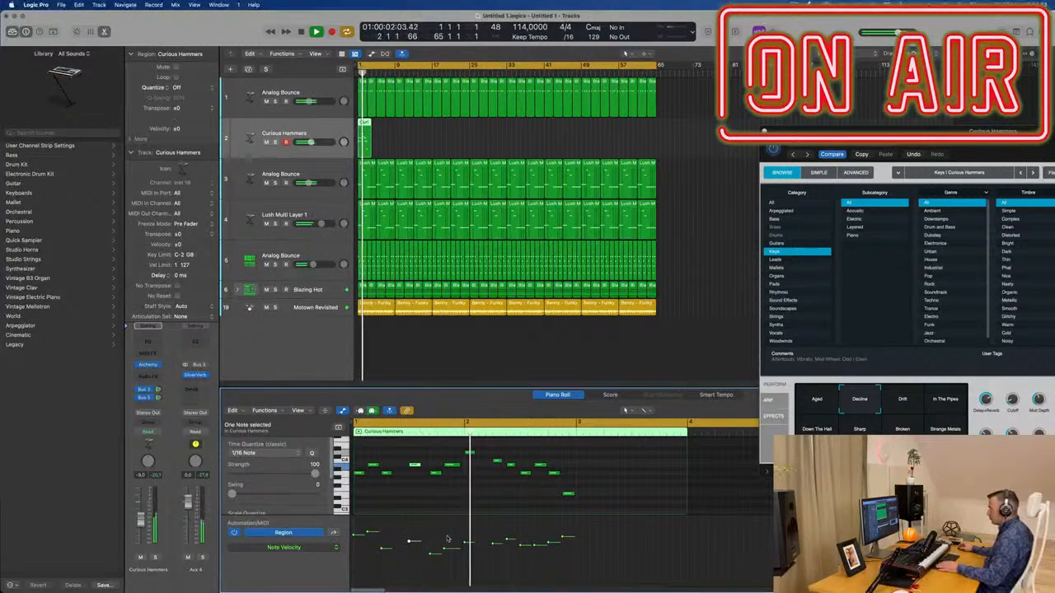
pyautogui.click(428, 473)
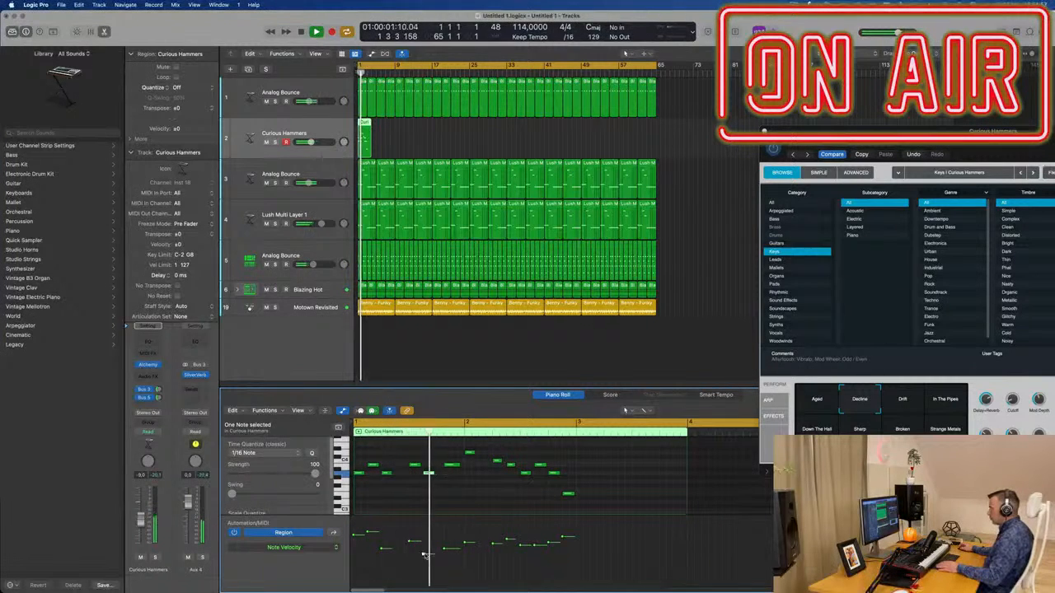
pyautogui.moveTo(424, 555); pyautogui.dragTo(424, 514)
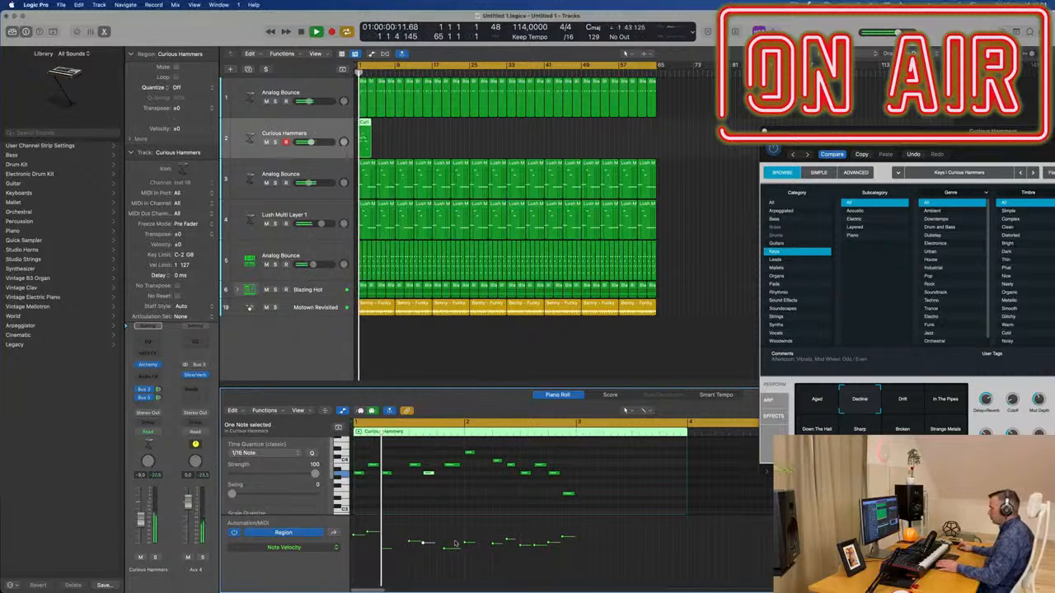
pyautogui.keyDown('shift'); pyautogui.click(446, 543); pyautogui.keyUp('shift')
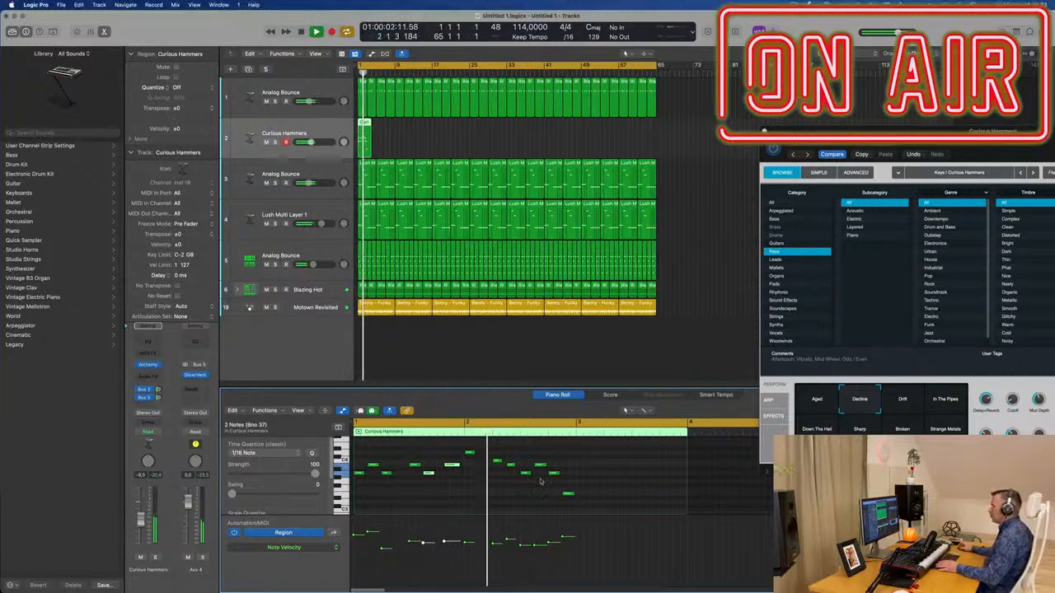
pyautogui.moveTo(397, 144); pyautogui.dragTo(344, 148)
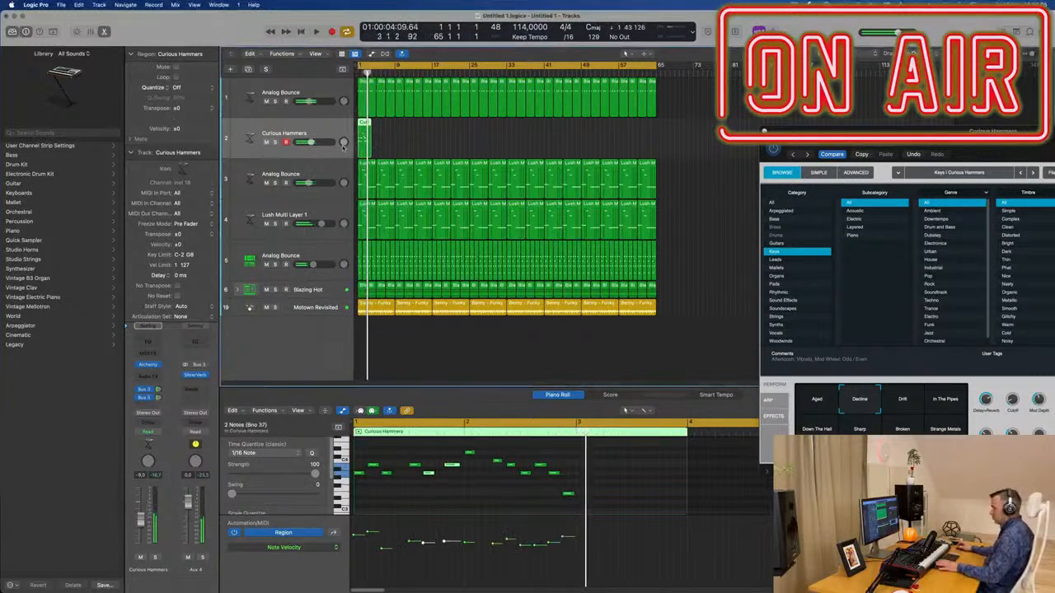
pyautogui.press('super+r')
pyautogui.press('super+r')
pyautogui.press('super+r')
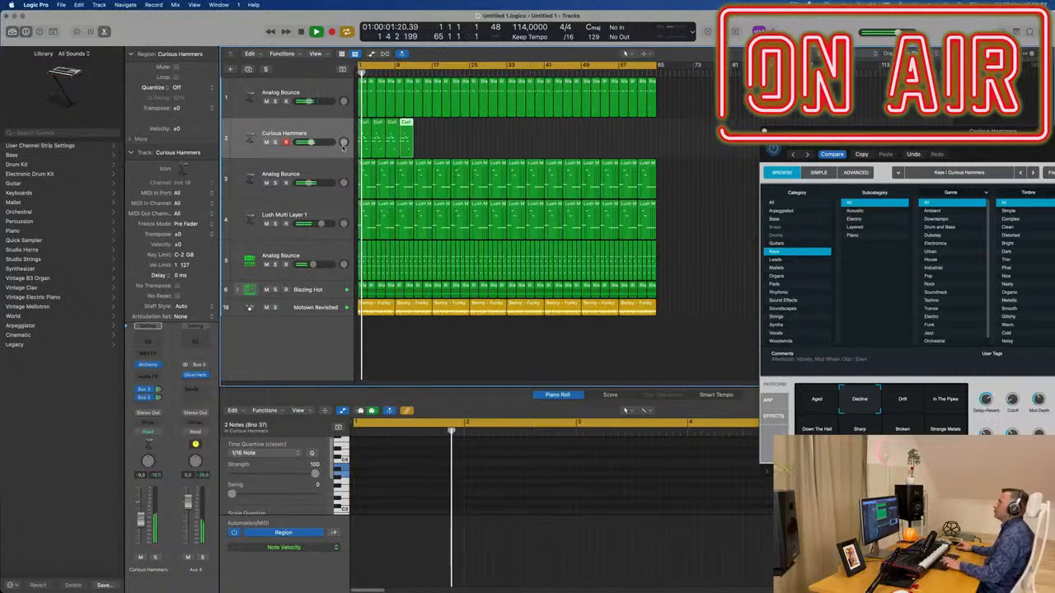
pyautogui.press('super+r')
pyautogui.moveTo(445, 141); pyautogui.dragTo(377, 148)
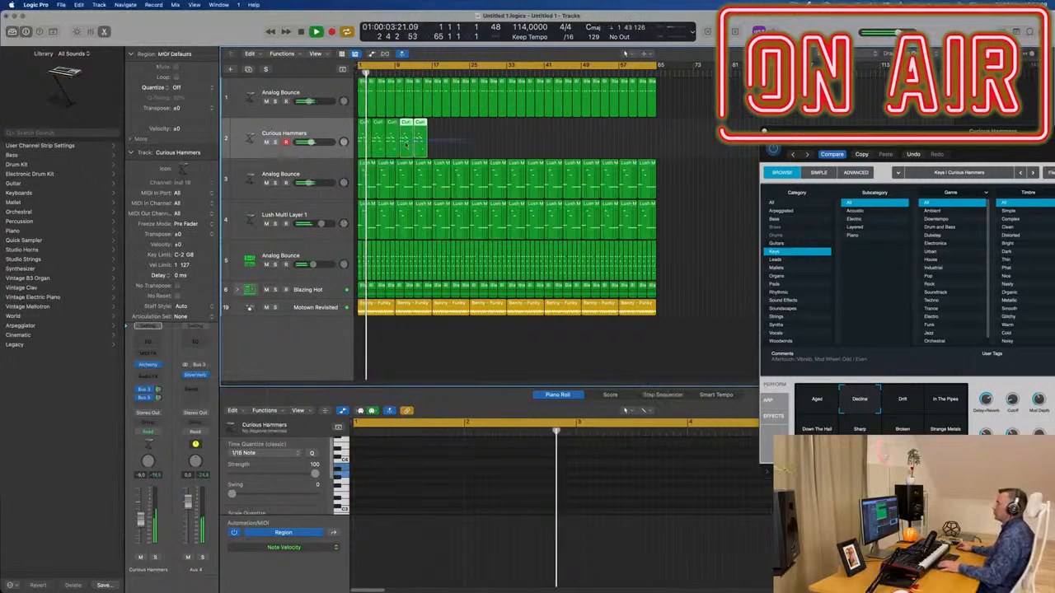
pyautogui.press('Delete')
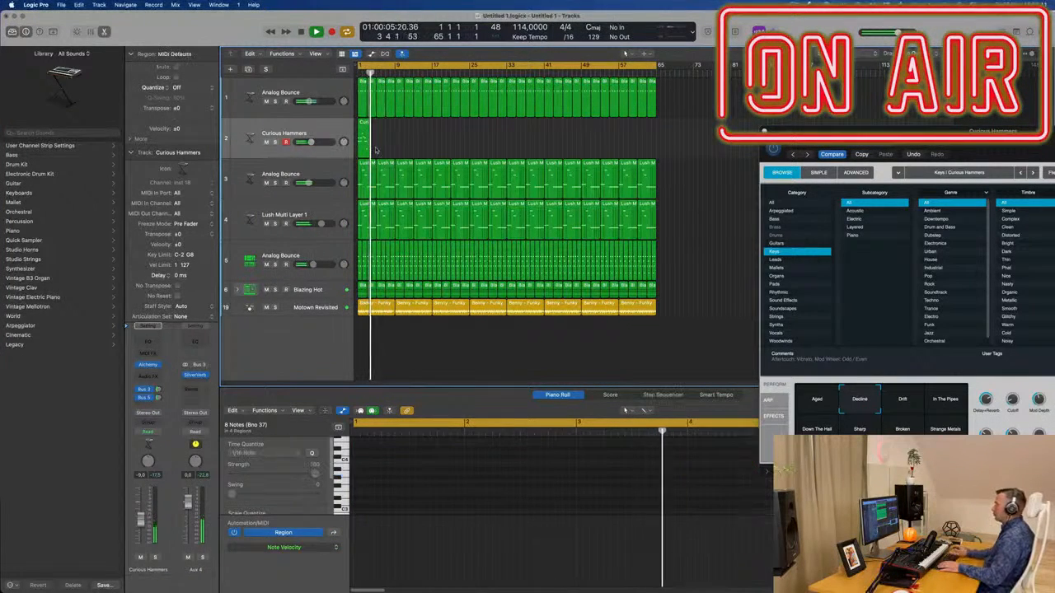
pyautogui.click(363, 134)
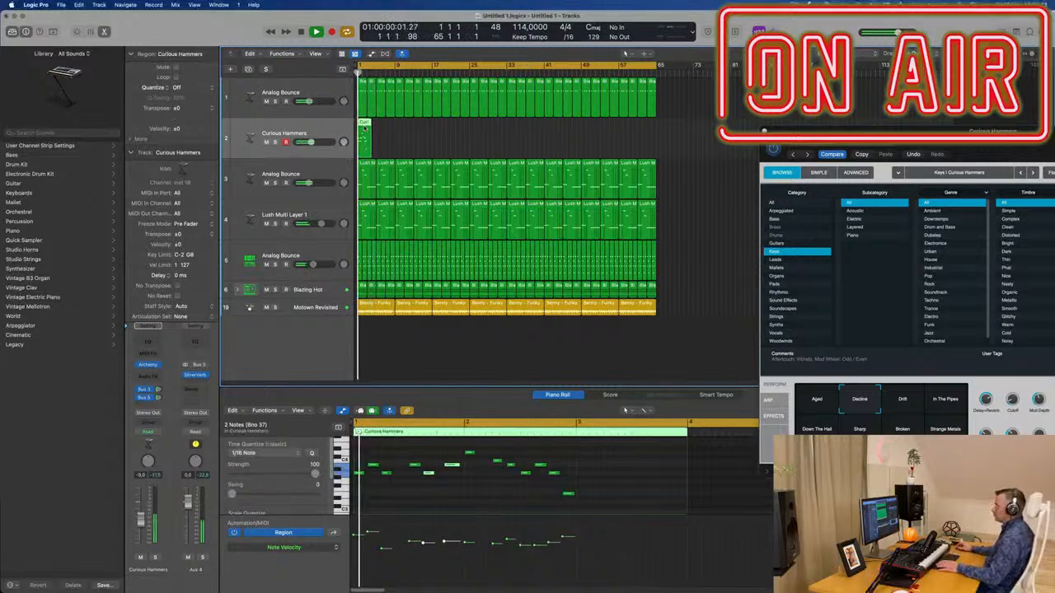
pyautogui.moveTo(365, 130); pyautogui.dragTo(385, 133)
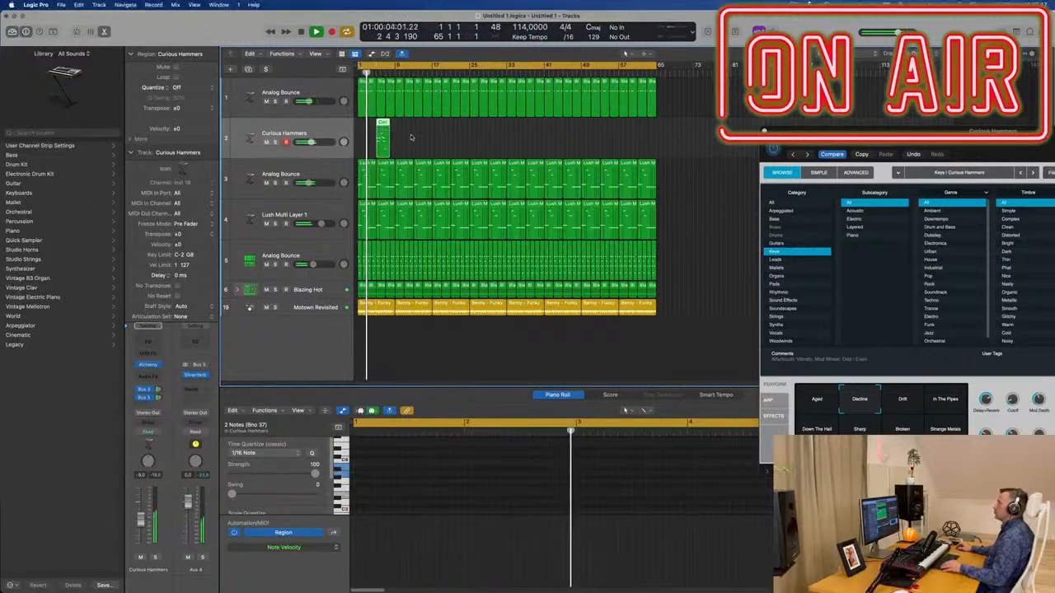
pyautogui.press('super+z')
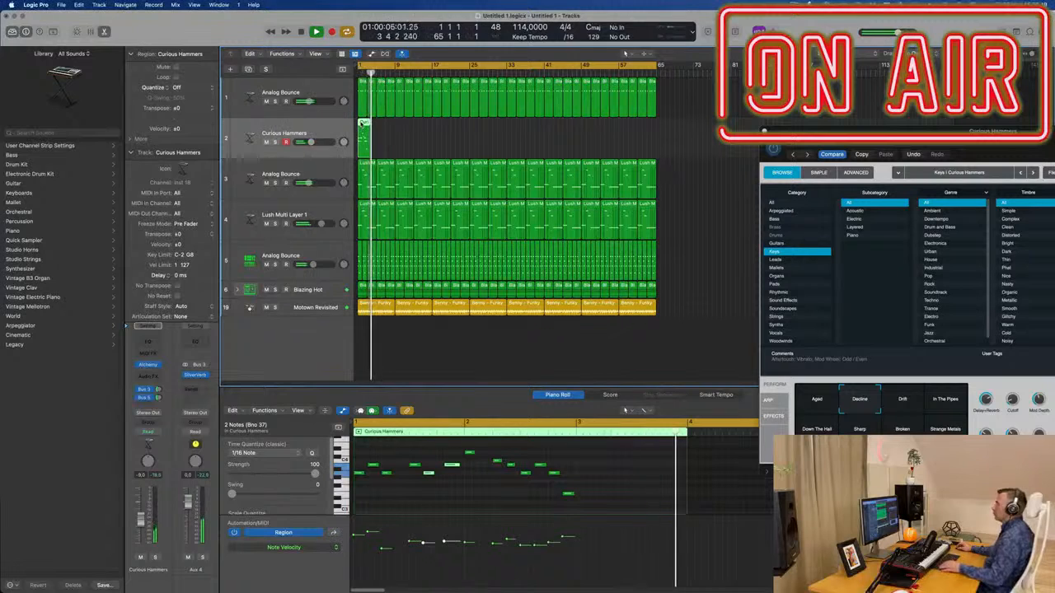
# Step: Copy the Curious Hammers region from bar 1 to bars 9, 17 and 25
pyautogui.moveTo(363, 122); pyautogui.dragTo(401, 124)
pyautogui.press('super+Right')
pyautogui.press('super+Right')
pyautogui.press('super+Left')
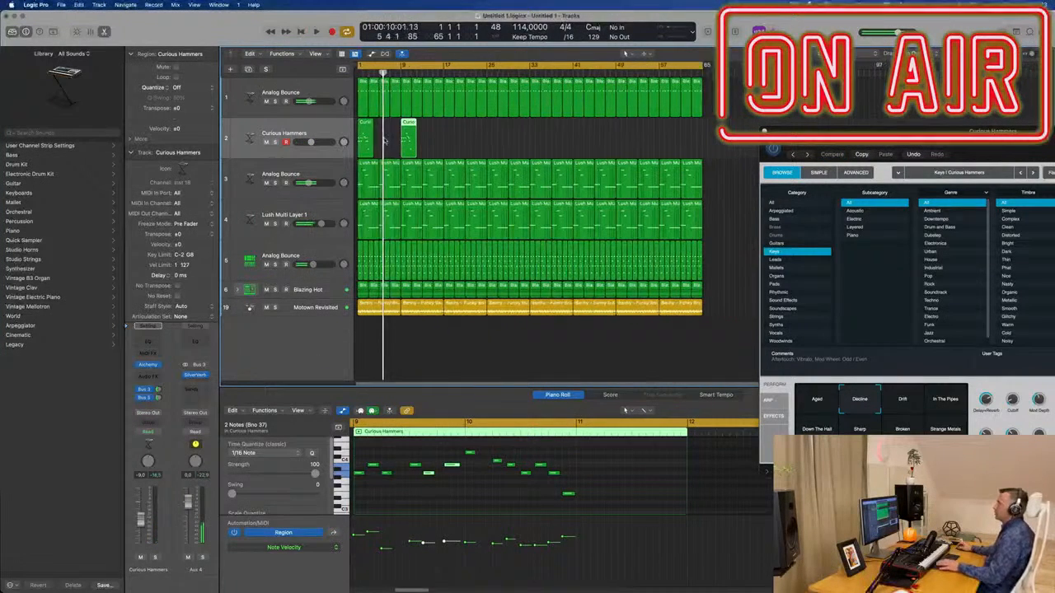
pyautogui.press('Return')
pyautogui.moveTo(444, 143); pyautogui.dragTo(367, 133)
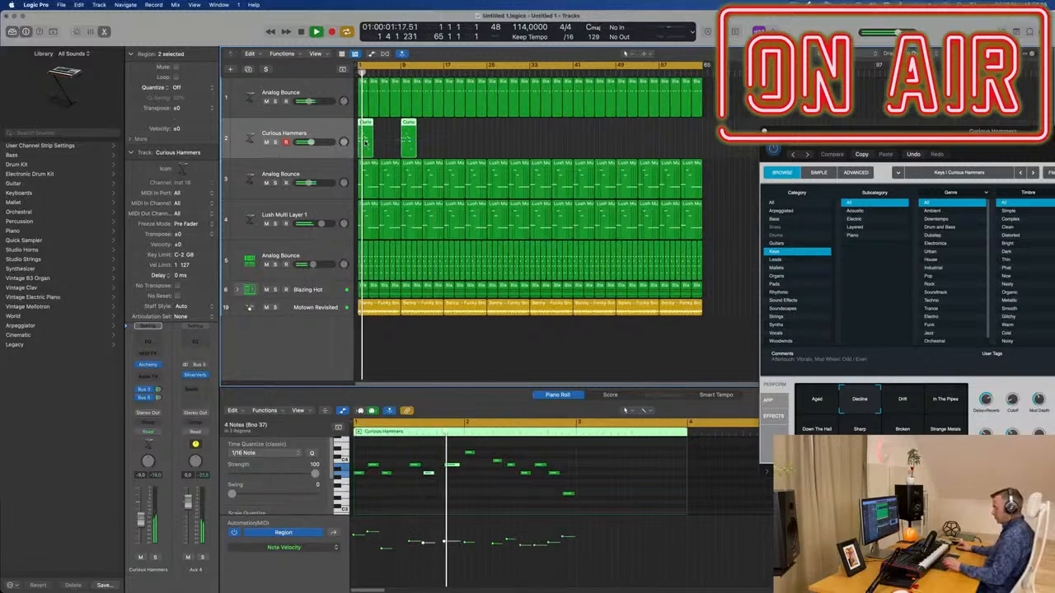
pyautogui.press('super+r')
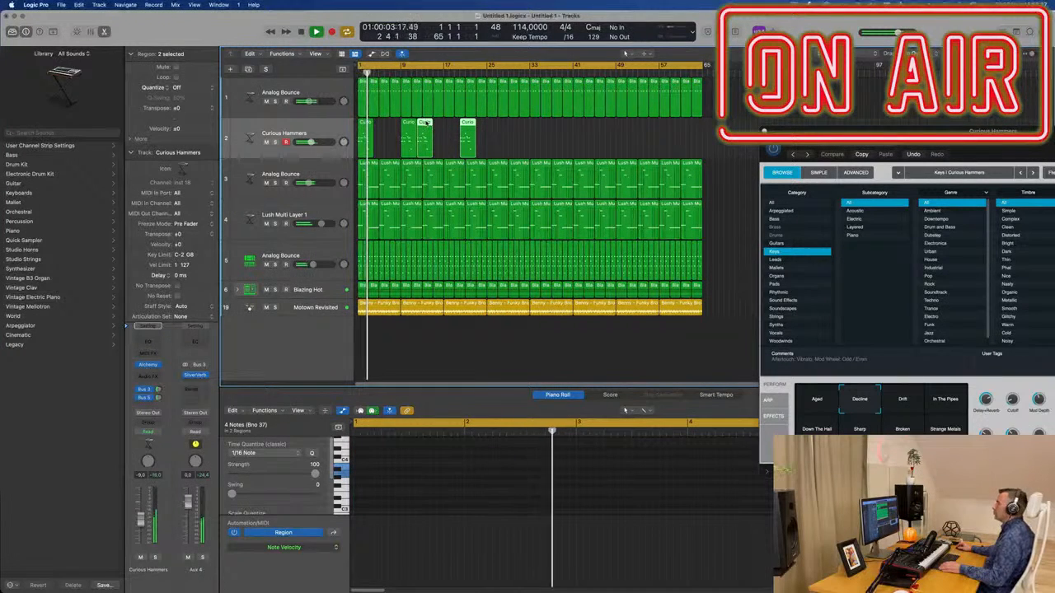
pyautogui.moveTo(425, 128); pyautogui.dragTo(450, 127)
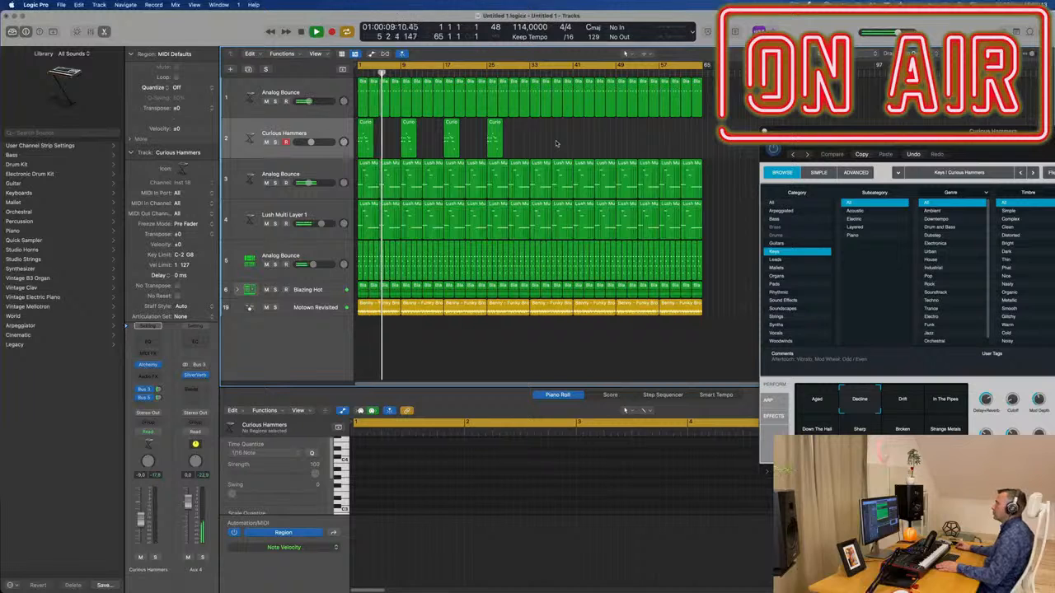
# Step: Move the Curious Hammers copy at bar 9 to bar 5 and delete the copies at bars 17 and 25
pyautogui.press('super+Right')
pyautogui.press('super+Right')
pyautogui.press('super+Right')
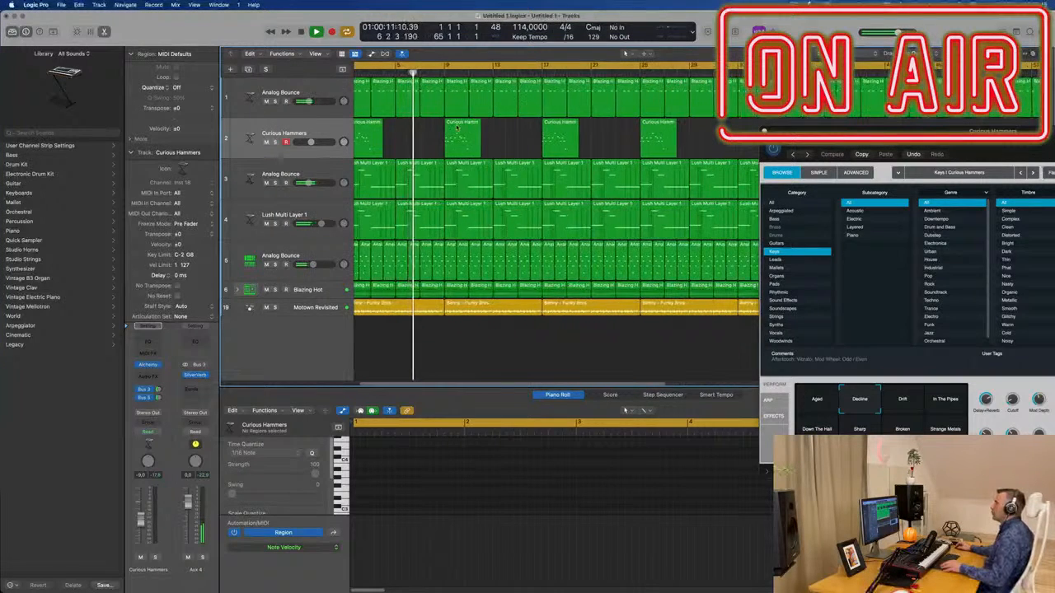
pyautogui.moveTo(451, 127); pyautogui.dragTo(614, 143)
pyautogui.press('Return')
pyautogui.press('super+Left')
pyautogui.click(460, 138)
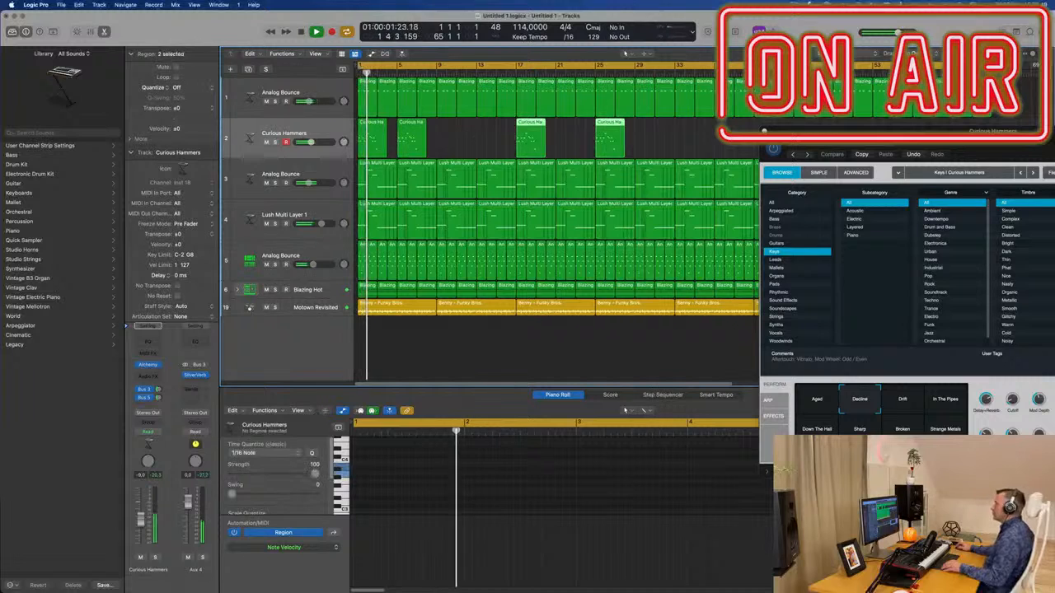
pyautogui.press('Delete')
# Step: Copy the Curious Hammers regions at four-bar intervals from bar 9 through bar 29
pyautogui.moveTo(451, 135)
pyautogui.mouseDown()
pyautogui.moveTo(351, 142)
pyautogui.moveTo(449, 132)
pyautogui.mouseUp()
pyautogui.press('super+Left')
pyautogui.keyDown('shift'); pyautogui.click(401, 134); pyautogui.keyUp('shift')
pyautogui.keyDown('shift'); pyautogui.click(371, 133); pyautogui.keyUp('shift')
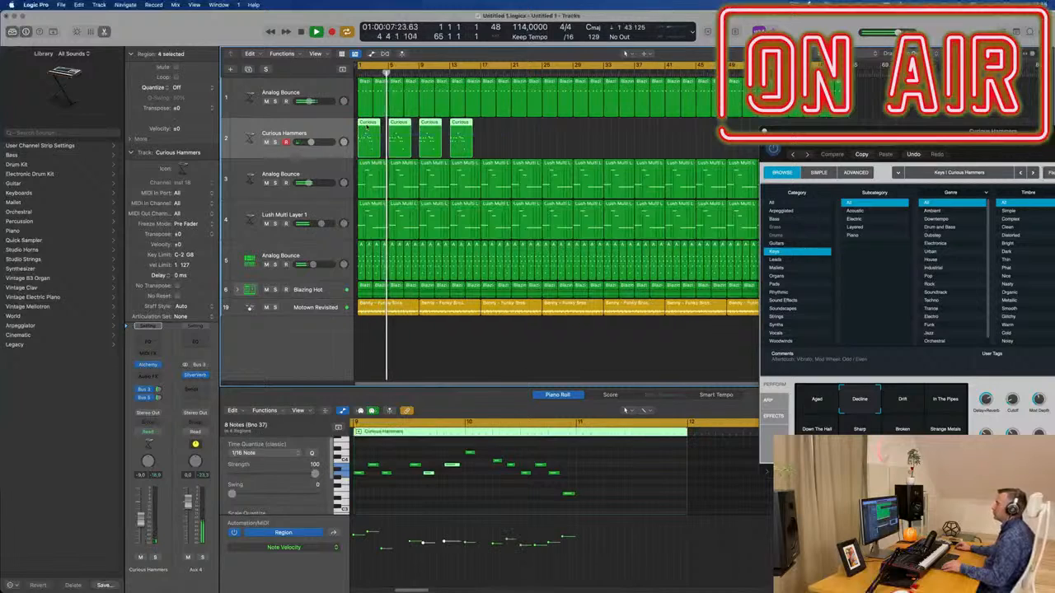
pyautogui.moveTo(371, 133); pyautogui.dragTo(483, 131)
pyautogui.press('super+Left')
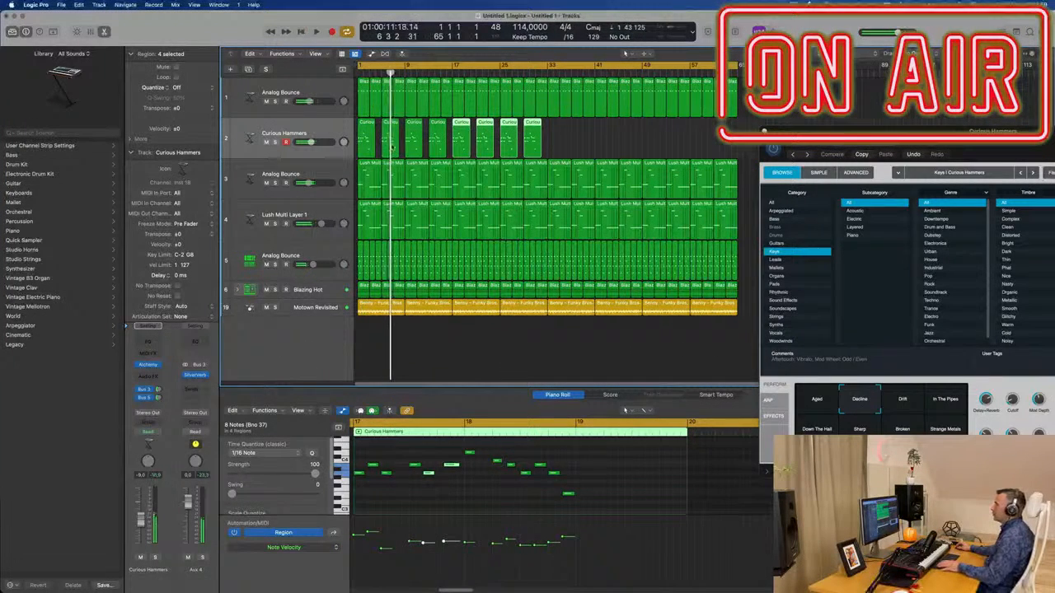
# Step: Nudge the sixth note of the Curious Hammers melody at bar 1 slightly later
pyautogui.press('space')
pyautogui.press('super+Right')
pyautogui.press('super+Right')
pyautogui.press('super+Right')
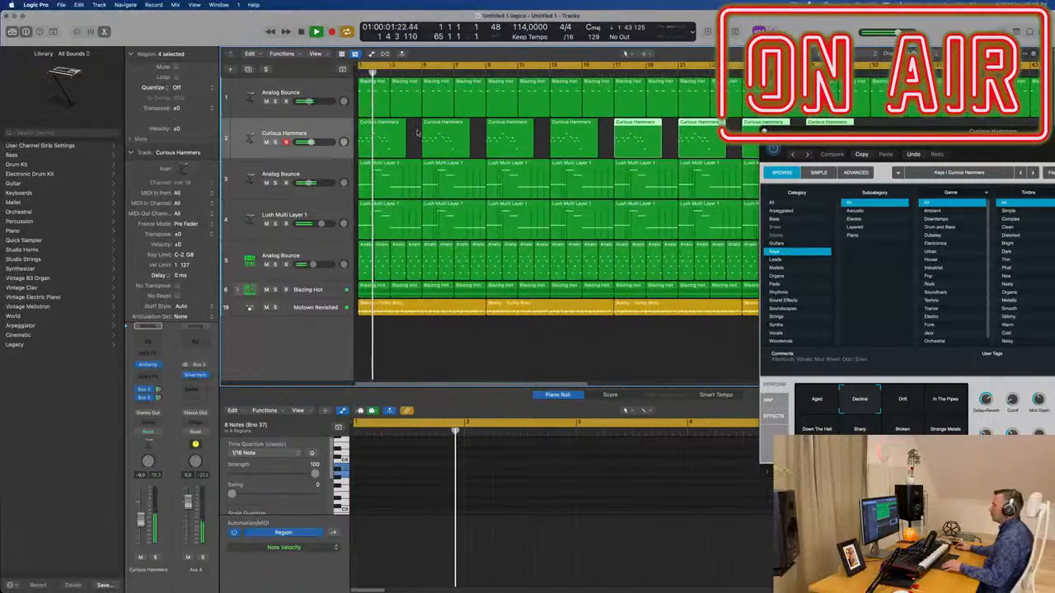
pyautogui.click(378, 132)
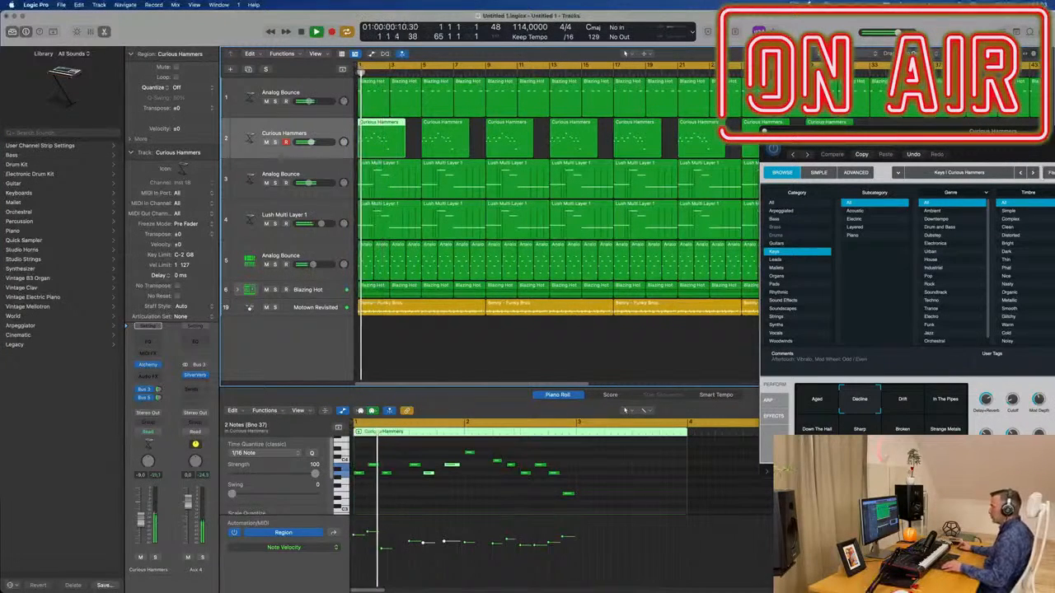
pyautogui.press('super+Right')
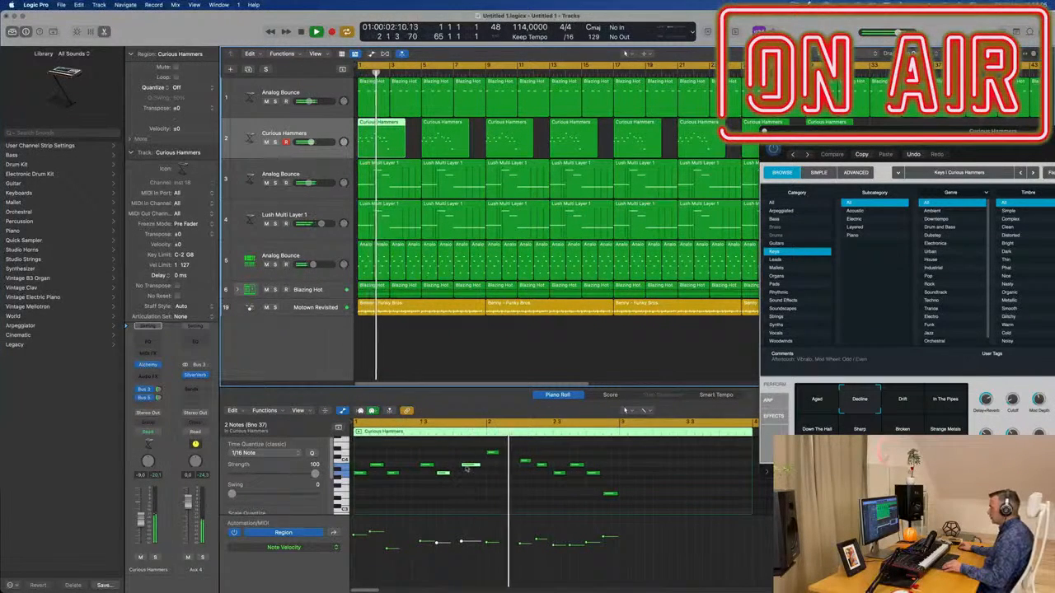
pyautogui.click(470, 465)
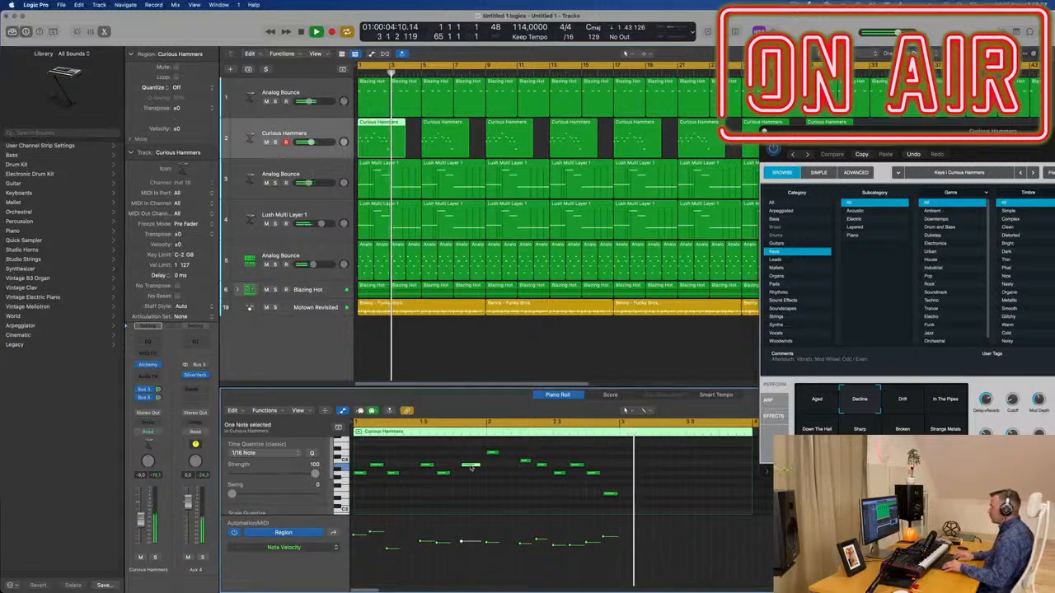
pyautogui.hotkey('alt', 'Right')
pyautogui.press('super+Left')
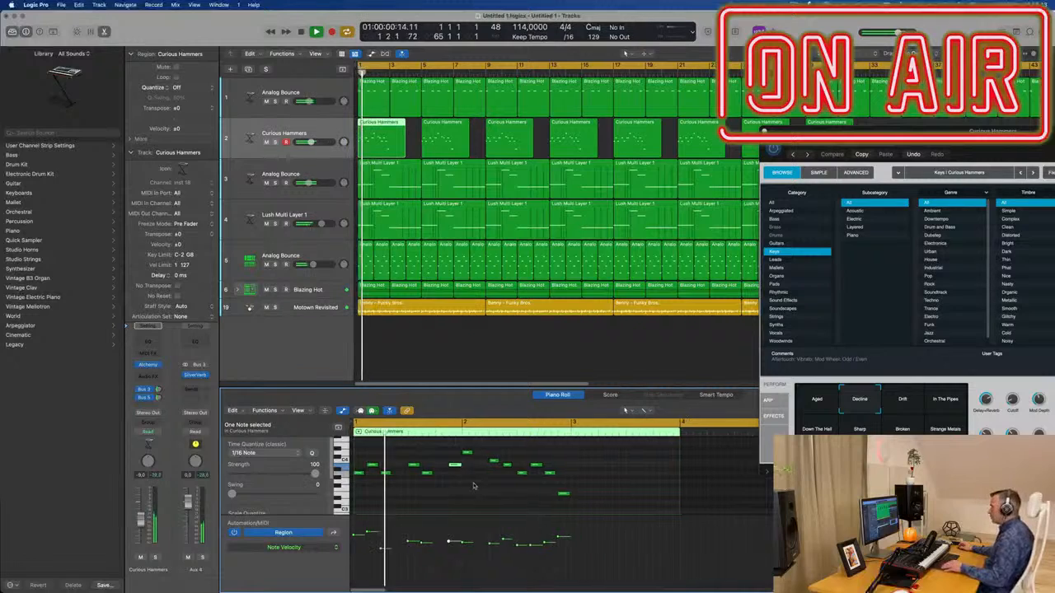
# Step: Delete all Curious Hammers copies after the edited region at bar 1
pyautogui.press('super+Left')
pyautogui.scroll(-5, 454, 120)
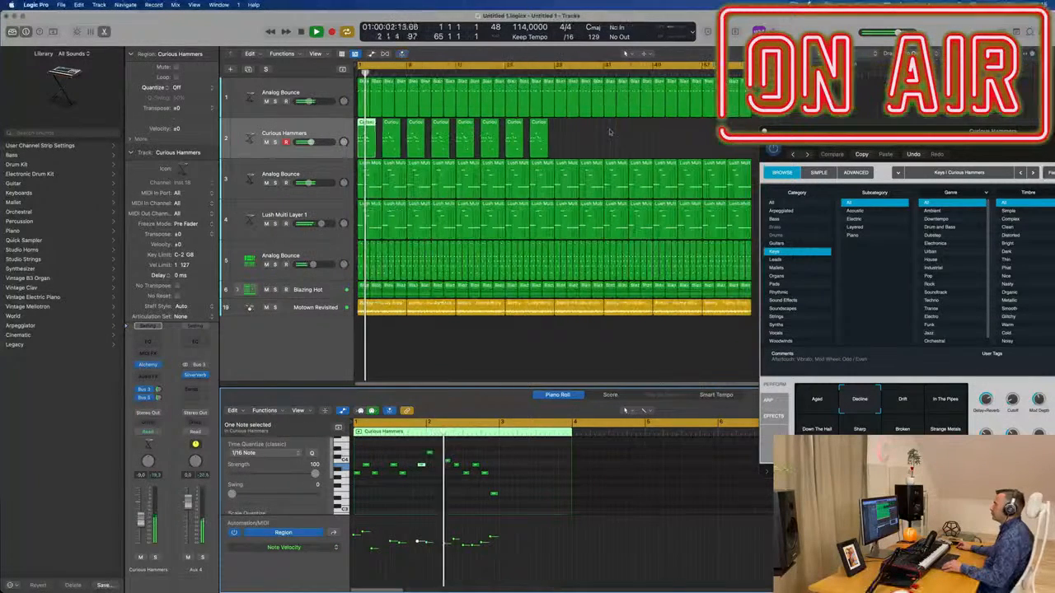
pyautogui.moveTo(620, 131); pyautogui.dragTo(391, 146)
pyautogui.press('Delete')
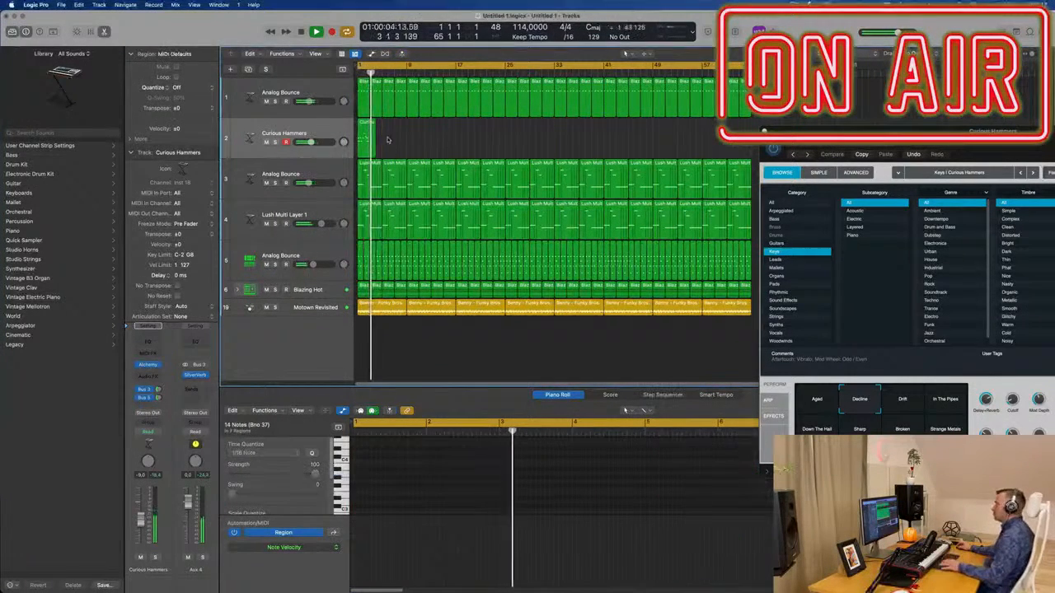
# Step: Copy the edited Curious Hammers region at four-bar intervals from bar 5 through bar 61
pyautogui.click(366, 125)
pyautogui.moveTo(366, 125); pyautogui.dragTo(465, 128)
pyautogui.keyDown('shift'); pyautogui.click(368, 134); pyautogui.keyUp('shift')
pyautogui.moveTo(594, 148); pyautogui.dragTo(564, 130)
pyautogui.scroll(-3, 490, 343)
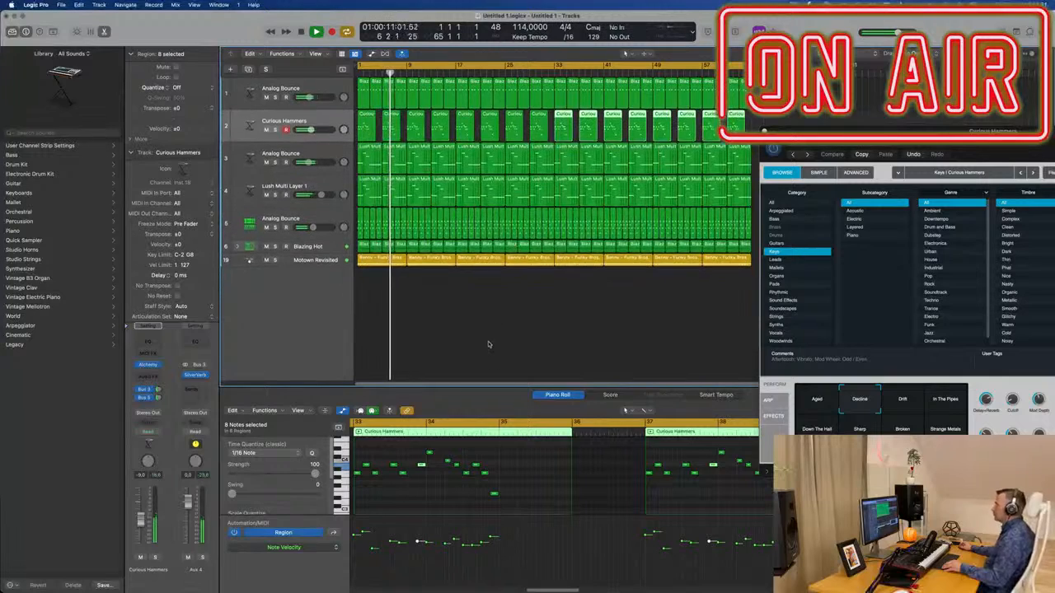
# Step: Add a Channel EQ to the Analog Bounce track 3 and boost its 75 Hz band by 2.8 dB
pyautogui.click(516, 314)
pyautogui.moveTo(866, 131); pyautogui.dragTo(852, 163)
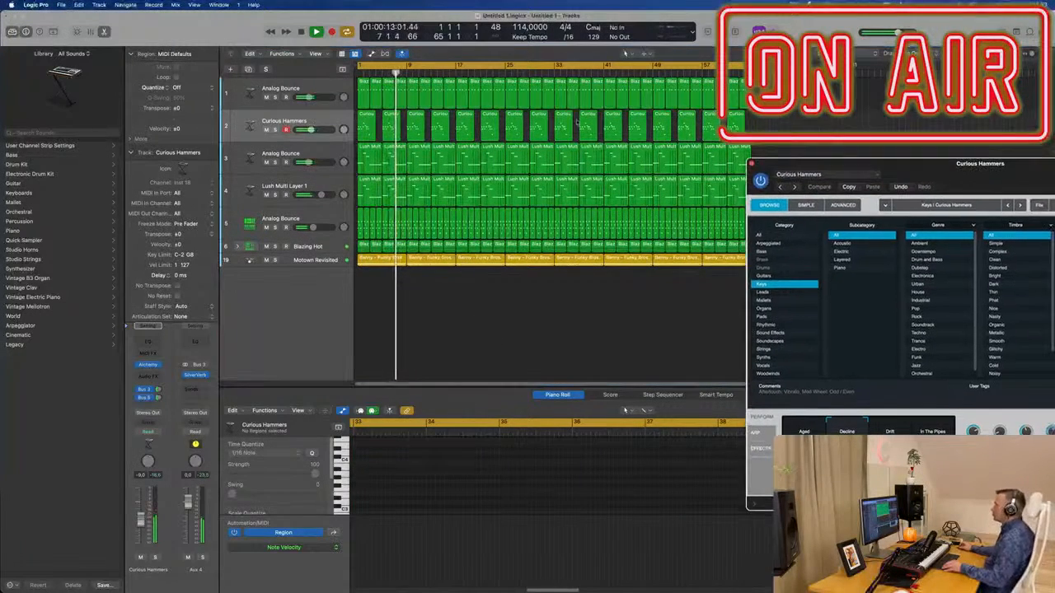
pyautogui.click(314, 151)
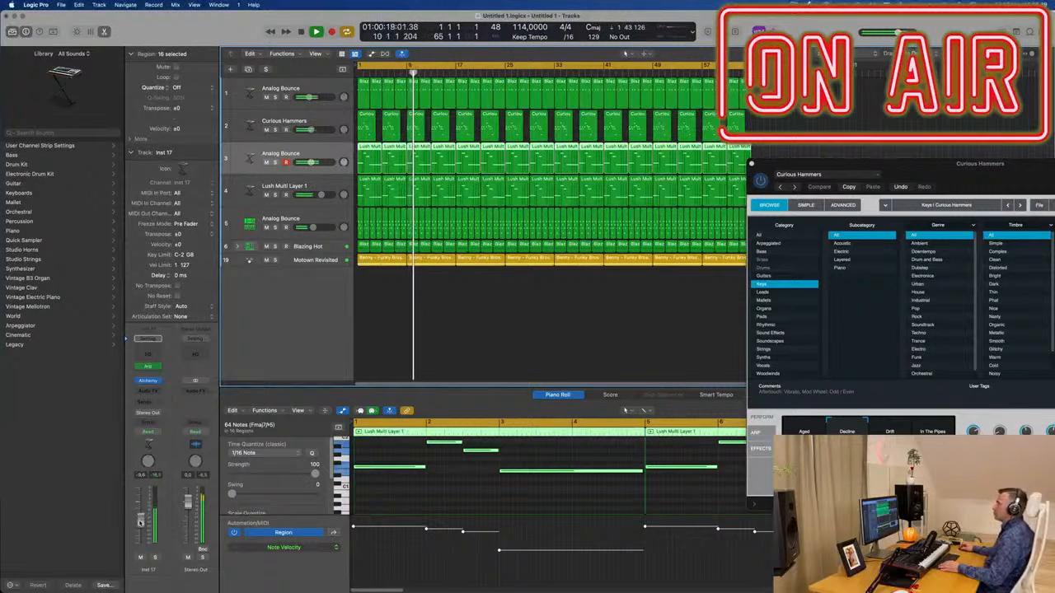
pyautogui.click(150, 353)
pyautogui.moveTo(430, 233); pyautogui.dragTo(431, 227)
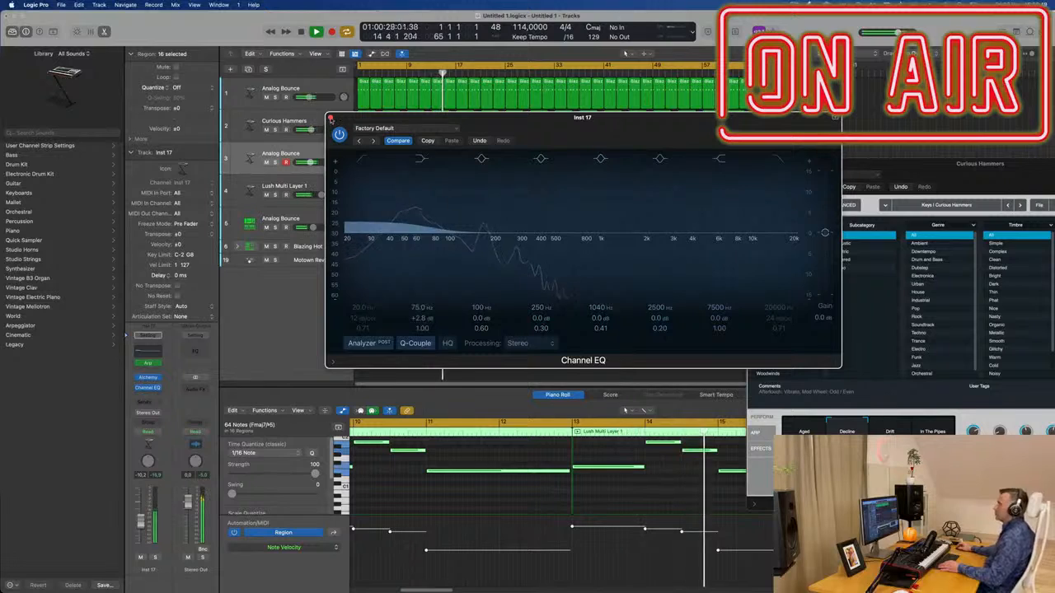
pyautogui.click(330, 118)
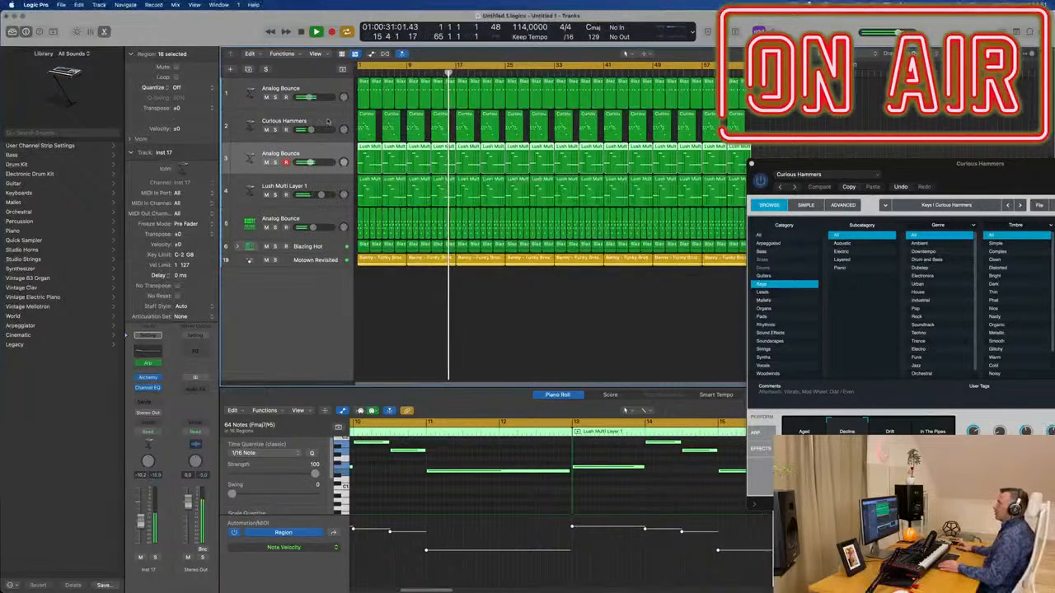
# Step: Create a duplicate of the Blazing Hot drum machine track without its regions and load the Deep End kit on it
pyautogui.click(237, 247)
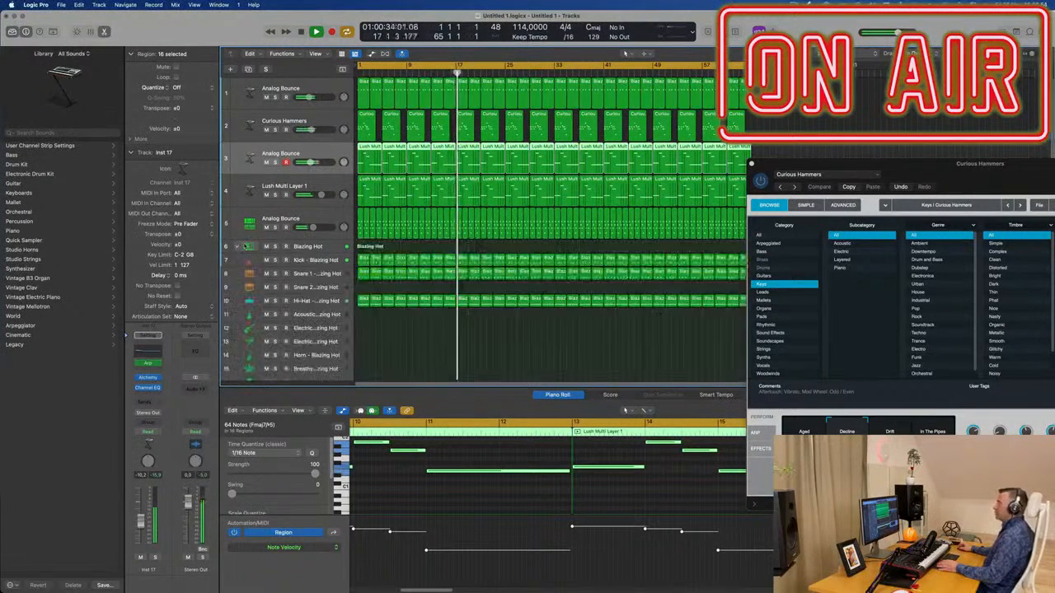
pyautogui.click(330, 262)
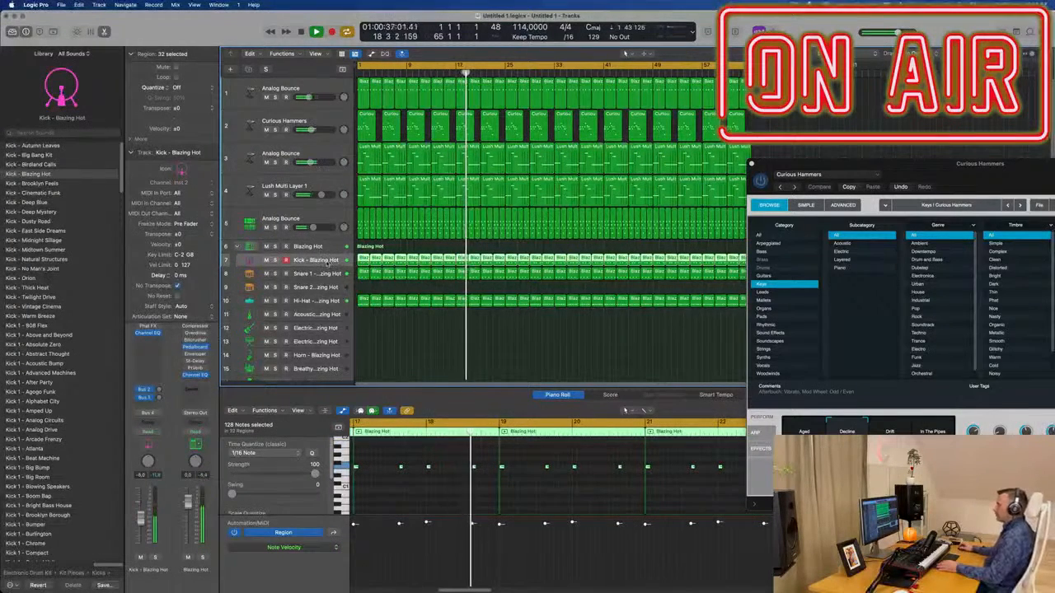
pyautogui.click(322, 247)
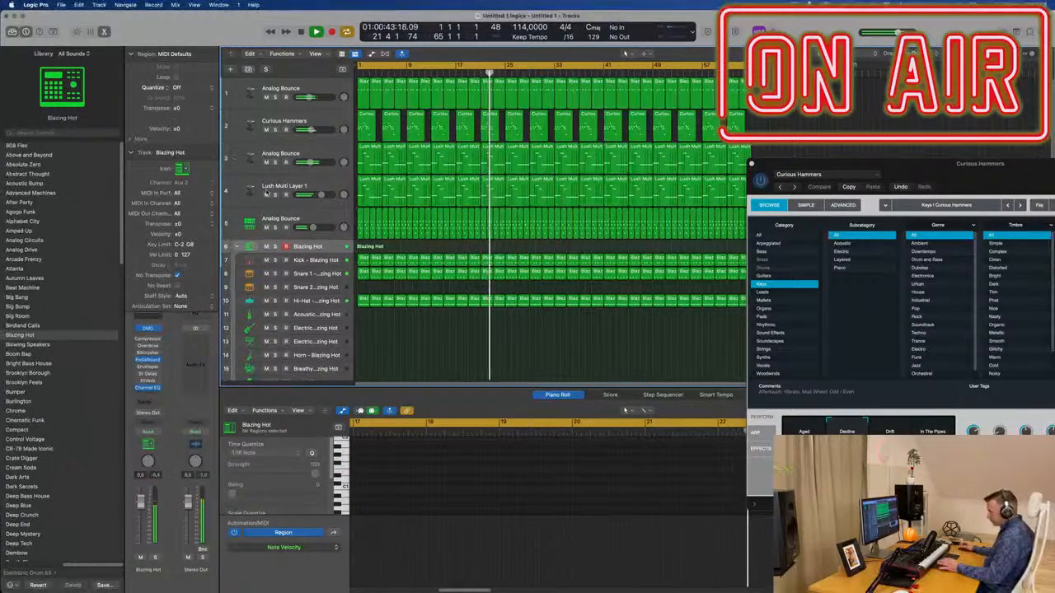
pyautogui.press('super+d')
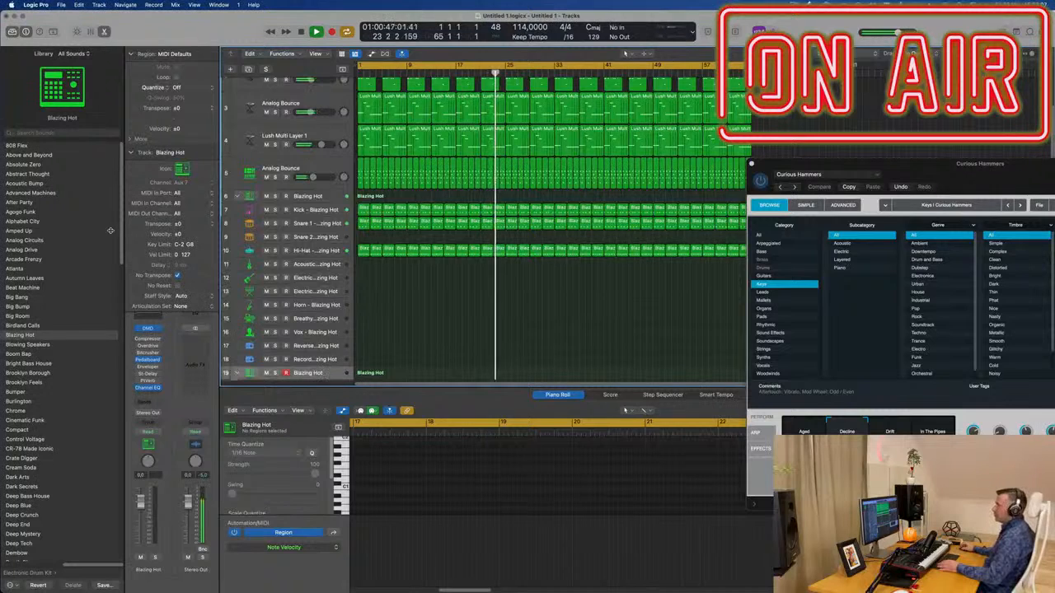
pyautogui.scroll(-3, 68, 322)
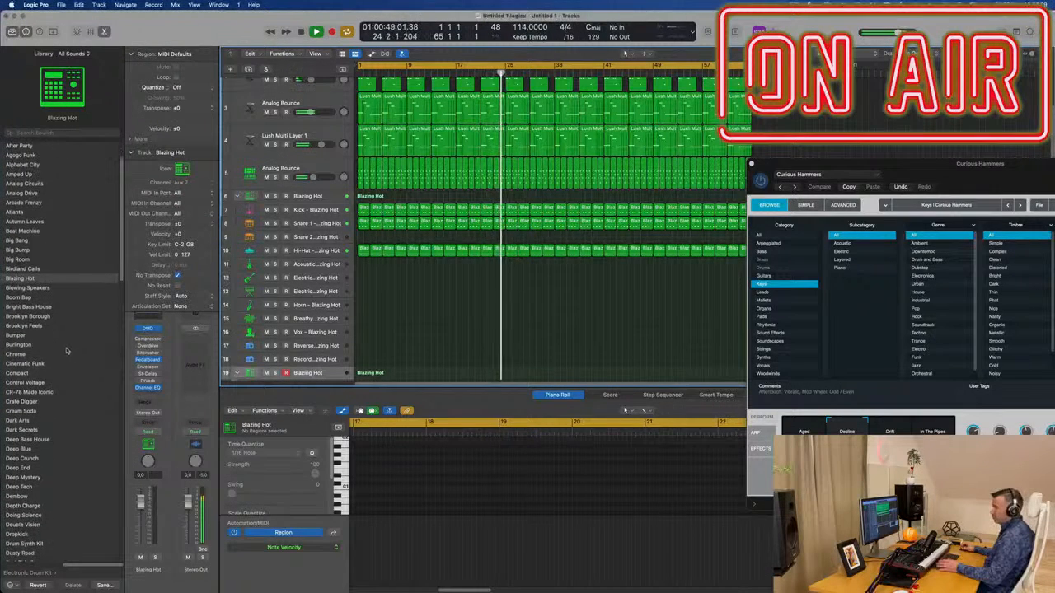
pyautogui.scroll(-5, 68, 354)
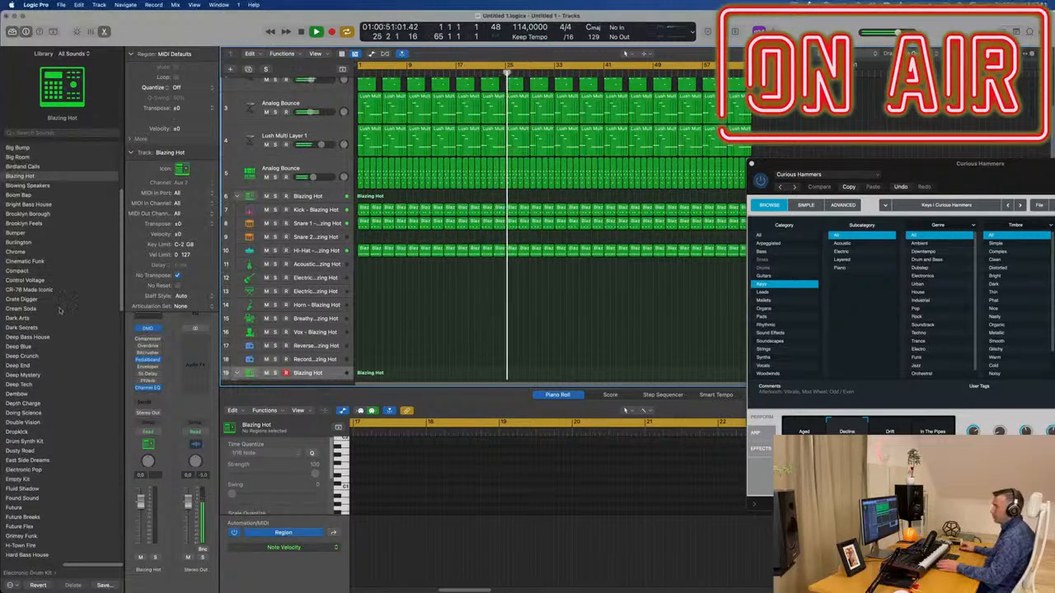
pyautogui.click(32, 367)
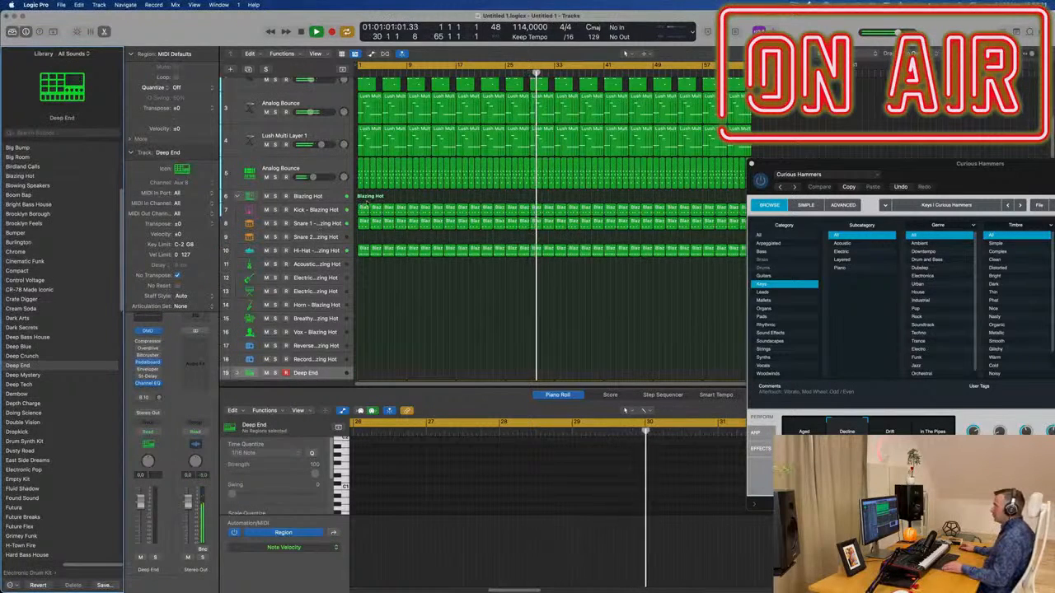
# Step: Copy the first Blazing Hot kick region at bar 1 onto the Kick 1 - Deep End track
pyautogui.moveTo(363, 208); pyautogui.dragTo(363, 372)
pyautogui.press('Return')
pyautogui.scroll(-2, 242, 355)
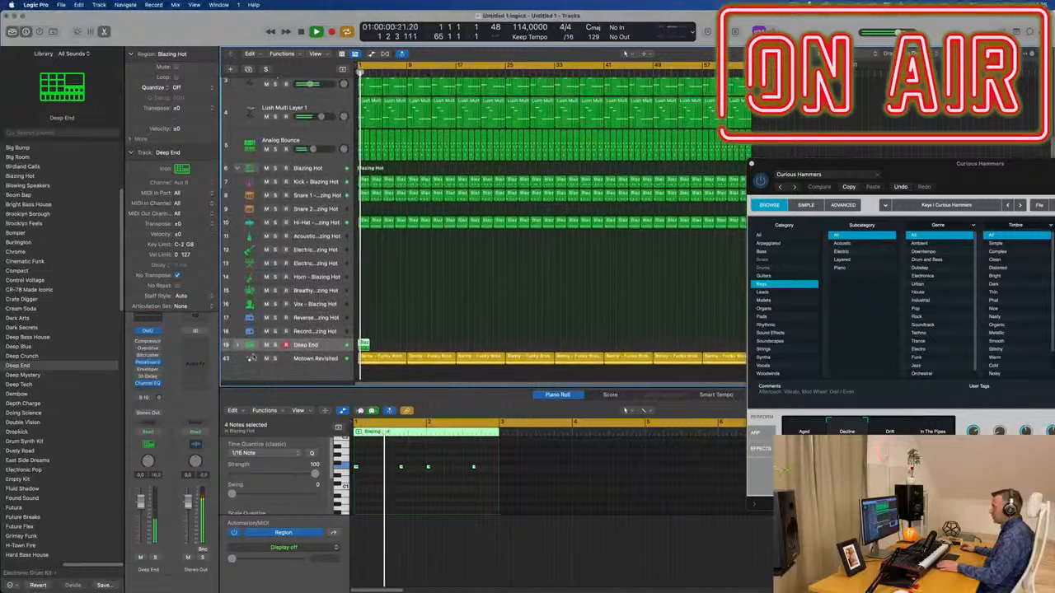
pyautogui.click(238, 345)
pyautogui.scroll(-4, 240, 347)
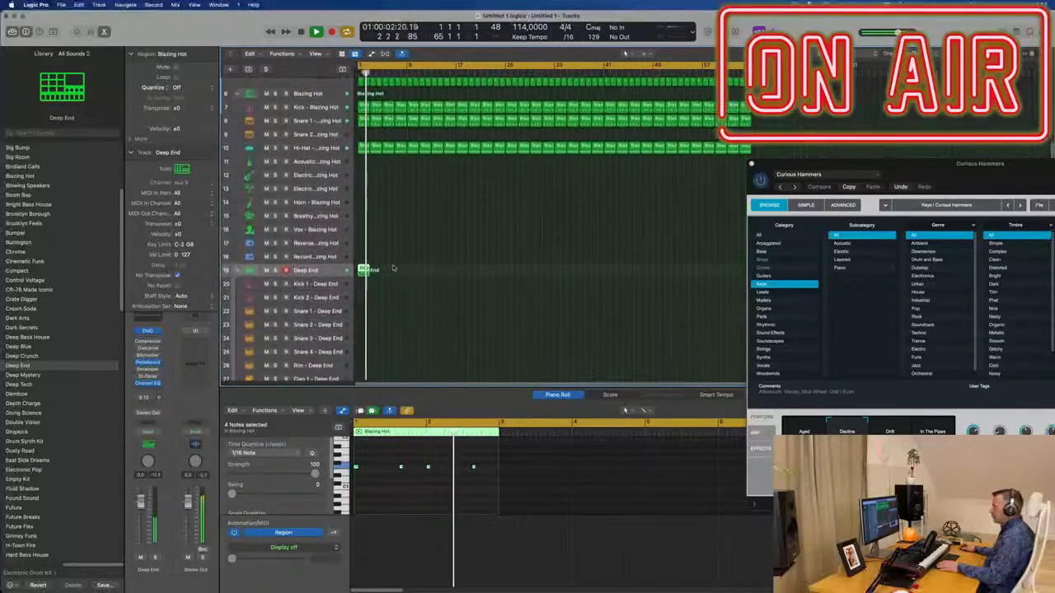
pyautogui.moveTo(362, 254); pyautogui.dragTo(379, 268)
pyautogui.press('space')
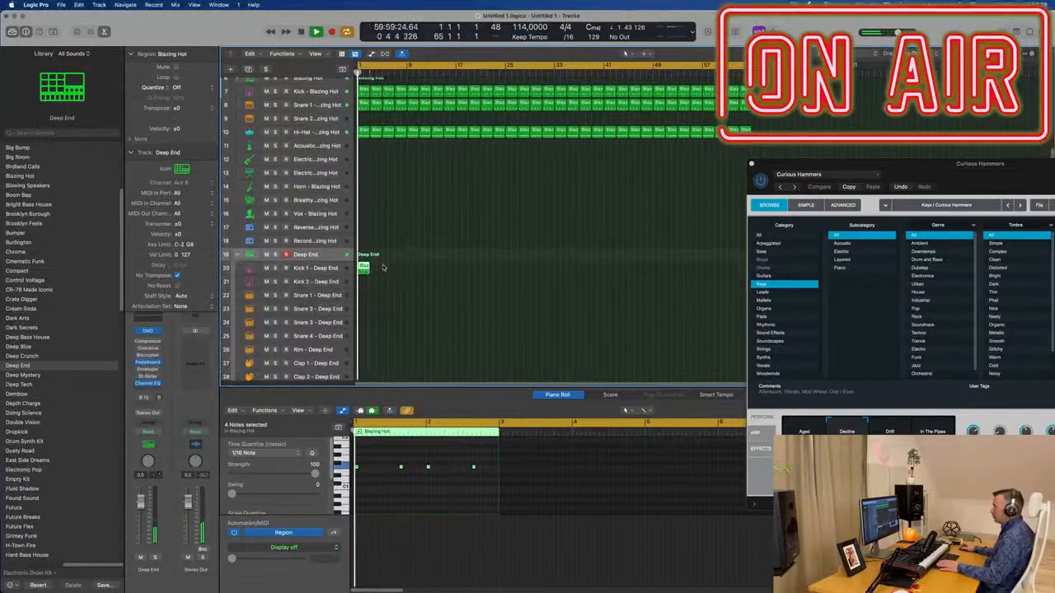
# Step: Repeat the Kick 1 - Deep End region back to back from bar 1 up to bar 31
pyautogui.click(318, 268)
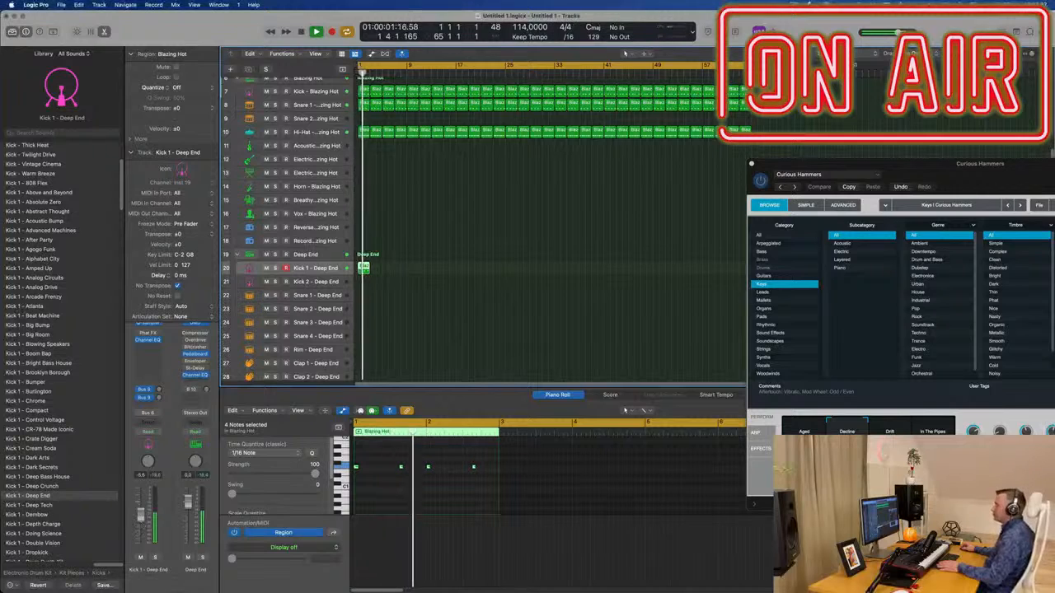
pyautogui.click(425, 260)
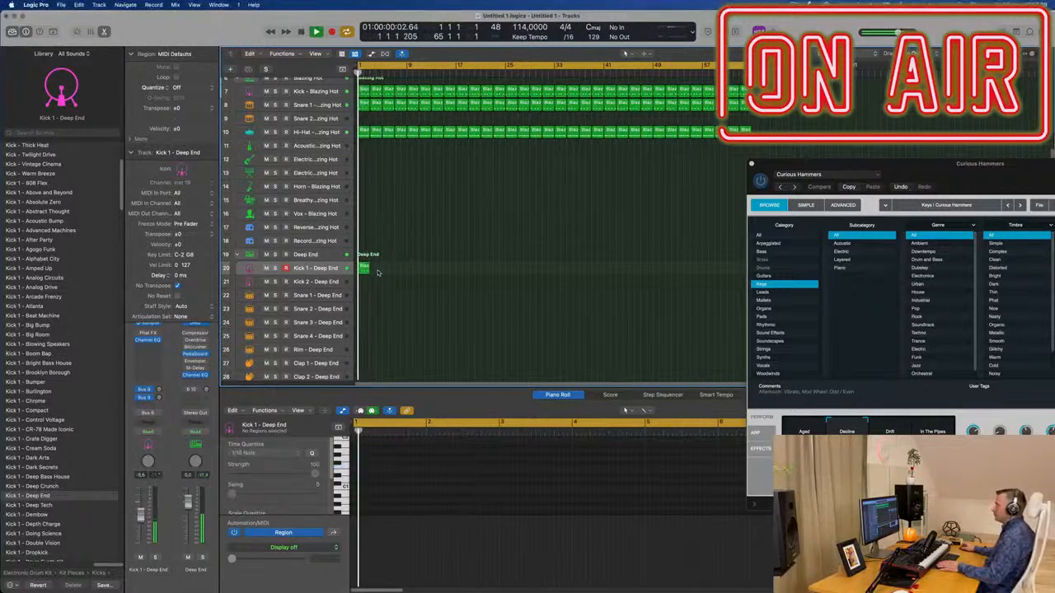
pyautogui.click(365, 272)
pyautogui.press('super+r')
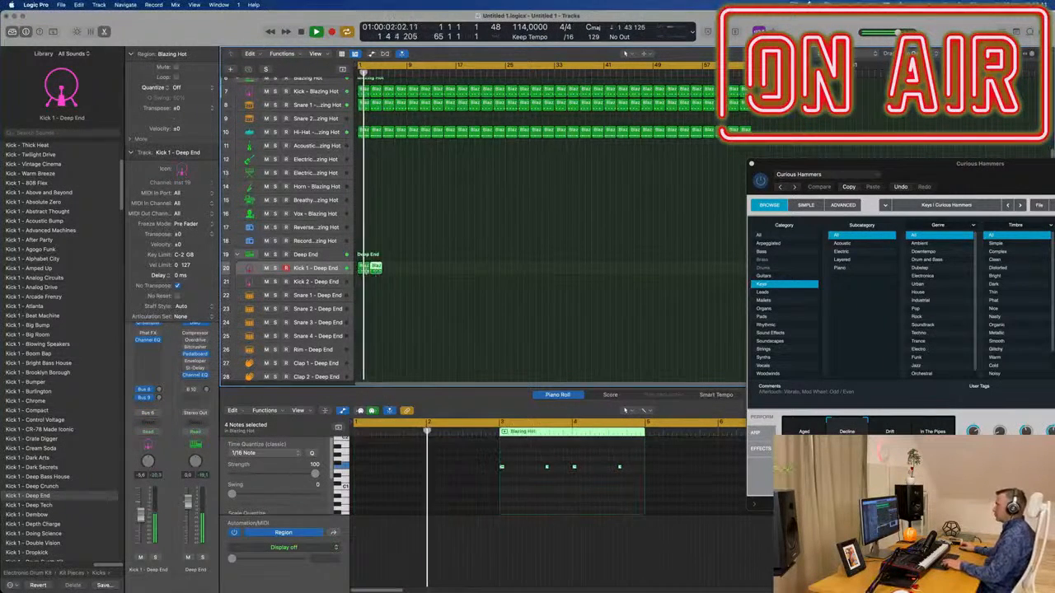
pyautogui.press('super+r')
pyautogui.press('super+r')
pyautogui.press('super+r')
pyautogui.press('super+r')
pyautogui.press('super+r')
pyautogui.press('super+r')
pyautogui.press('super+r')
pyautogui.press('super+r')
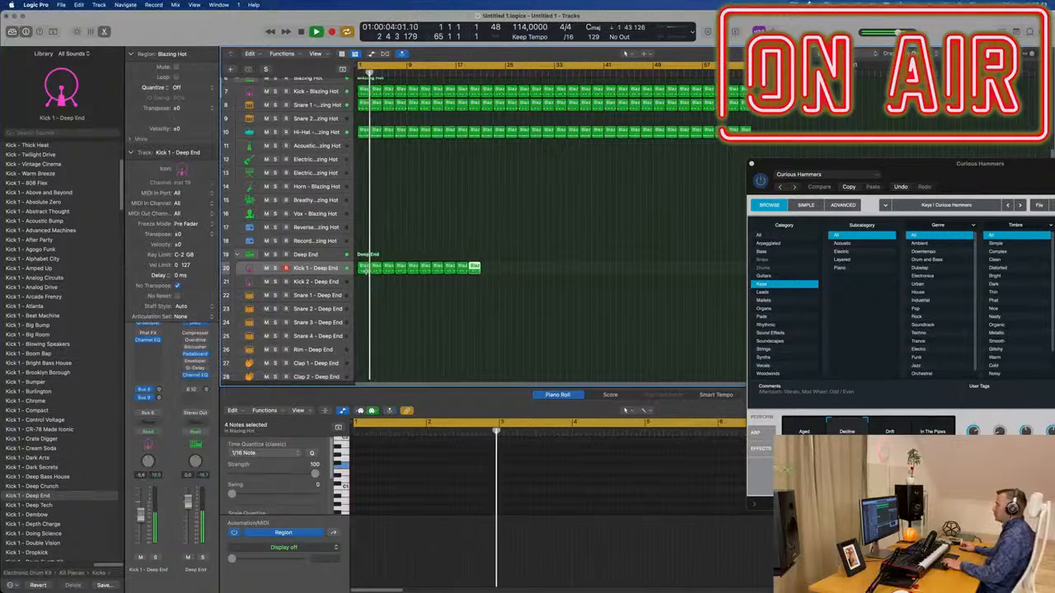
pyautogui.press('super+r')
pyautogui.press('super+r')
pyautogui.press('super+r')
pyautogui.press('super+r')
pyautogui.press('super+r')
# Step: Examine the notes of the Lush Multi Layer 1 region at bar 1 as a rhythm source for the kick
pyautogui.moveTo(816, 164); pyautogui.dragTo(967, 165)
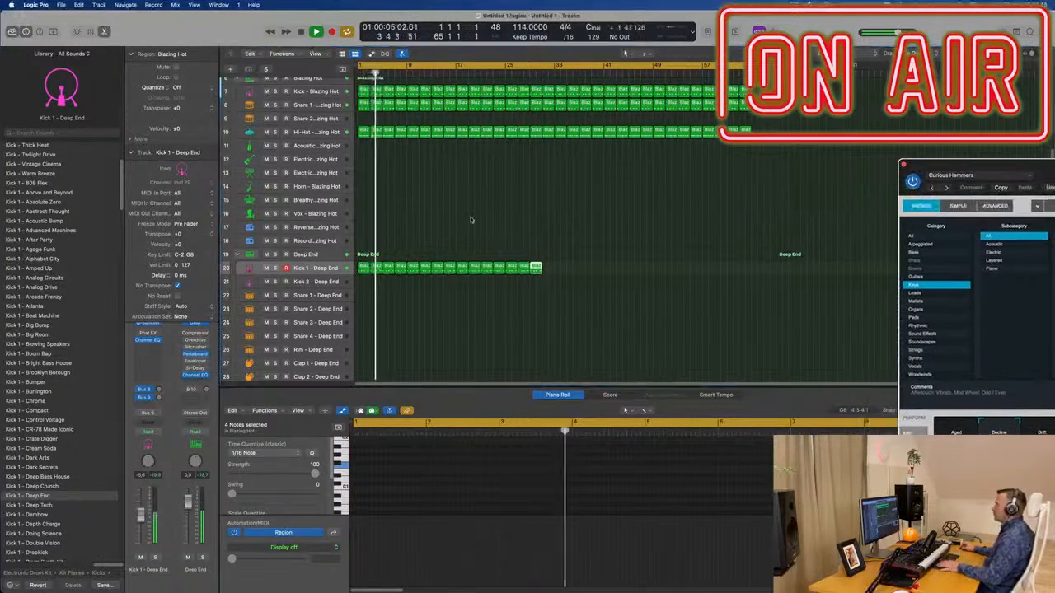
pyautogui.scroll(2, 470, 220)
pyautogui.scroll(-2, 471, 223)
pyautogui.press('super+Up')
pyautogui.press('super+Up')
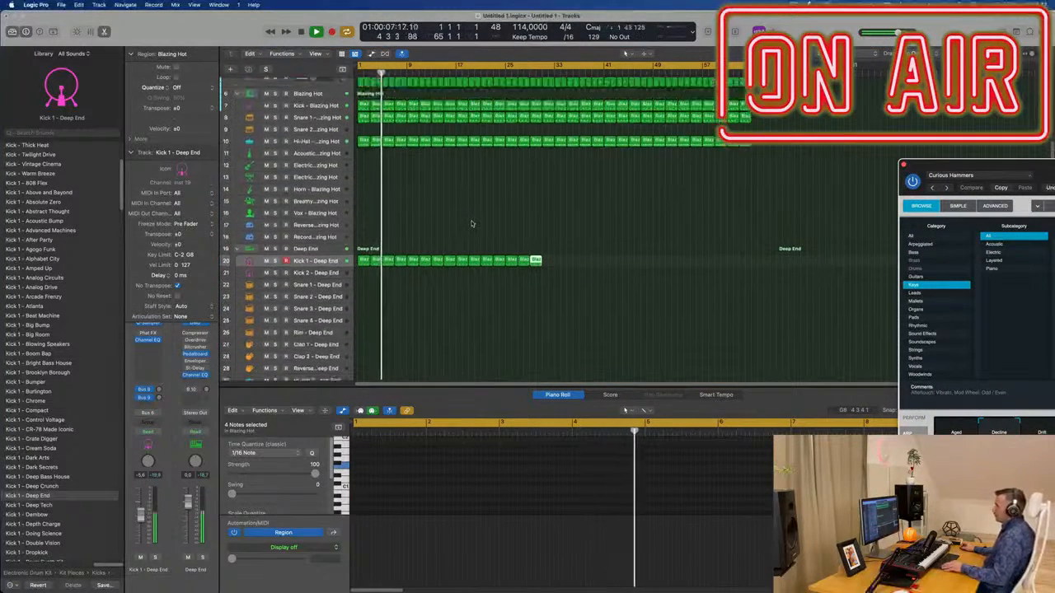
pyautogui.scroll(3, 471, 223)
pyautogui.click(373, 113)
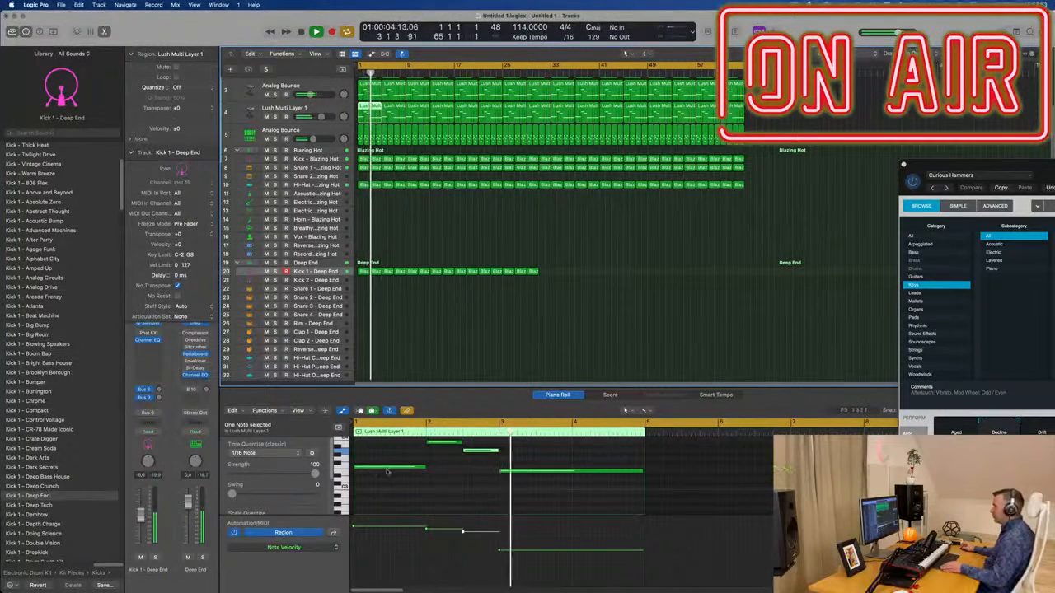
pyautogui.click(391, 297)
pyautogui.click(365, 110)
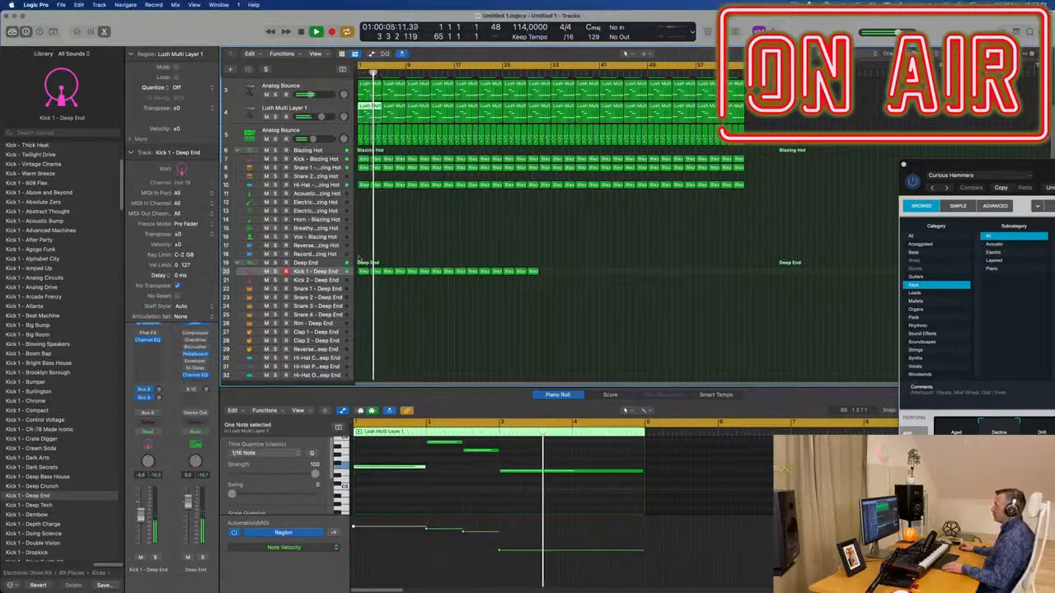
# Step: Delete all the regions on the Kick 1 - Deep End track
pyautogui.moveTo(360, 260); pyautogui.dragTo(590, 295)
pyautogui.press('Delete')
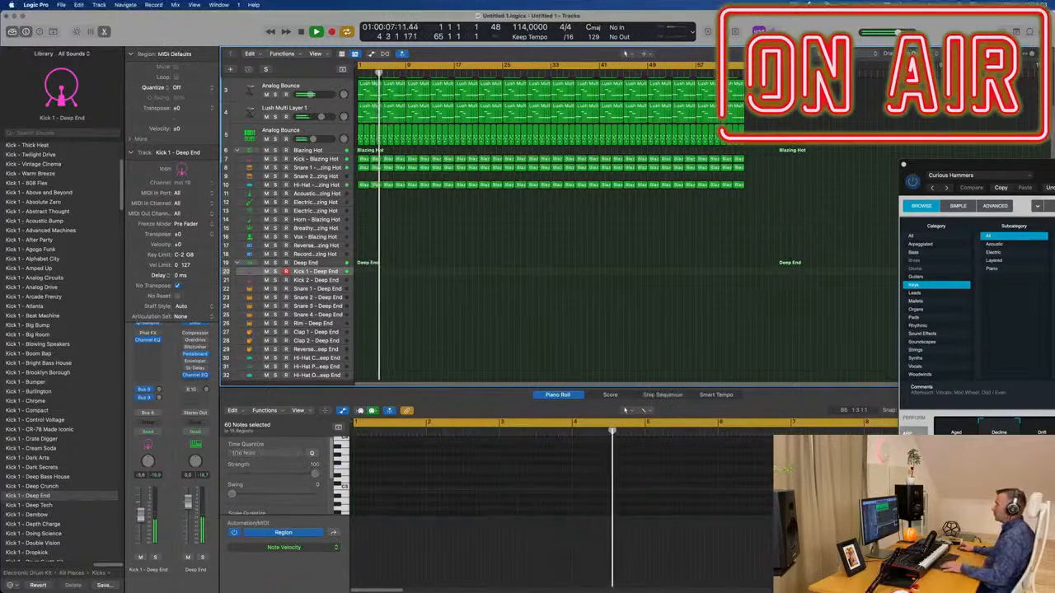
# Step: Copy the Lush Multi Layer 1 region at bar 1 to the Kick 1 - Deep End track and shorten its first note to a brief hit
pyautogui.moveTo(369, 113); pyautogui.dragTo(372, 283)
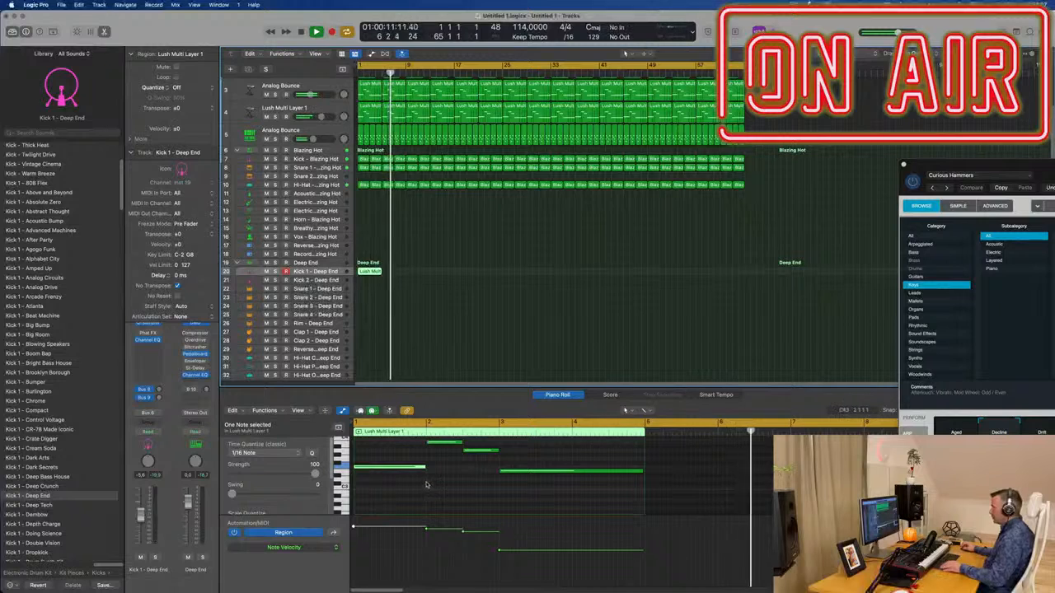
pyautogui.moveTo(423, 467); pyautogui.dragTo(362, 473)
pyautogui.click(384, 484)
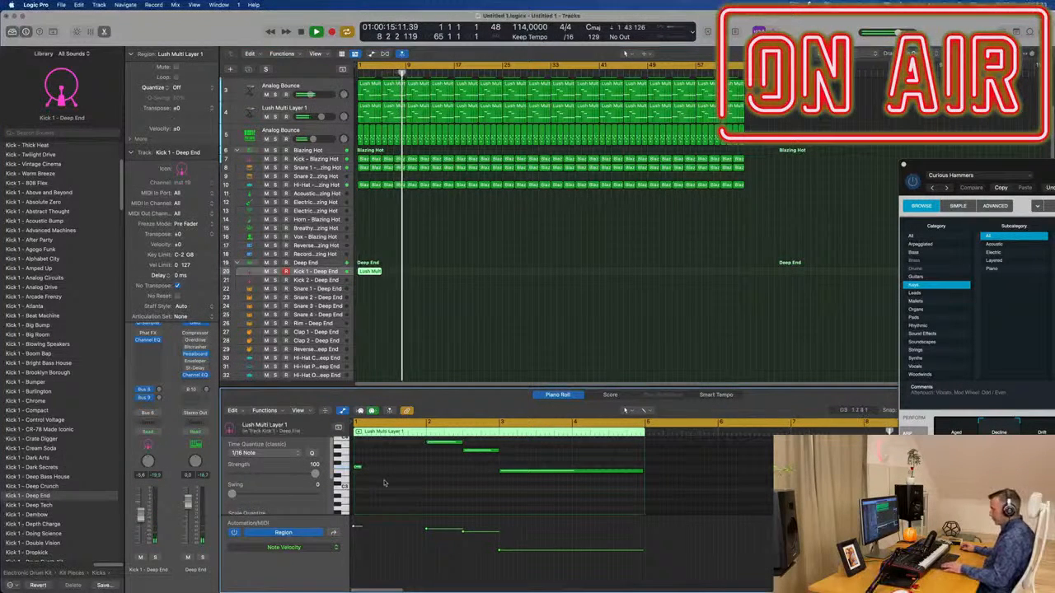
# Step: Transpose all four notes of the copied Kick 1 region down by octaves and play it from bar 1
pyautogui.press('super+a')
pyautogui.press('Delete')
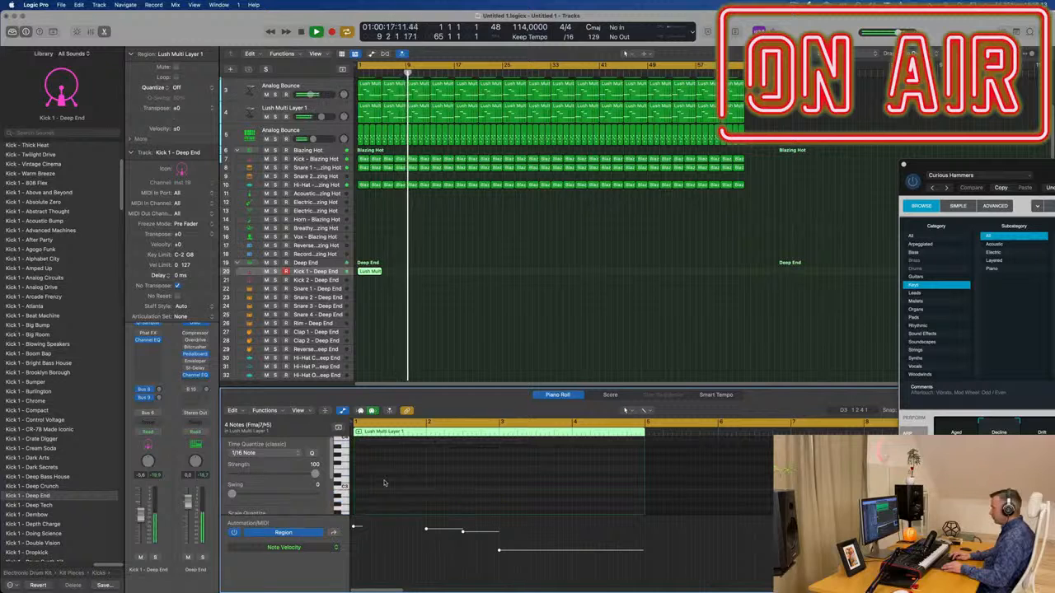
pyautogui.press('space')
pyautogui.scroll(-1, 379, 266)
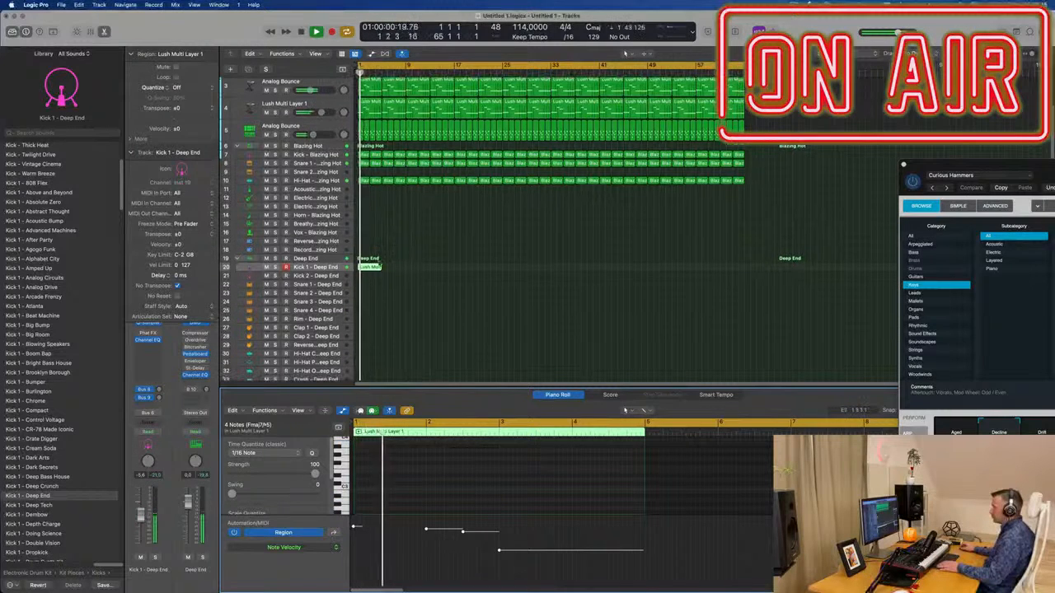
pyautogui.press('super+z')
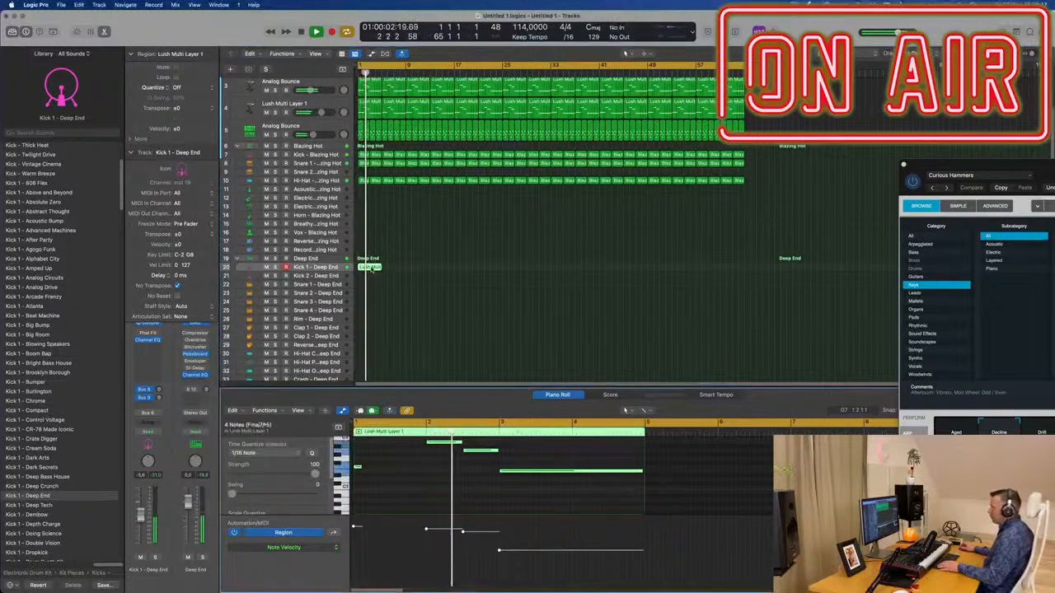
pyautogui.scroll(1, 397, 485)
pyautogui.press('space')
pyautogui.press('space')
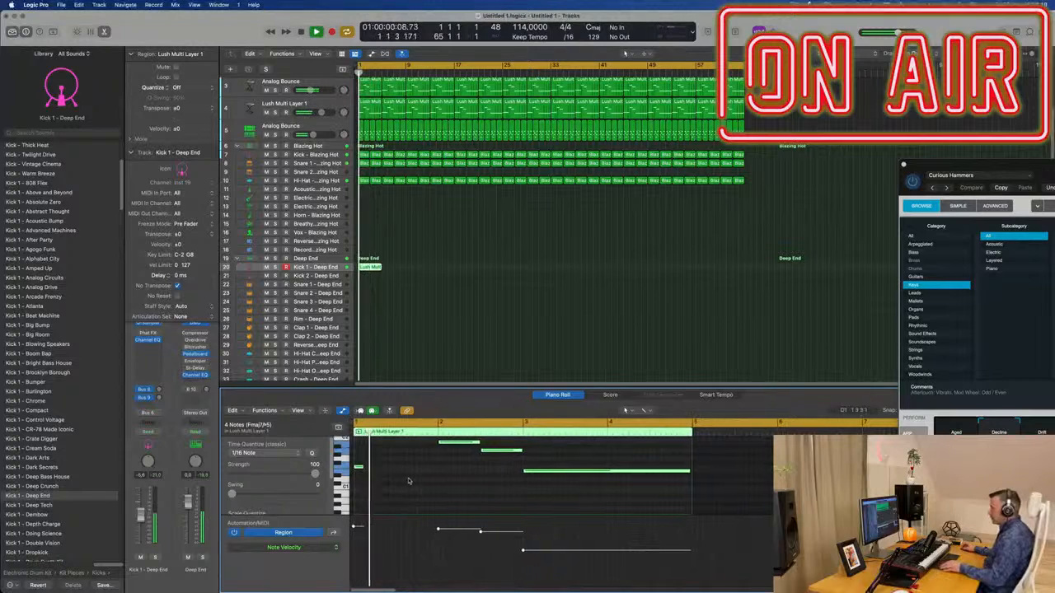
# Step: Copy the short first kick note to the offbeat after beat 3 of bar 1
pyautogui.click(375, 467)
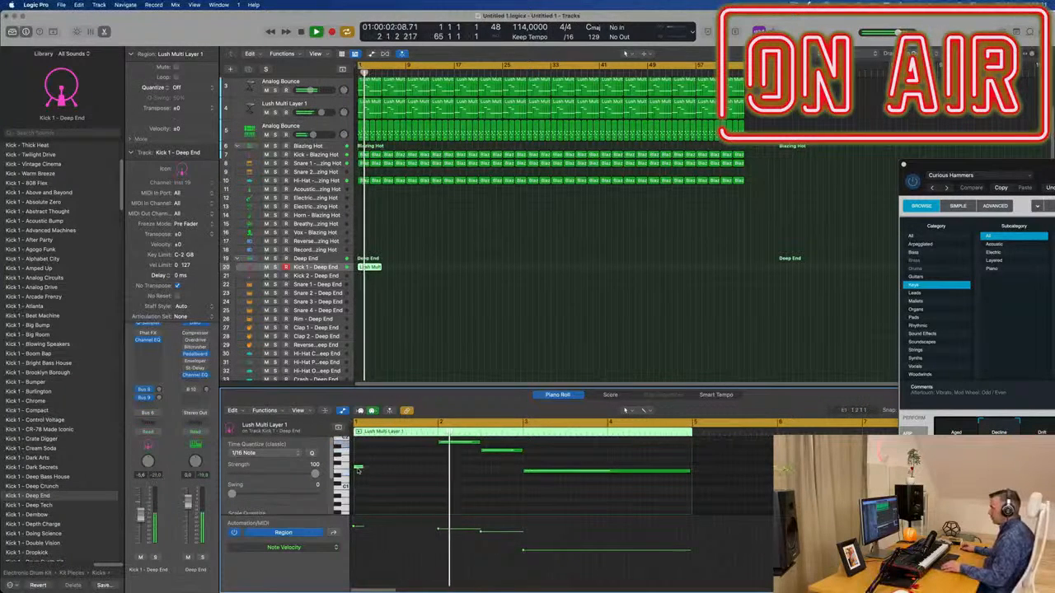
pyautogui.moveTo(358, 468)
pyautogui.mouseDown()
pyautogui.moveTo(414, 475)
pyautogui.moveTo(360, 468)
pyautogui.mouseUp()
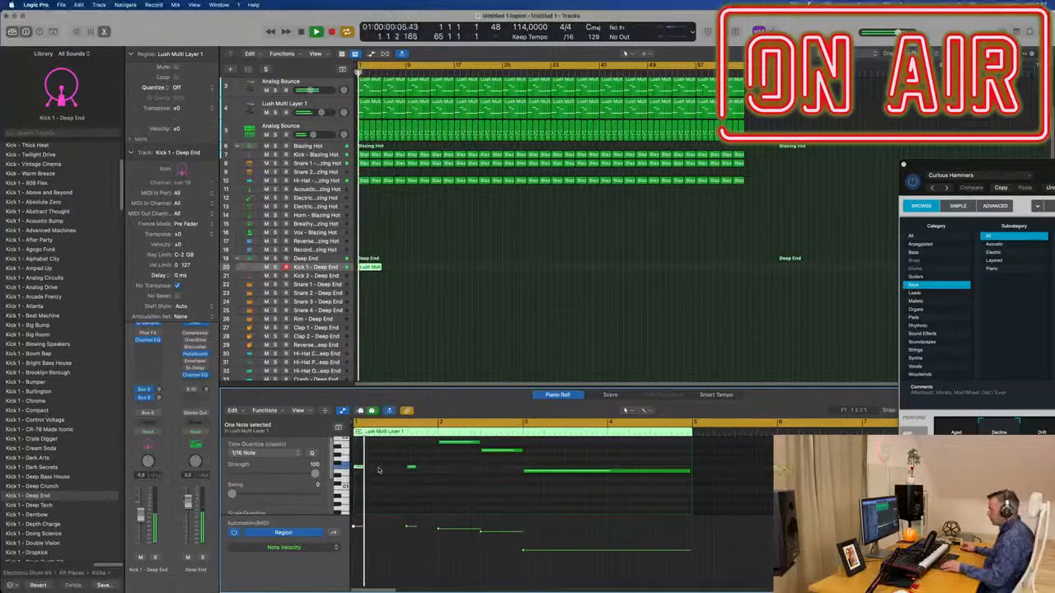
pyautogui.scroll(2, 390, 470)
pyautogui.scroll(-4, 391, 471)
pyautogui.scroll(1, 411, 473)
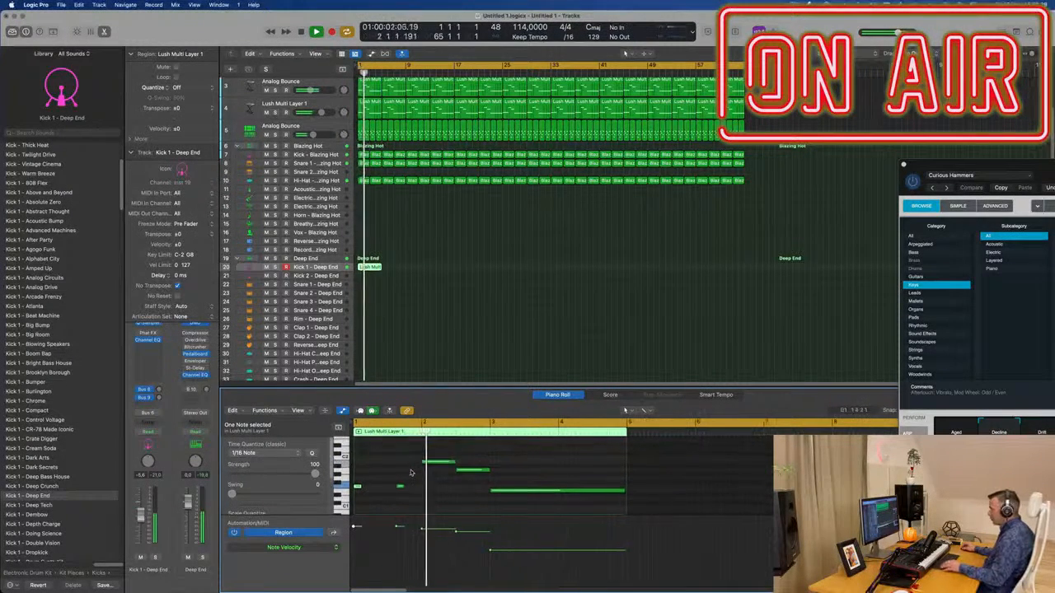
# Step: Shorten both notes in bar 2 of the Kick 1 region to brief hits and shift the second one slightly later
pyautogui.moveTo(450, 464); pyautogui.dragTo(429, 464)
pyautogui.scroll(-1, 437, 475)
pyautogui.scroll(1, 444, 476)
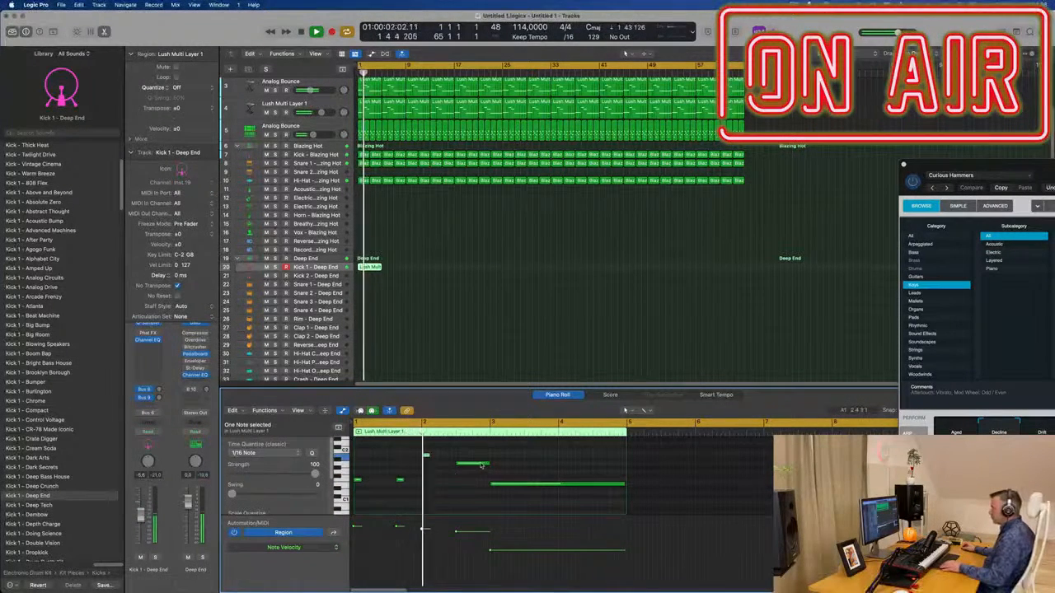
pyautogui.moveTo(487, 464); pyautogui.dragTo(465, 464)
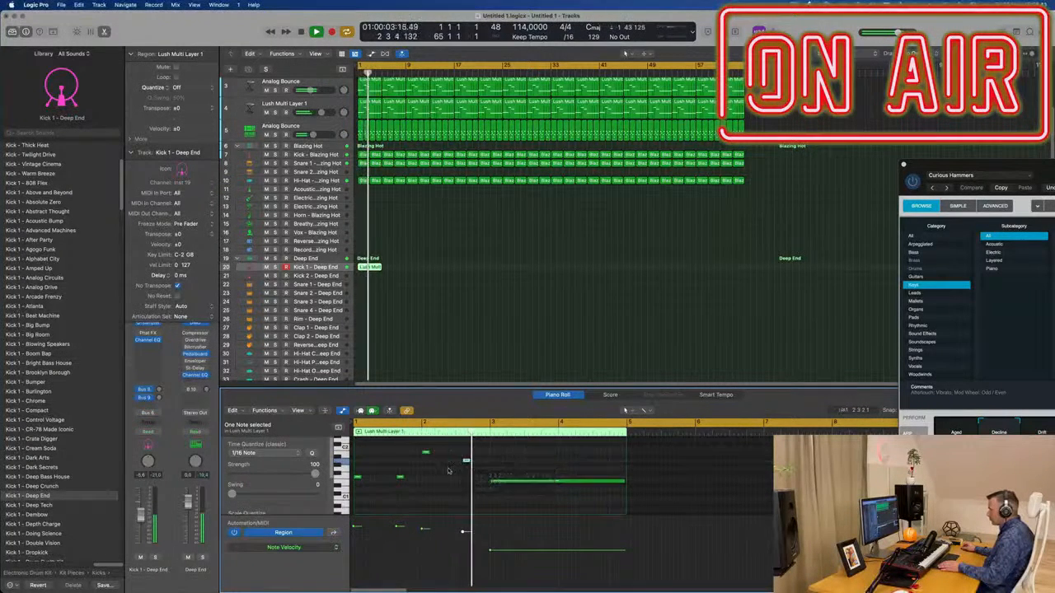
# Step: Shorten the long note at bar 3 of the Kick 1 - Deep End region to a brief hit
pyautogui.press('super+Left')
pyautogui.press('super+Left')
pyautogui.click(510, 479)
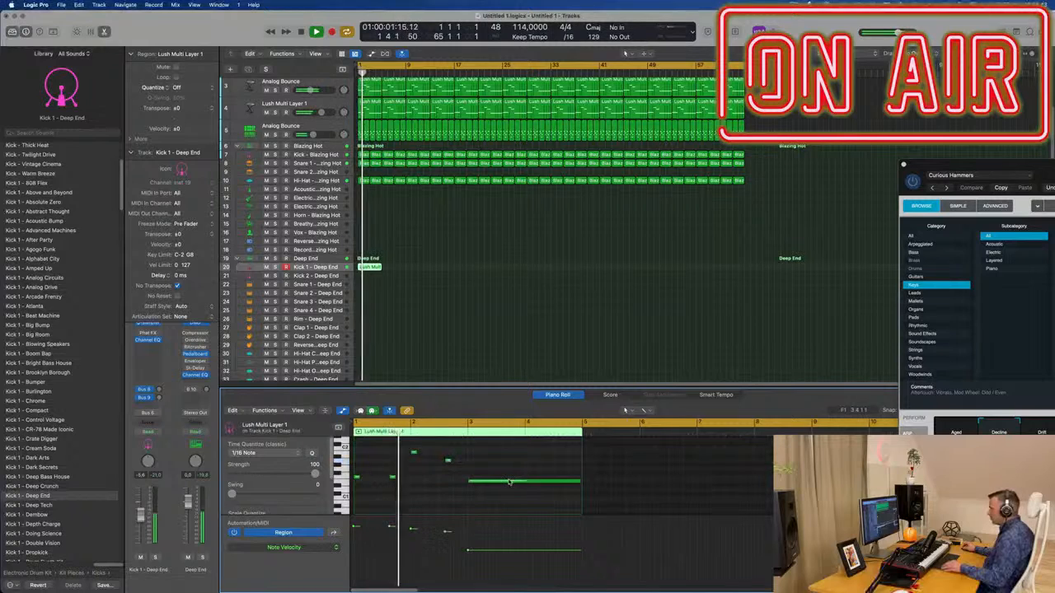
pyautogui.click(510, 482)
pyautogui.press('super+Left')
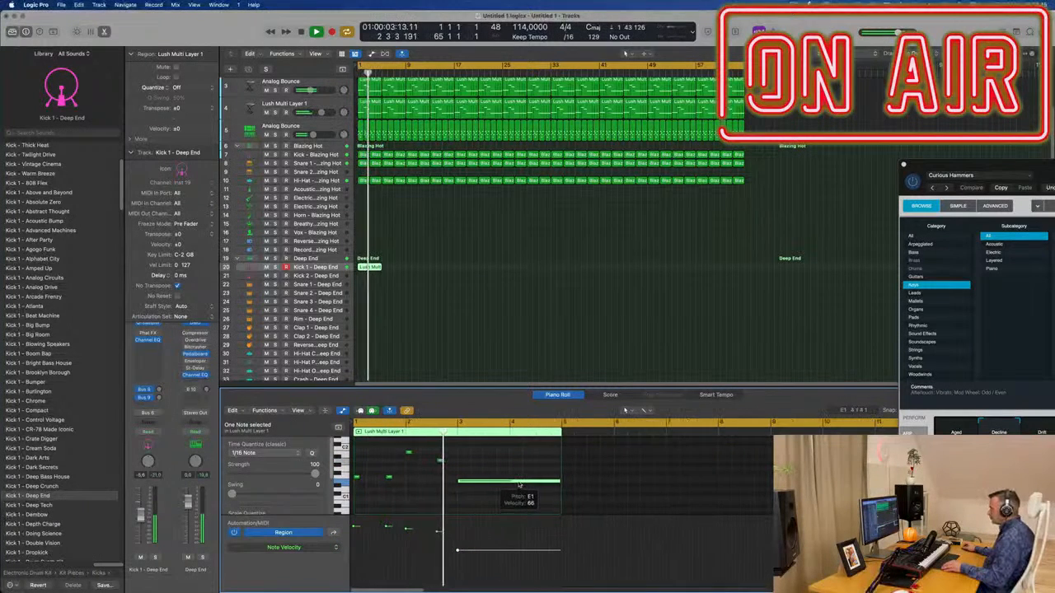
pyautogui.moveTo(558, 480); pyautogui.dragTo(461, 483)
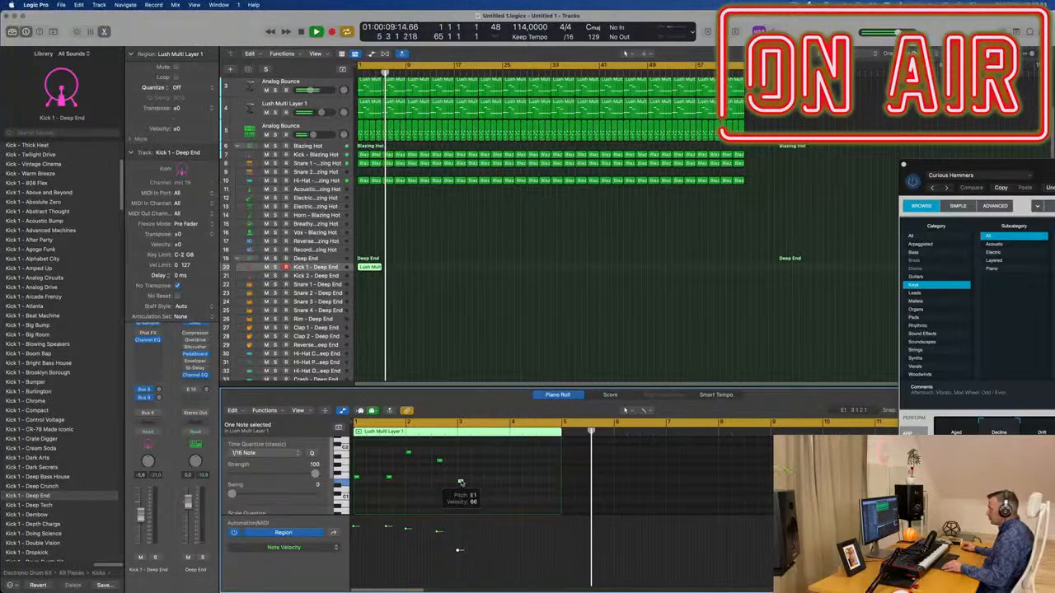
# Step: Copy the bar 3 kick hit to the offbeat after beat 3, copy both hits into bar 4, and play from bar 1
pyautogui.scroll(3, 442, 483)
pyautogui.hscroll(-3, 442, 484)
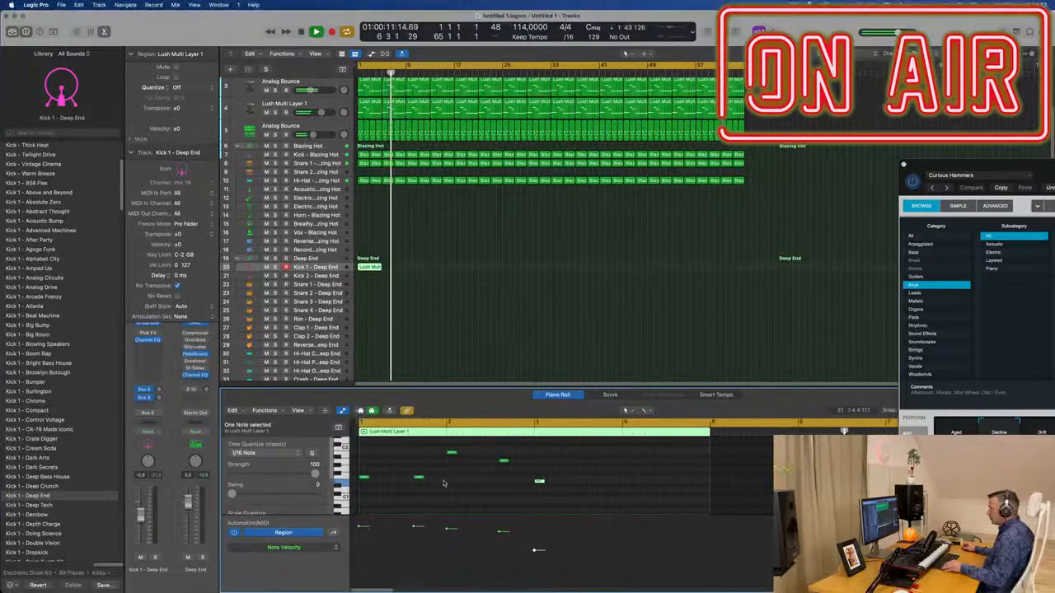
pyautogui.press('space')
pyautogui.moveTo(534, 483); pyautogui.dragTo(613, 491)
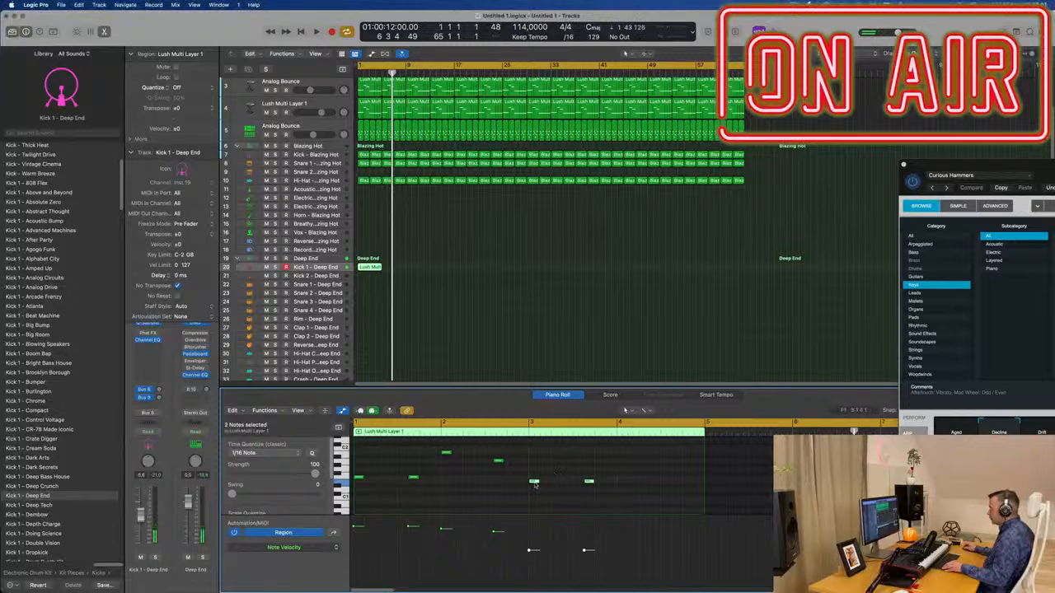
pyautogui.moveTo(535, 484); pyautogui.dragTo(626, 489)
pyautogui.press('Return')
pyautogui.press('space')
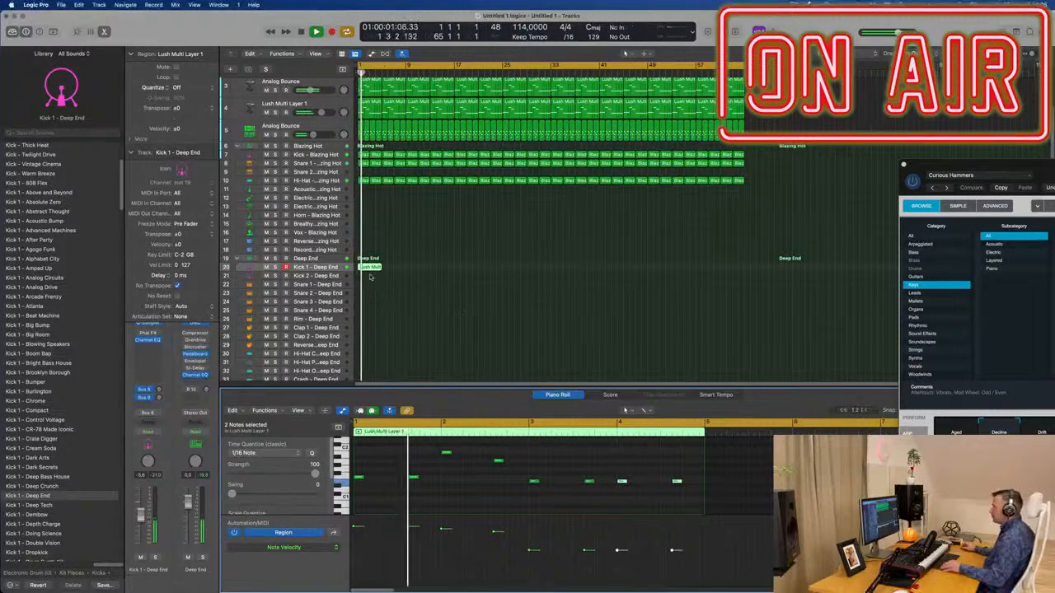
# Step: Lengthen all eight notes of the Kick 1 region to one beat each and play from bar 1
pyautogui.click(455, 487)
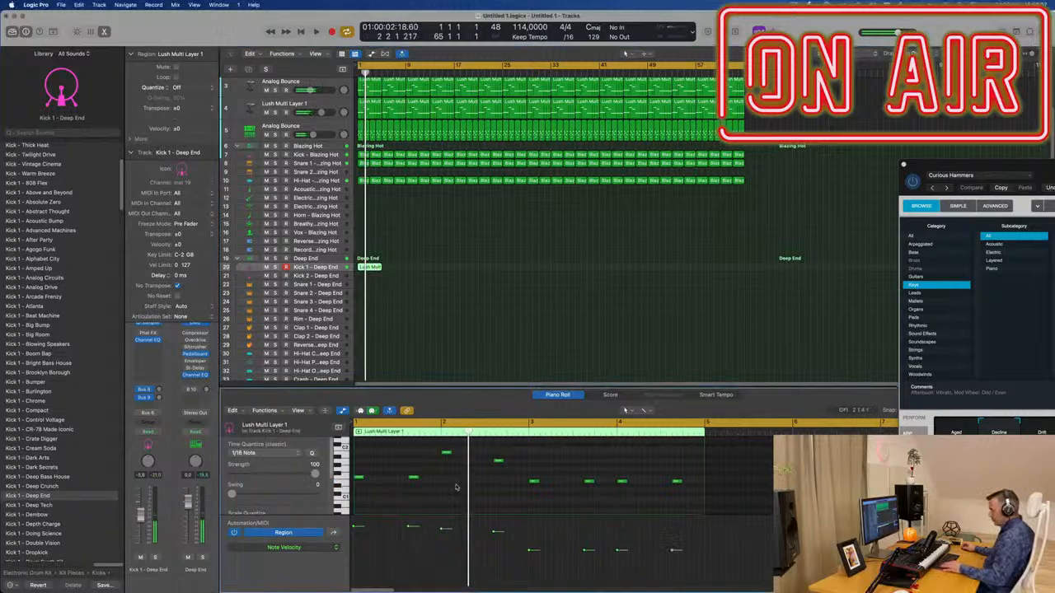
pyautogui.press('super+a')
pyautogui.moveTo(417, 480); pyautogui.dragTo(429, 480)
pyautogui.press('Return')
pyautogui.press('space')
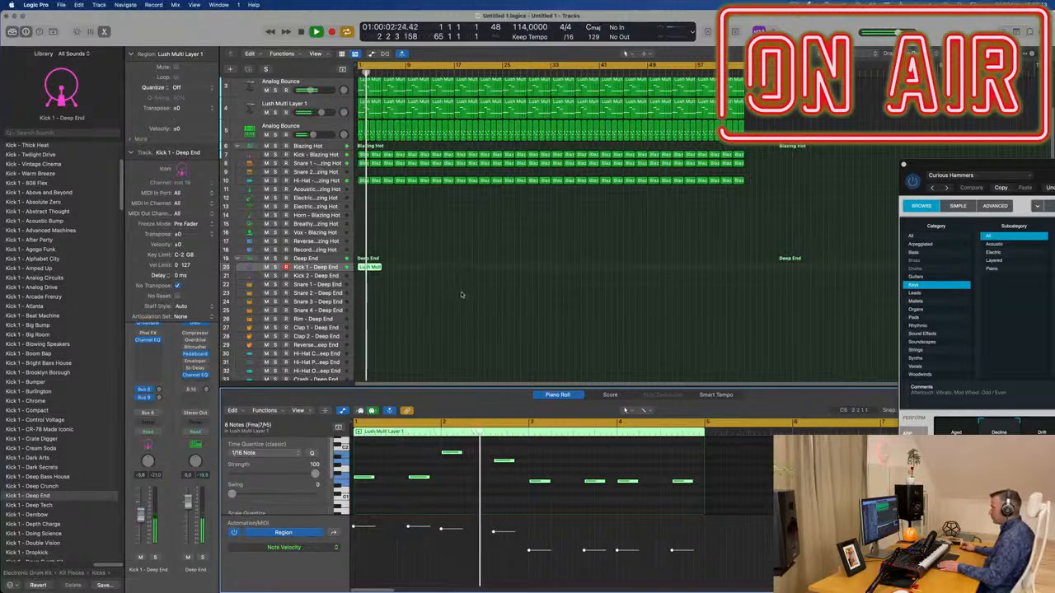
pyautogui.press('Return')
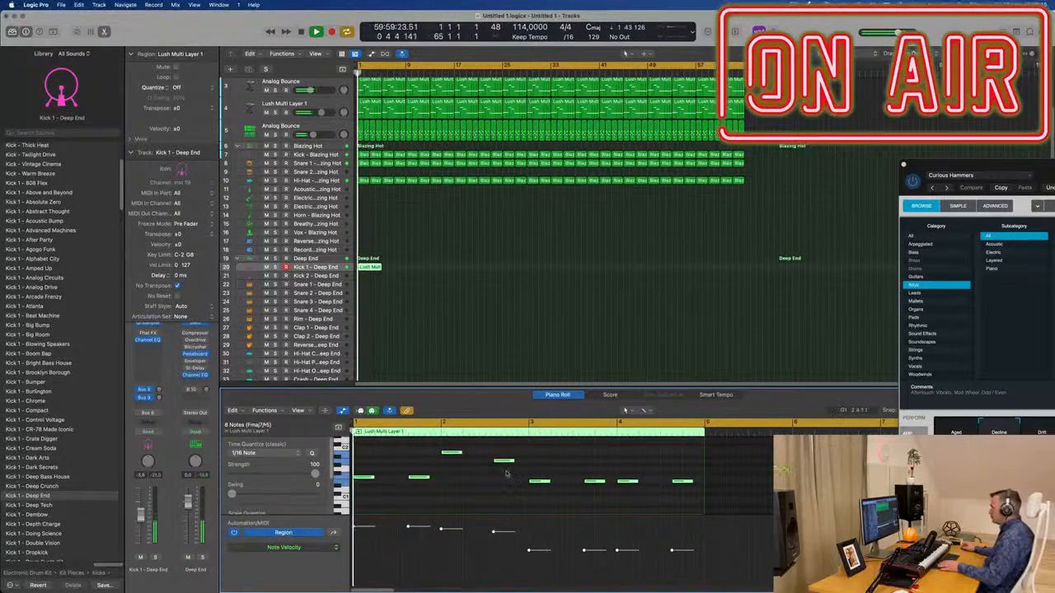
# Step: Show the floating event position display and move the second kick note in bar 2 to position 2 3 3 1
pyautogui.press('super+Right')
pyautogui.click(525, 461)
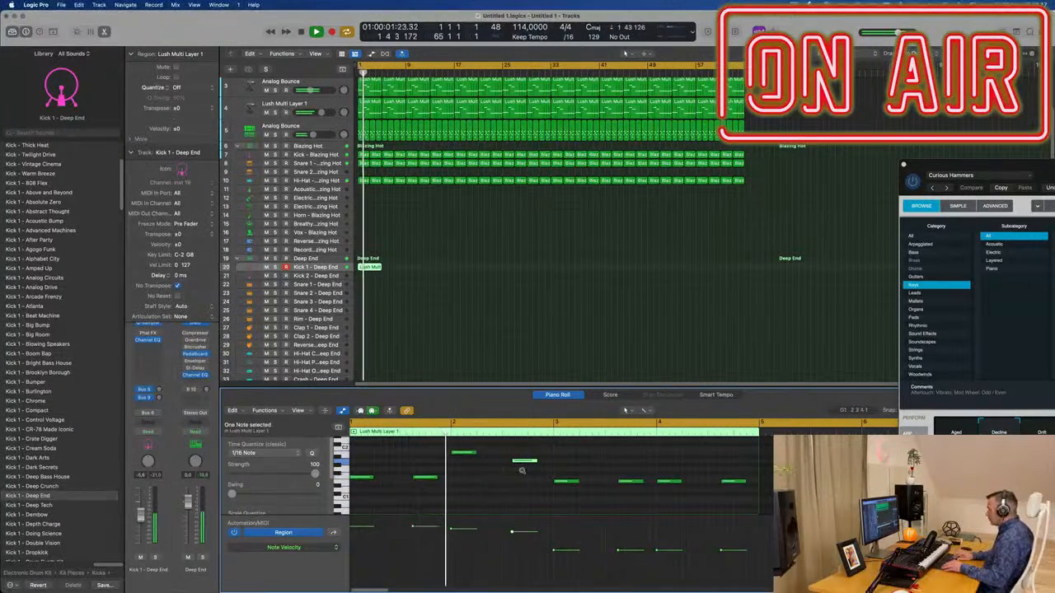
pyautogui.hotkey('alt', 'Right')
pyautogui.press('super+a')
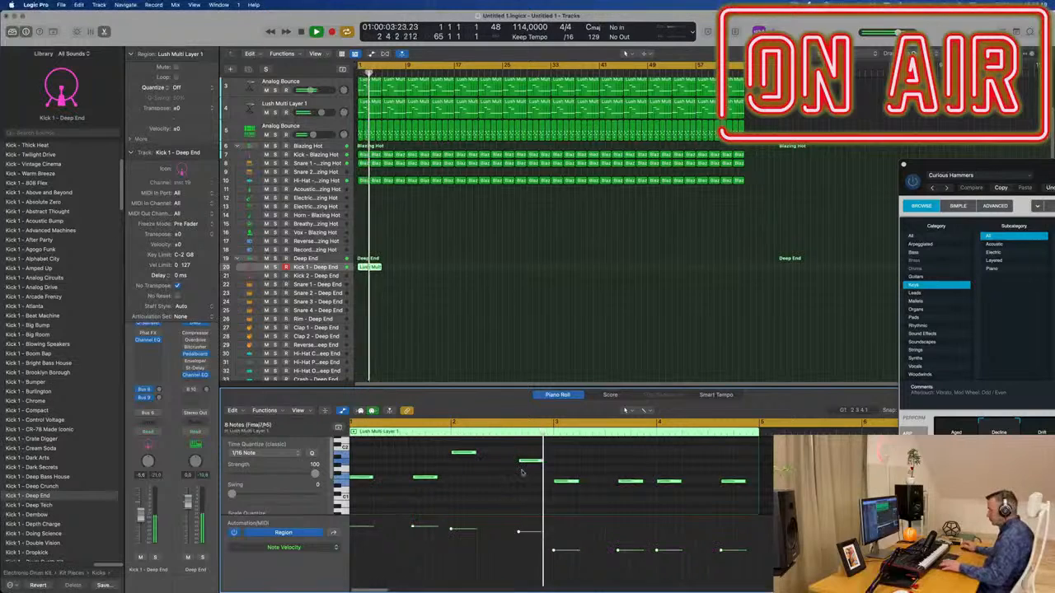
pyautogui.press('Return')
pyautogui.hotkey('alt', 'e')
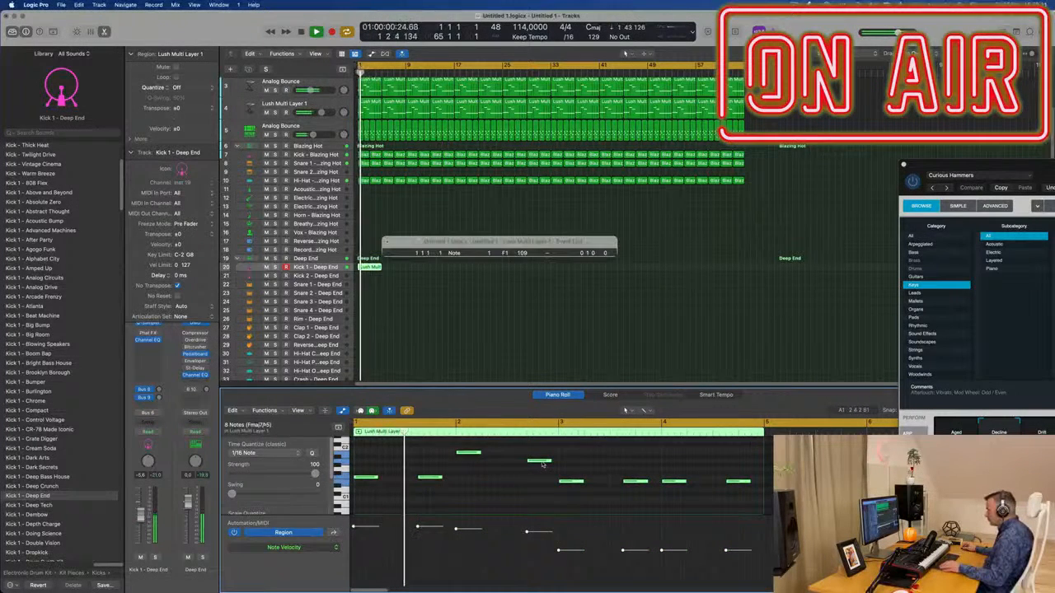
pyautogui.click(539, 462)
pyautogui.hotkey('alt', 'Left')
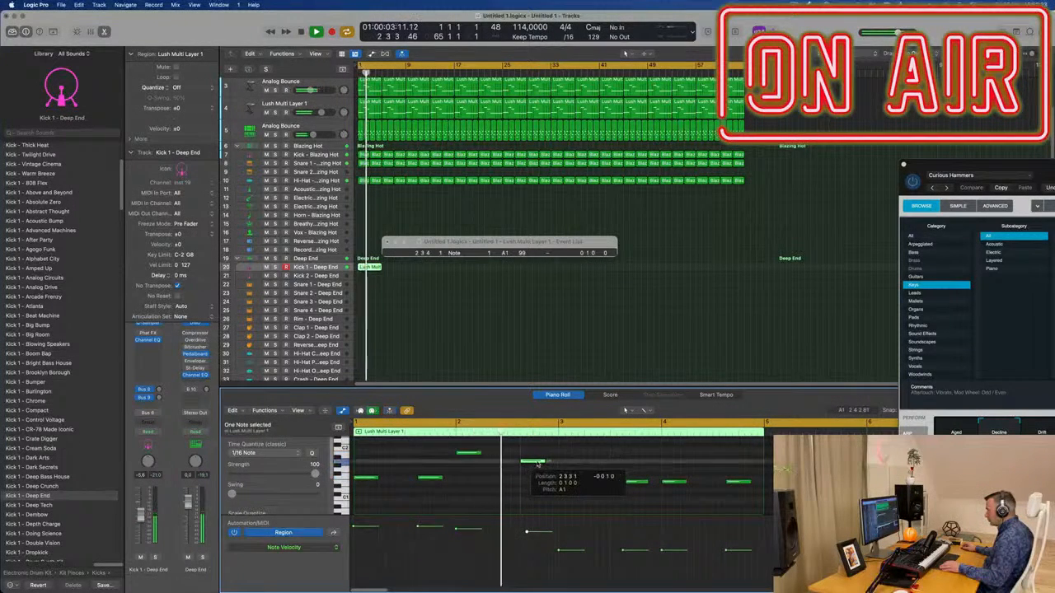
# Step: Play the kick part and raise the Kick 1 - Deep End volume to about -4.4 dB
pyautogui.press('space')
pyautogui.press('space')
pyautogui.scroll(-3, 494, 480)
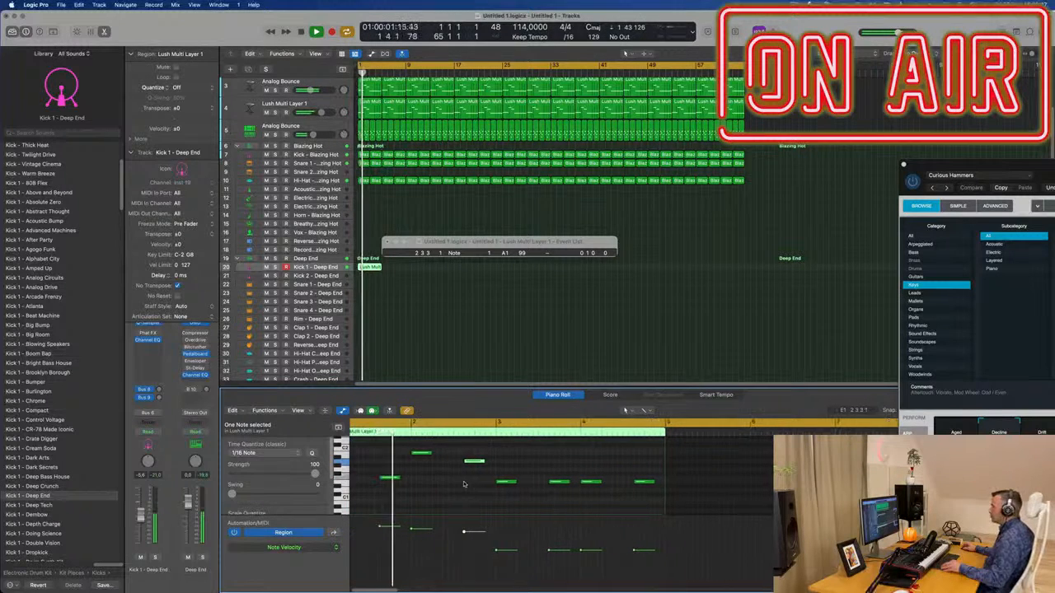
pyautogui.hscroll(-2, 455, 483)
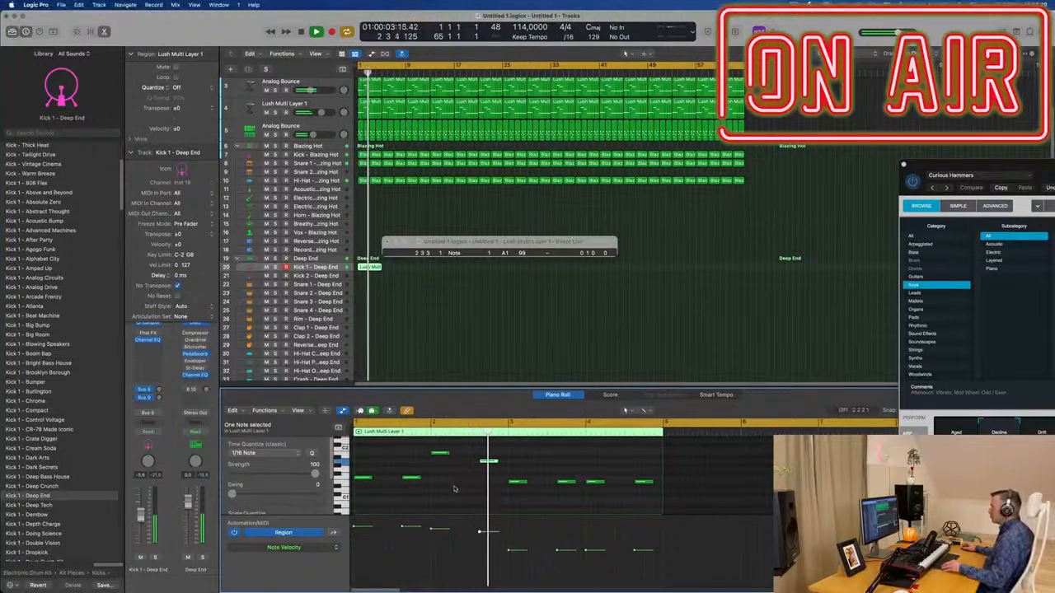
pyautogui.scroll(-2, 452, 486)
pyautogui.scroll(3, 452, 489)
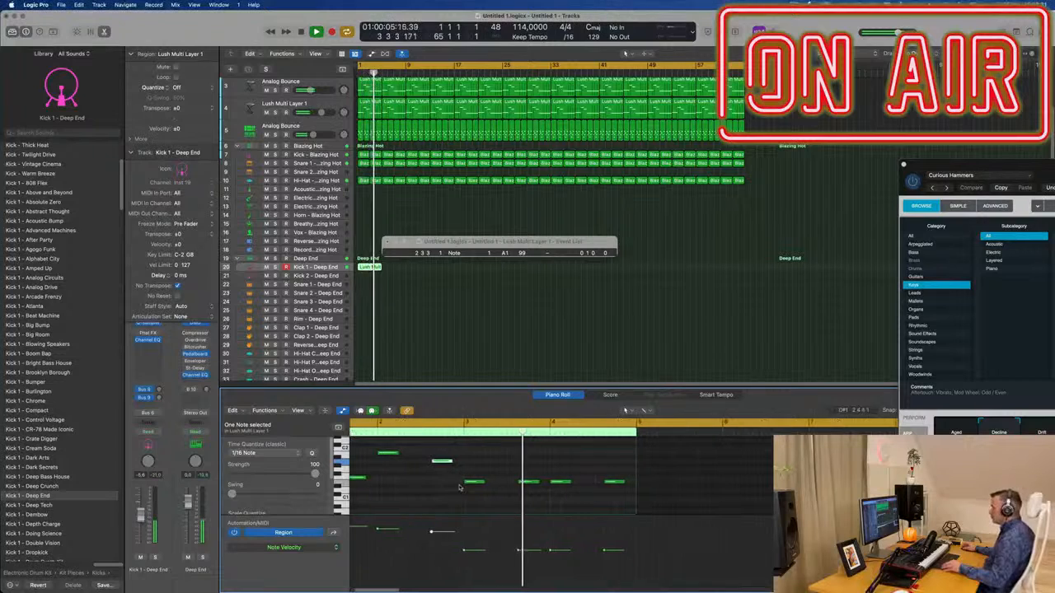
pyautogui.scroll(-2, 488, 482)
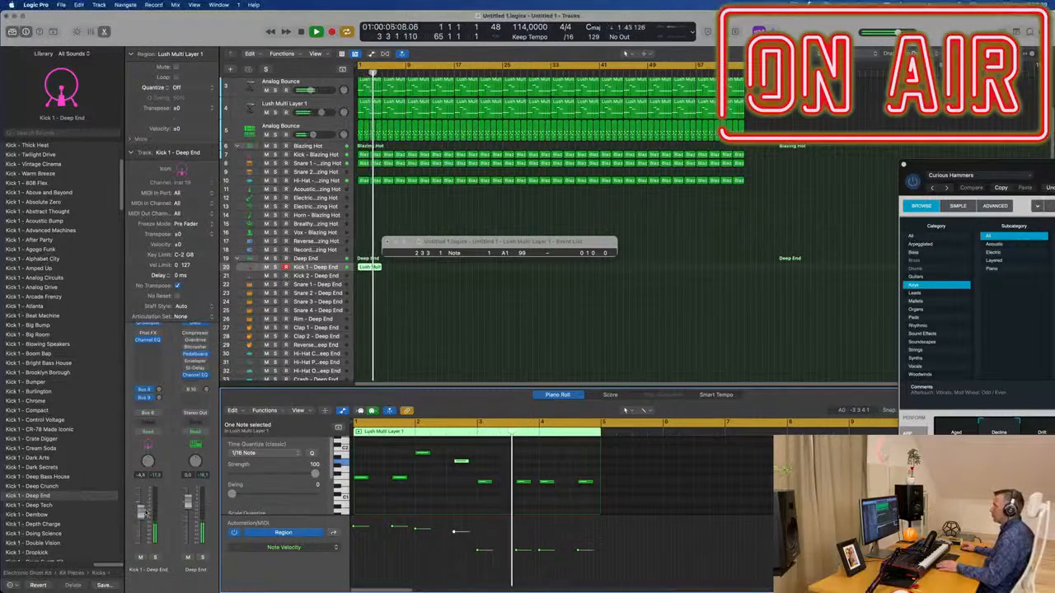
# Step: Repeat the four-bar Kick 1 region along its track until it fills the arrangement to bar 65
pyautogui.click(369, 268)
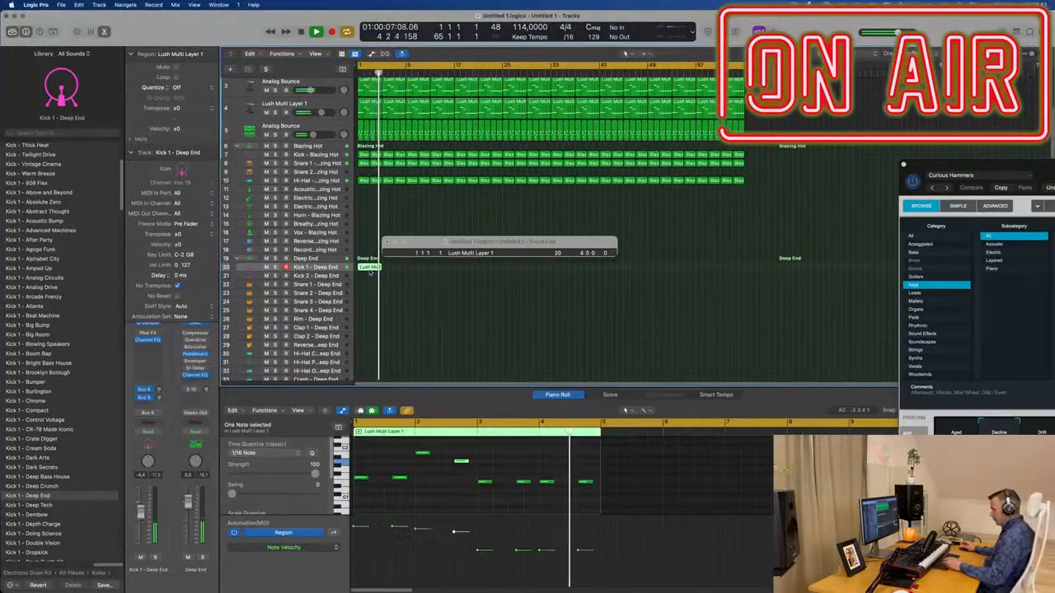
pyautogui.press('super+r')
pyautogui.press('super+r')
pyautogui.press('super+r')
pyautogui.press('super+r')
pyautogui.press('super+r')
pyautogui.press('super+r')
pyautogui.press('super+r')
pyautogui.press('super+r')
pyautogui.press('super+r')
pyautogui.press('super+r')
pyautogui.press('super+r')
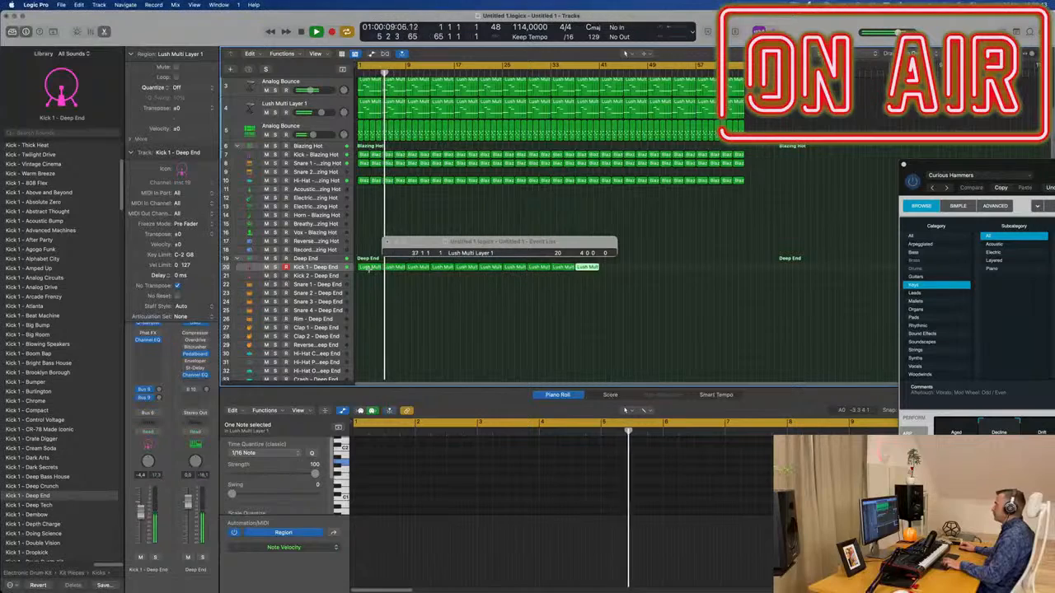
pyautogui.press('super+r')
pyautogui.press('super+r')
pyautogui.press('super+r')
pyautogui.press('super+r')
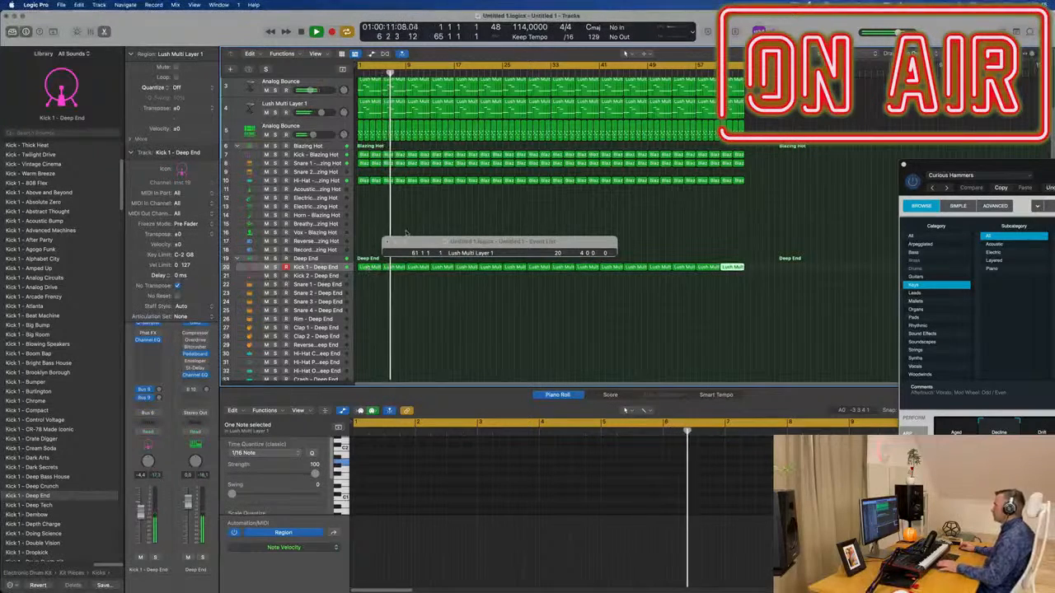
# Step: Duplicate the Lush Multi Layer 1 track and copy its first region to bar 1 of the new track
pyautogui.scroll(3, 416, 247)
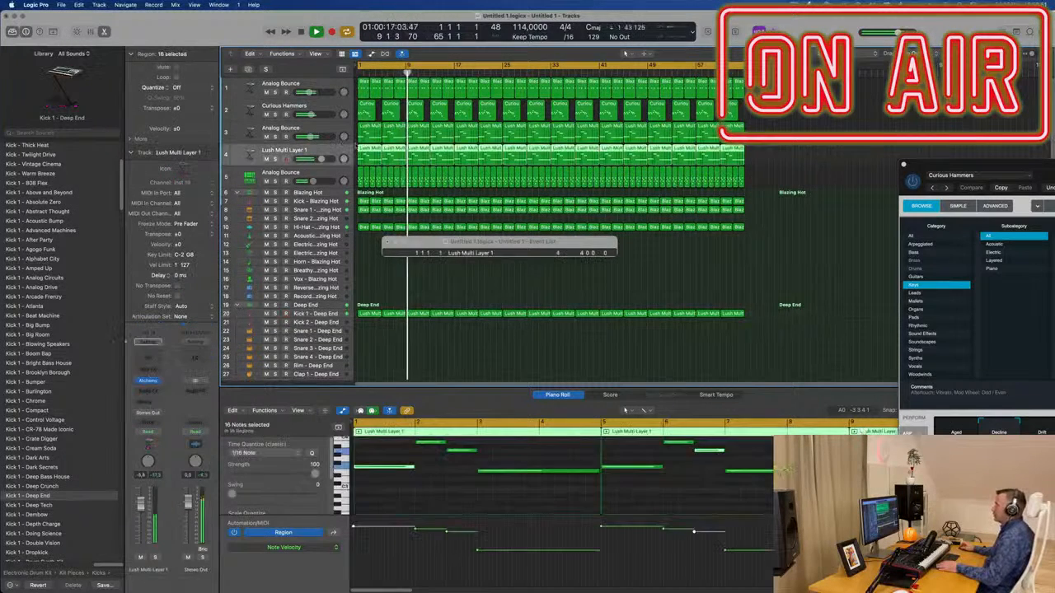
pyautogui.click(313, 154)
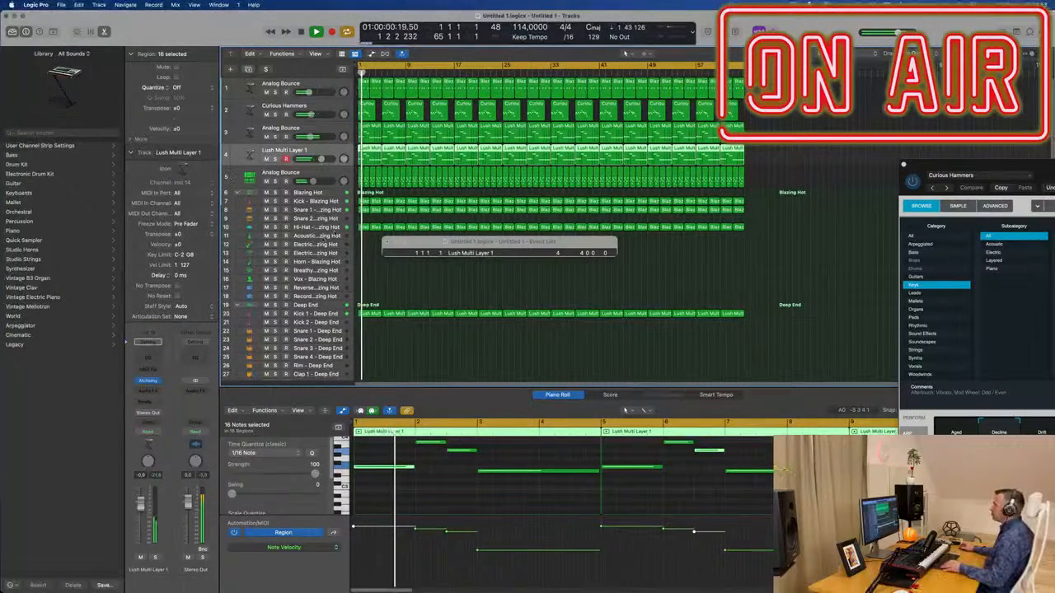
pyautogui.press('super+d')
pyautogui.moveTo(367, 154); pyautogui.dragTo(373, 177)
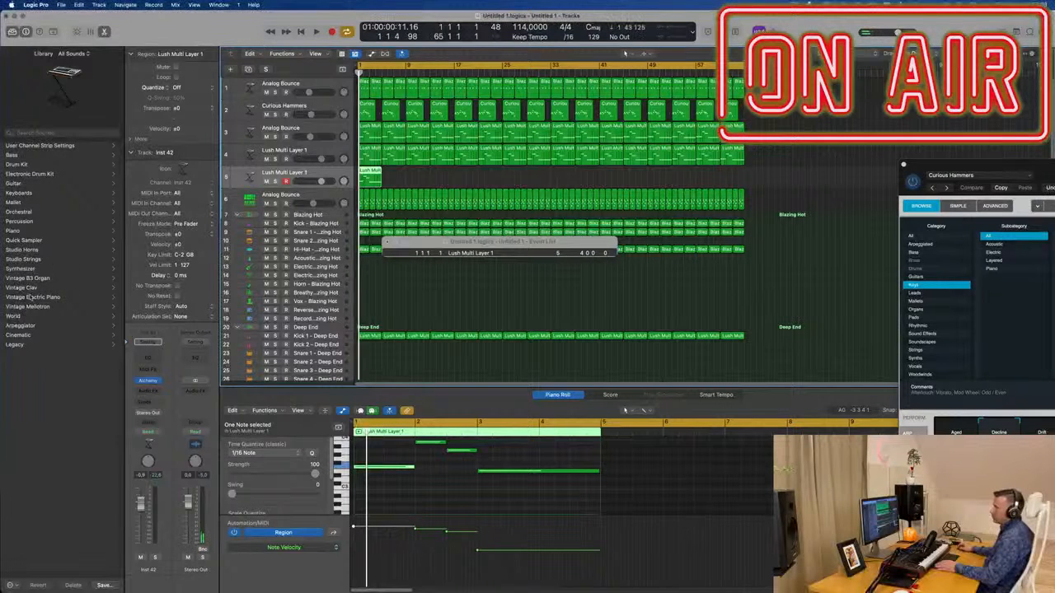
# Step: Load the French Horn Solo patch from the Orchestral Brass sounds on the new track and close the floating event display
pyautogui.click(16, 213)
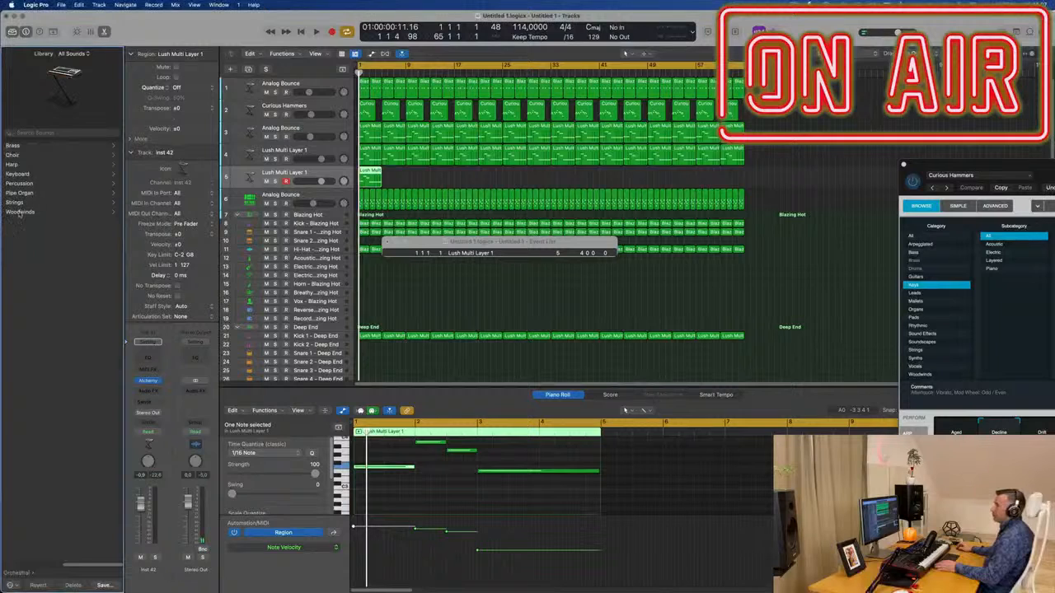
pyautogui.click(14, 146)
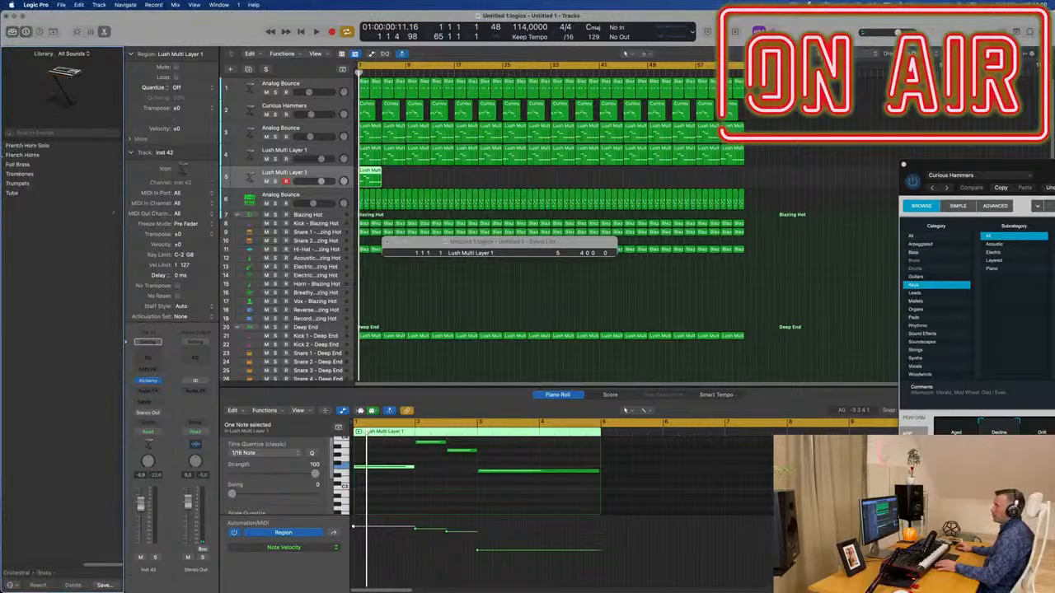
pyautogui.click(29, 146)
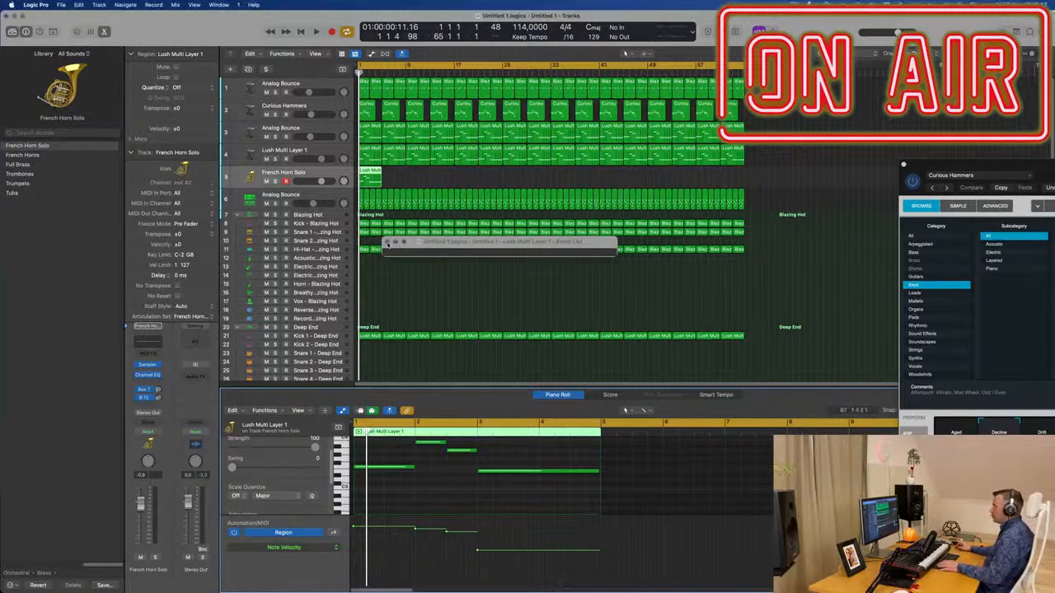
pyautogui.click(388, 242)
# Step: Listen to the French Horn Solo part, transpose all four of its notes up an octave and play it again
pyautogui.press('space')
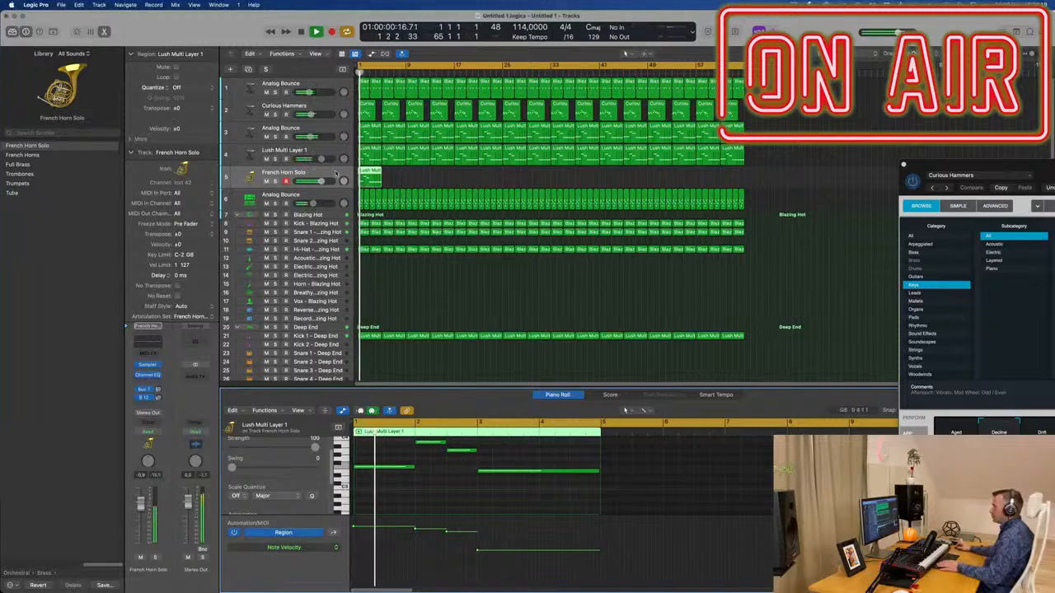
pyautogui.press('space')
pyautogui.click(443, 500)
pyautogui.press('super+a')
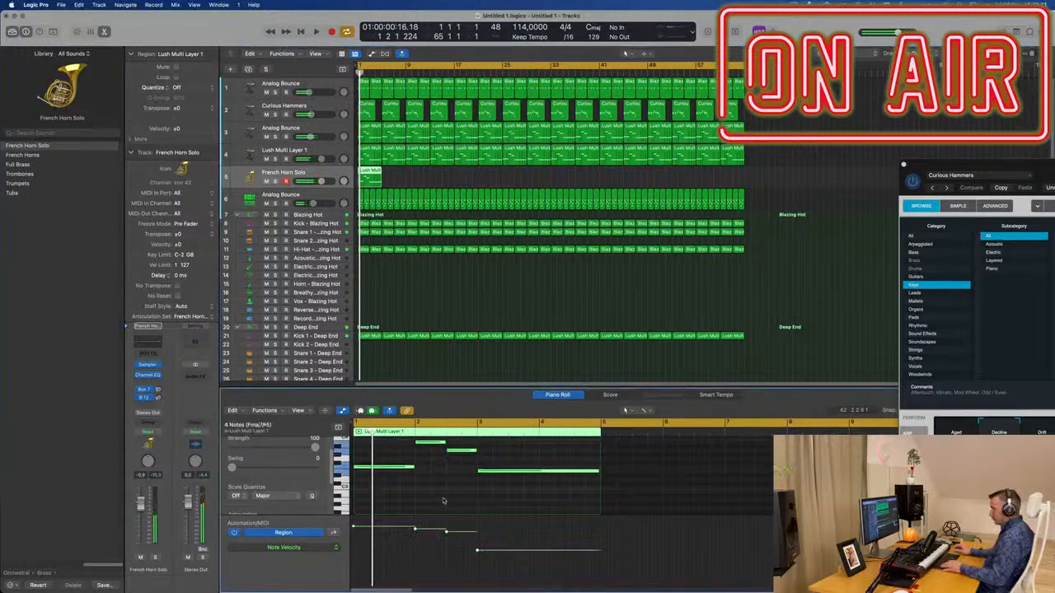
pyautogui.press('Delete')
pyautogui.press('space')
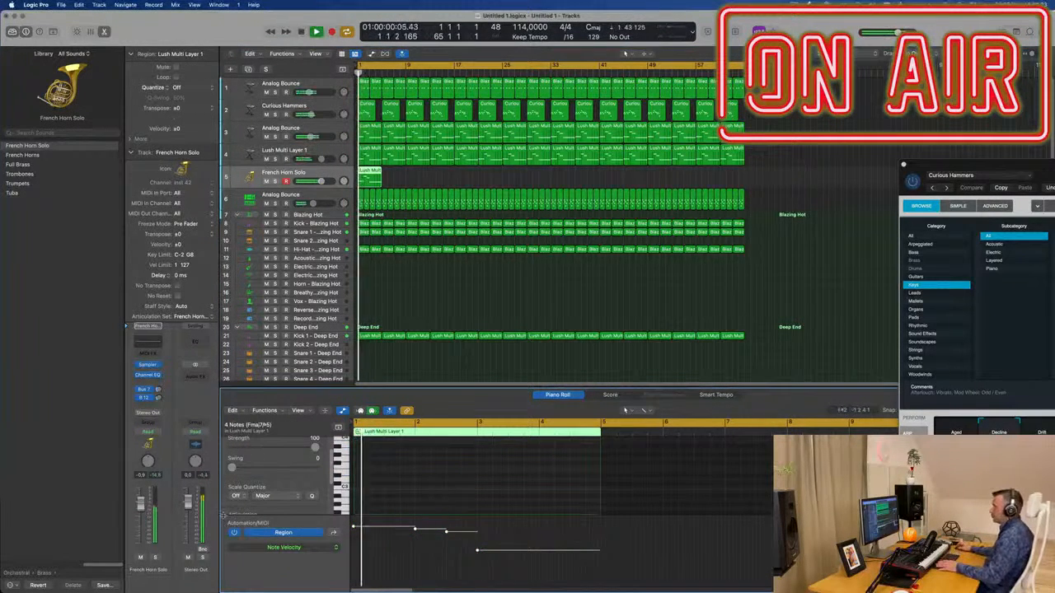
# Step: Lower the French Horn Solo track's volume to about -12.4 dB while listening to the mix
pyautogui.press('space')
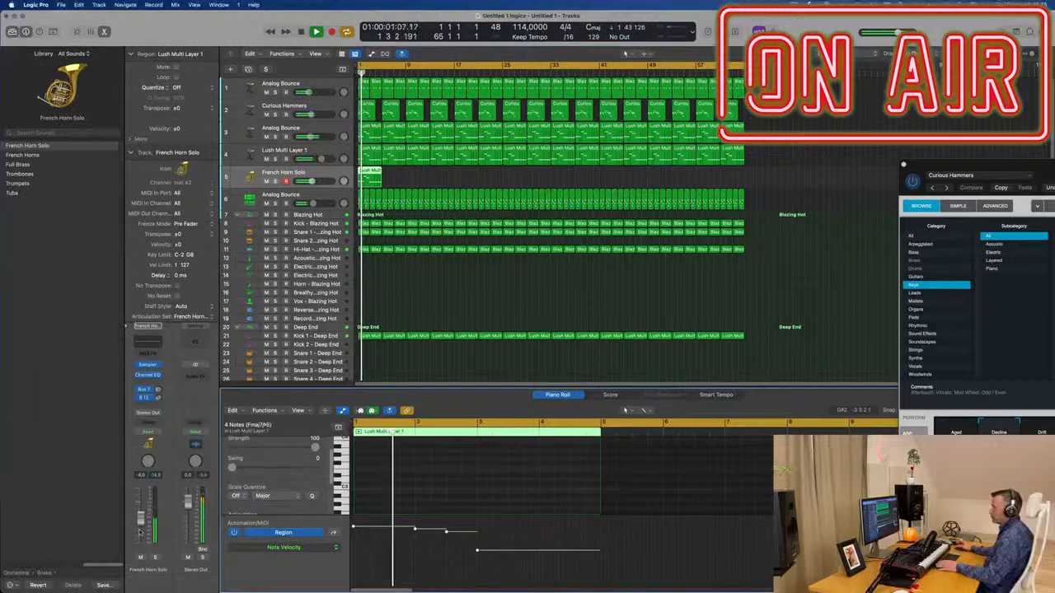
pyautogui.click(450, 480)
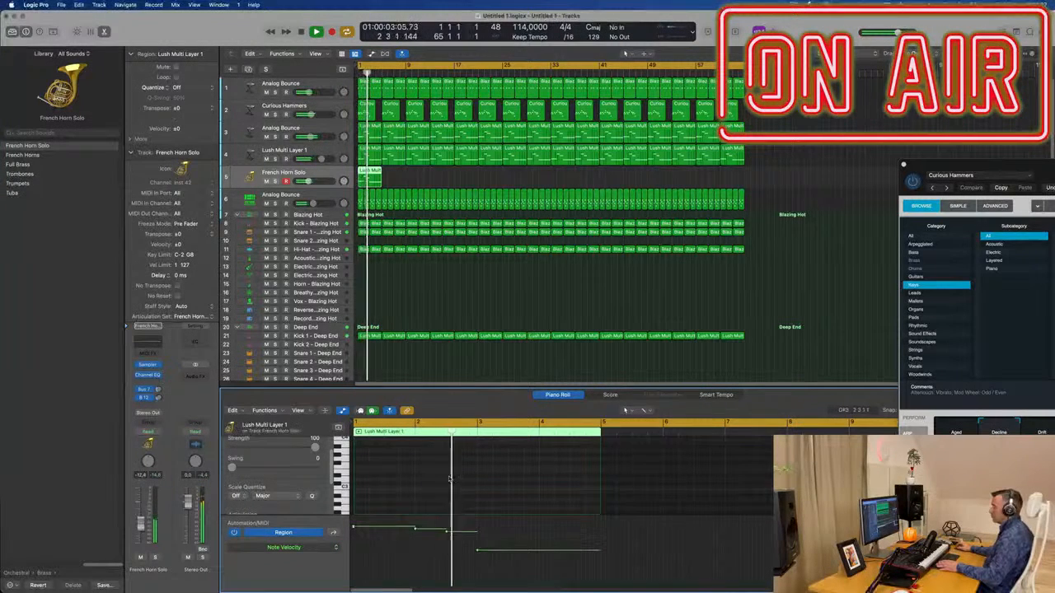
pyautogui.scroll(5, 450, 479)
pyautogui.press('space')
# Step: Transpose all four French Horn Solo notes down by octaves and play the part from bar 1
pyautogui.press('super+a')
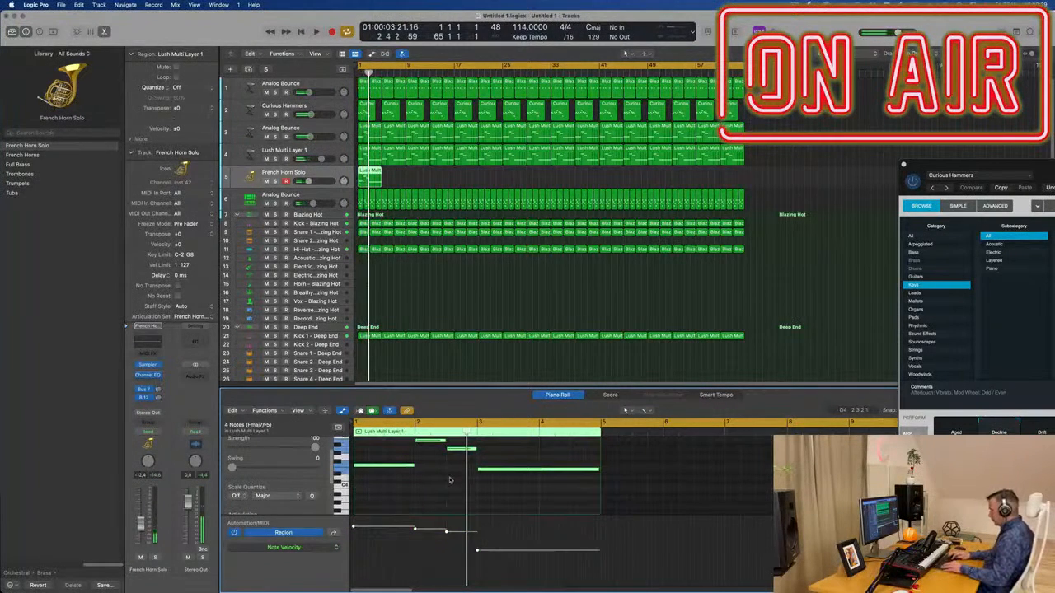
pyautogui.scroll(3, 450, 480)
pyautogui.press('Return')
pyautogui.press('space')
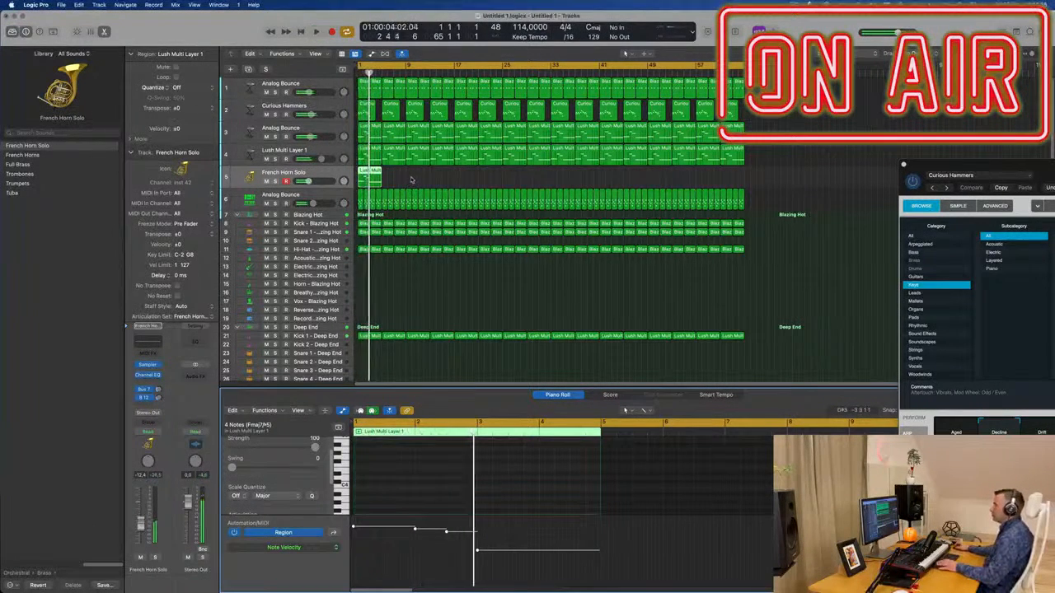
pyautogui.press('Return')
pyautogui.press('space')
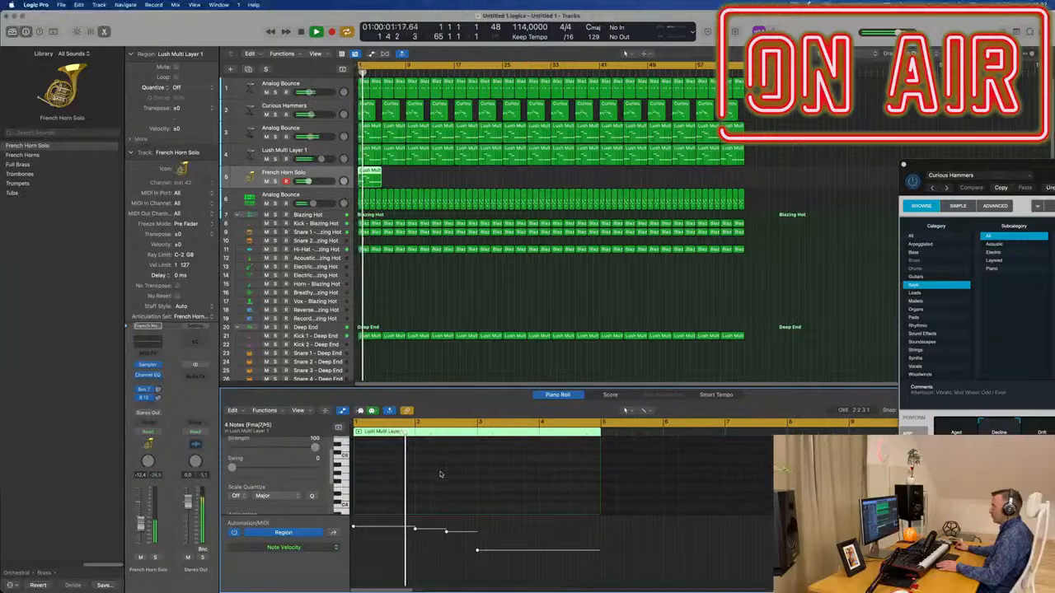
pyautogui.scroll(-3, 440, 475)
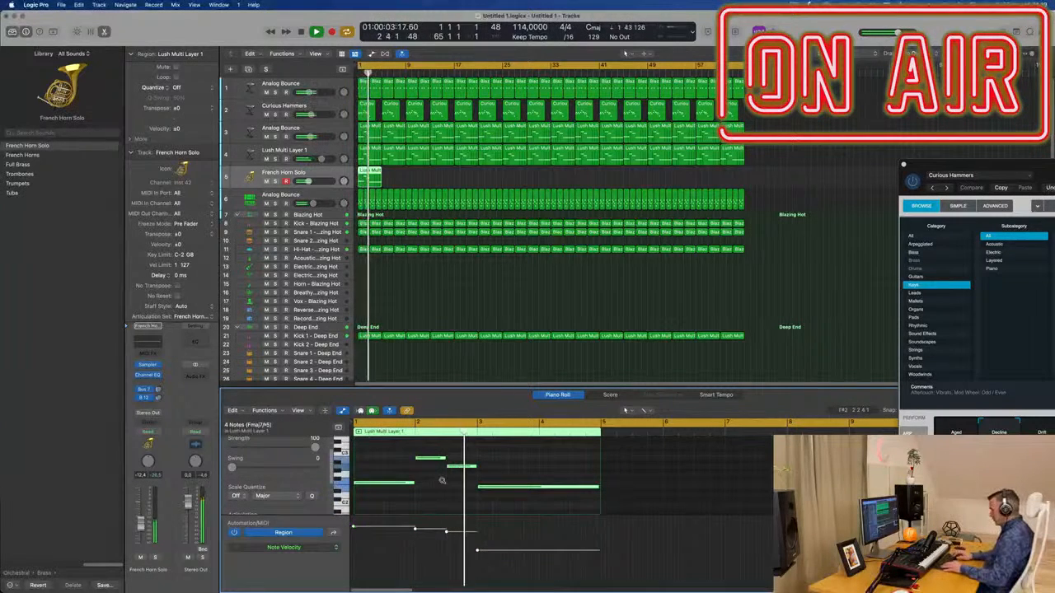
# Step: Transpose all four notes on the French Horn Solo track up an octave and load the Full Brass patch on that track
pyautogui.hotkey('alt', 'shift', 'Up')
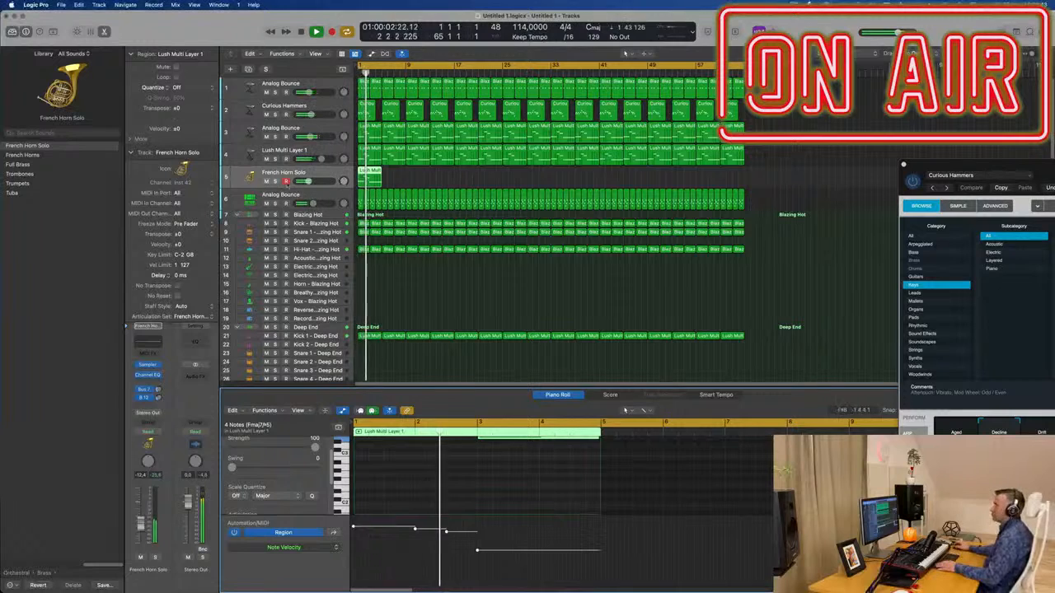
pyautogui.click(18, 164)
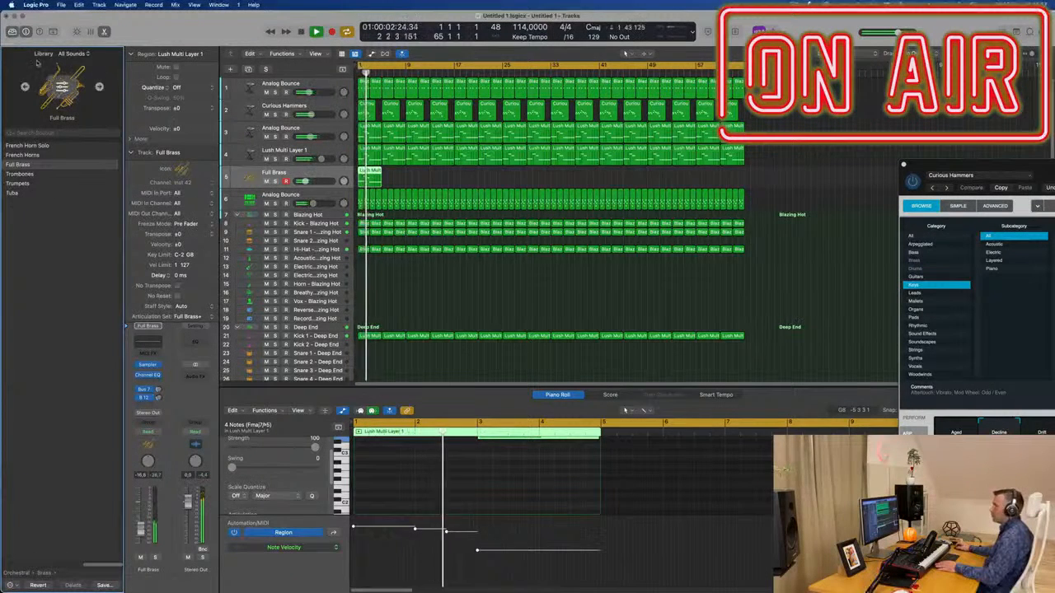
# Step: Load the Full Strings patch from the Orchestral Strings sounds on the Full Brass track and listen to the part from bar 1
pyautogui.click(18, 572)
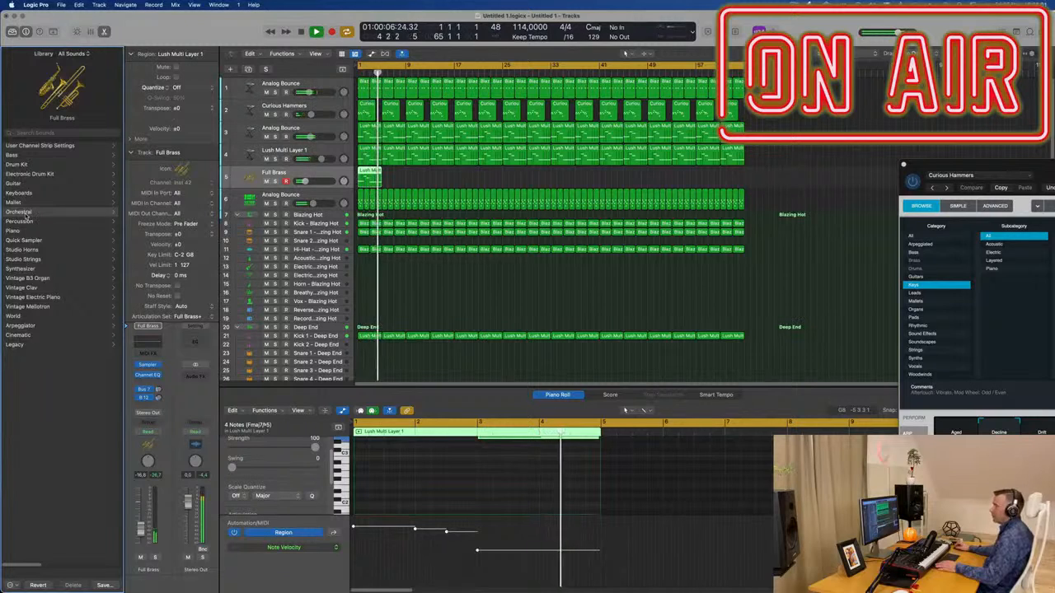
pyautogui.click(64, 210)
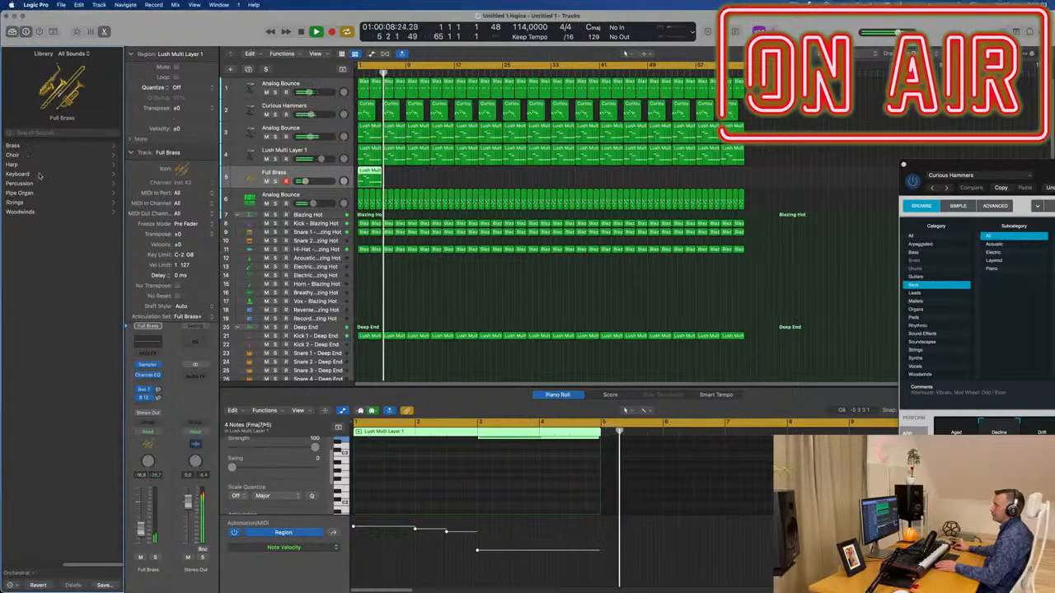
pyautogui.click(18, 202)
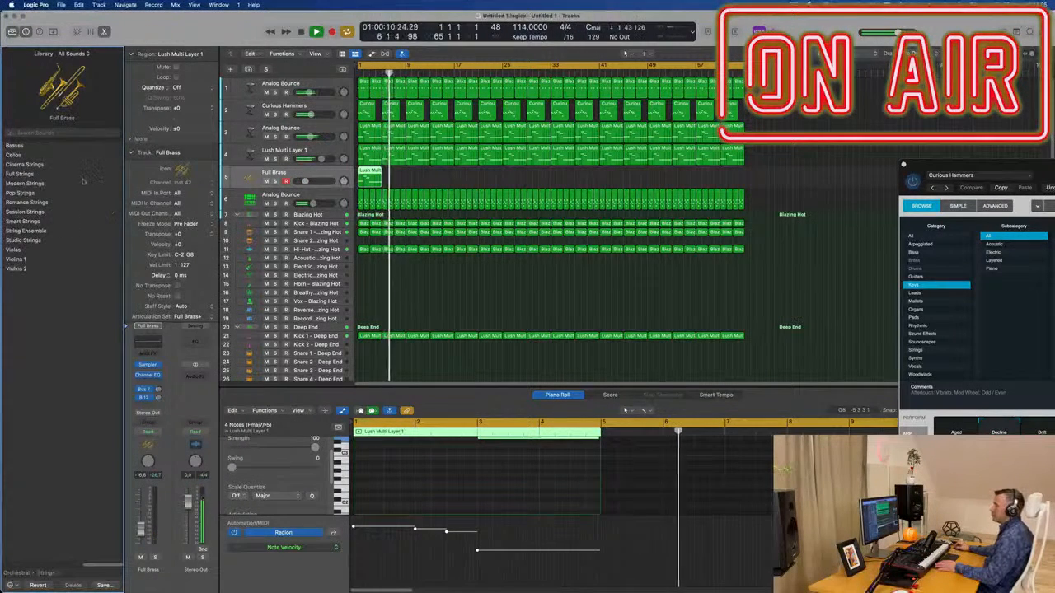
pyautogui.click(25, 174)
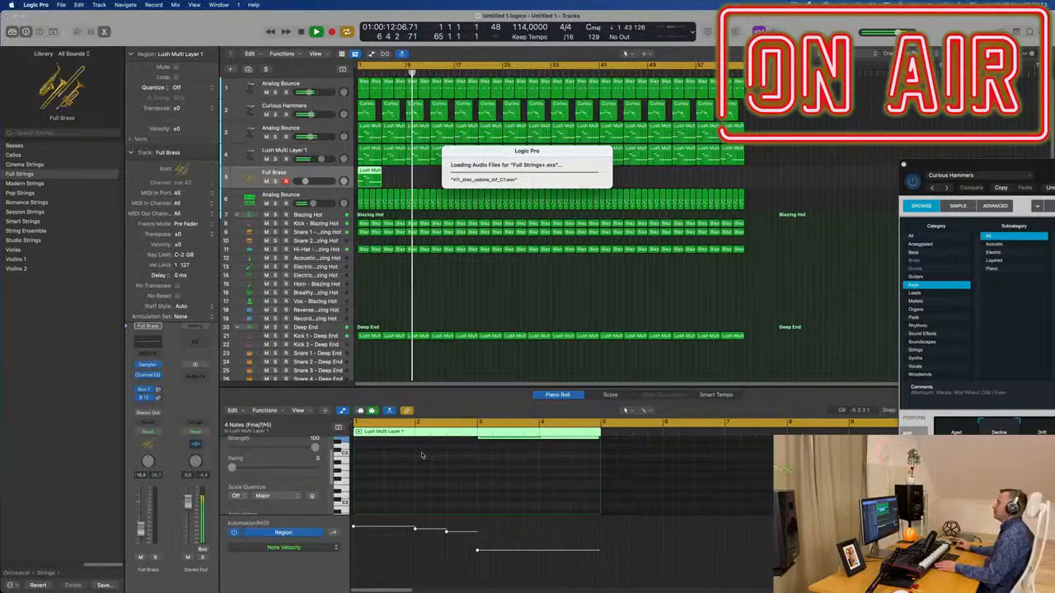
pyautogui.press('space')
pyautogui.press('space')
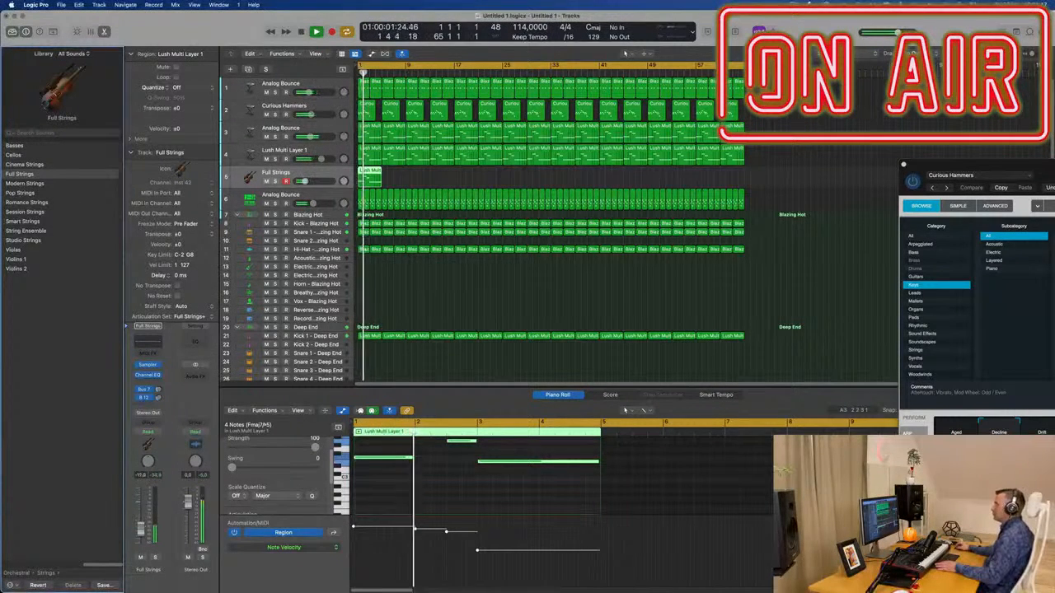
pyautogui.scroll(2, 465, 484)
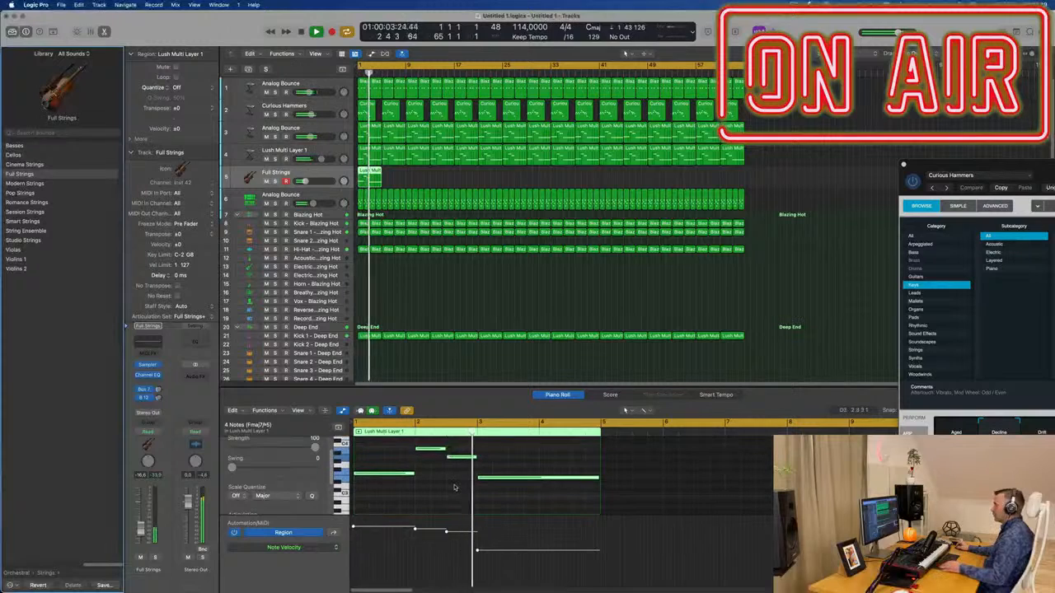
# Step: Deselect the notes, replay the Full Strings part and repeat its four-bar region end to end up to bar 65
pyautogui.click(452, 487)
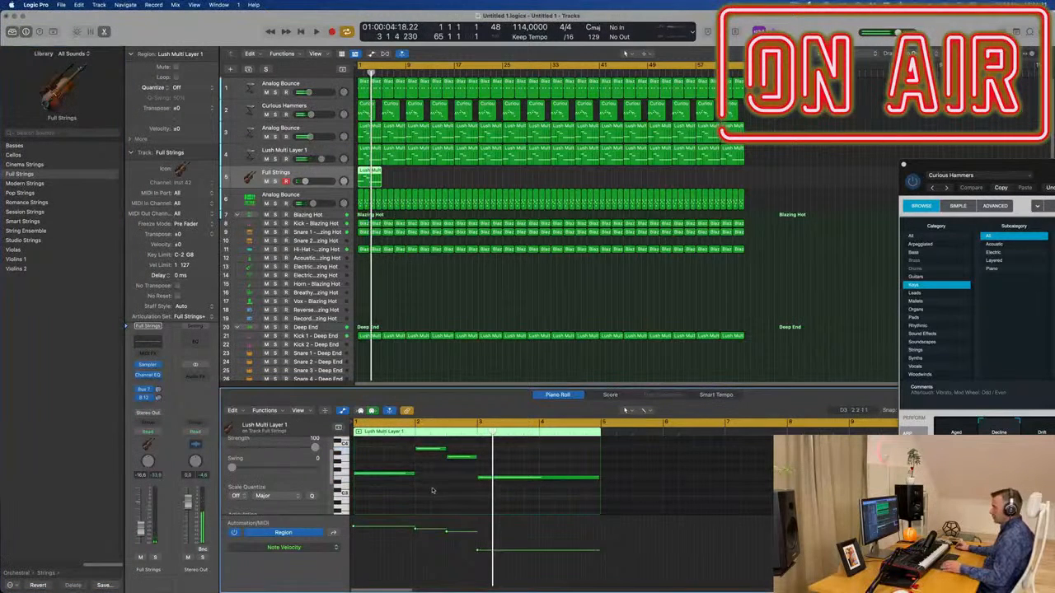
pyautogui.press('space')
pyautogui.press('space')
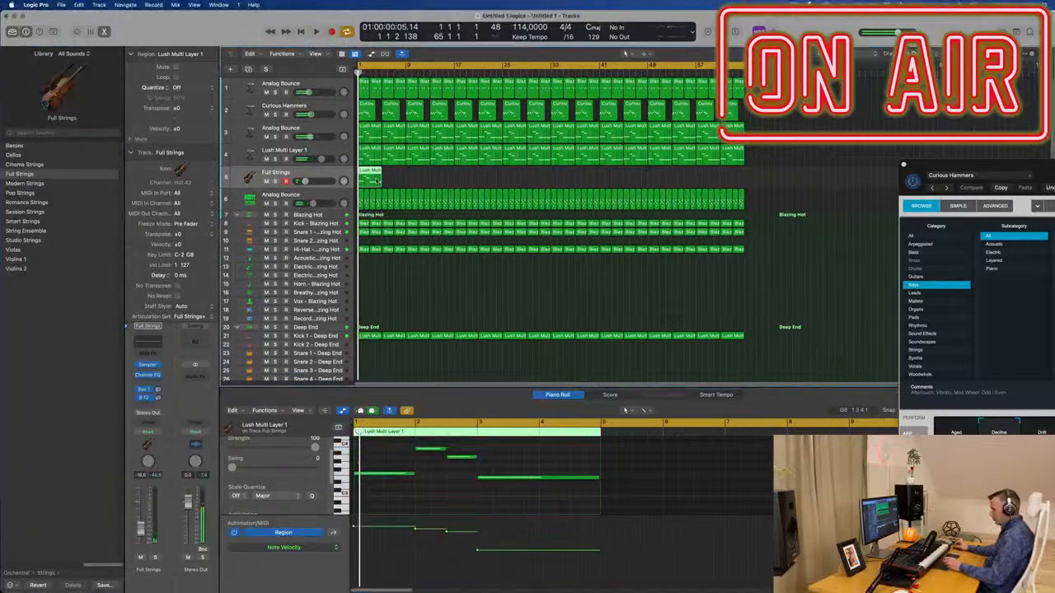
pyautogui.moveTo(379, 175); pyautogui.dragTo(573, 175)
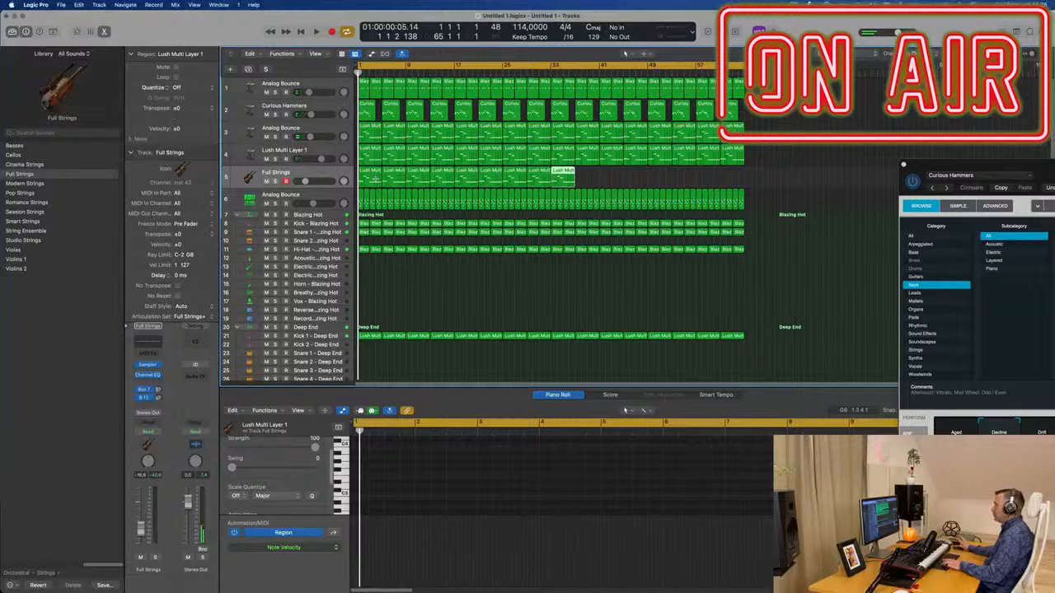
pyautogui.moveTo(669, 175); pyautogui.dragTo(744, 175)
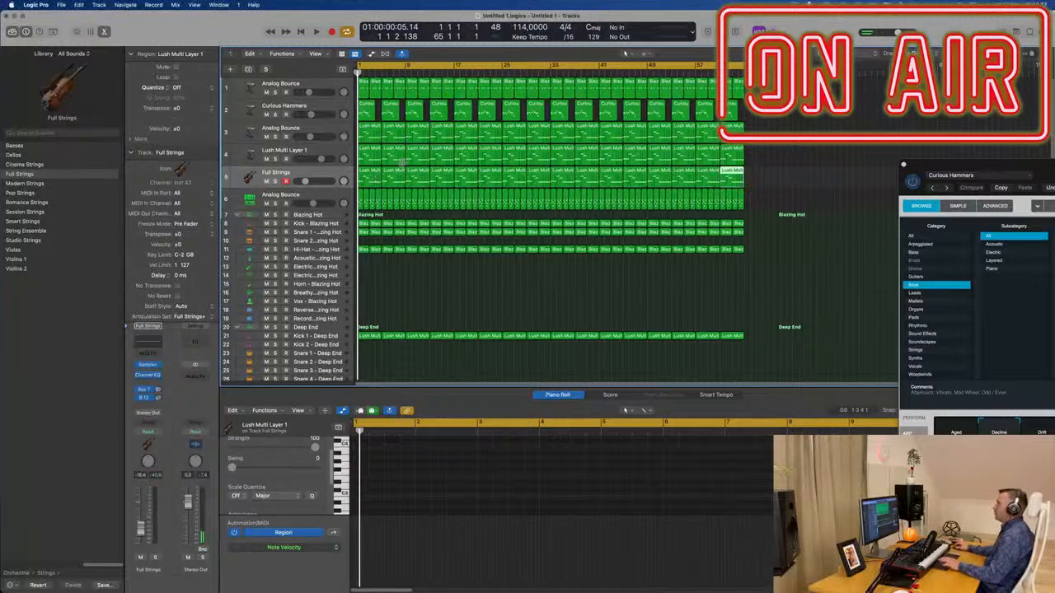
# Step: Insert the Chord Trigger MIDI effect on the Full Strings track and listen to it with its Factory Default setting
pyautogui.click(155, 355)
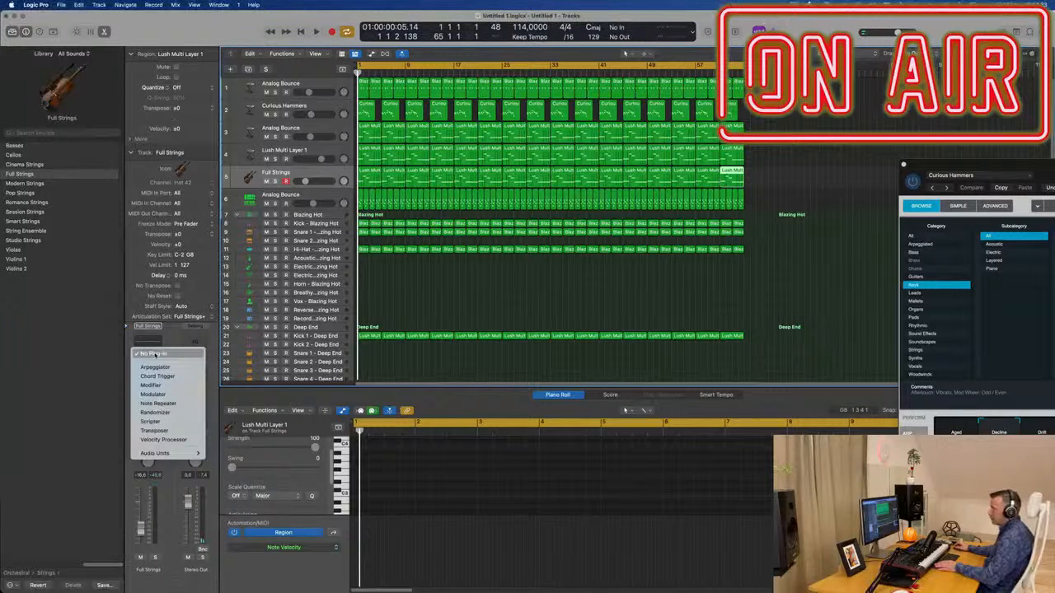
pyautogui.click(158, 377)
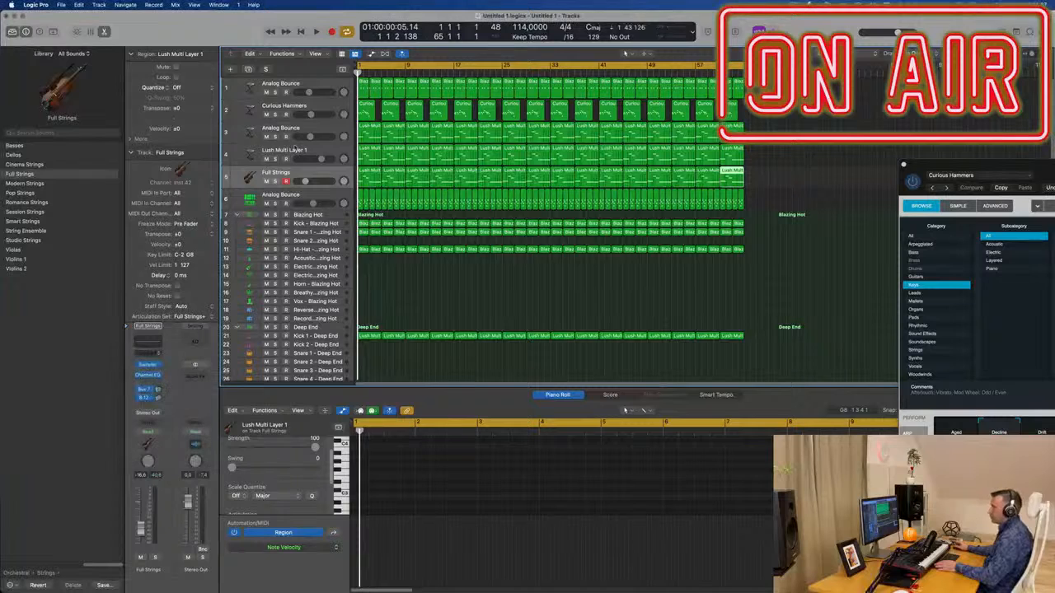
pyautogui.press('space')
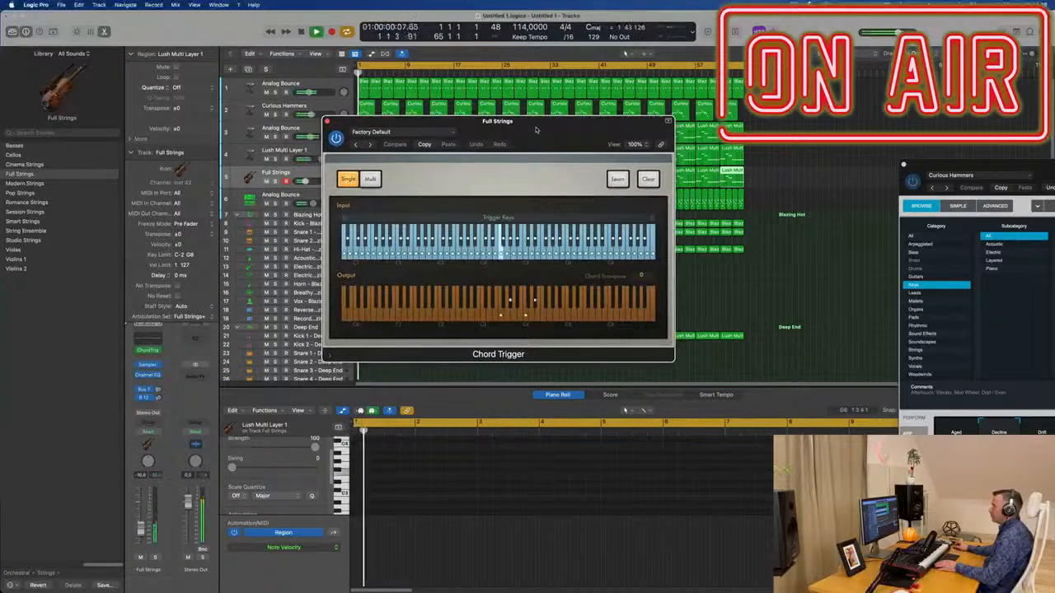
pyautogui.moveTo(537, 126); pyautogui.dragTo(596, 192)
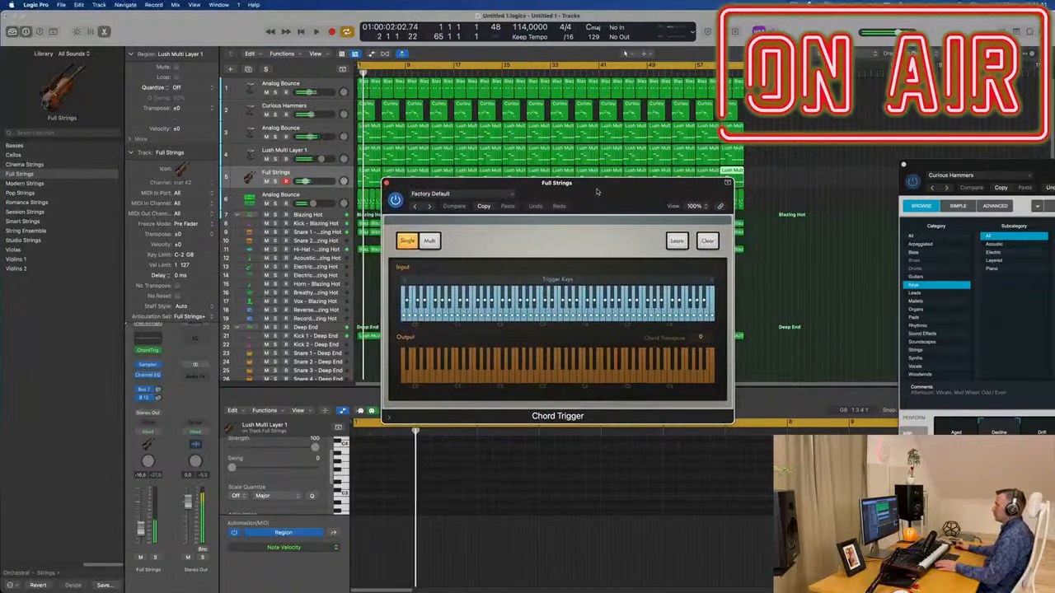
pyautogui.press('space')
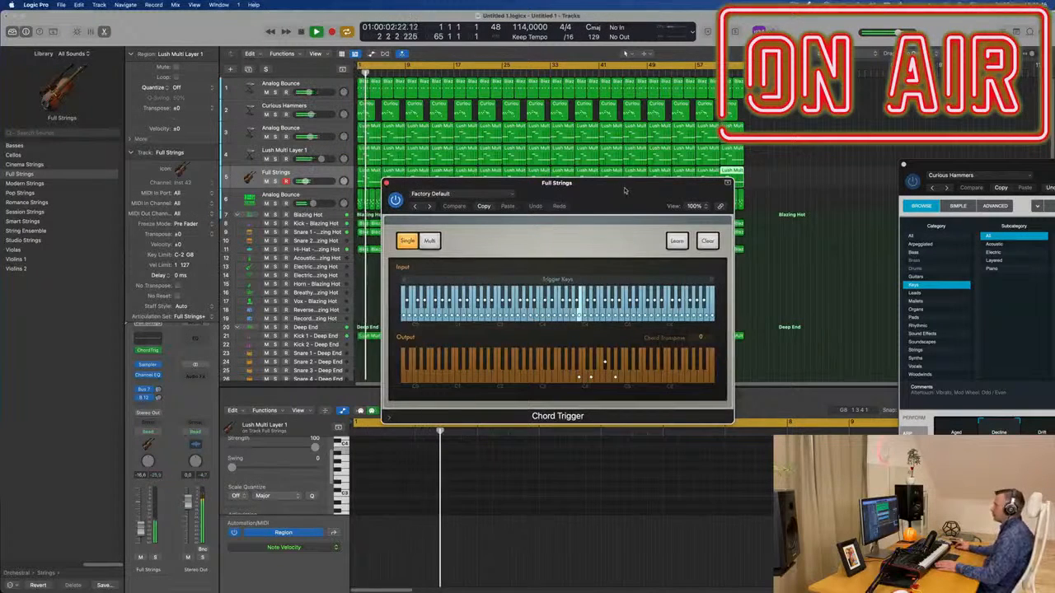
pyautogui.moveTo(624, 191)
pyautogui.mouseDown()
pyautogui.moveTo(594, 186)
pyautogui.moveTo(624, 185)
pyautogui.mouseUp()
pyautogui.press('space')
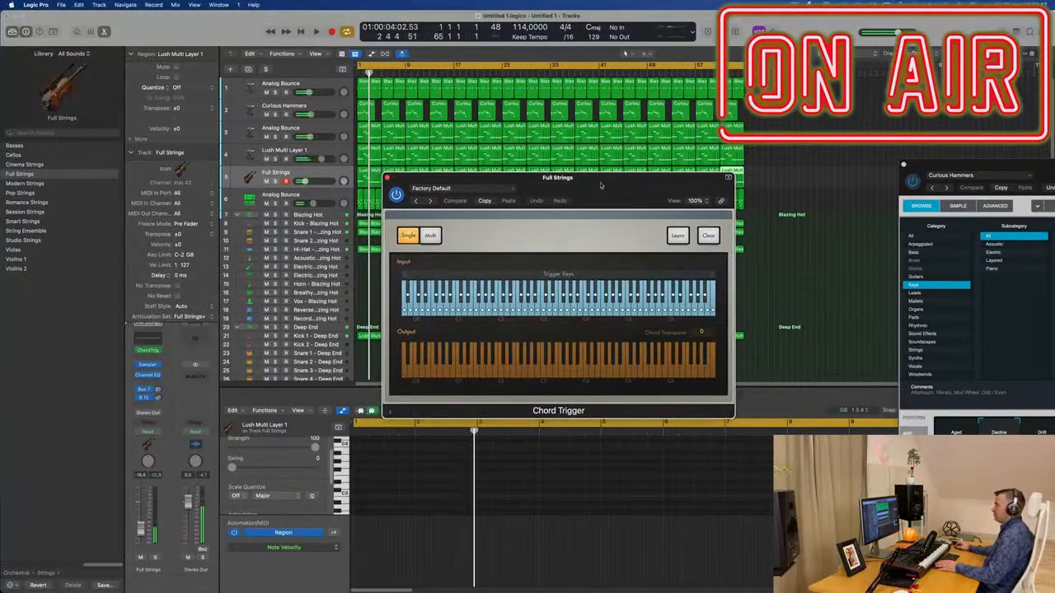
# Step: Try Chord Trigger's Major 7th preset from the Single Extended Harmonies settings and listen to the strings with it
pyautogui.click(473, 189)
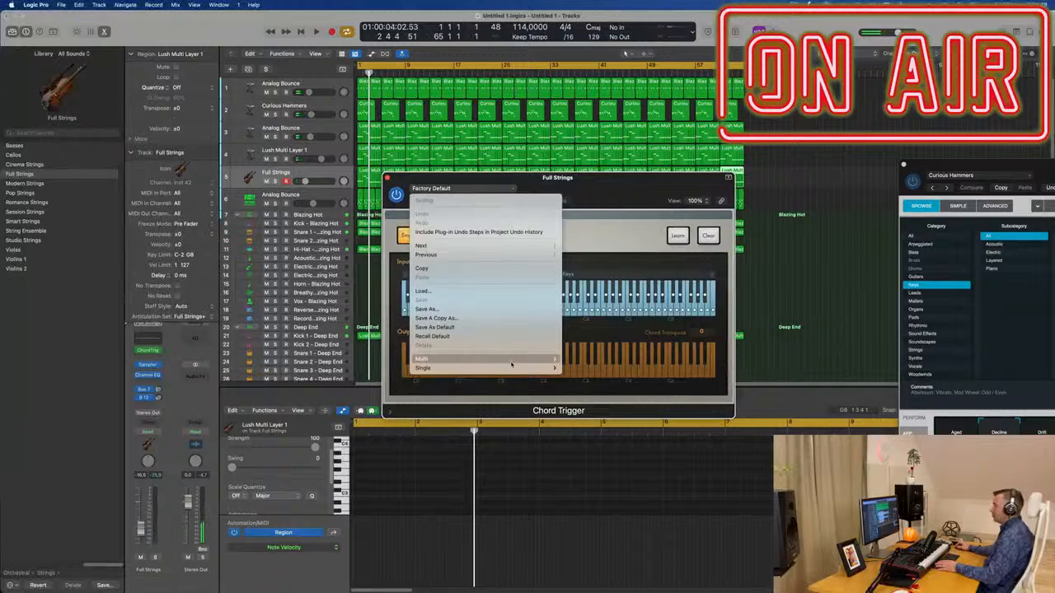
pyautogui.moveTo(511, 363)
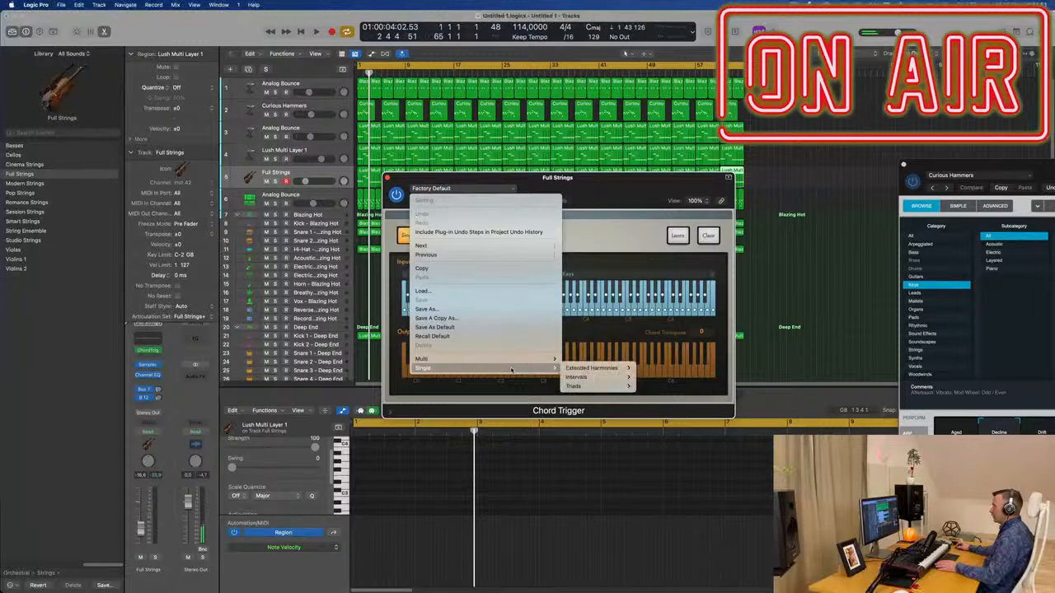
pyautogui.moveTo(601, 369)
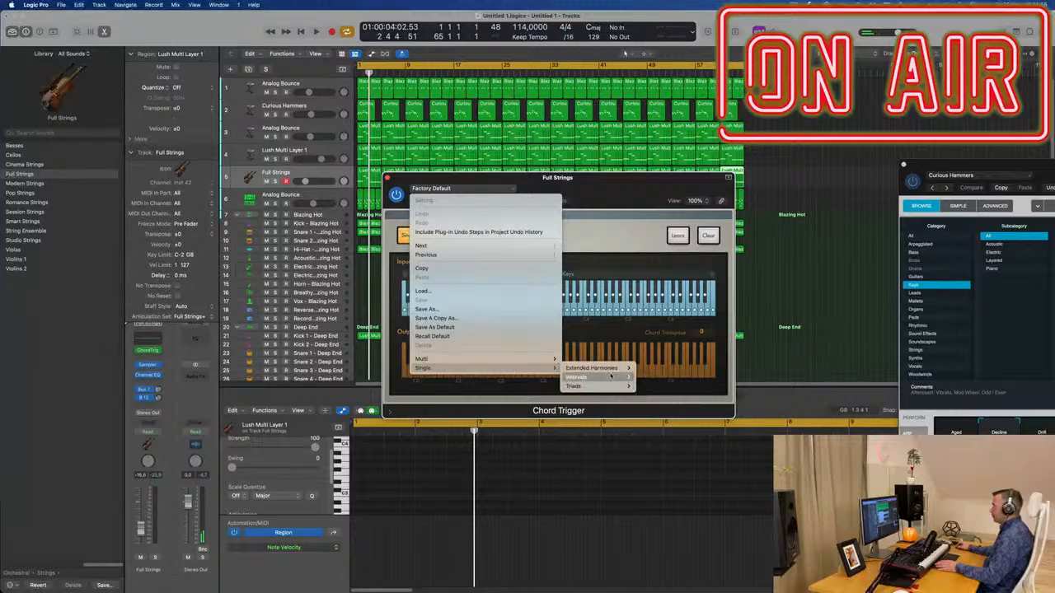
pyautogui.moveTo(478, 364)
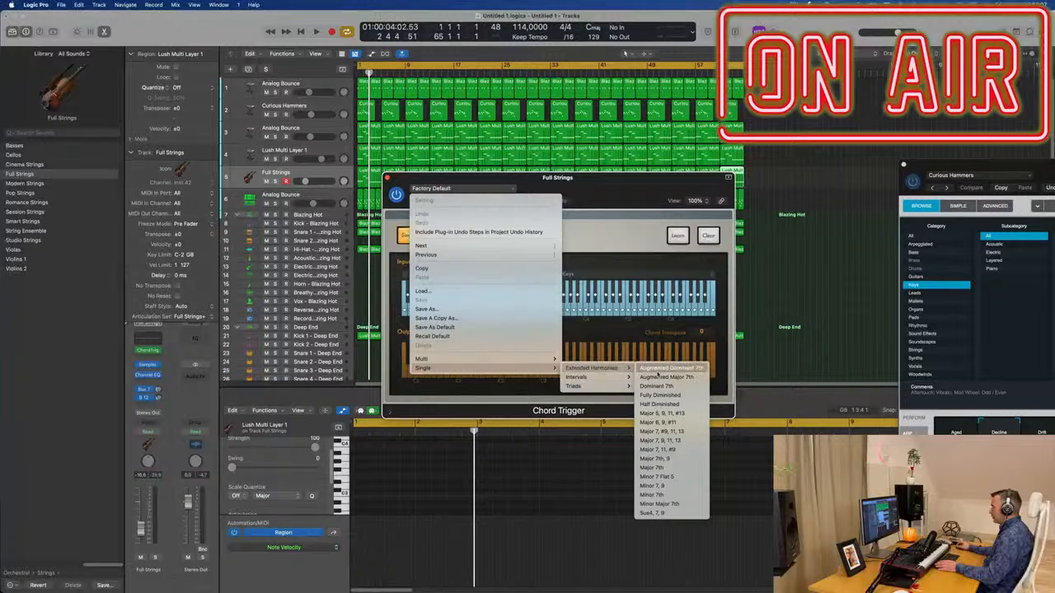
pyautogui.click(651, 468)
pyautogui.moveTo(607, 194); pyautogui.dragTo(737, 135)
pyautogui.press('space')
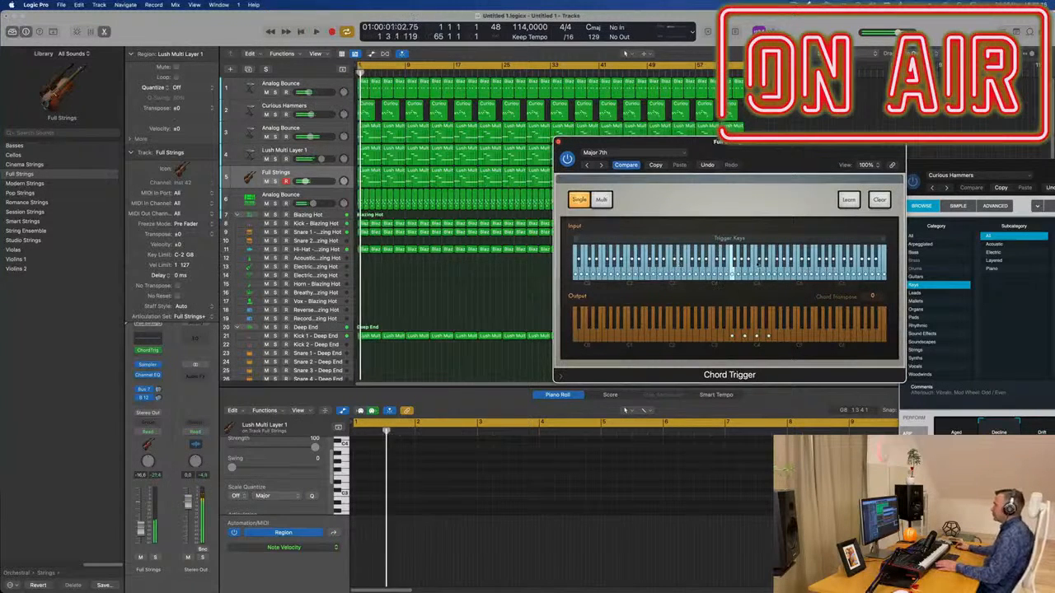
# Step: Try Chord Trigger's Learn function and Multi mode, shifting the trigger key range up over the played notes and back down
pyautogui.press('space')
pyautogui.click(847, 199)
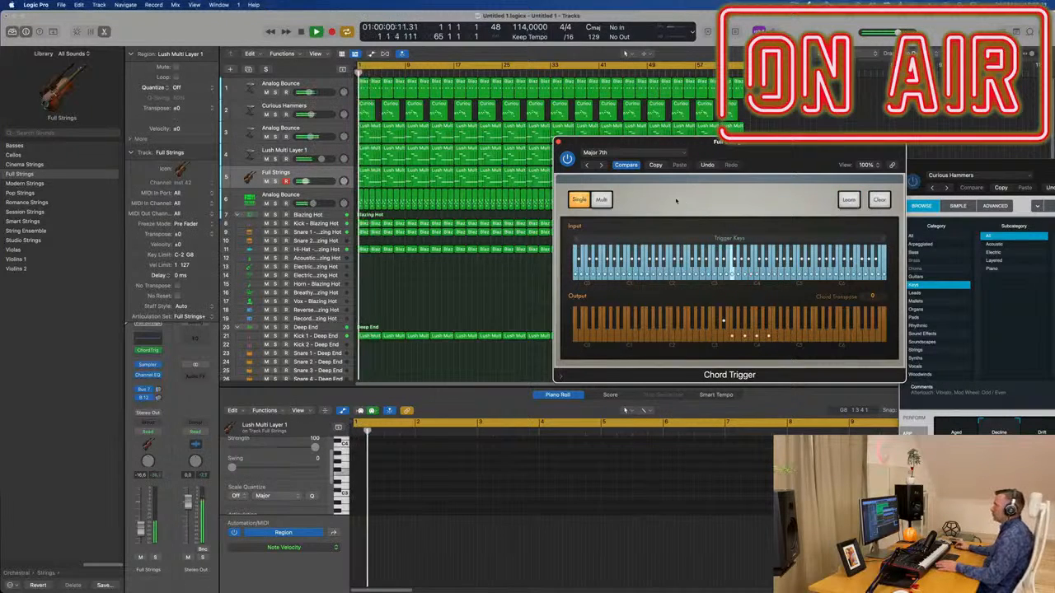
pyautogui.click(602, 200)
pyautogui.press('space')
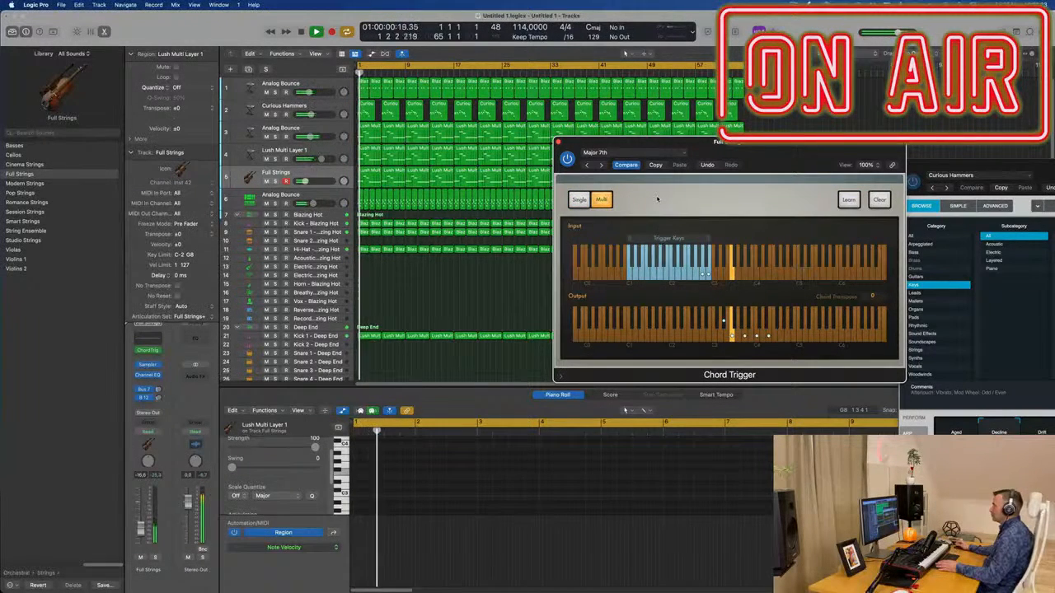
pyautogui.moveTo(778, 154); pyautogui.dragTo(659, 153)
pyautogui.moveTo(536, 239); pyautogui.dragTo(633, 241)
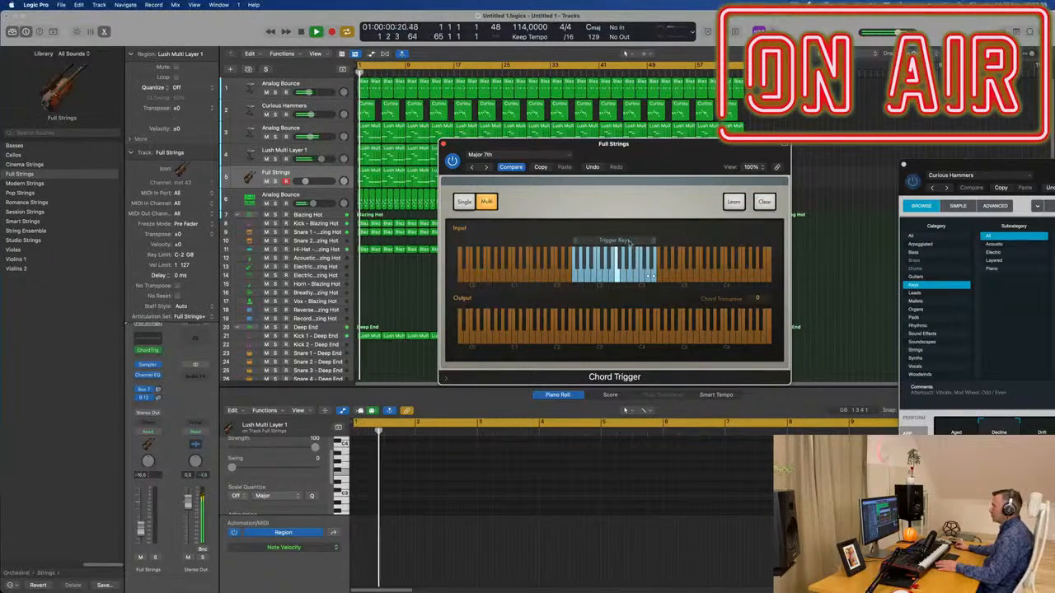
pyautogui.moveTo(630, 240); pyautogui.dragTo(537, 242)
# Step: Return Chord Trigger to Single mode, try the Fully Diminished preset from Extended Harmonies and play the song
pyautogui.click(464, 202)
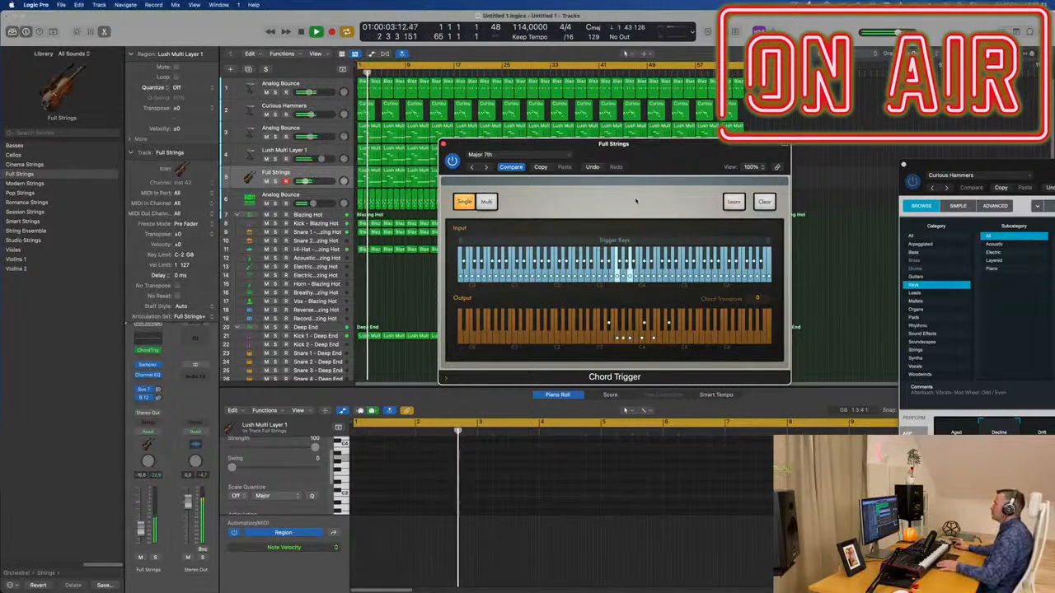
pyautogui.click(532, 156)
pyautogui.moveTo(535, 334)
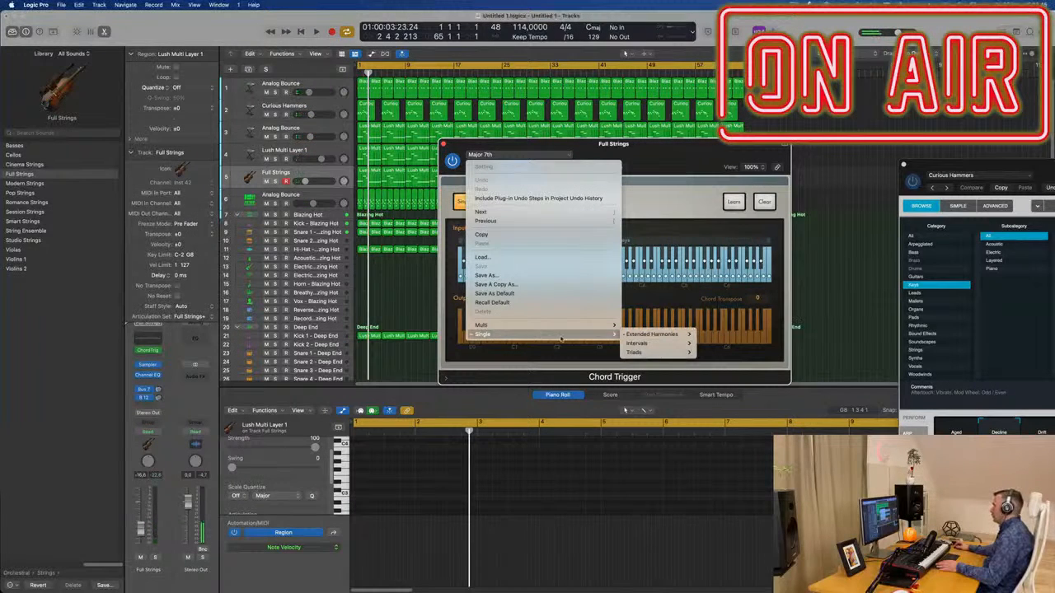
pyautogui.moveTo(655, 335)
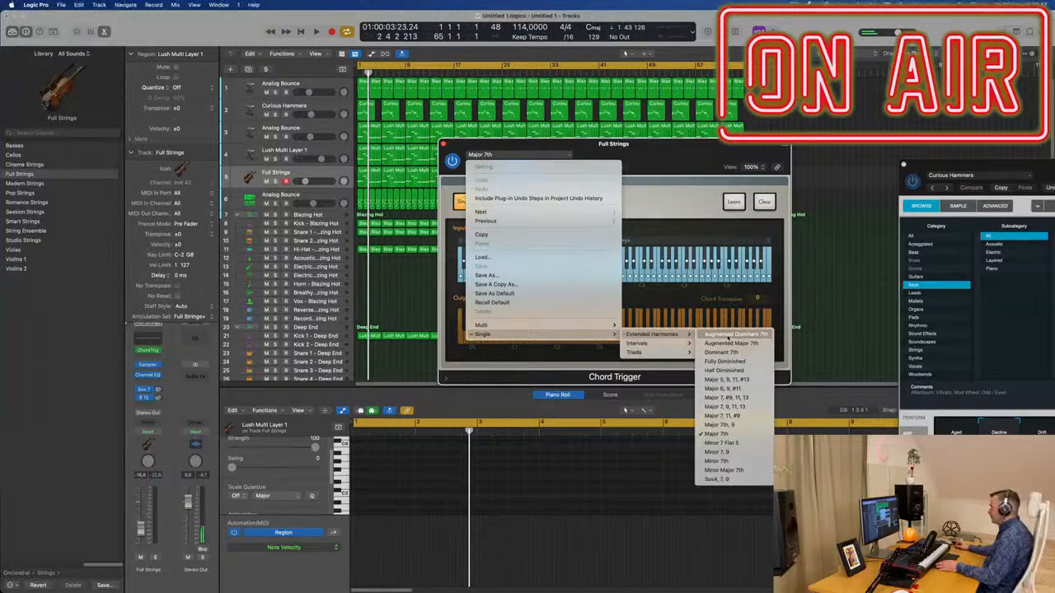
pyautogui.click(740, 361)
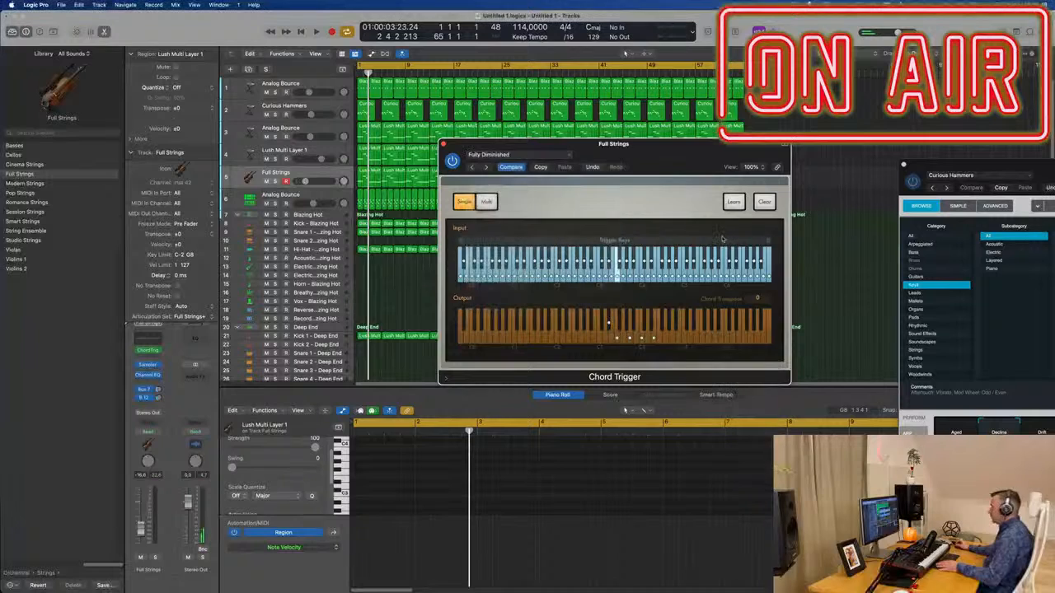
pyautogui.press('space')
# Step: Audition the Extended Harmonies presets following Fully Diminished one by one, as far as Major 7, #9, 11, 13
pyautogui.moveTo(667, 155); pyautogui.dragTo(645, 160)
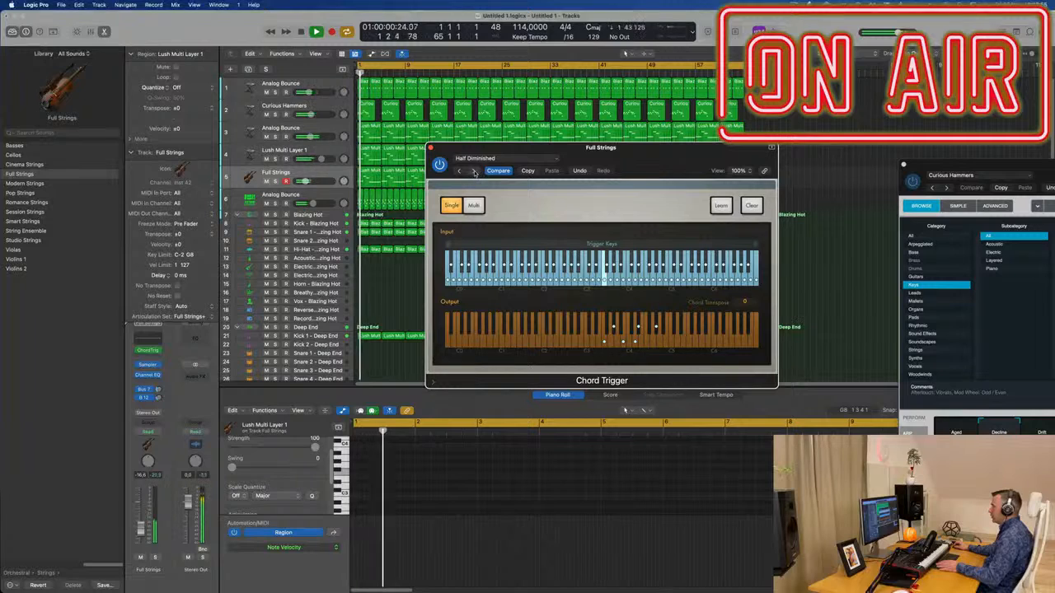
pyautogui.click(474, 171)
pyautogui.click(474, 171)
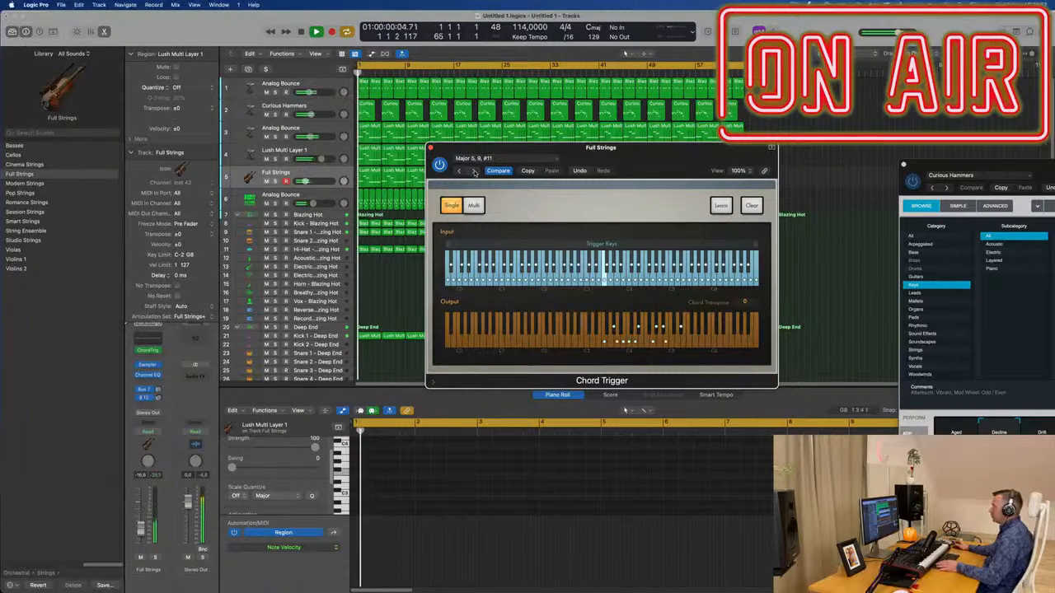
pyautogui.click(474, 171)
# Step: Load the first Guitar Voicings preset from Chord Trigger's Multi settings
pyautogui.click(482, 158)
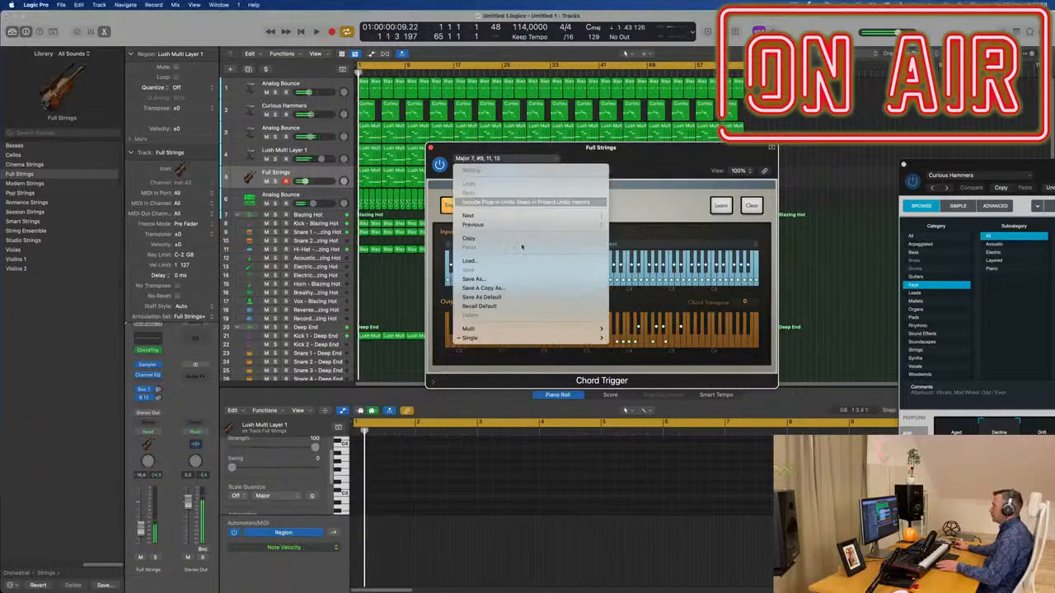
pyautogui.moveTo(538, 330)
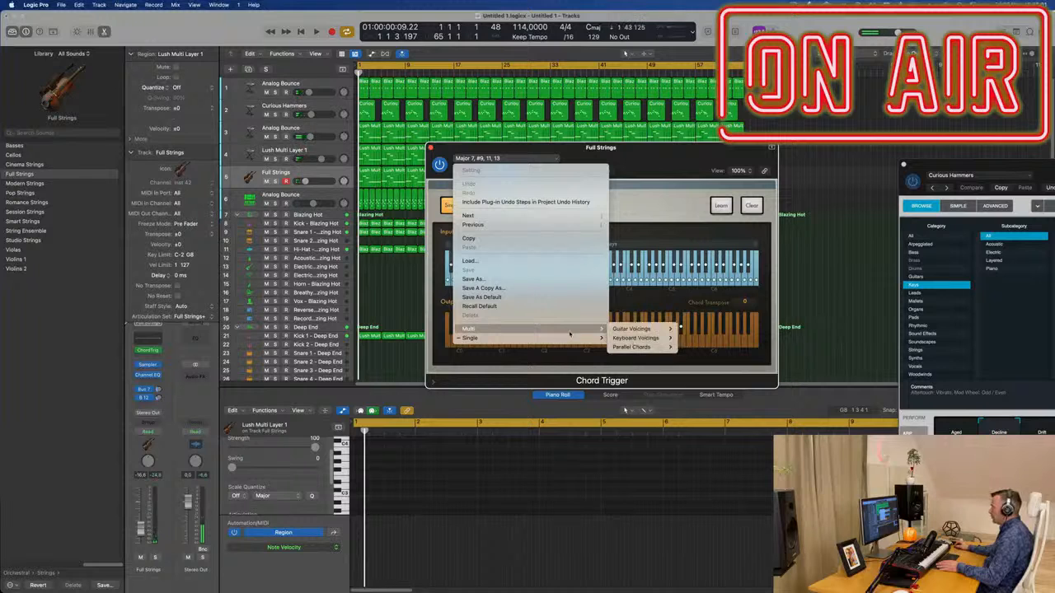
pyautogui.moveTo(666, 329)
pyautogui.click(705, 329)
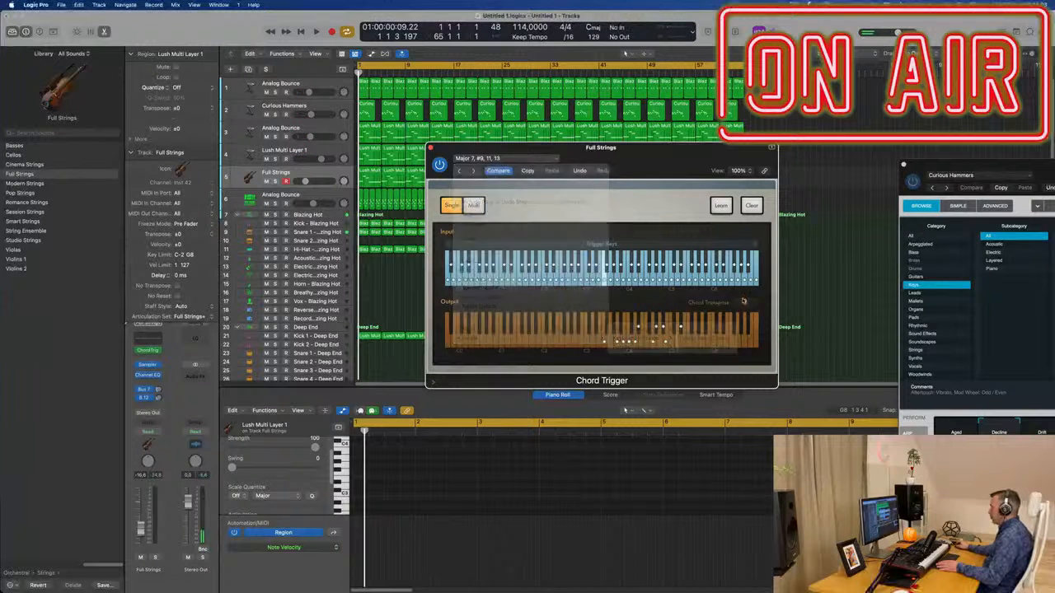
# Step: Play the song with Chord Trigger's Guitar Open Chords preset, try the Major Barre Chords preset and close the effect window
pyautogui.press('space')
pyautogui.moveTo(641, 153)
pyautogui.mouseDown()
pyautogui.moveTo(618, 152)
pyautogui.moveTo(640, 152)
pyautogui.mouseUp()
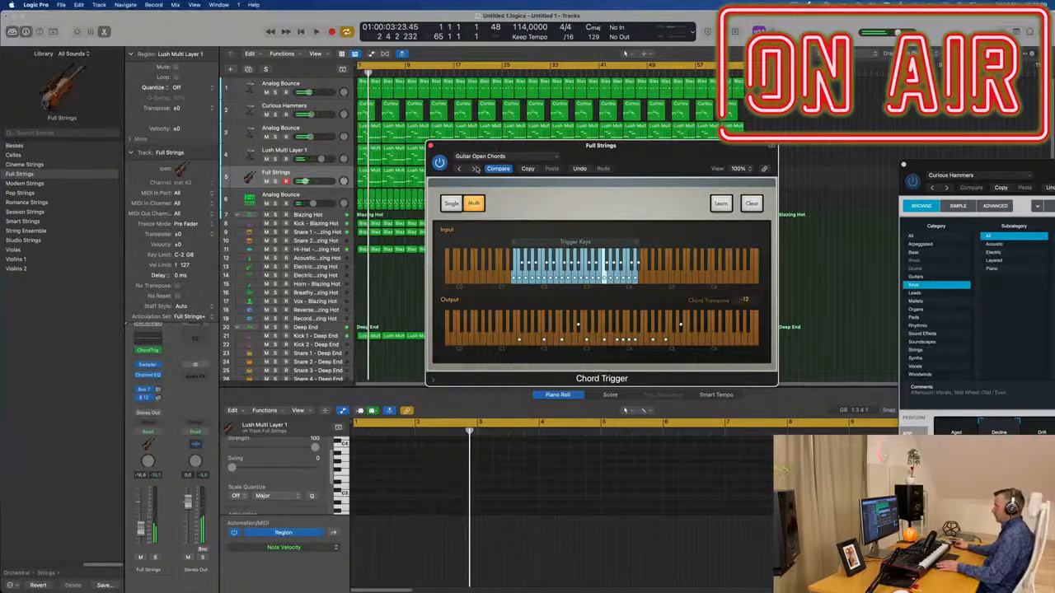
pyautogui.click(475, 169)
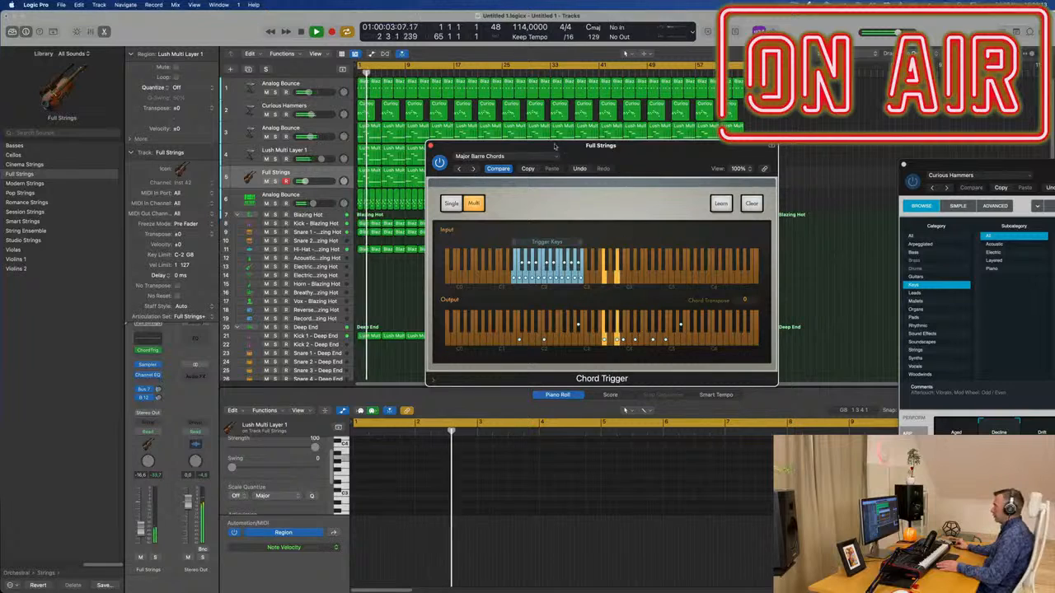
pyautogui.click(430, 146)
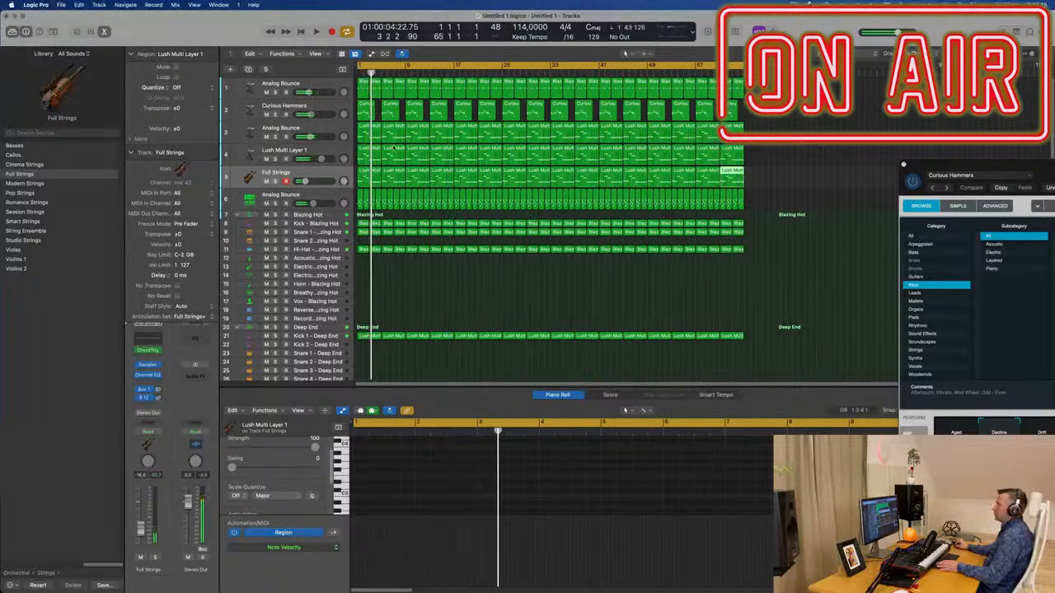
# Step: Bypass Chord Trigger and copy all notes in the Full Strings regions one octave higher
pyautogui.click(336, 176)
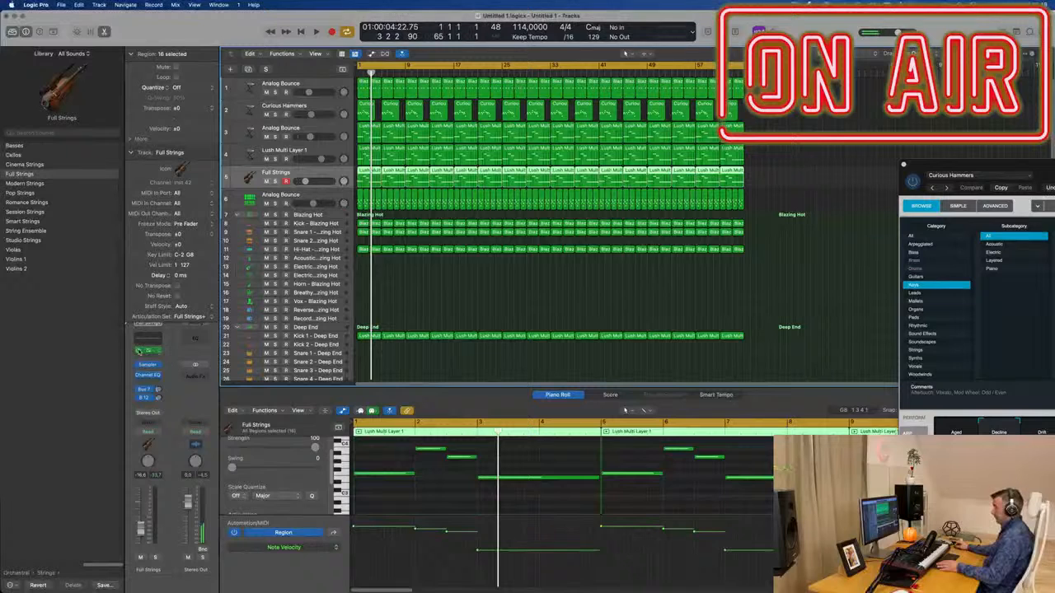
pyautogui.click(680, 489)
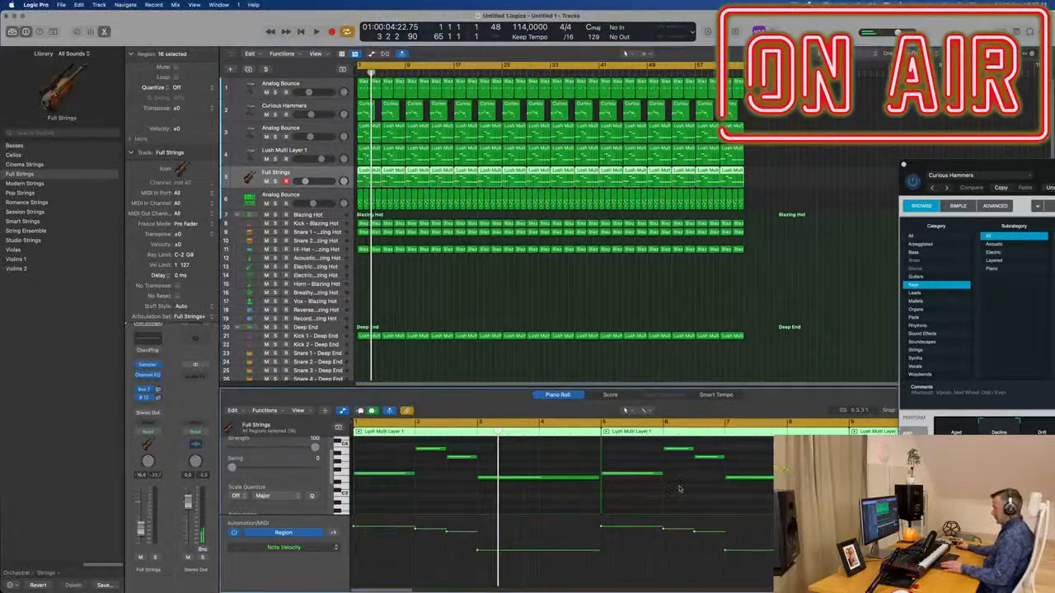
pyautogui.press('super+a')
pyautogui.scroll(-1, 582, 492)
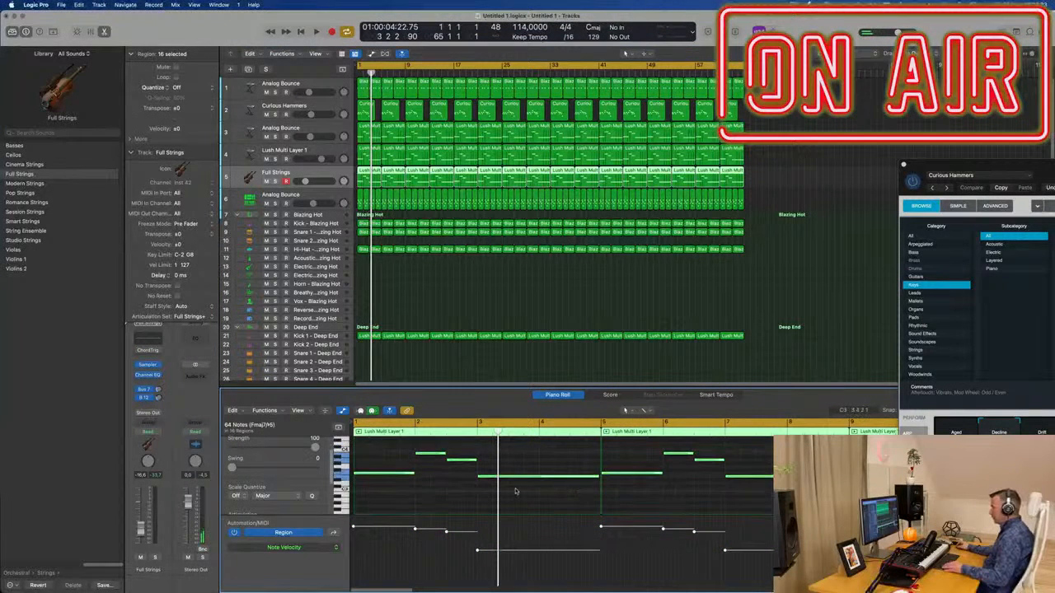
pyautogui.scroll(-2, 517, 492)
pyautogui.scroll(3, 518, 492)
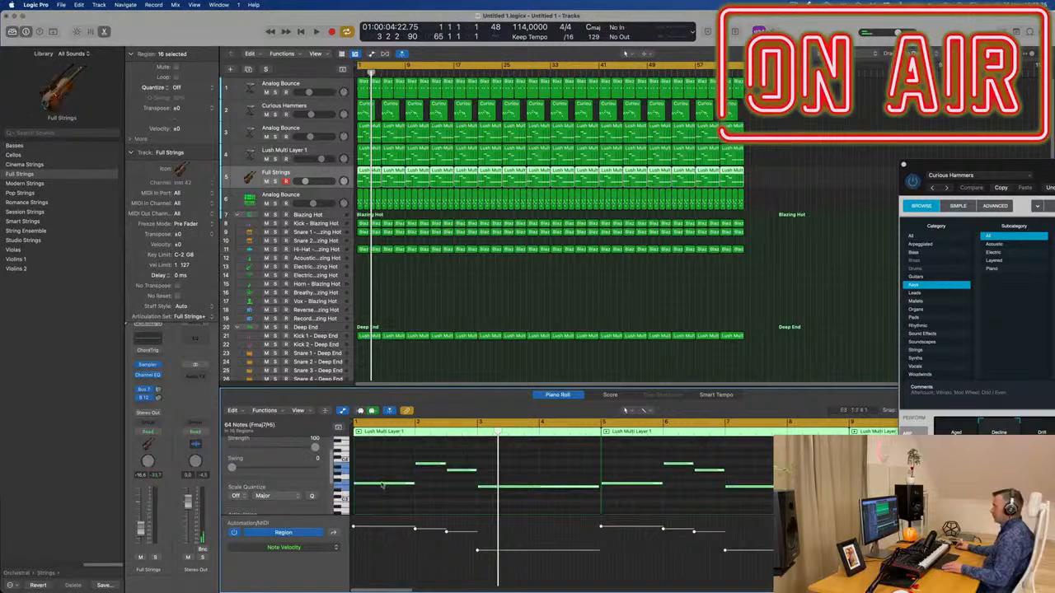
pyautogui.moveTo(381, 486); pyautogui.dragTo(381, 460)
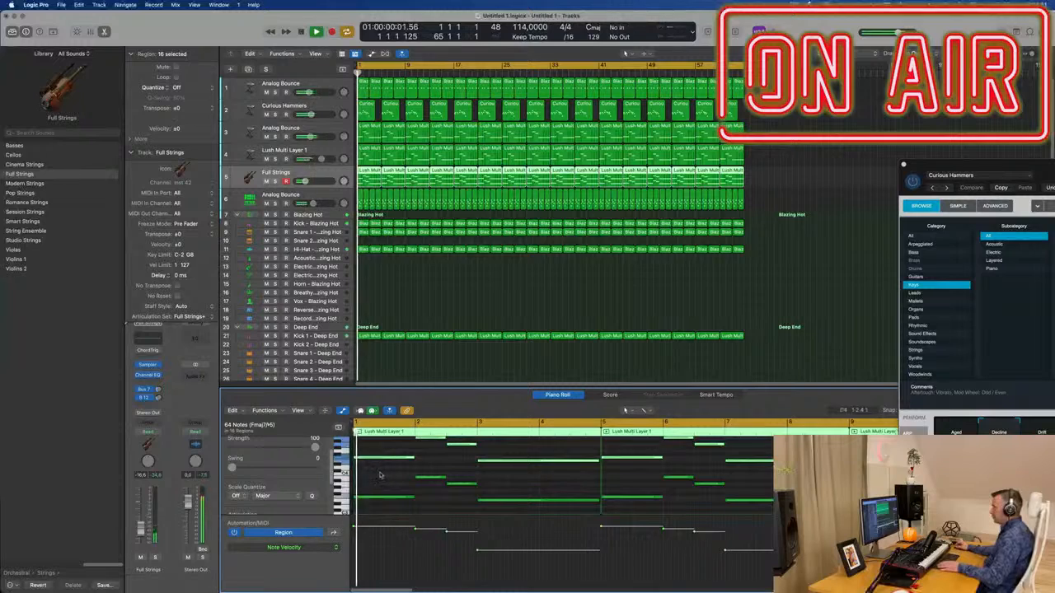
# Step: Listen to the octave-doubled strings and transpose all notes in the Full Strings regions down one octave
pyautogui.click(380, 476)
pyautogui.scroll(-1, 436, 305)
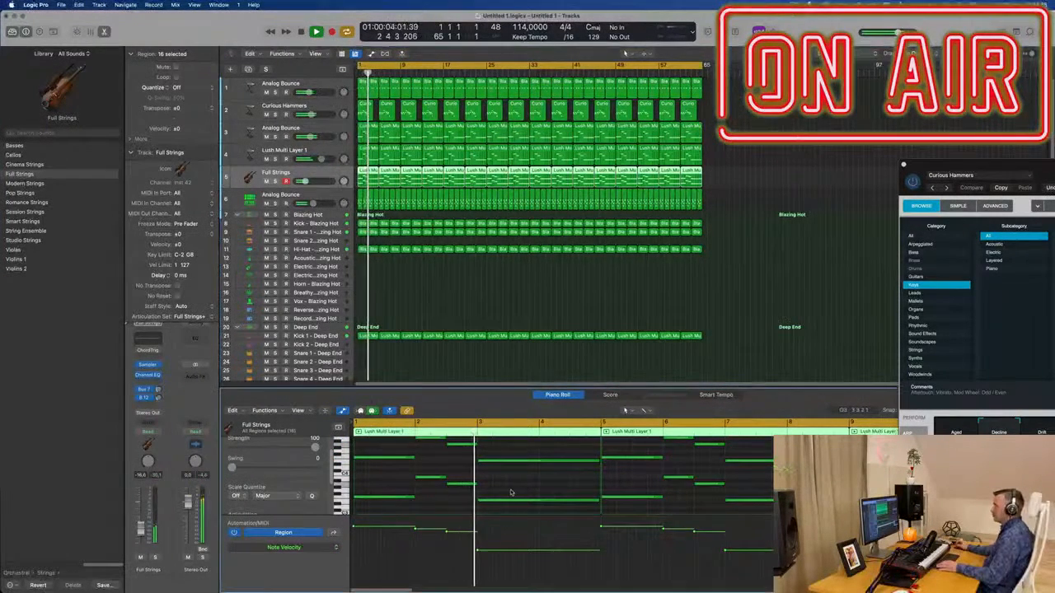
pyautogui.press('super+a')
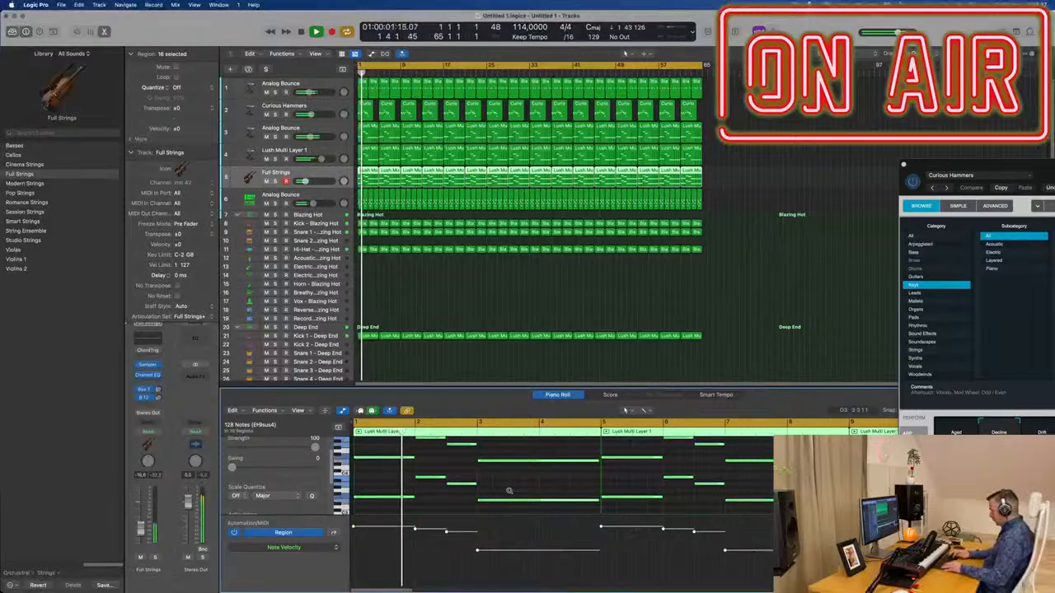
pyautogui.hotkey('alt', 'shift', 'Down')
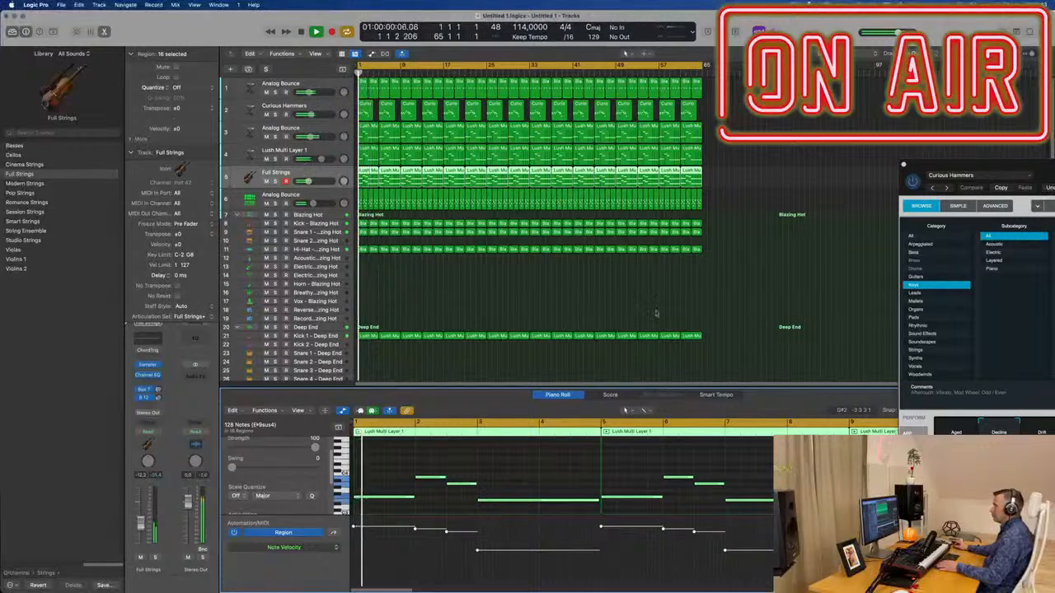
# Step: Try the Romance Strings patch on the strings track, replace it with String Ensemble and raise the track volume to about -11 dB
pyautogui.click(29, 202)
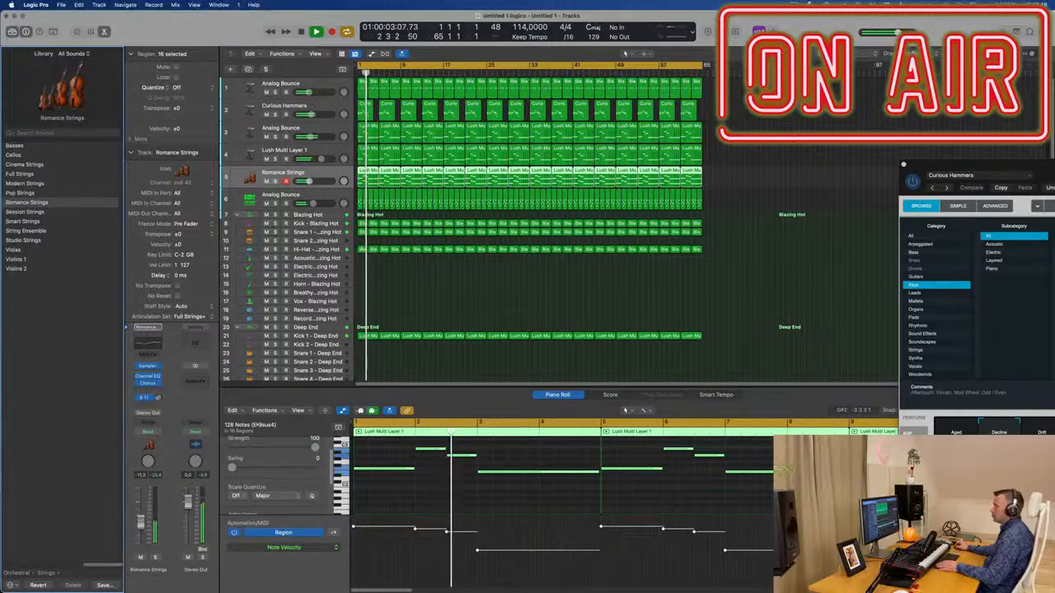
pyautogui.click(29, 230)
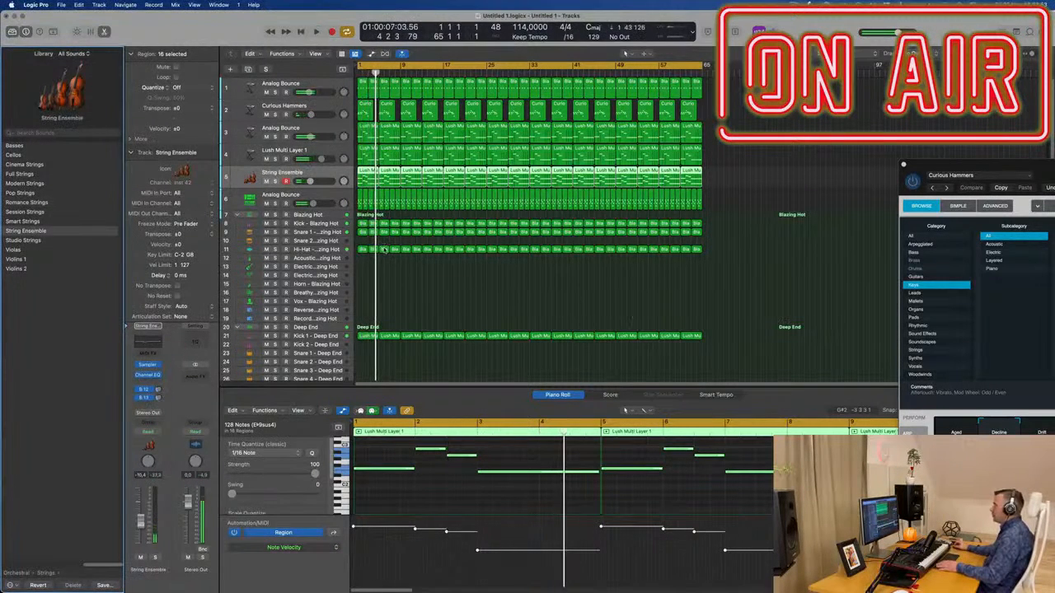
pyautogui.press('space')
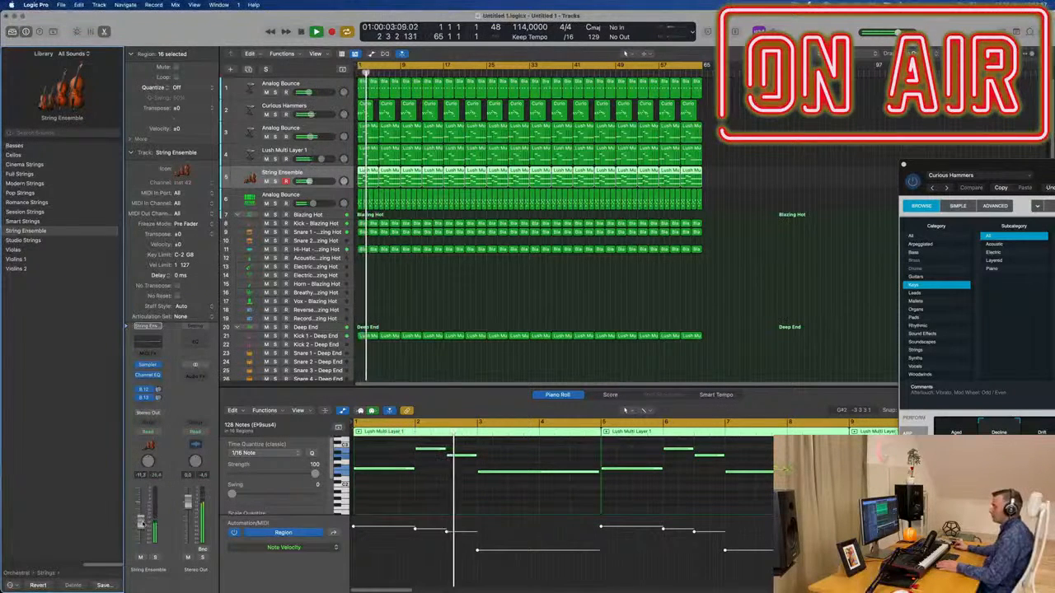
# Step: Add a send from the String Ensemble track to Bus 3 (Aux 4), raise its level and deselect the regions
pyautogui.click(147, 406)
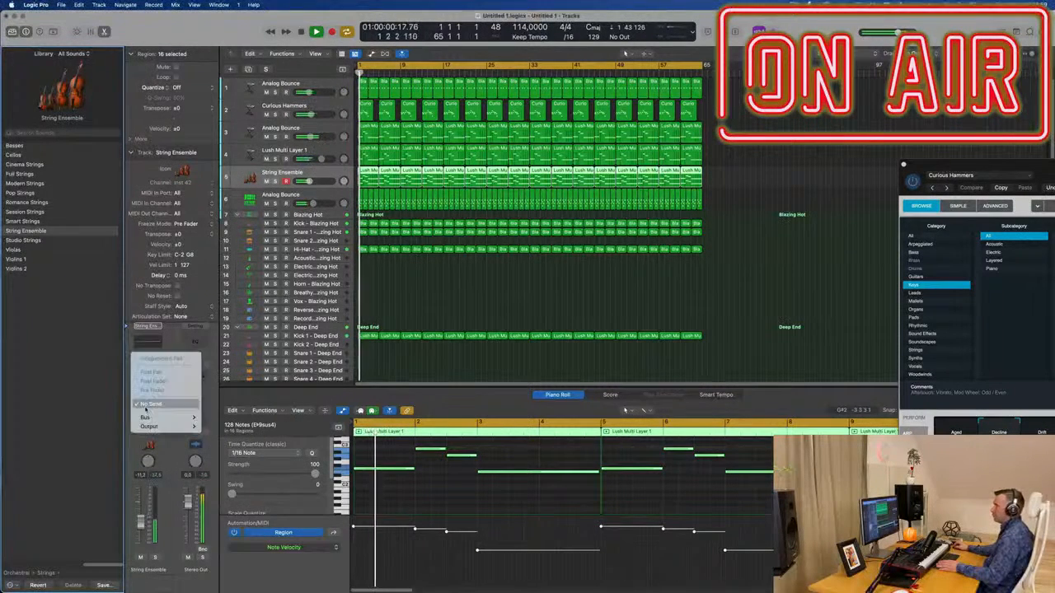
pyautogui.moveTo(145, 417)
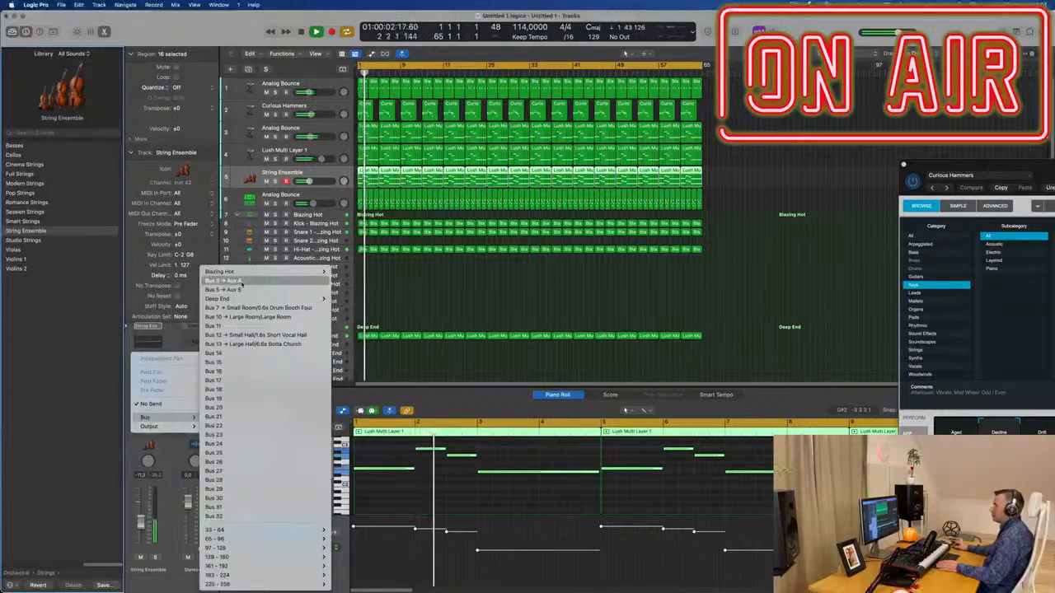
pyautogui.click(235, 281)
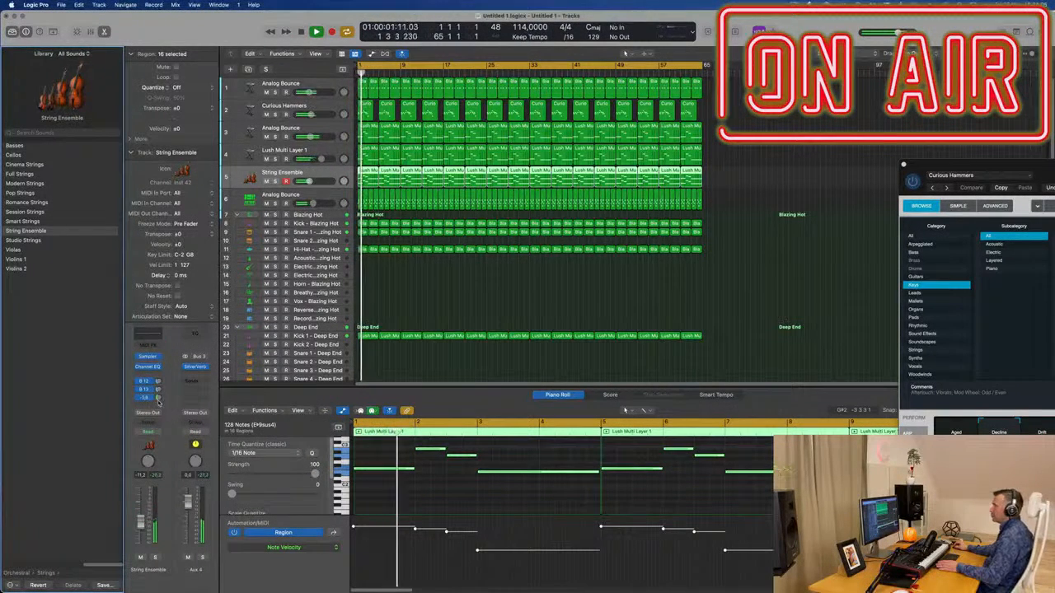
pyautogui.click(471, 309)
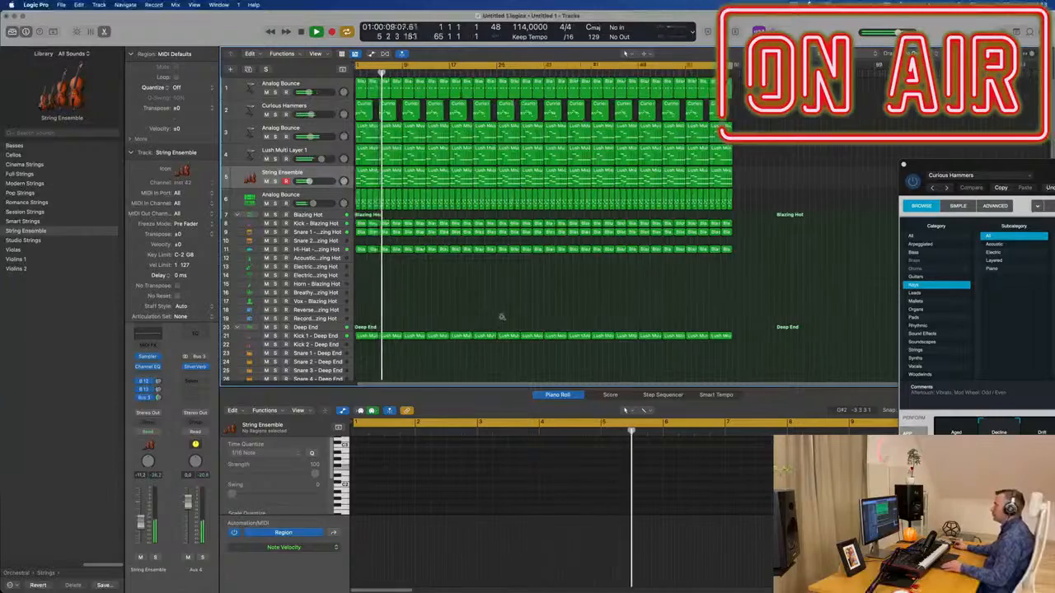
pyautogui.scroll(3, 510, 318)
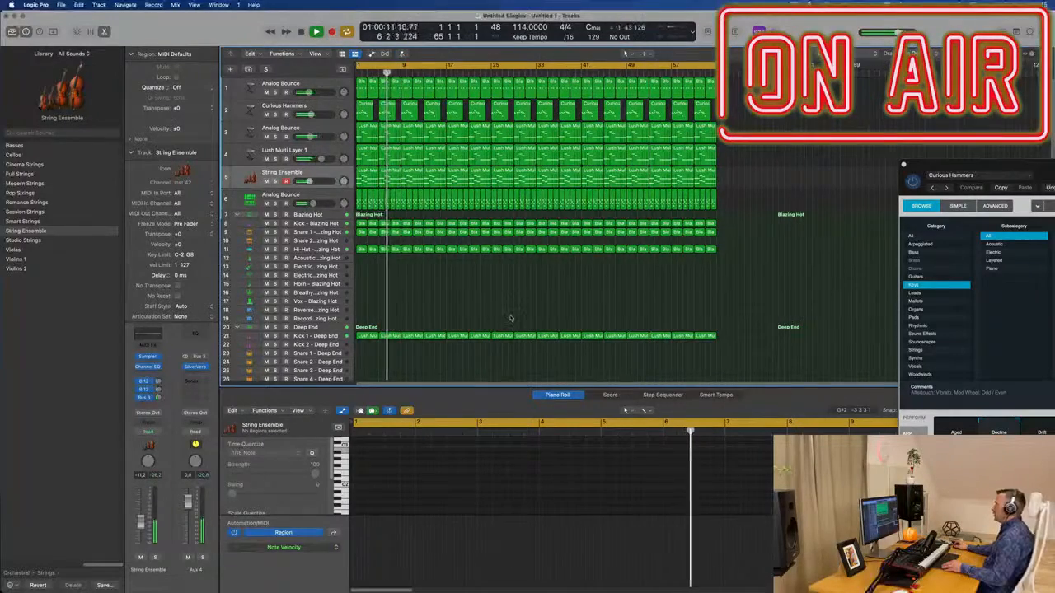